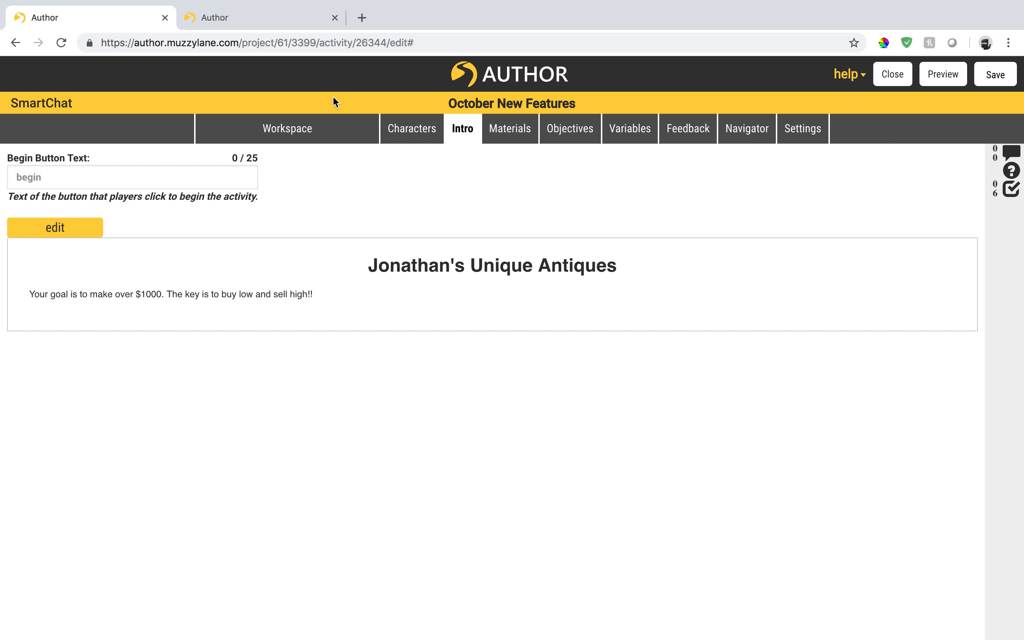
left_click(334, 132)
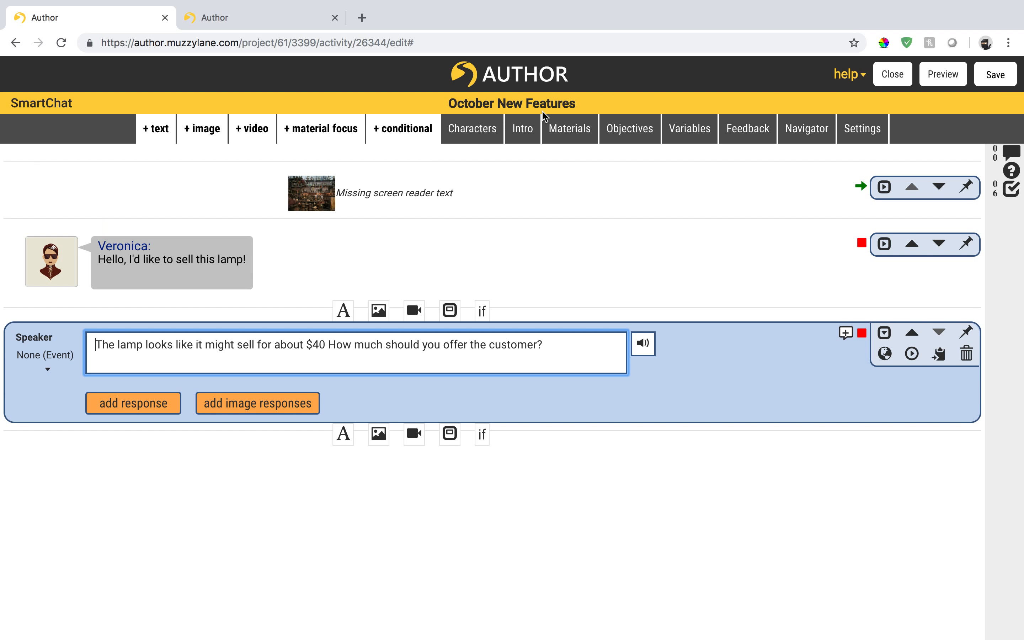
left_click(522, 129)
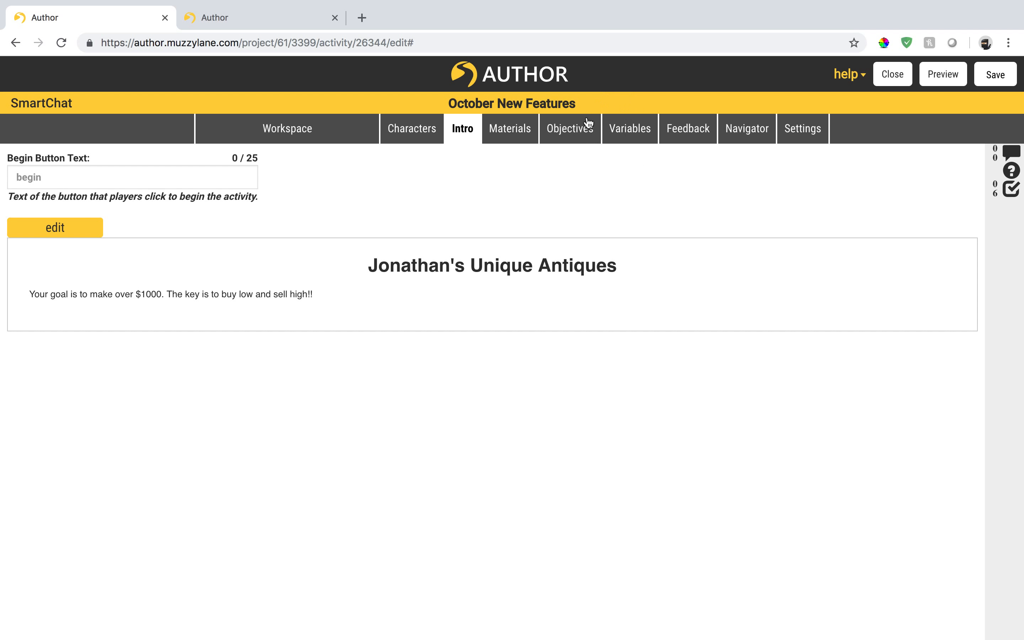
- Add a percentage objective named Comprehension and mark it with a star
left_click(555, 134)
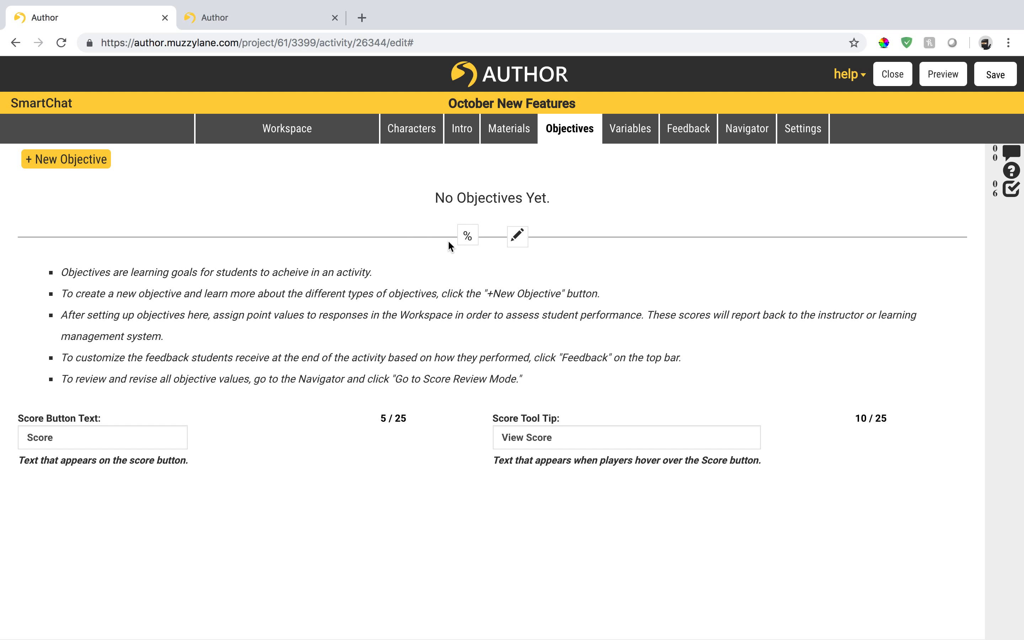
left_click(468, 237)
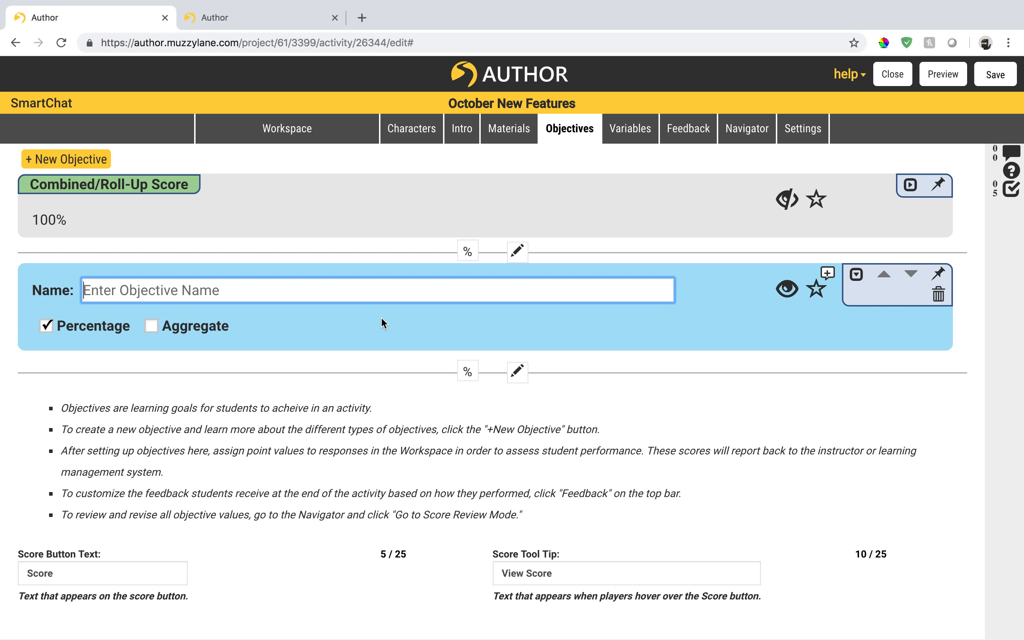
type("Compreh")
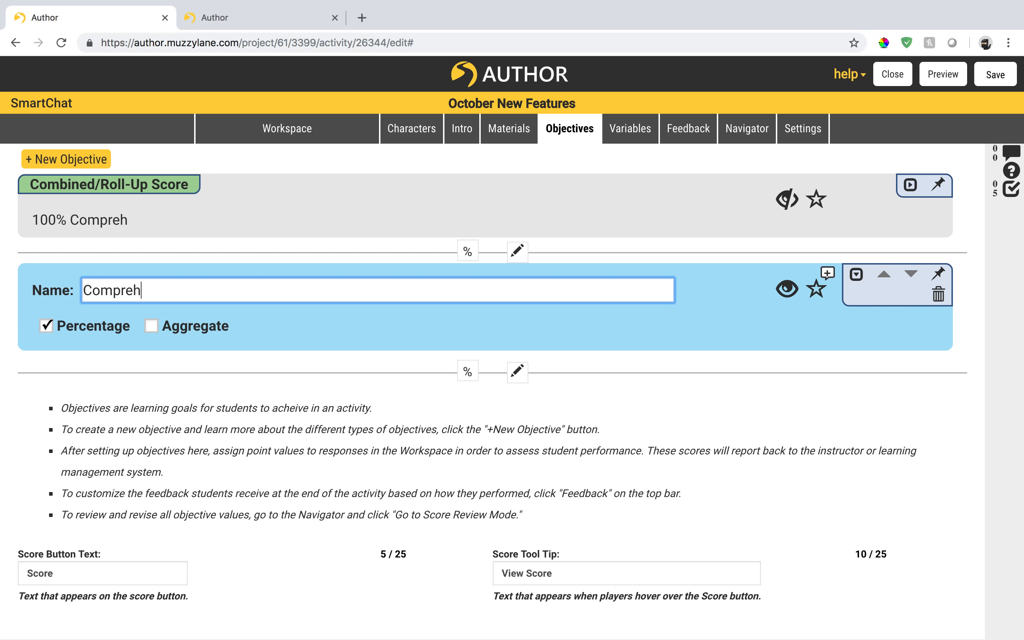
type("ension")
left_click(816, 288)
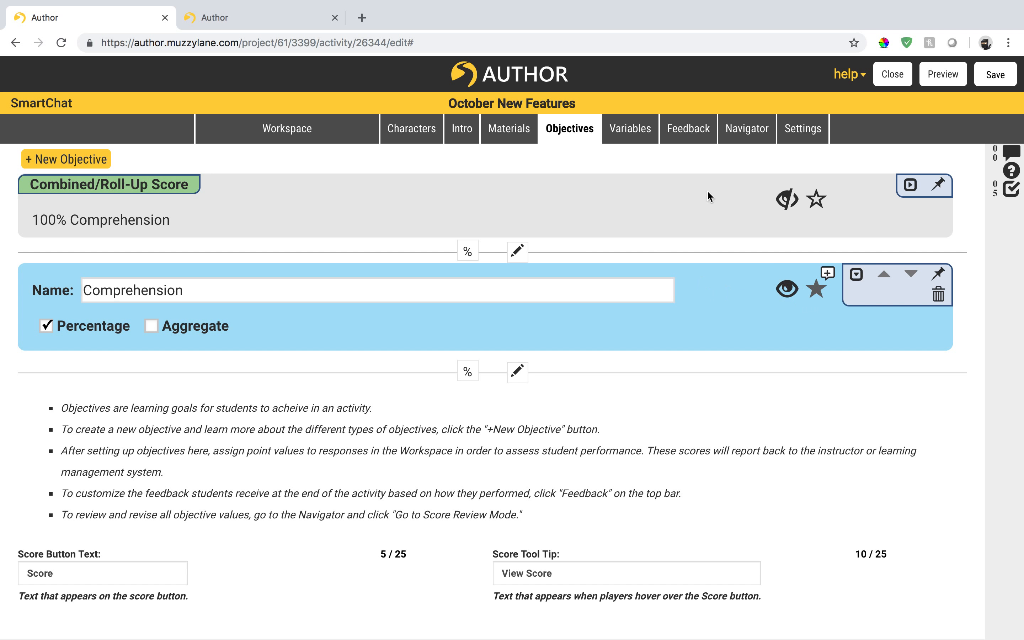
- Add a units variable named Profits to the activity
left_click(628, 140)
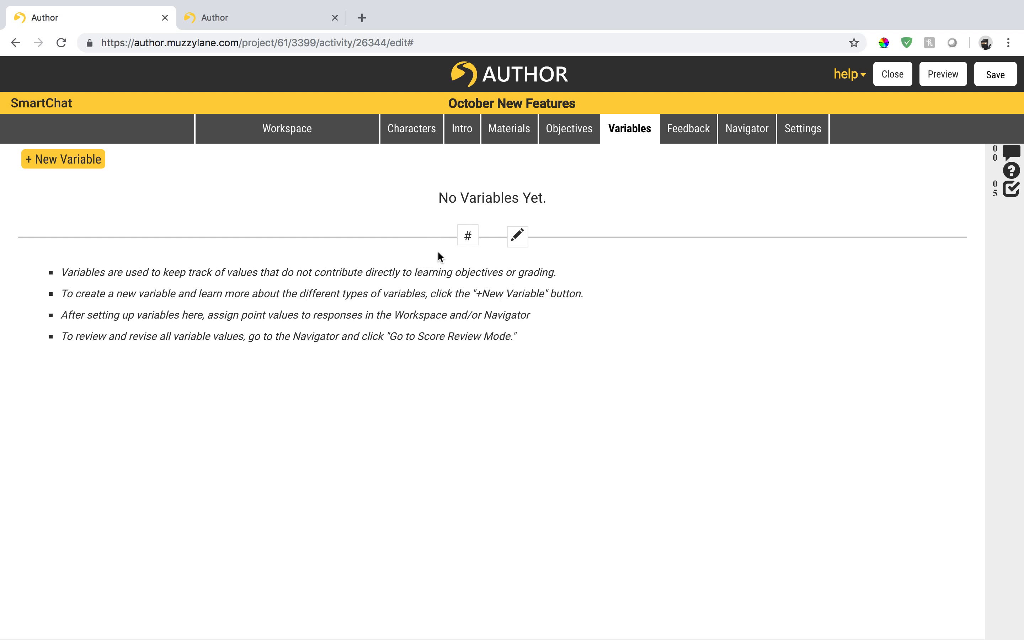
left_click(463, 236)
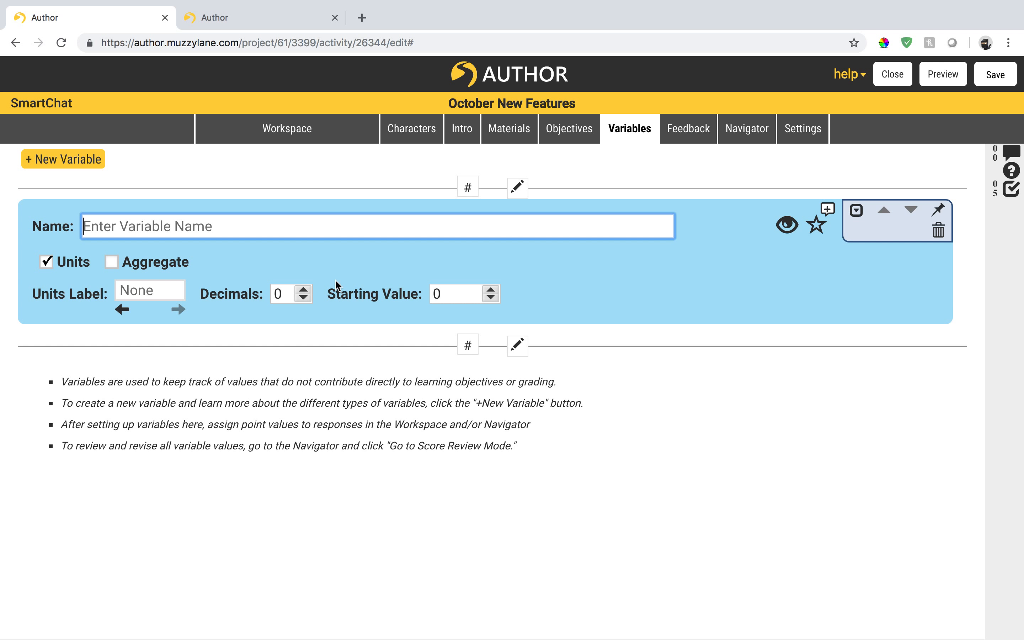
type("Profts")
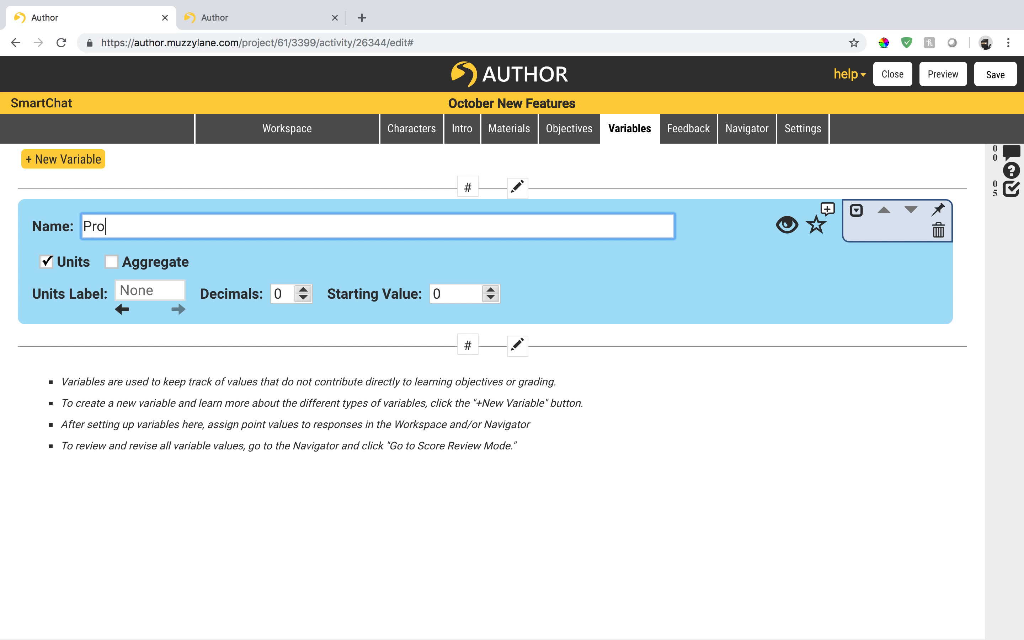
key("BackSpace")
key("BackSpace")
type("its")
- Add two more units variables below Profits, named Expenses and Revenue
left_click(467, 353)
type("Expenses")
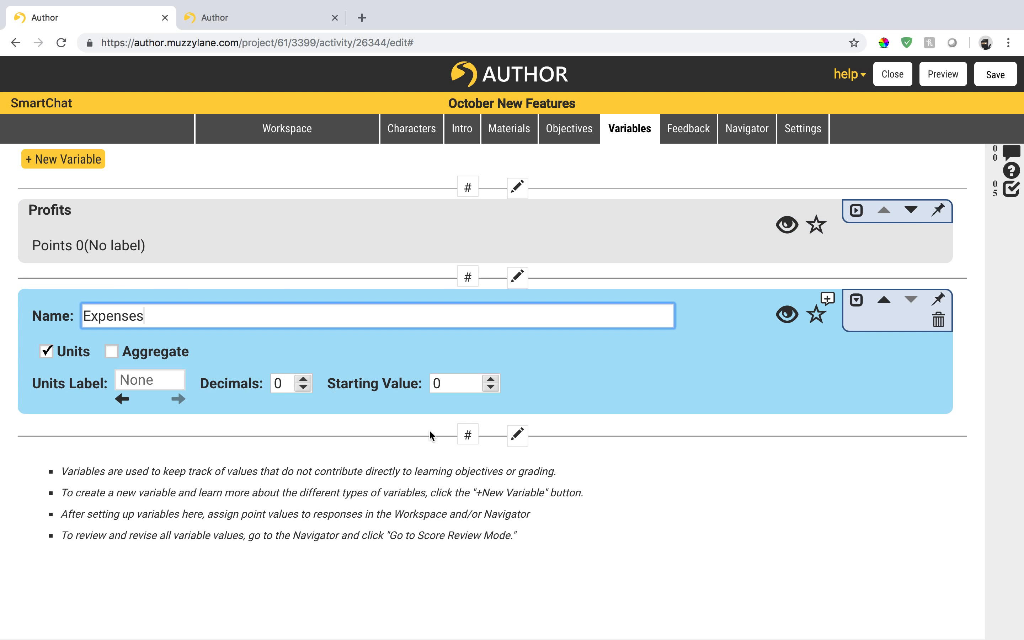
left_click(466, 437)
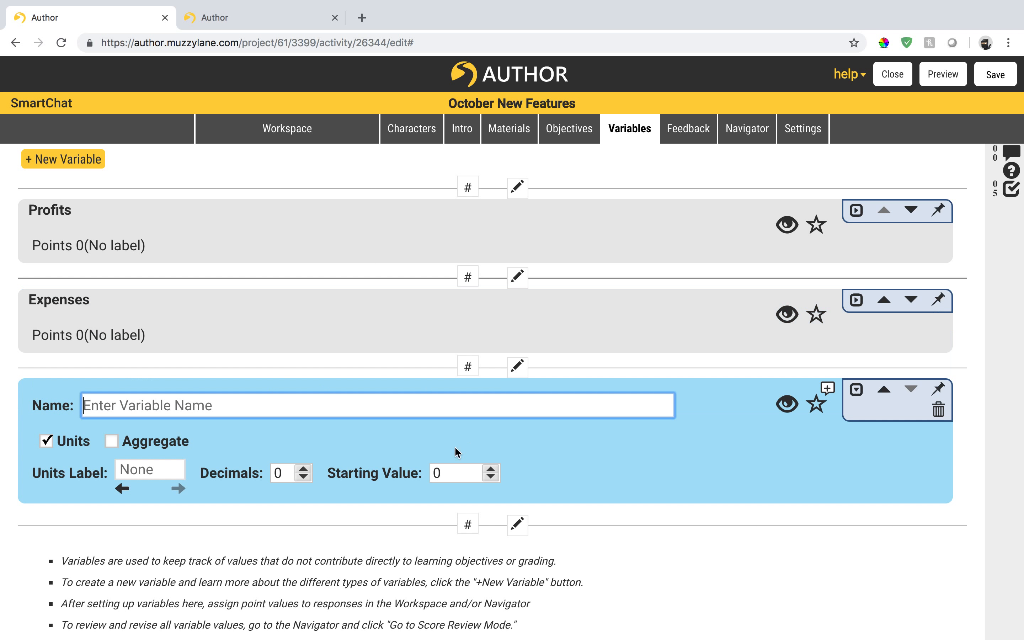
type("Revenue")
left_click(316, 601)
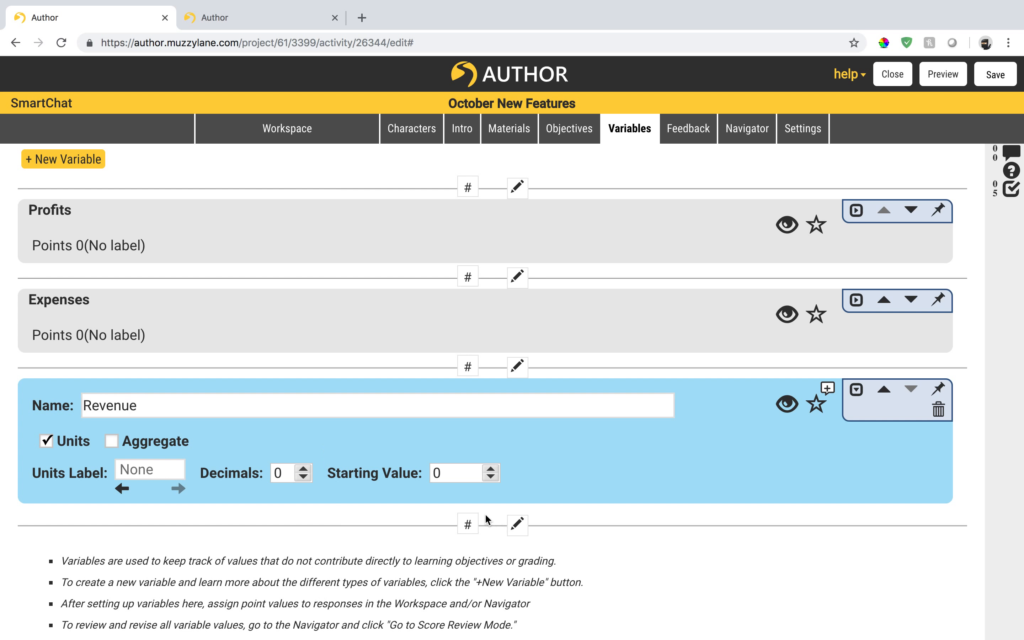
- Add a fourth units variable below Revenue, named with the customer character's name followed by "'s choice"
left_click(469, 526)
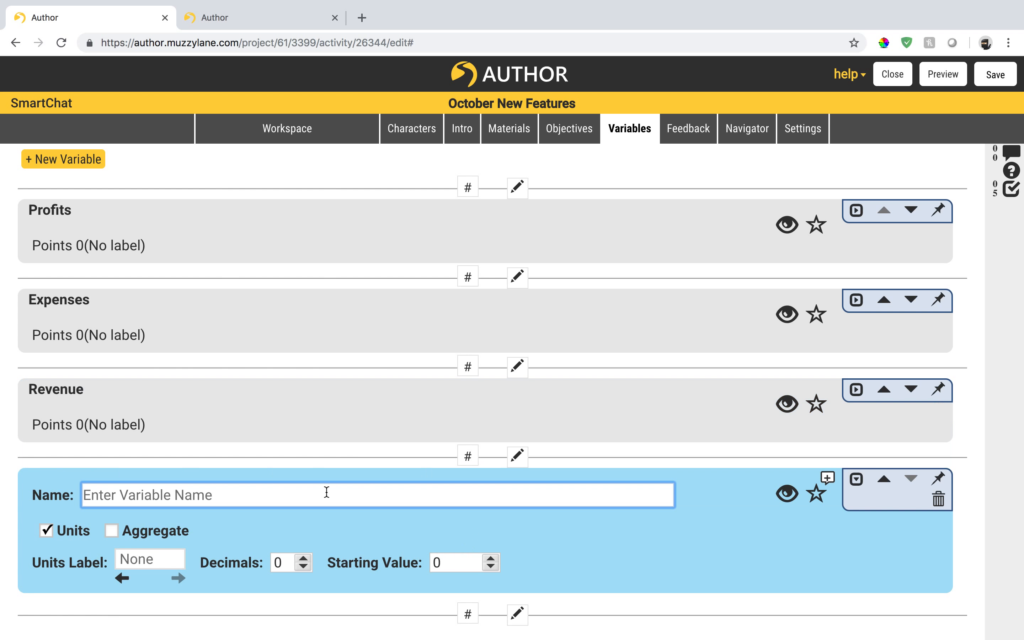
type("Customer")
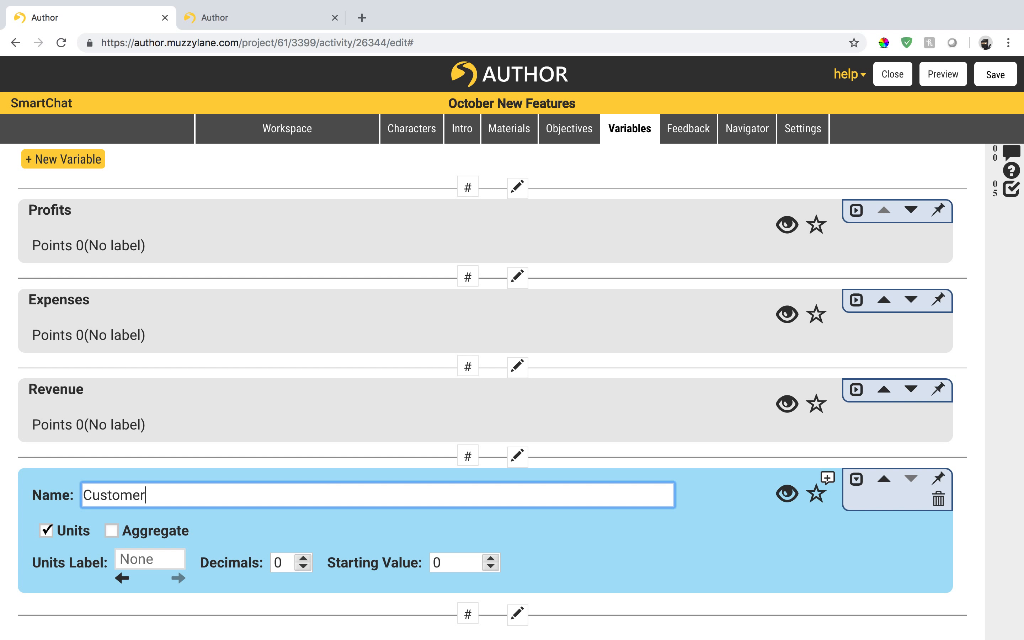
key("super+a")
type("C")
key("BackSpace")
type("Veronica's choice")
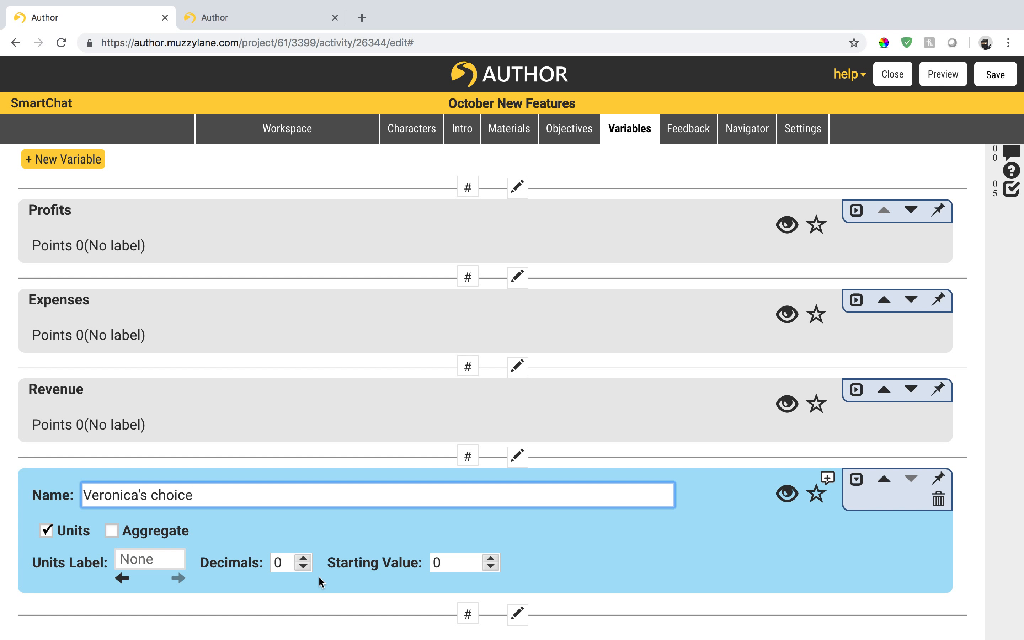
- Set the Profits variable's units label to $ and its decimals to 2
left_click(185, 229)
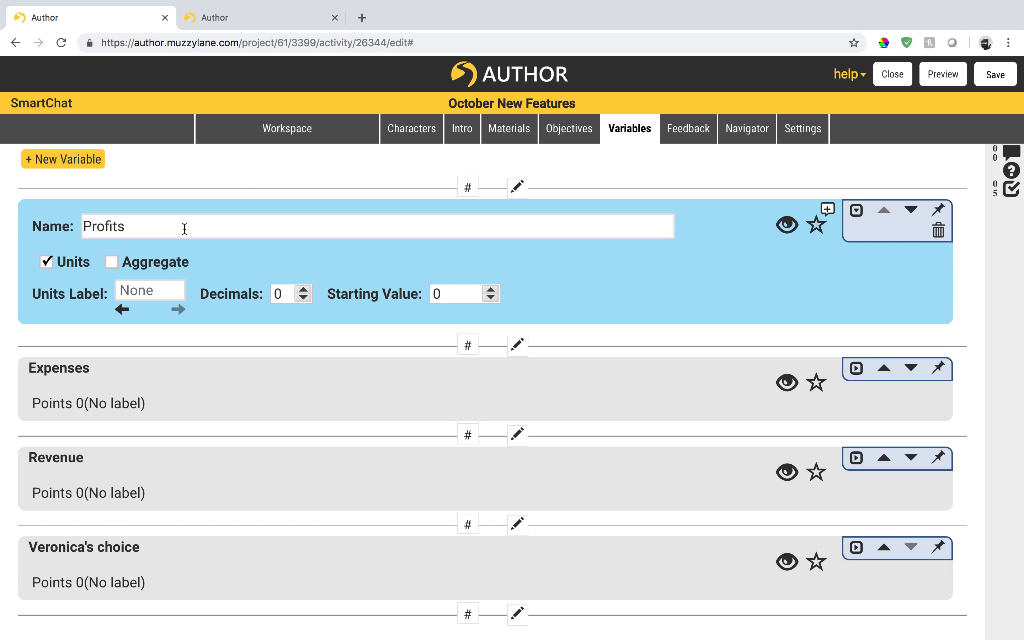
left_click(140, 288)
type("$")
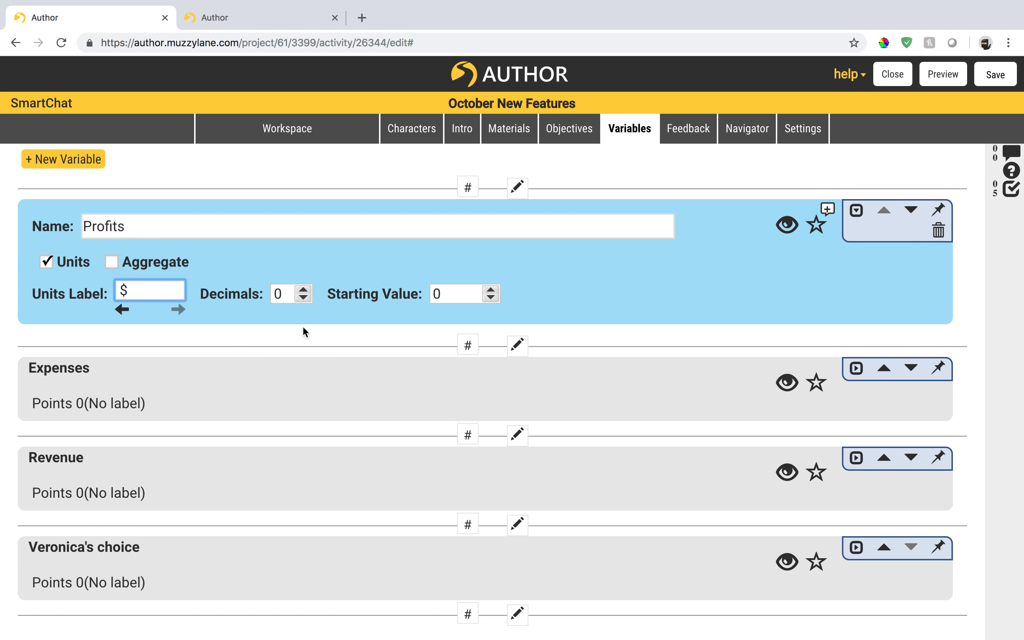
left_click(302, 289)
left_click(303, 289)
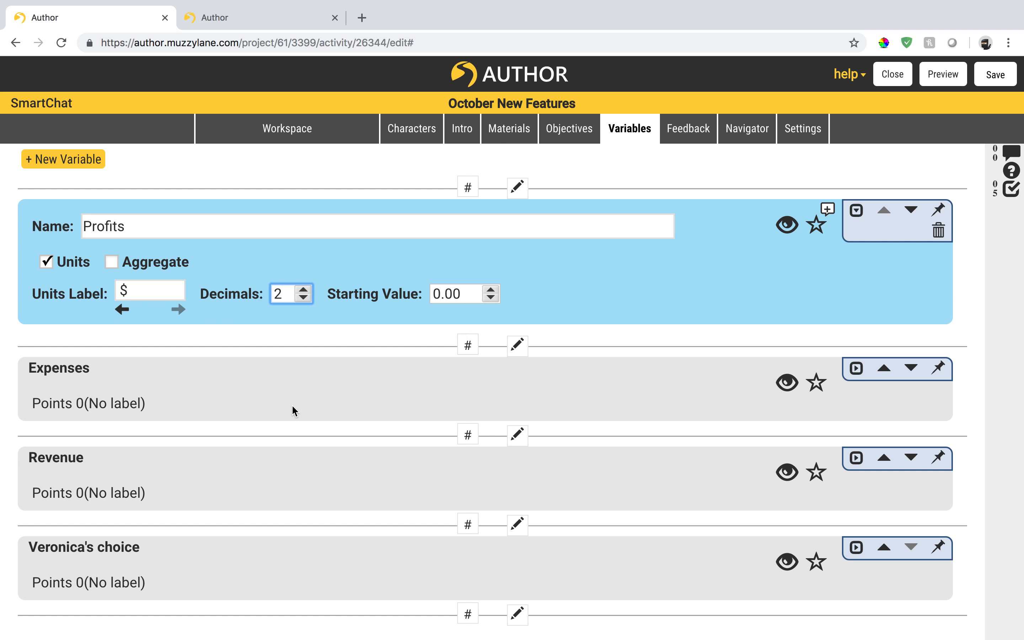
- Set the Expenses variable's units label to $ and its decimals to 2
left_click(304, 399)
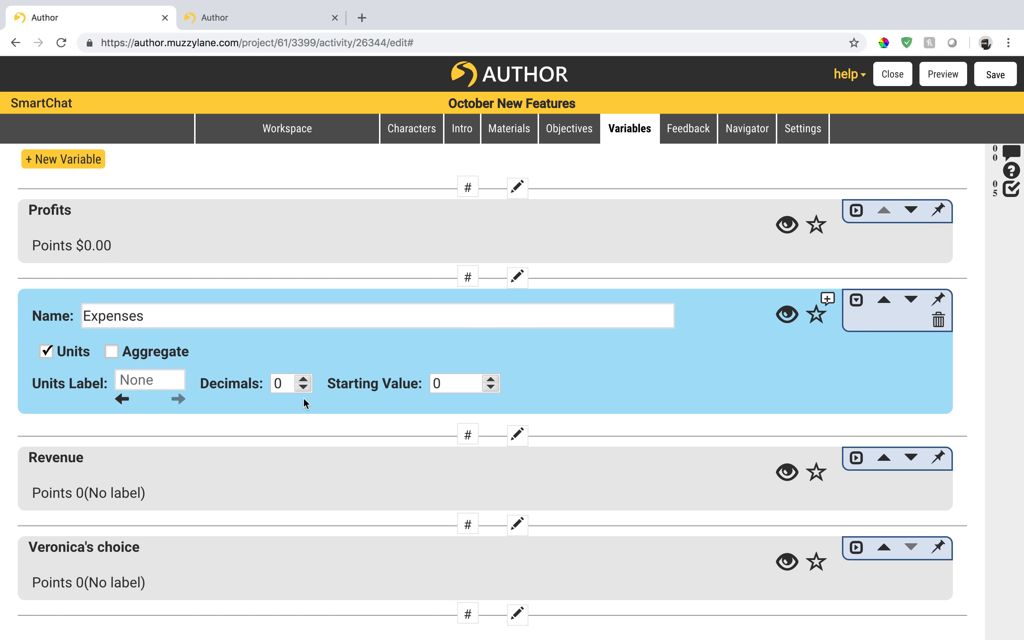
left_click(171, 382)
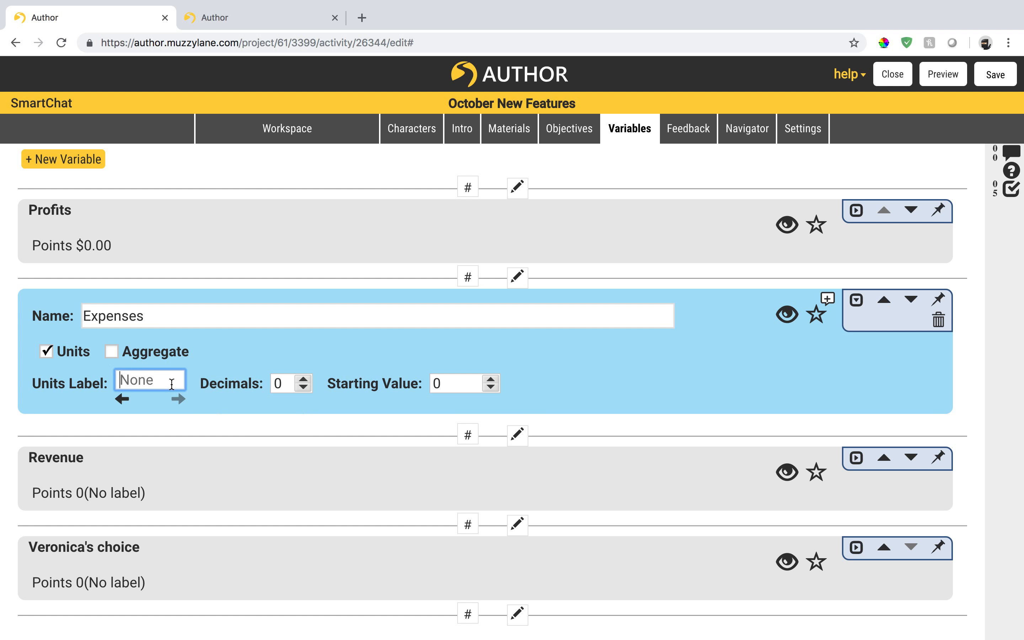
type("$")
left_click(303, 379)
left_click(302, 378)
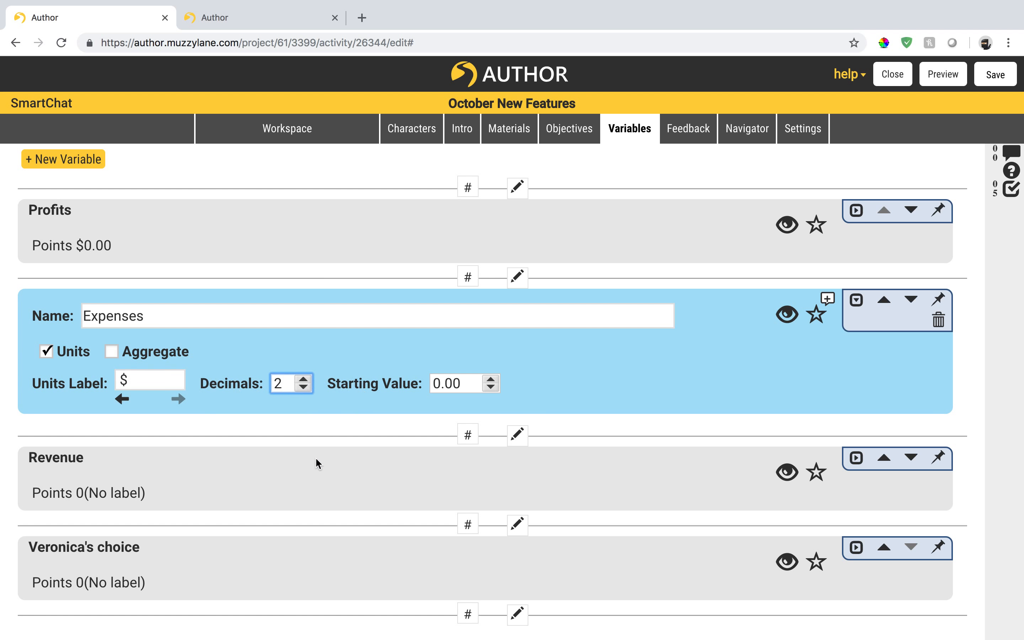
- Set the Revenue variable's units label to $ and its decimals to 2
left_click(313, 475)
left_click(157, 465)
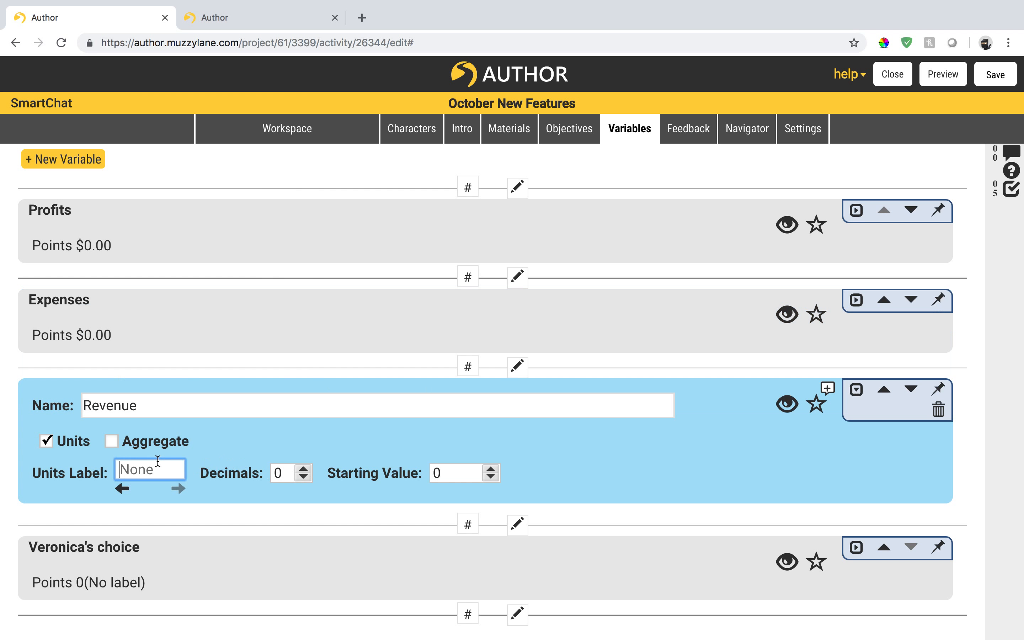
type("$")
left_click(303, 468)
left_click(303, 469)
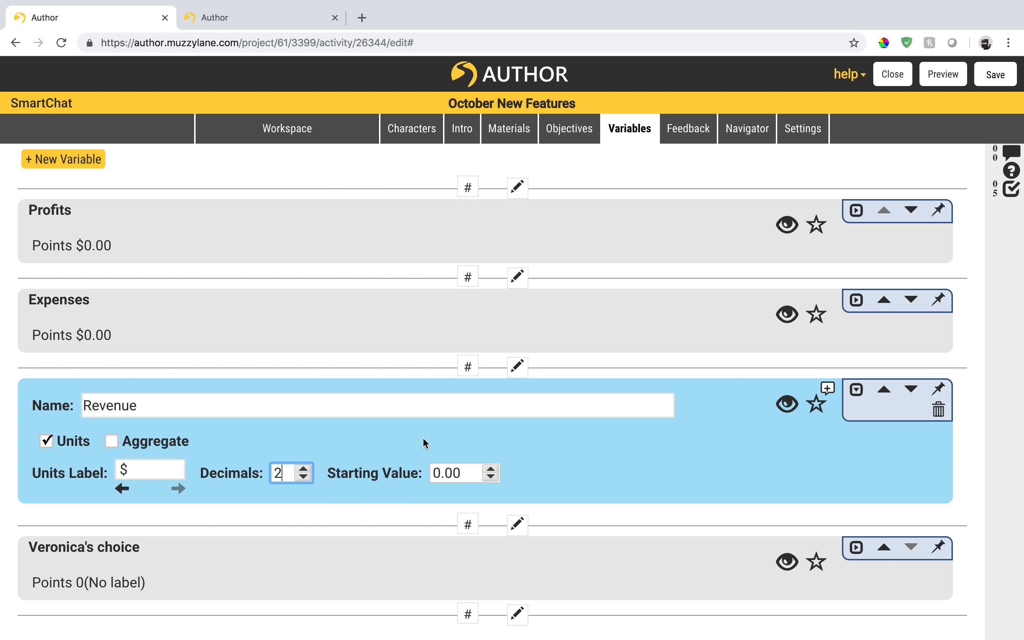
left_click(368, 447)
- In the workspace, add a first response of "$20" to the question about how much to offer for the lamp
left_click(339, 135)
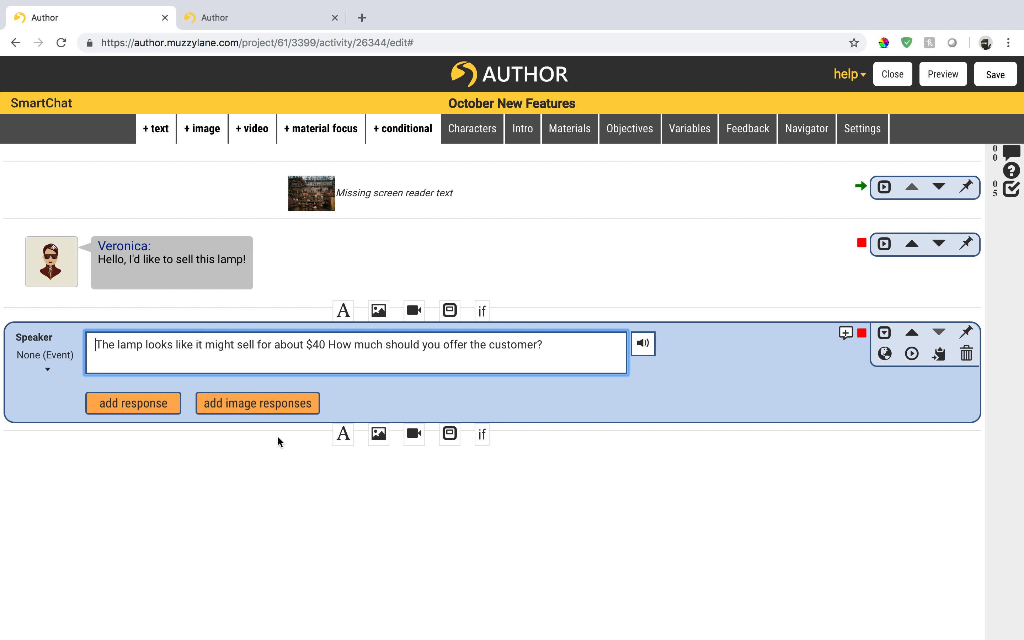
left_click(152, 395)
left_click(203, 479)
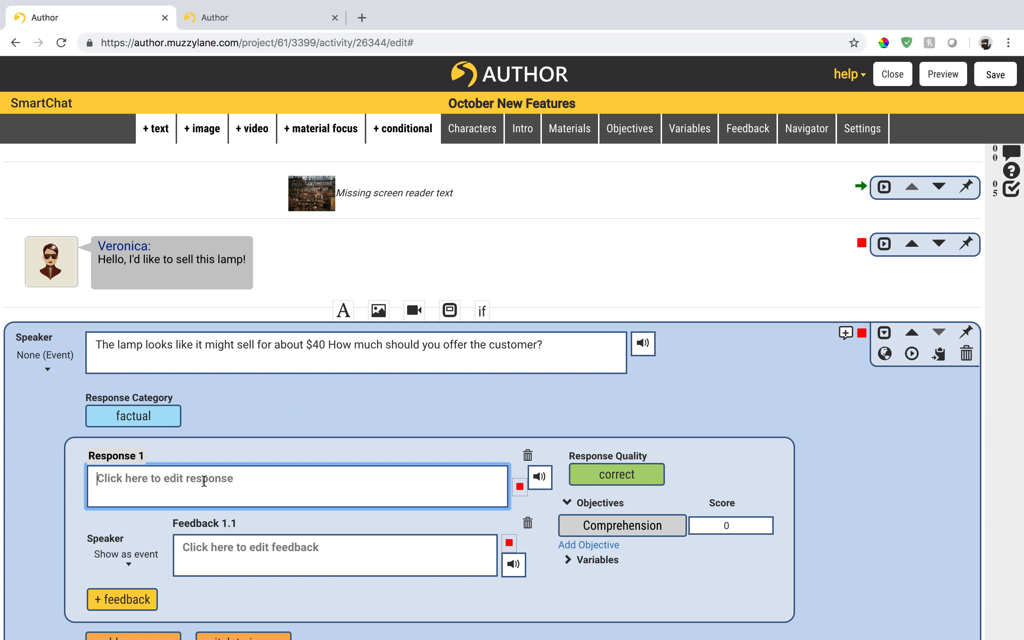
type("20")
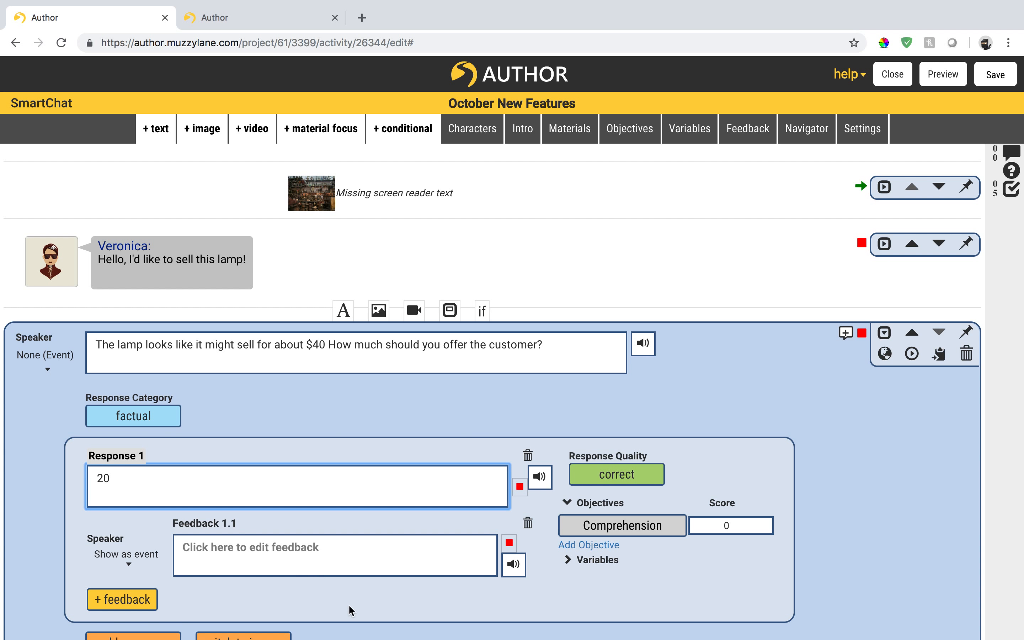
key("Home")
type("$")
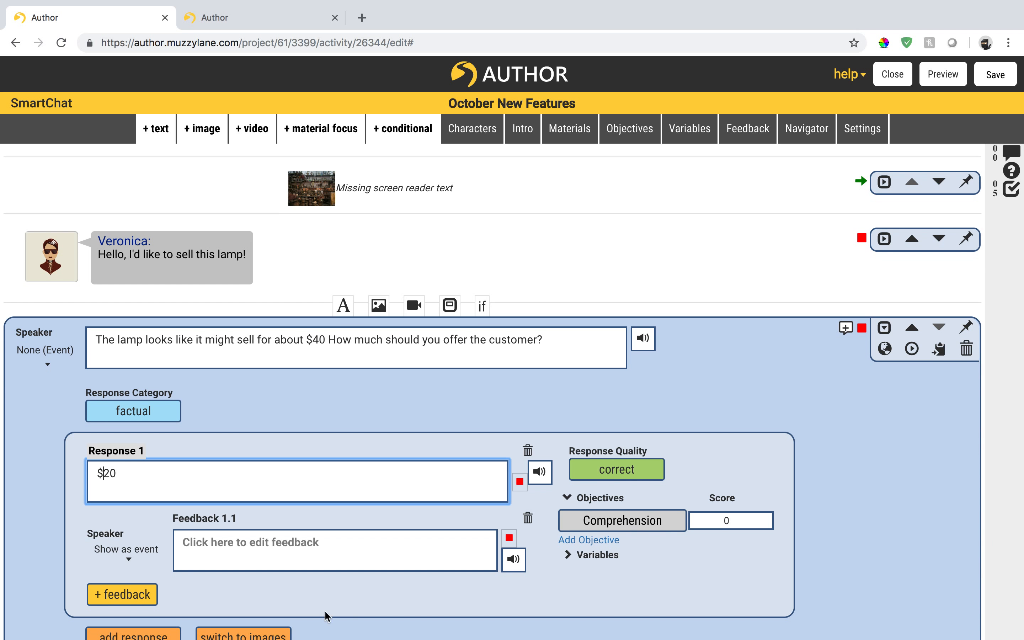
- Add a second response of "$40" to the lamp offer question
scroll(327, 617, "down", 1)
left_click(171, 584)
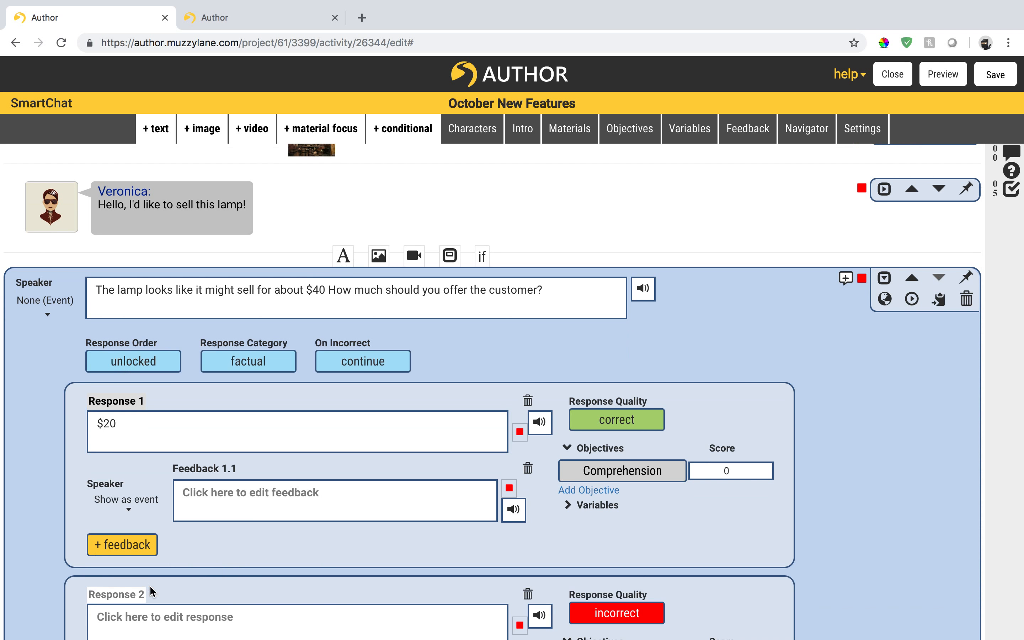
scroll(210, 555, "down", 2)
left_click(208, 502)
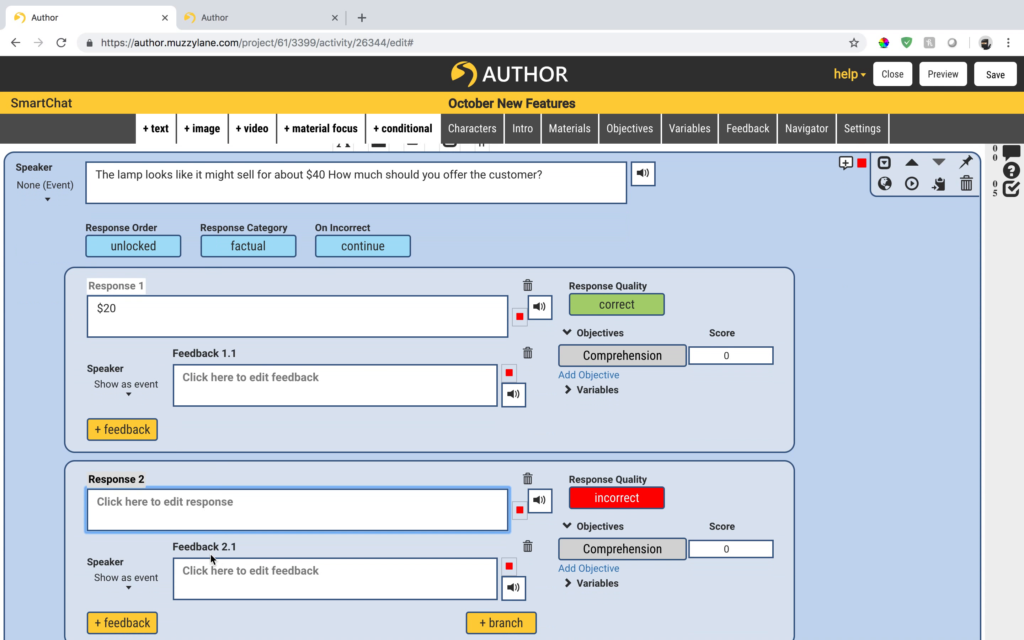
type("4")
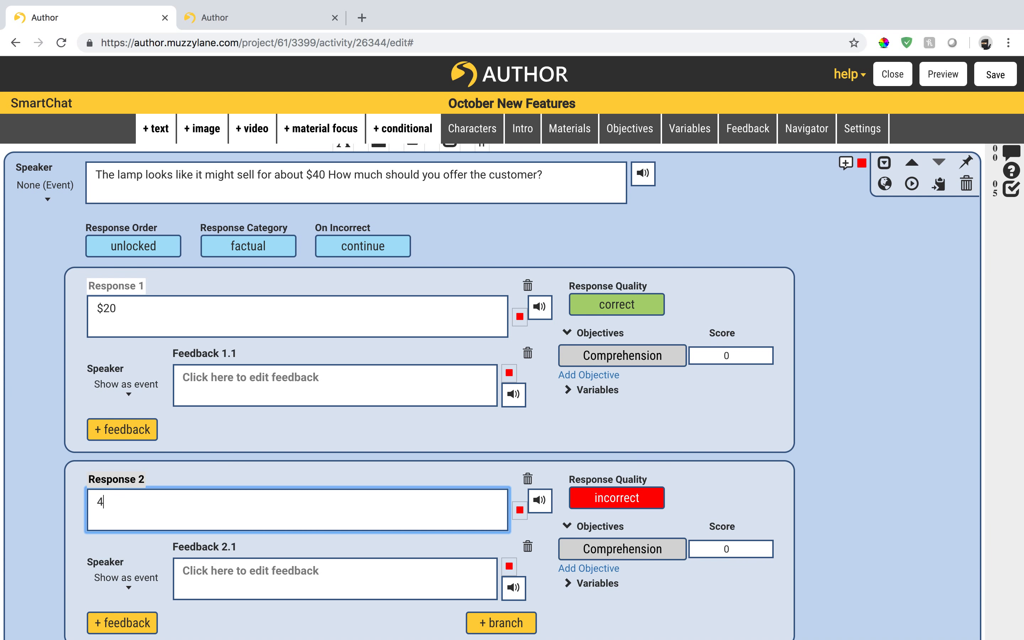
type("0$40")
left_click(238, 611)
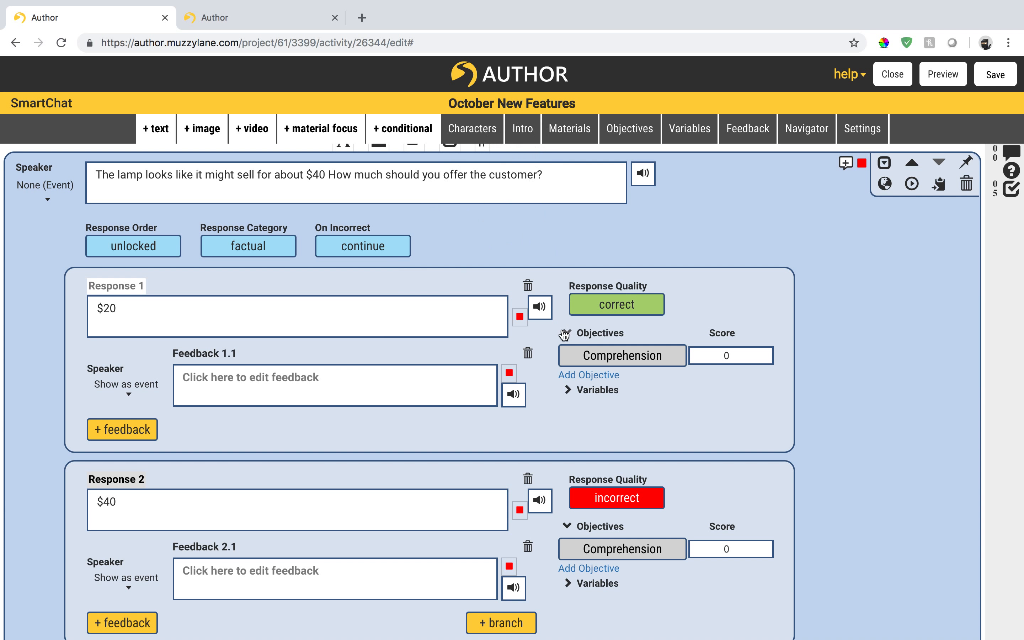
- Set the Expenses variable change of the $20 response to -20
left_click(568, 390)
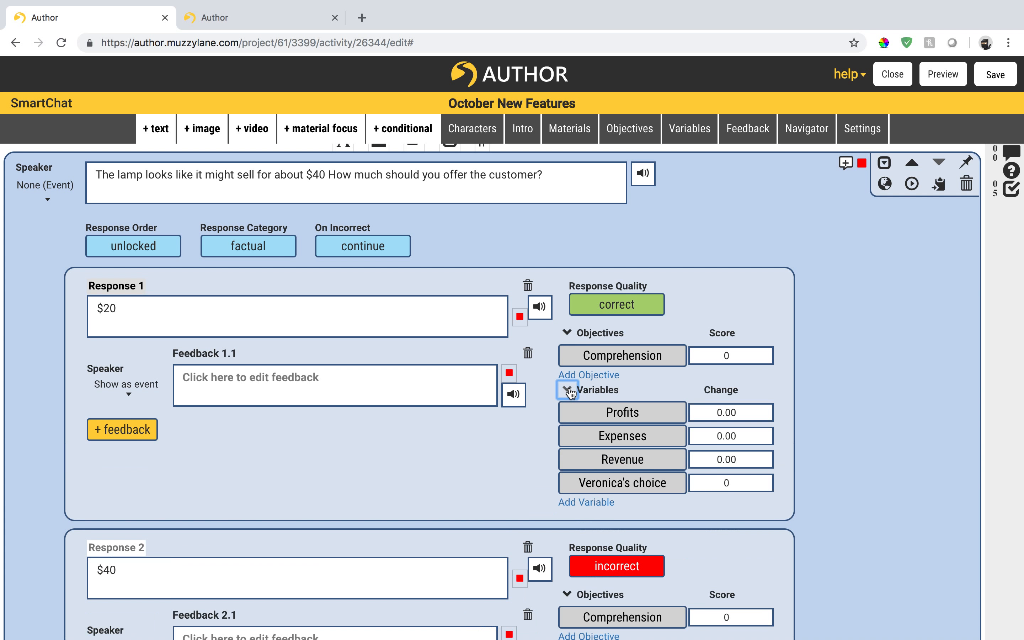
left_click(736, 435)
left_click_drag(746, 436, 713, 437)
type("-20")
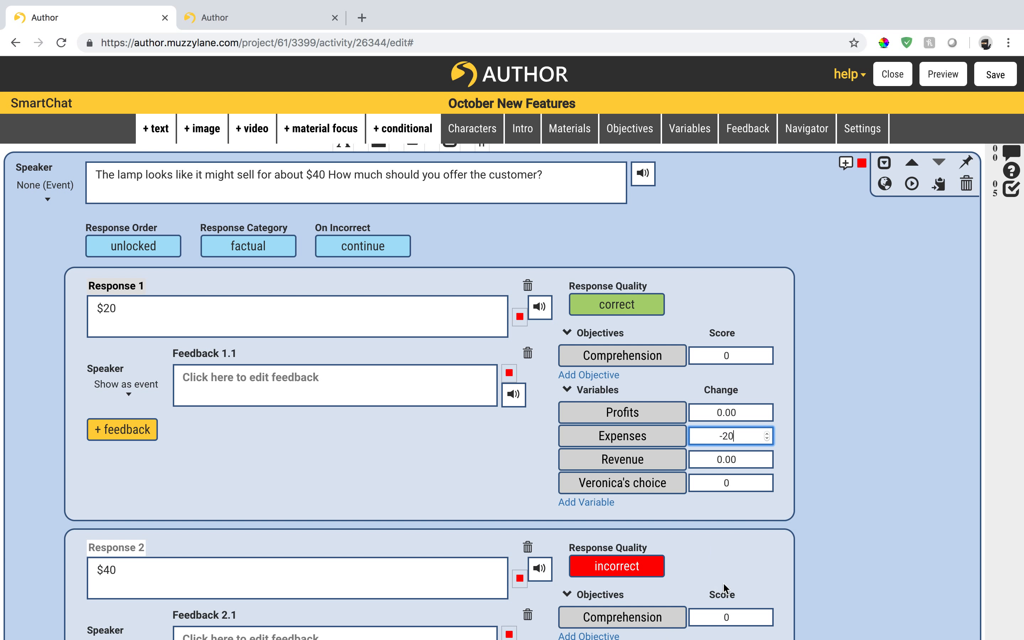
- Set the Expenses variable change of the $40 response to -20
scroll(719, 546, "down", 3)
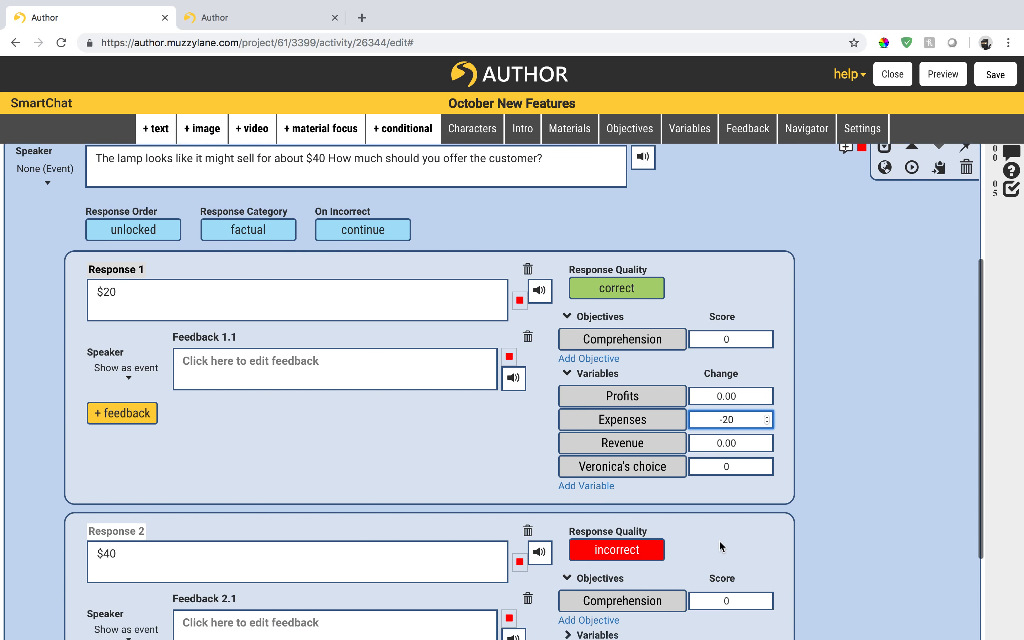
left_click(567, 529)
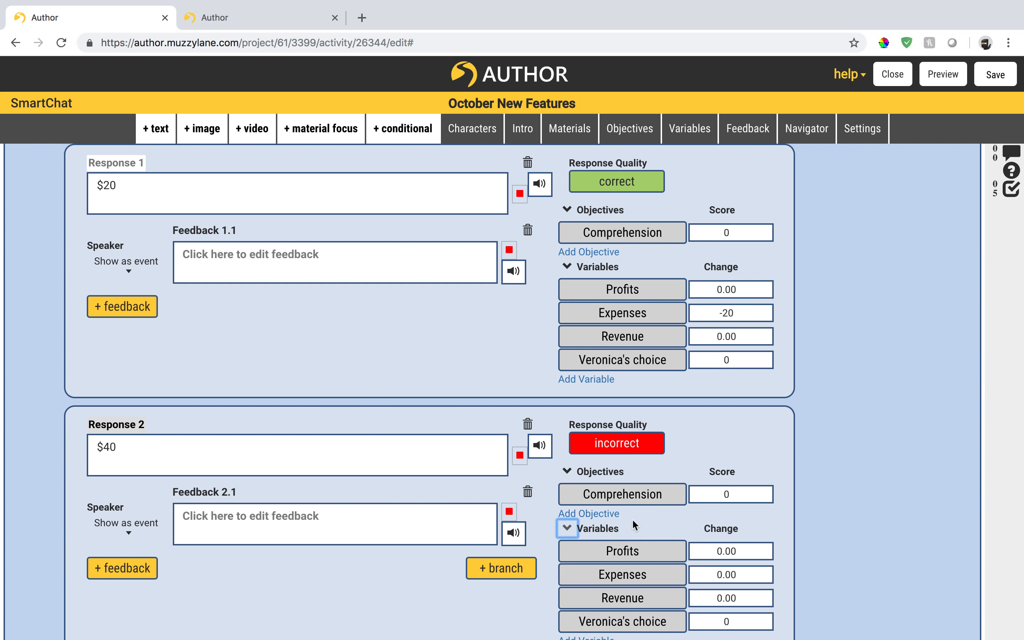
scroll(715, 550, "down", 2)
left_click(728, 496)
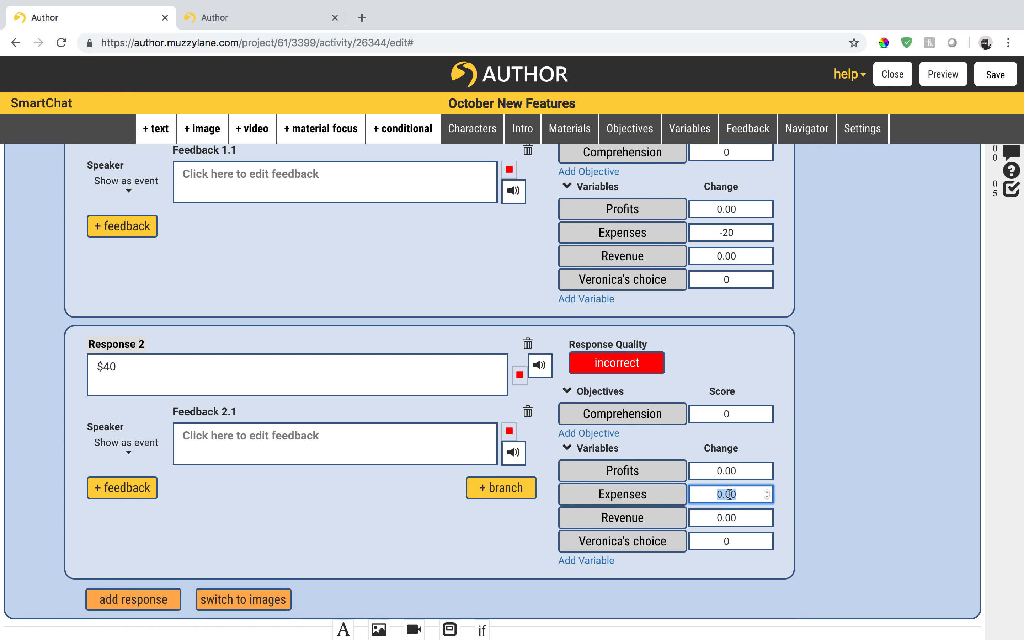
type("-20")
left_click(887, 419)
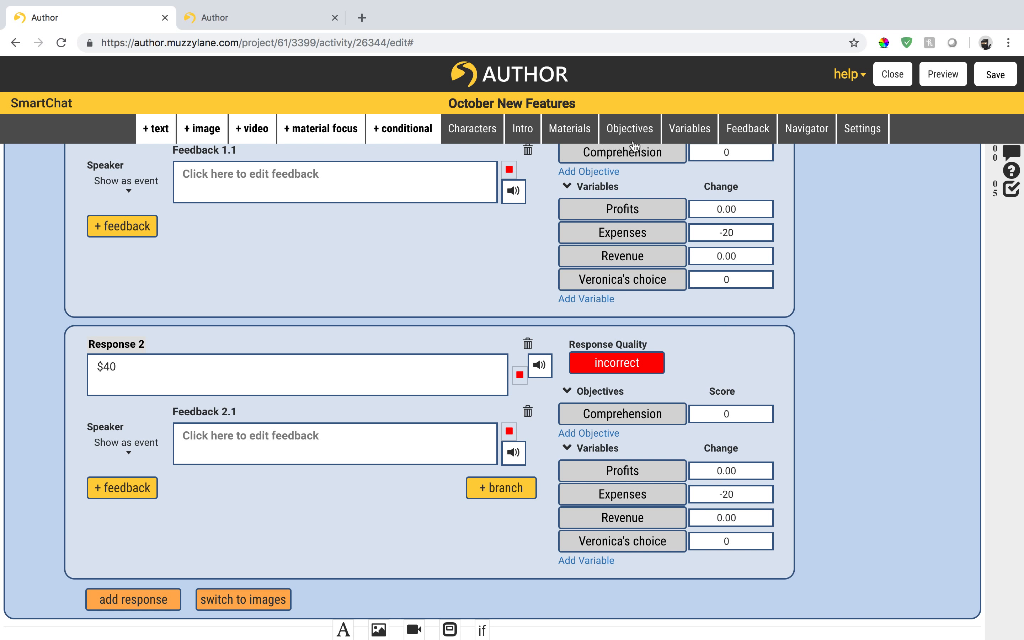
- Turn on the activity's Materials and add a first section to them
left_click(557, 140)
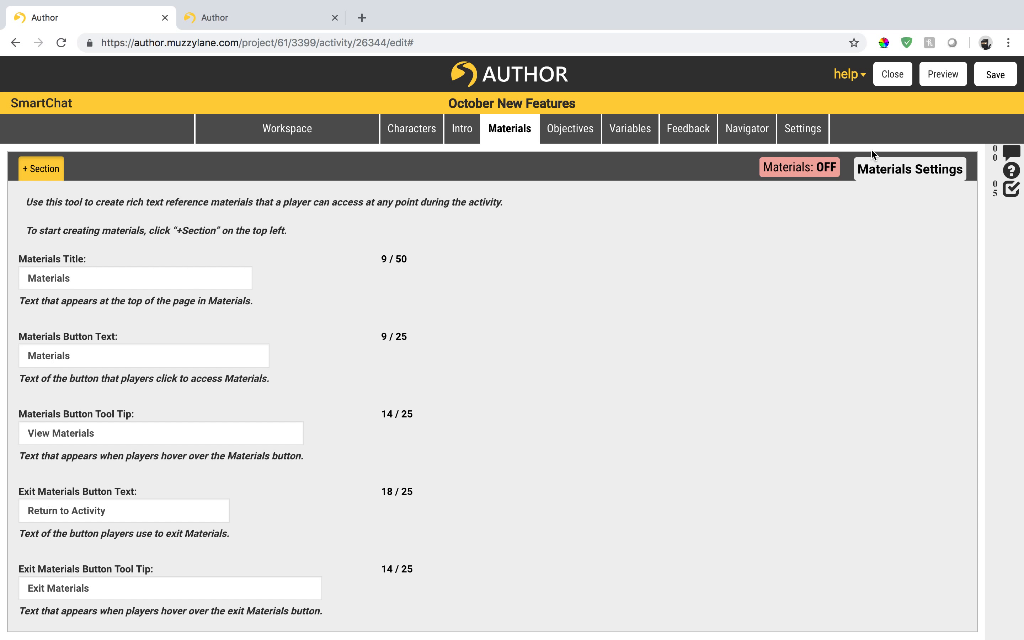
left_click(805, 168)
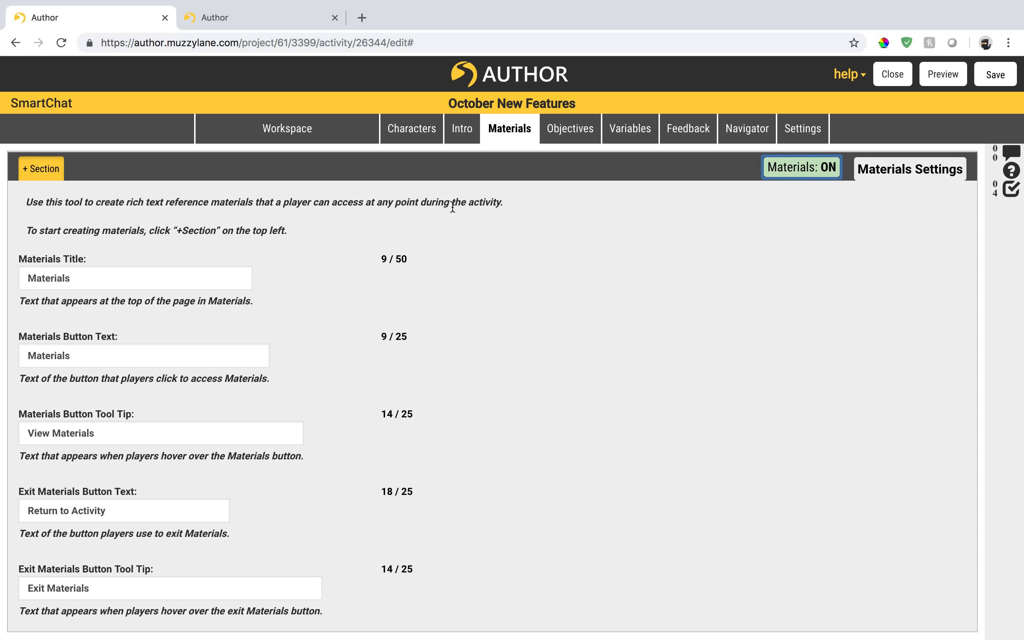
left_click(25, 171)
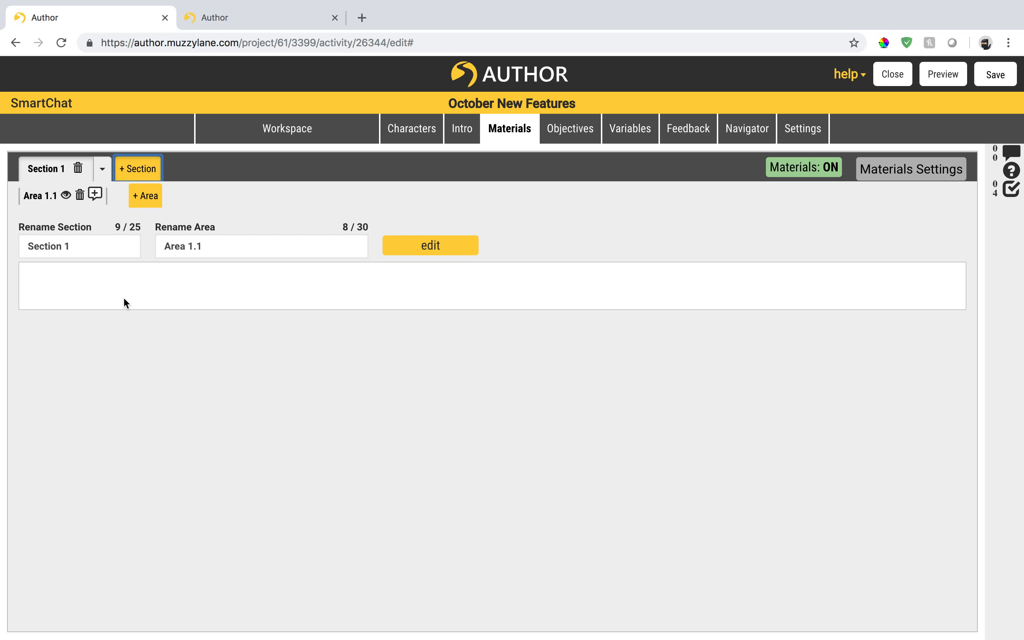
- Examine the rich text editors of material Area 1.1 and of the Unsatisfactory feedback under Overall Score
left_click(401, 289)
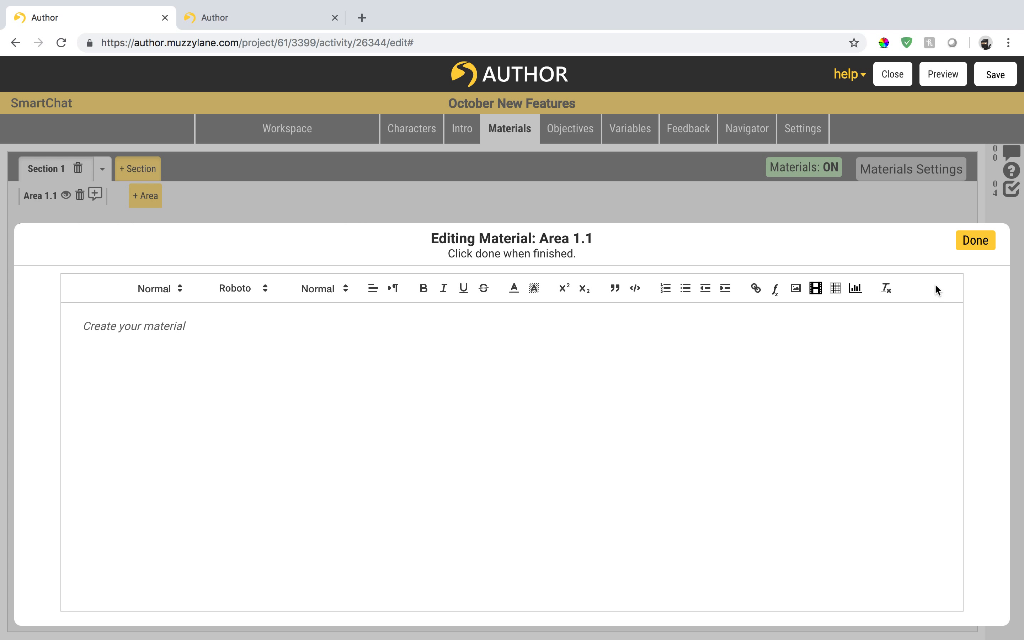
left_click(978, 240)
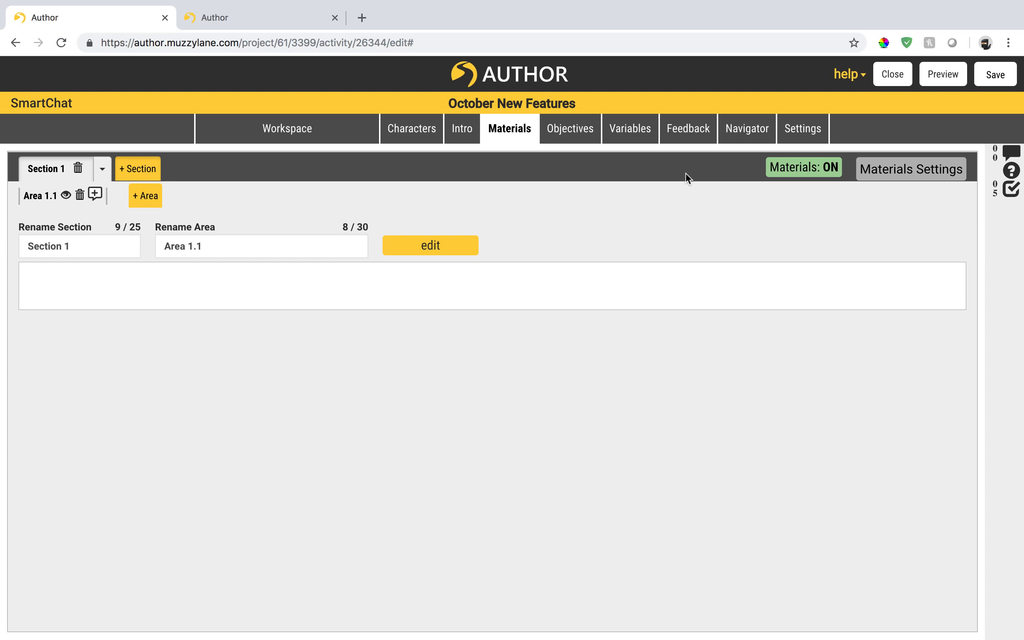
left_click(685, 129)
left_click(428, 351)
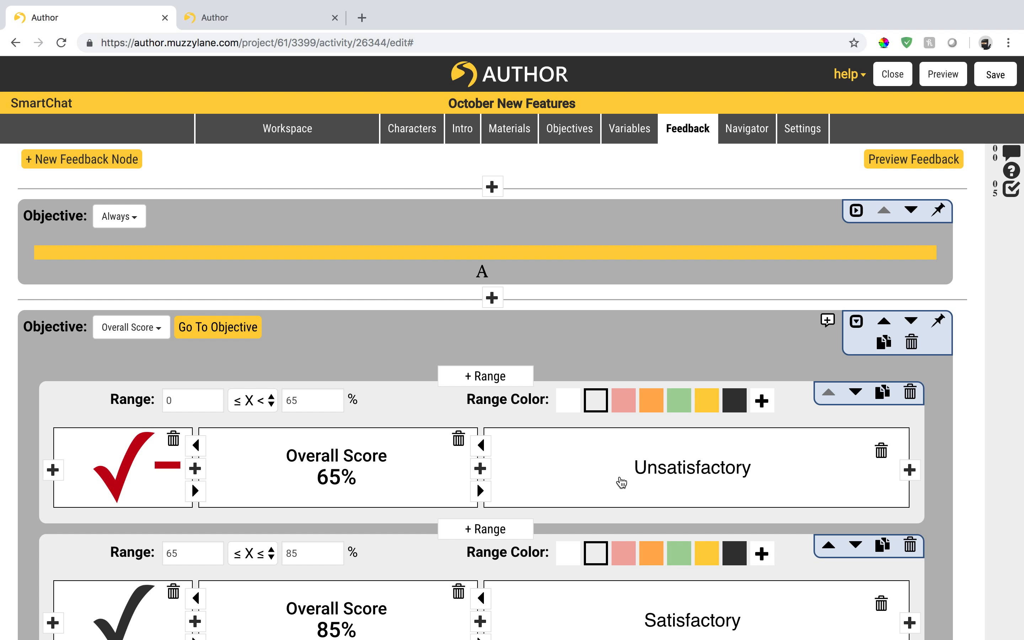
left_click(619, 481)
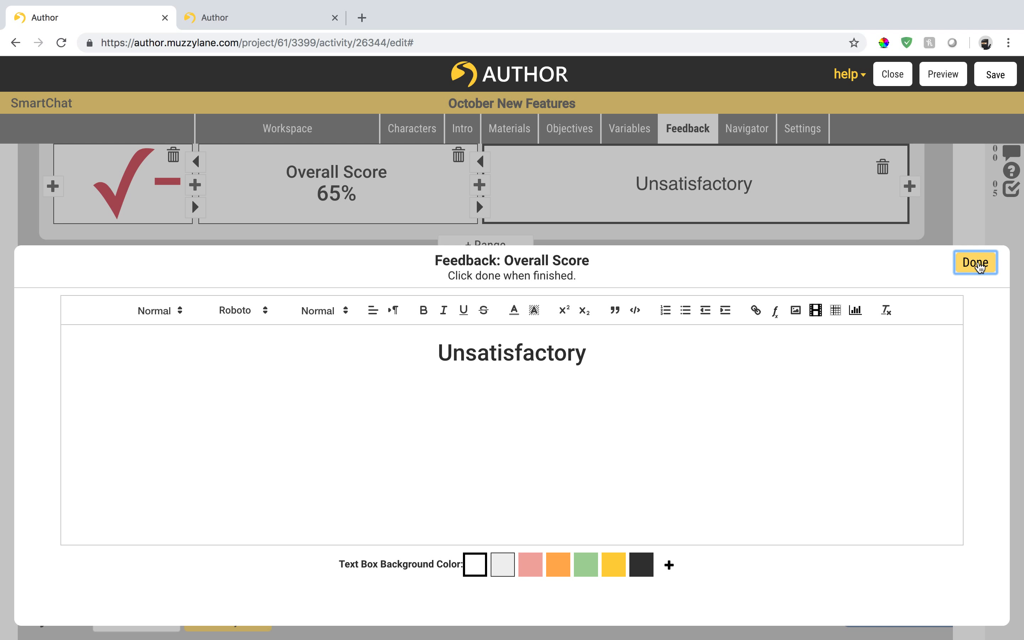
left_click(975, 262)
scroll(732, 281, "up", 3)
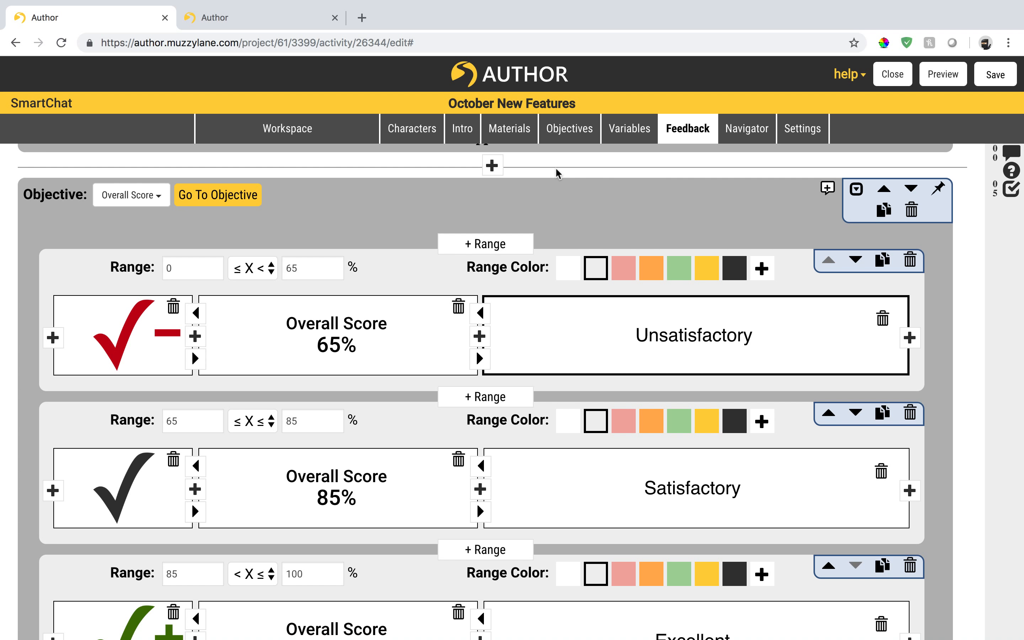
- Insert a table into Area 1.1 of the materials' Section 1 and title it "Revenue"
left_click(530, 136)
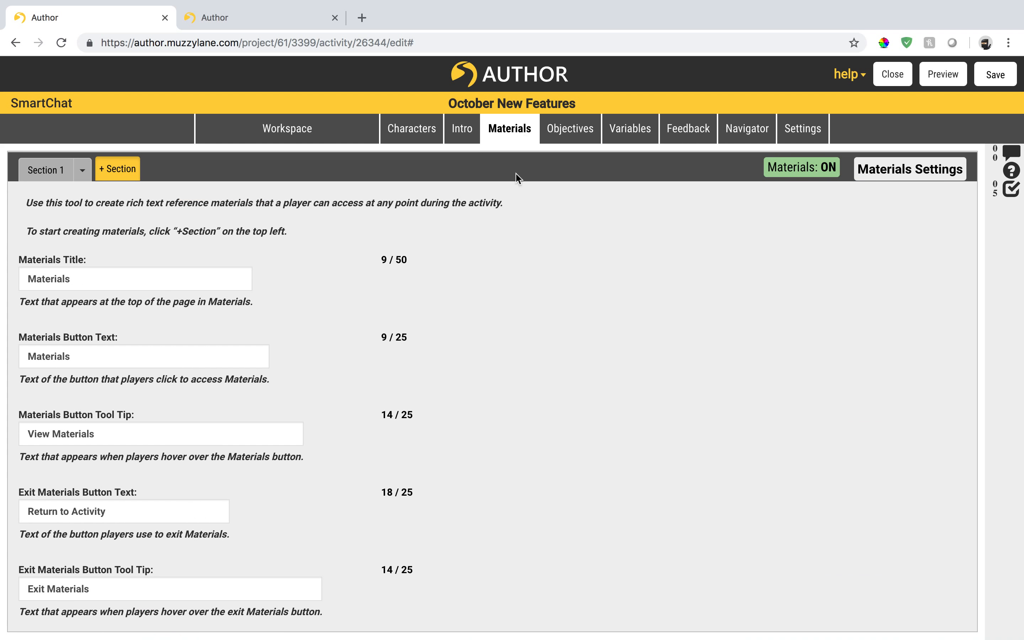
left_click(54, 171)
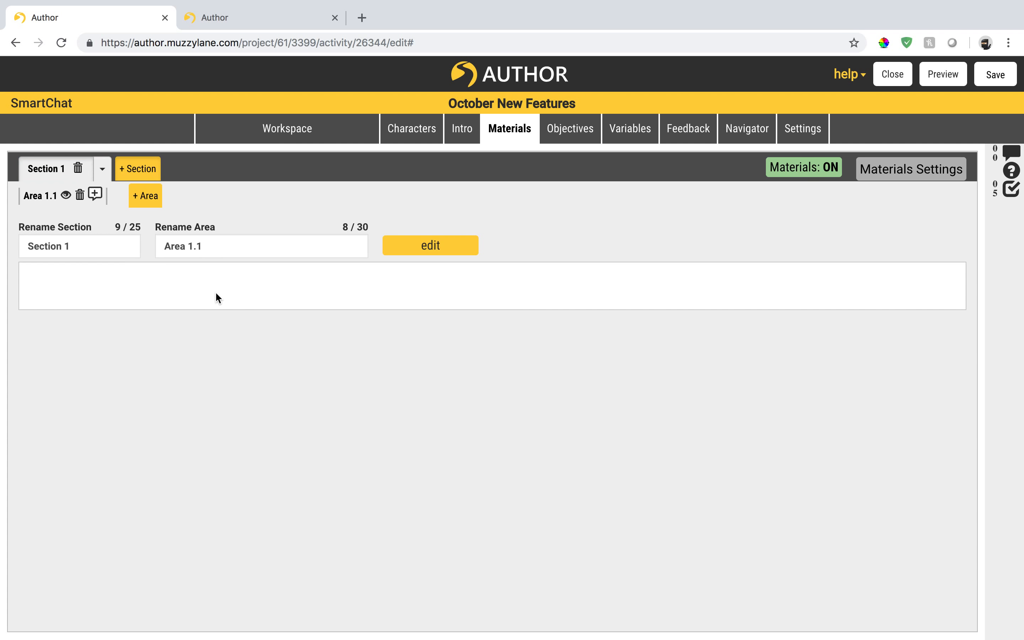
left_click(215, 295)
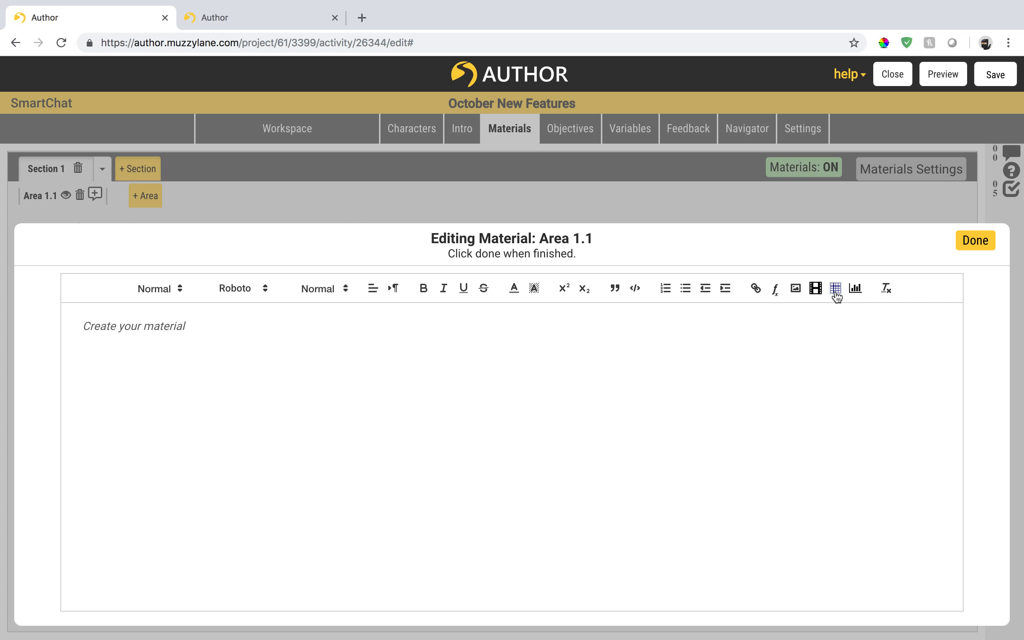
left_click(835, 291)
left_click(468, 225)
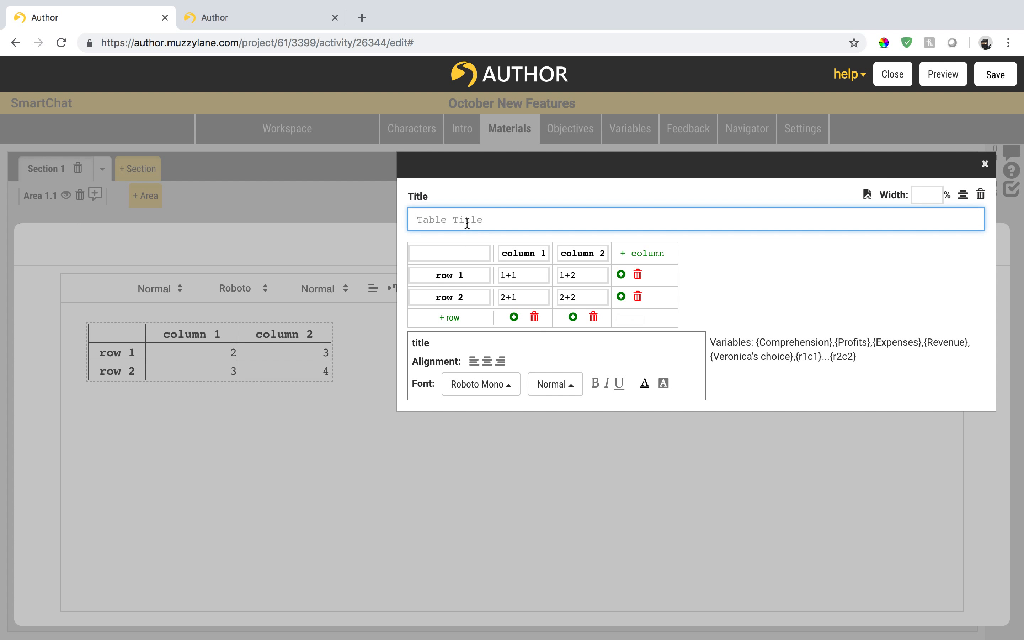
type("Revenue")
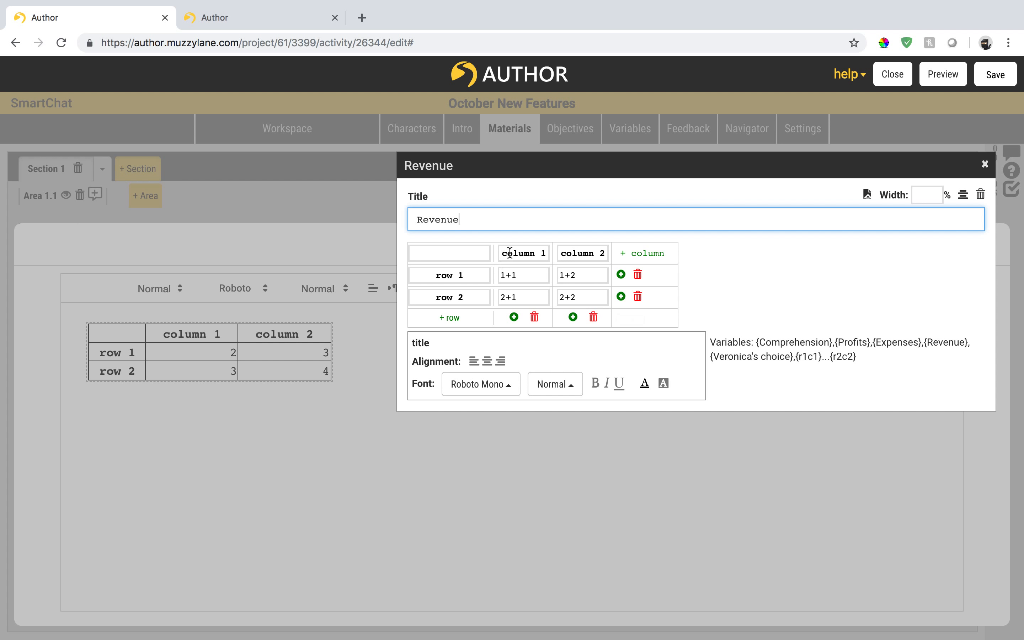
- Delete the table's second column and rename the remaining column header "Money"
left_click(522, 252)
left_click(592, 317)
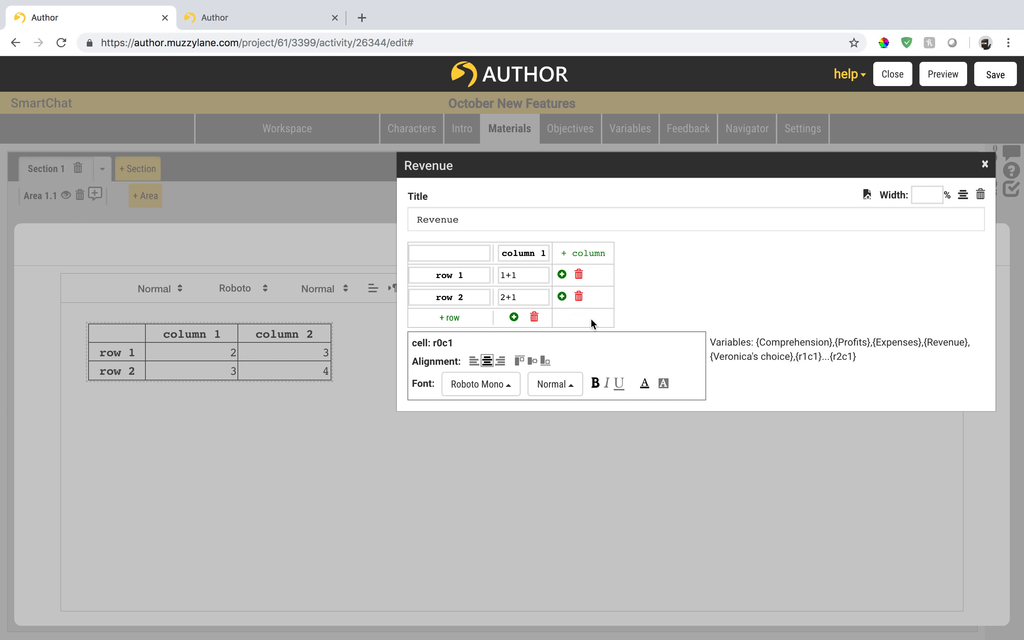
left_click(523, 253)
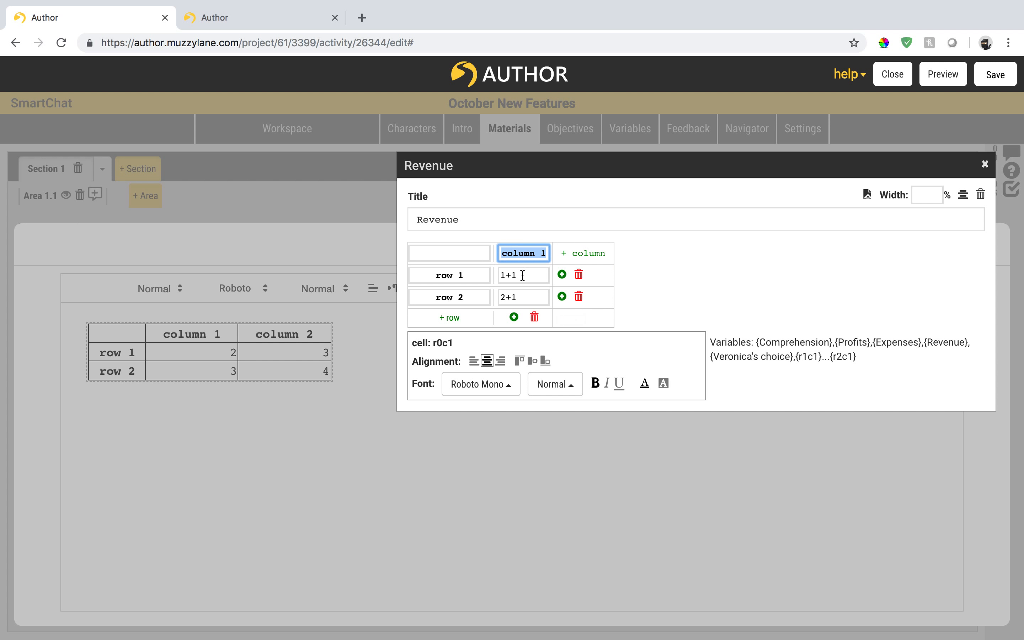
type("Money")
- Label the two table rows "Profits" and "Expenses", and add a third row labelled "Revenue"
left_click(459, 274)
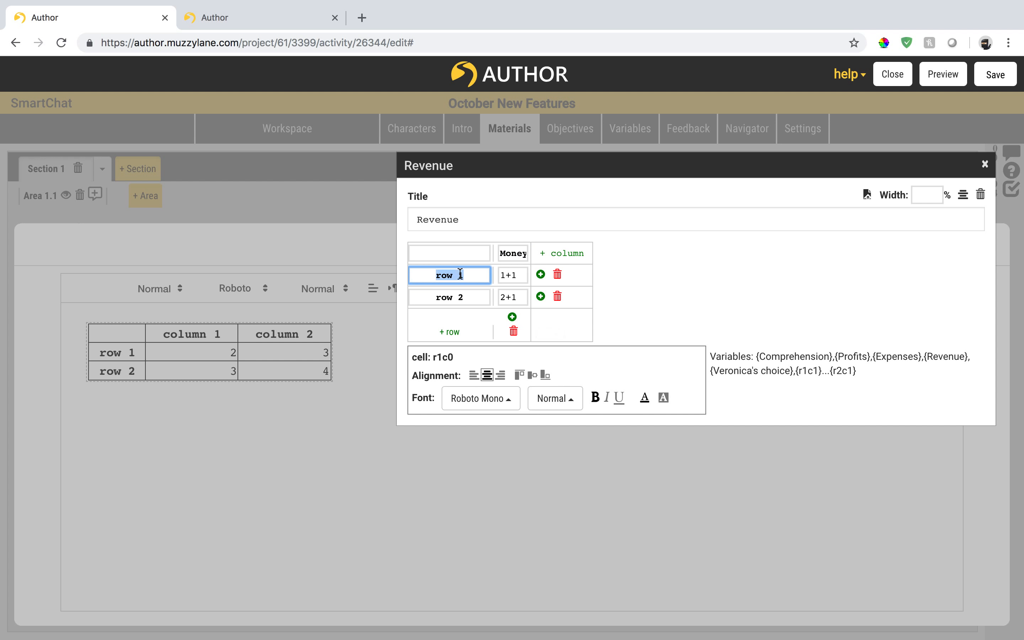
type("Profits")
left_click(451, 293)
type("Exp")
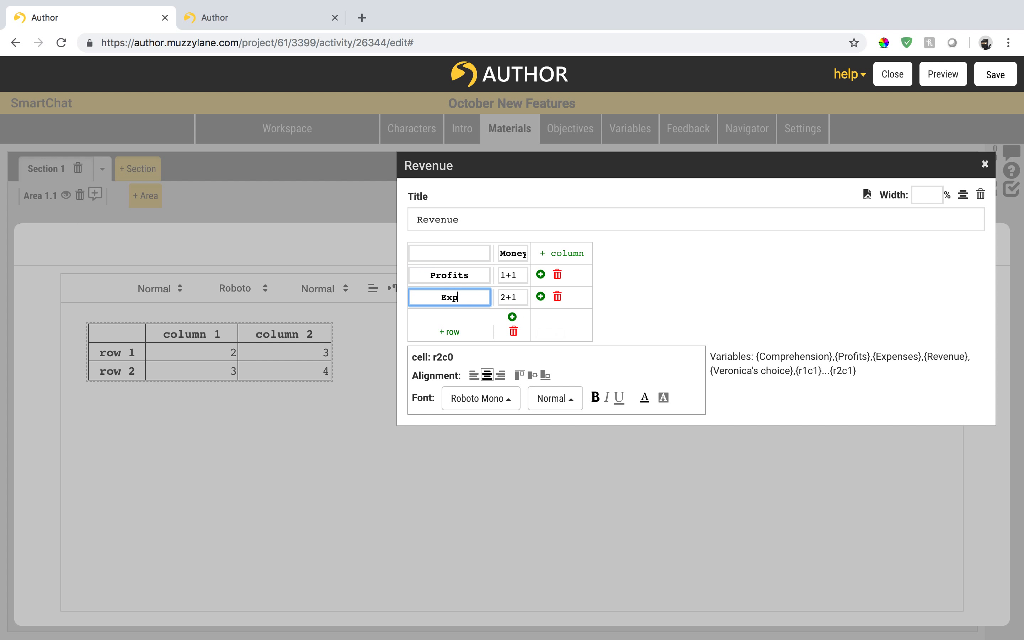
type("enses")
left_click(452, 333)
left_click(458, 313)
type("Re")
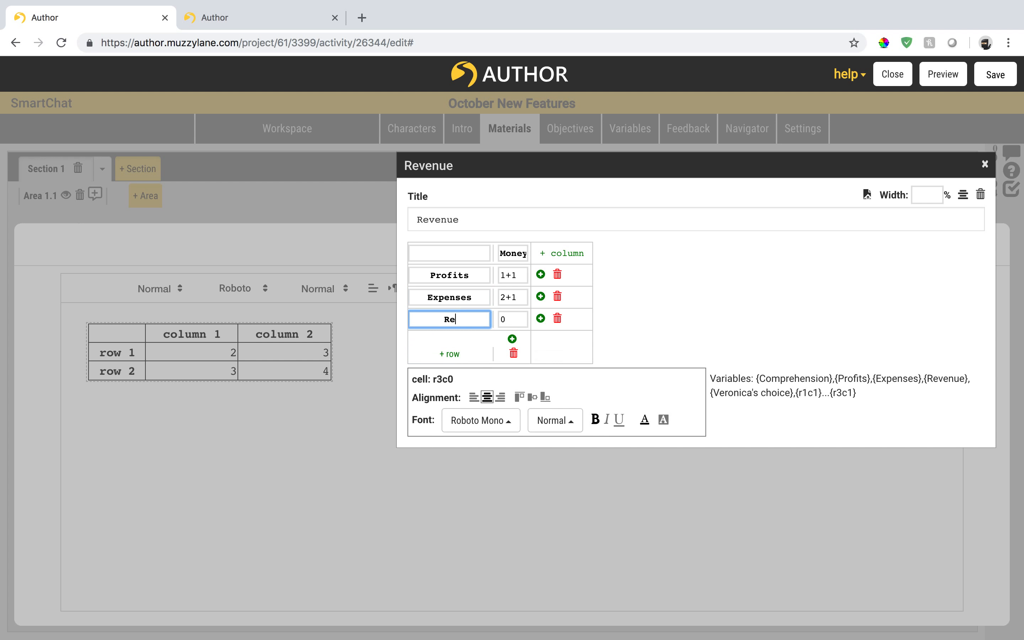
type("venue")
- Fill the Money cells of the Profits and Expenses rows with the variables {Profits} and {Expenses}
left_click(520, 277)
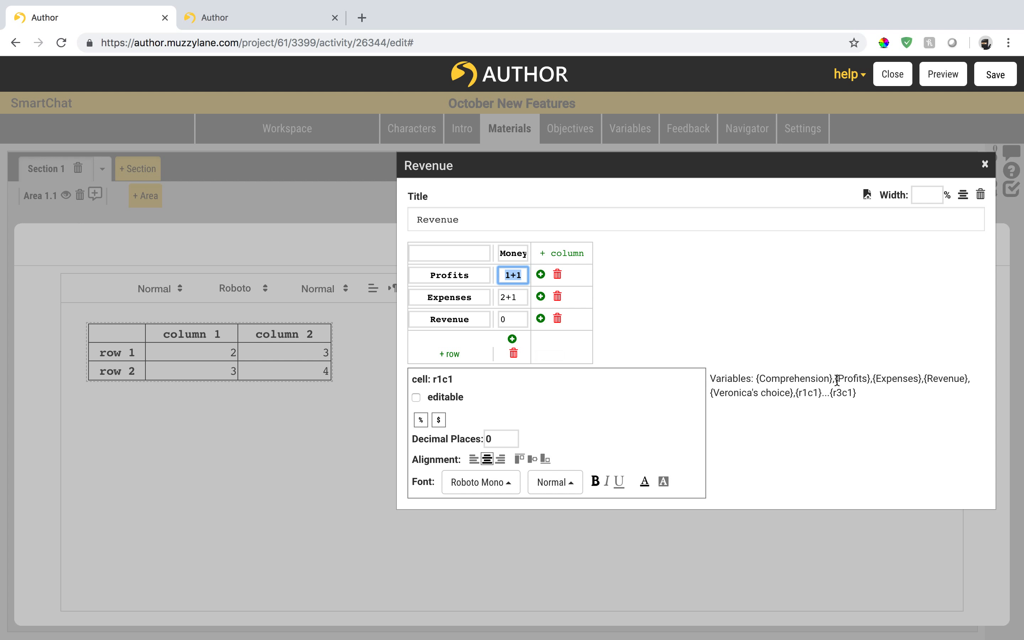
left_click_drag(834, 378, 871, 380)
key("ctrl+c")
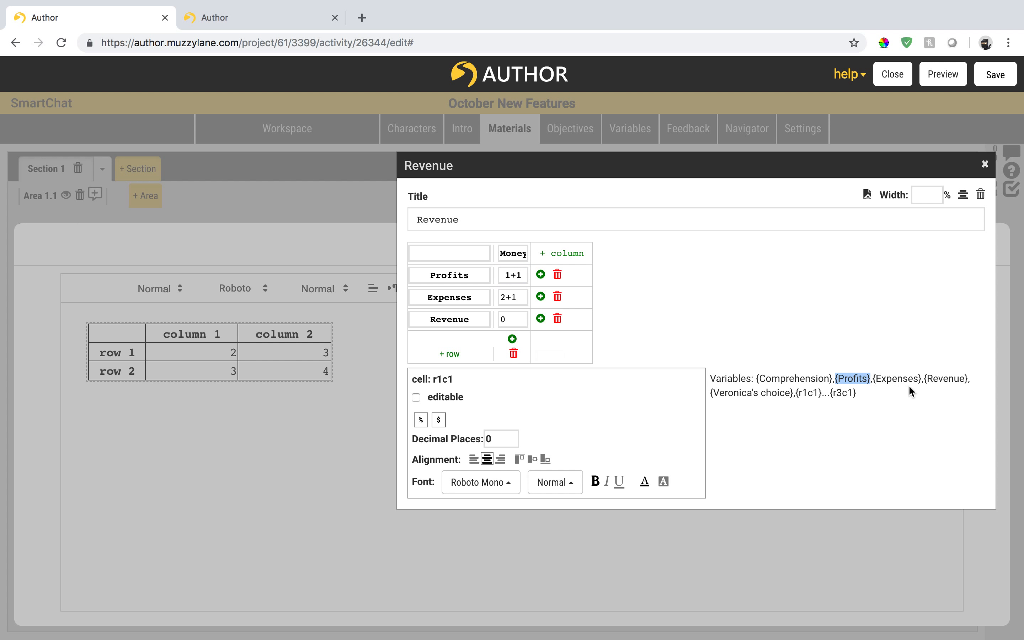
triple_click(519, 279)
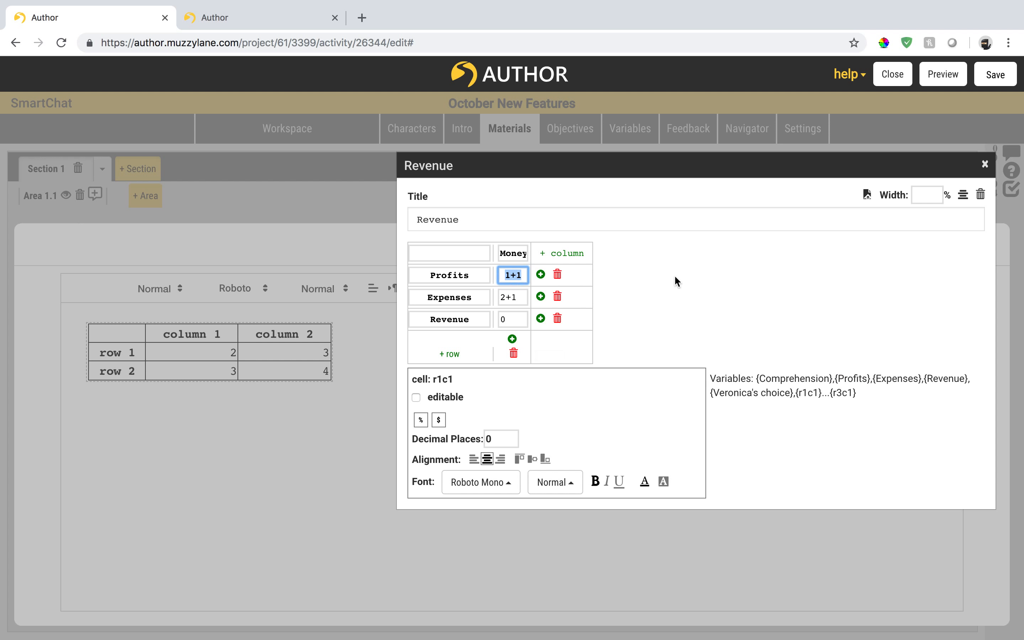
key("ctrl+v")
left_click_drag(873, 365, 922, 366)
key("ctrl+c")
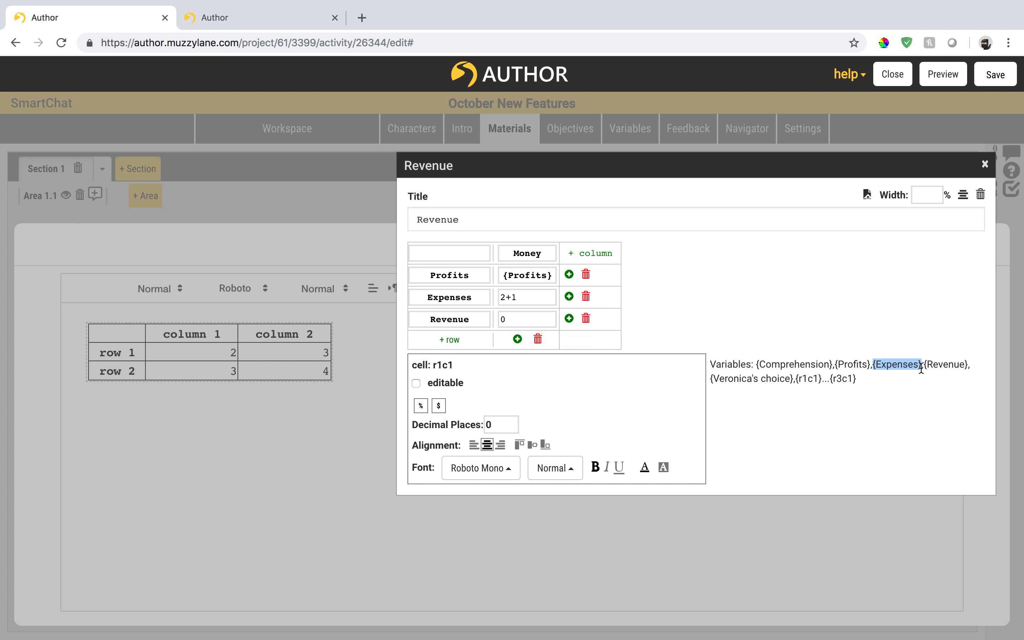
triple_click(536, 293)
key("ctrl+v")
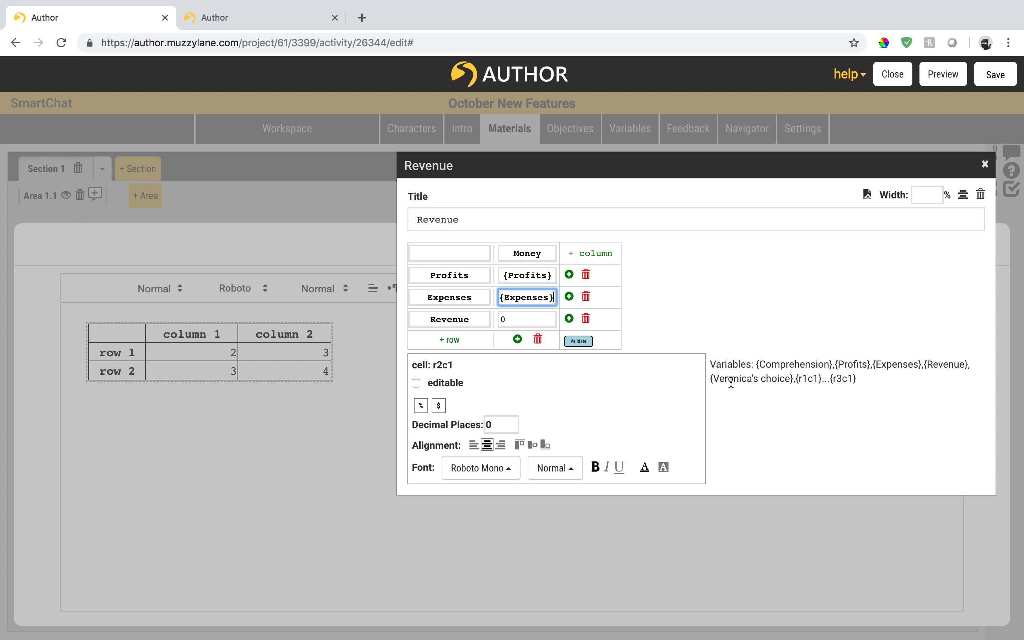
- Set the Money cell of the Revenue row to the formula {Profits}-{Expenses}
double_click(527, 320)
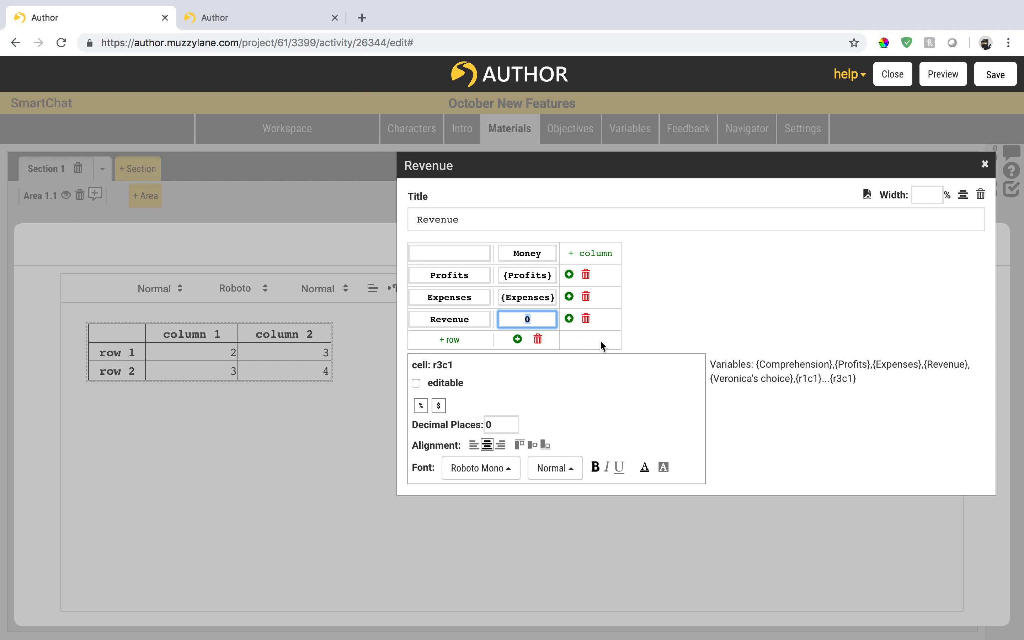
left_click(523, 273)
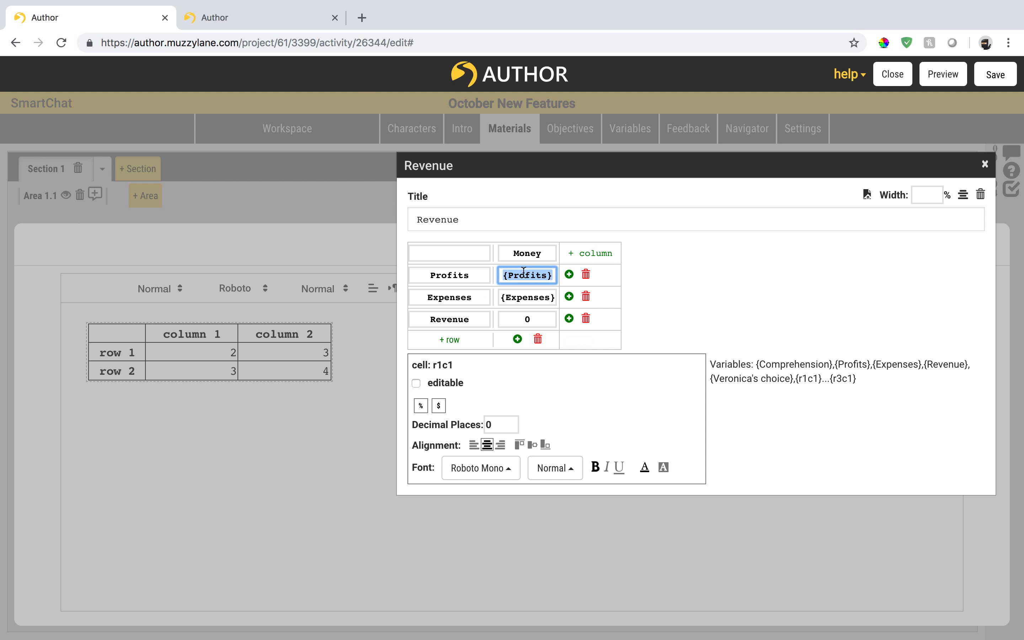
left_click(514, 318)
double_click(513, 318)
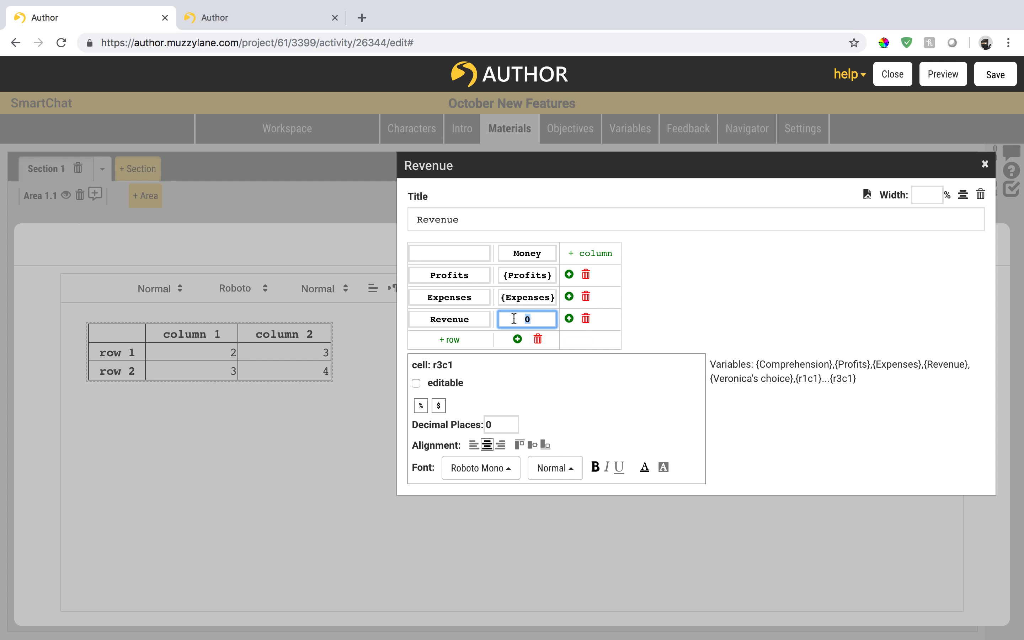
type("{Profits}")
type("-")
triple_click(530, 298)
key("super+c")
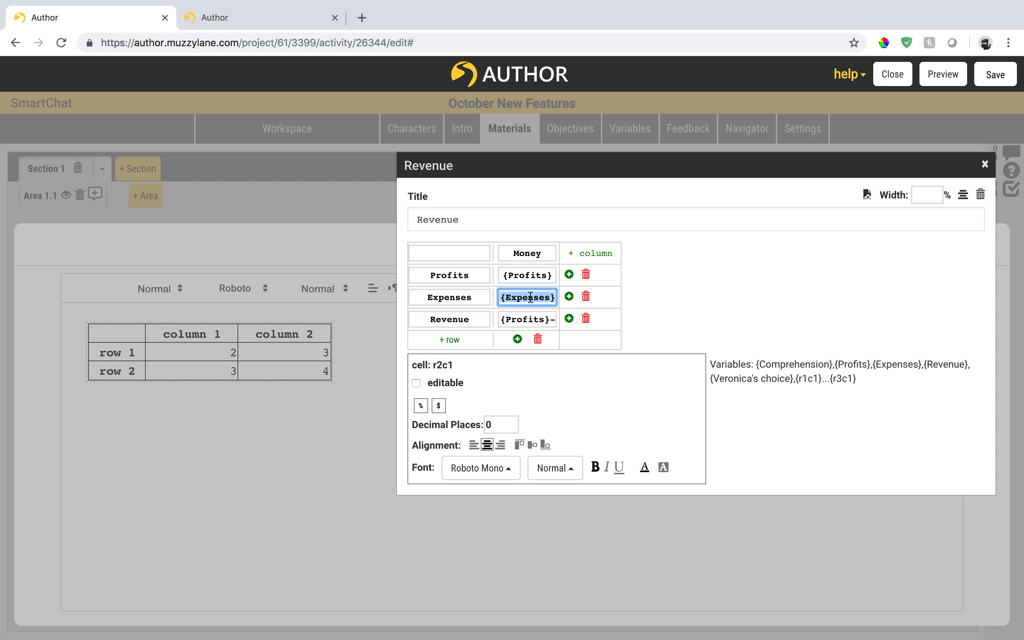
left_click(548, 318)
key("super+v")
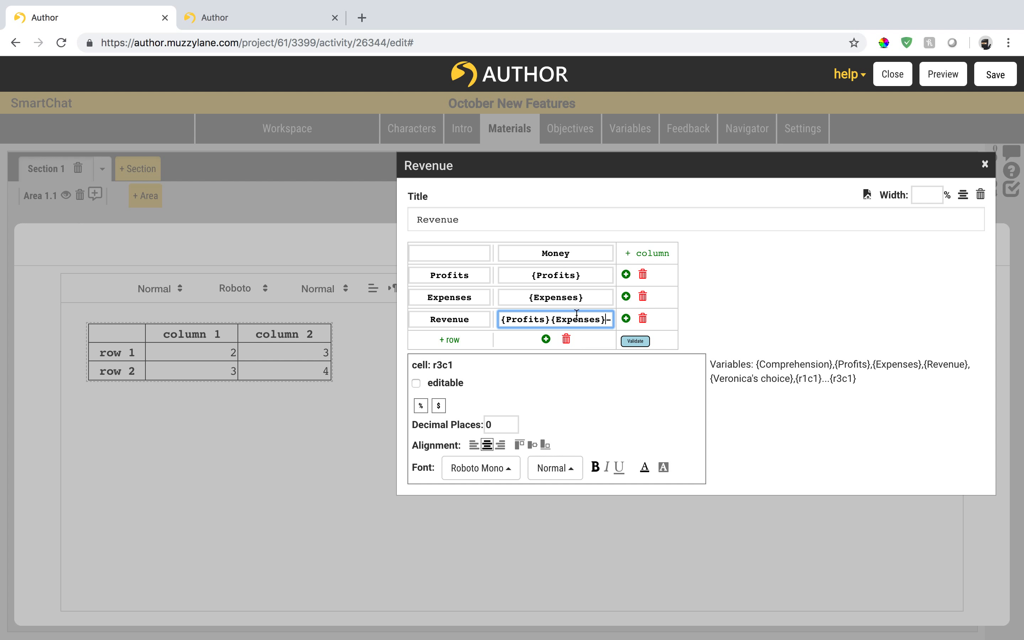
key("Delete")
key("Left")
key("Left")
key("Left")
key("Left")
key("Left")
type("-")
- Set the table width to 75% and finish editing the material of Area 1.1
left_click(923, 195)
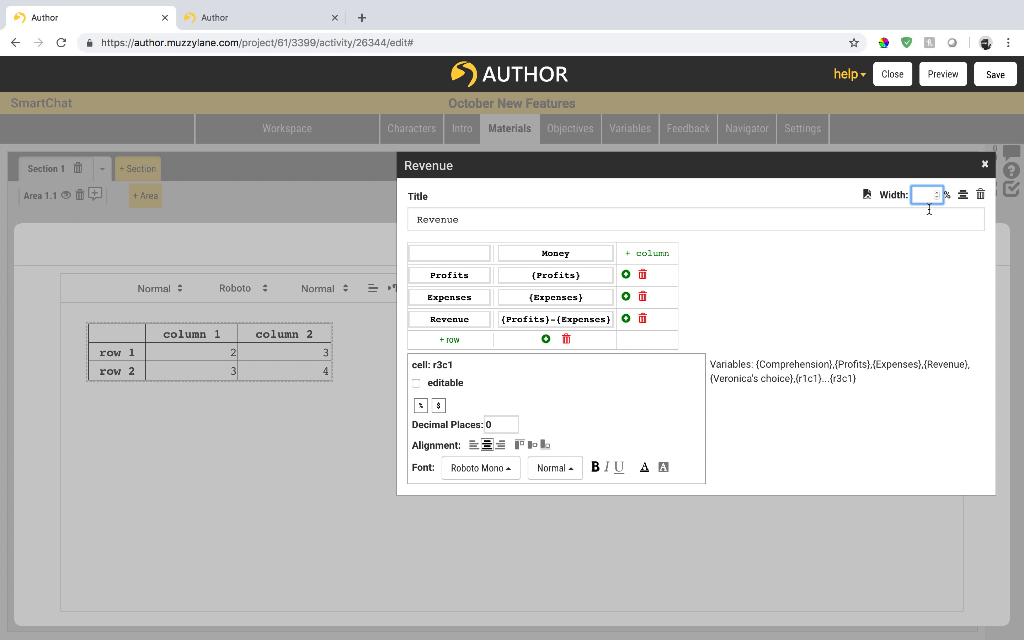
type("75")
left_click(984, 165)
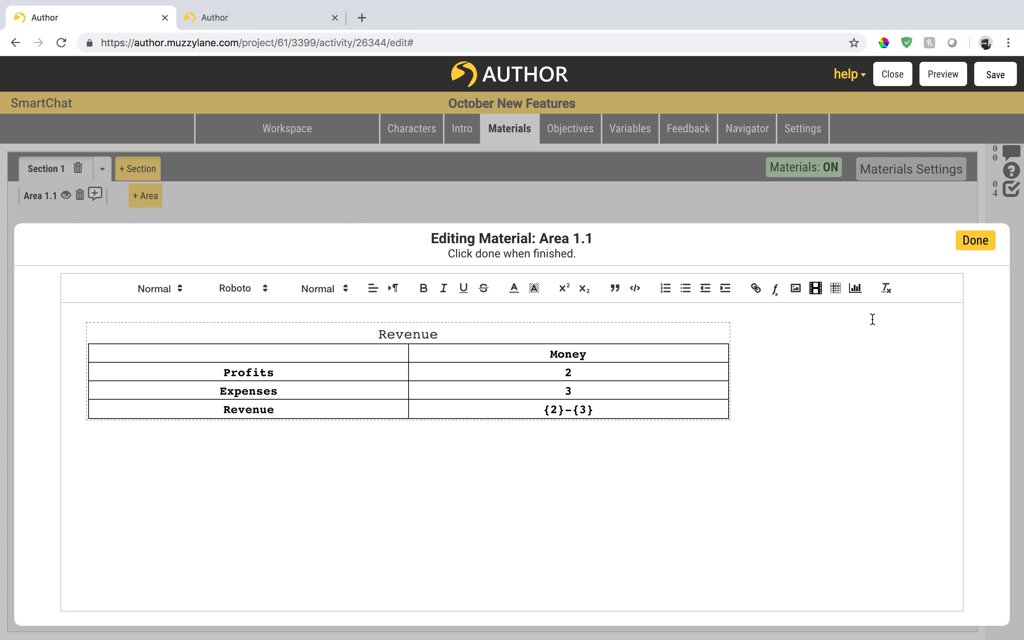
left_click(973, 239)
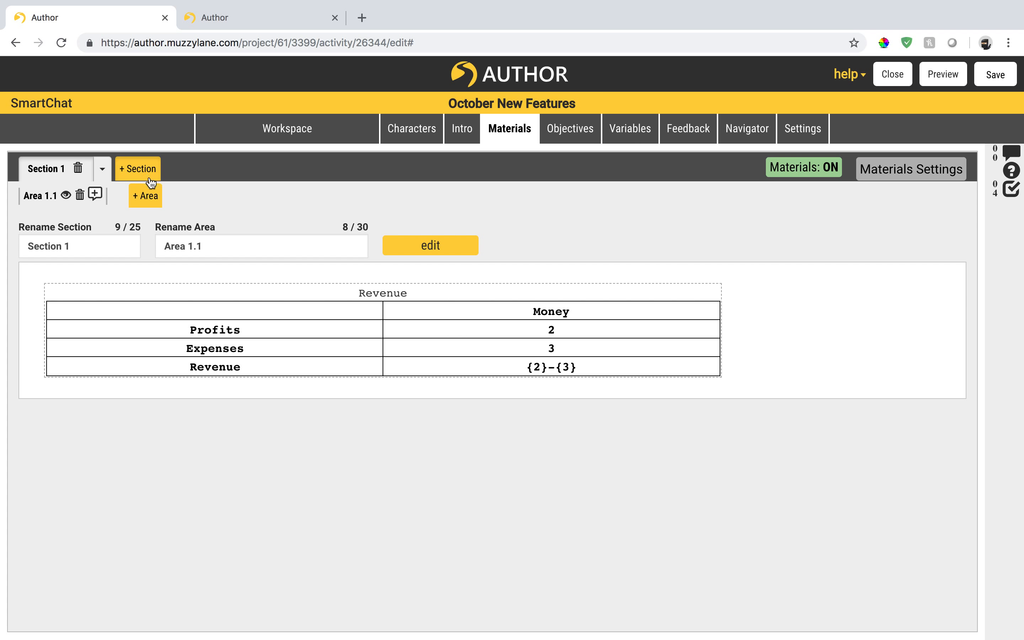
- Add Area 1.2 to Section 1 and insert a chart in its material that uses new table 1 (Revenue)
left_click(145, 196)
left_click(364, 301)
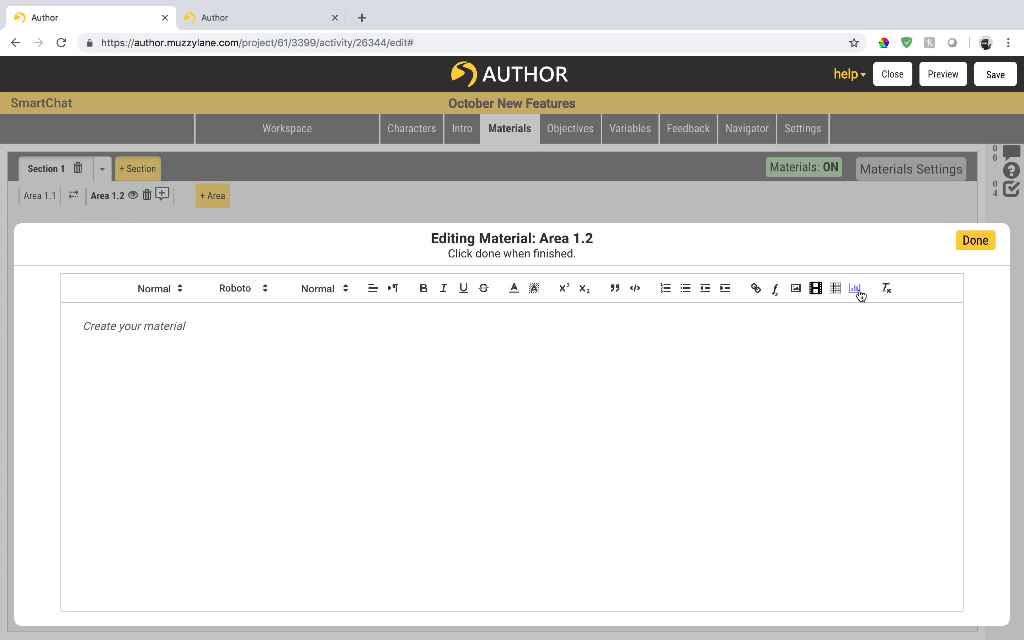
left_click(857, 289)
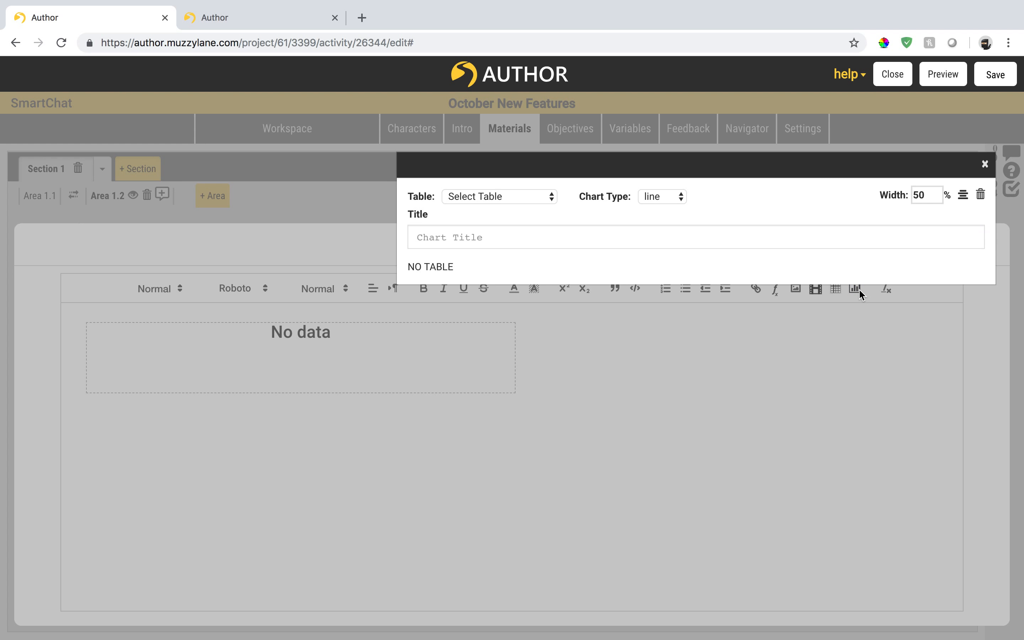
left_click(535, 196)
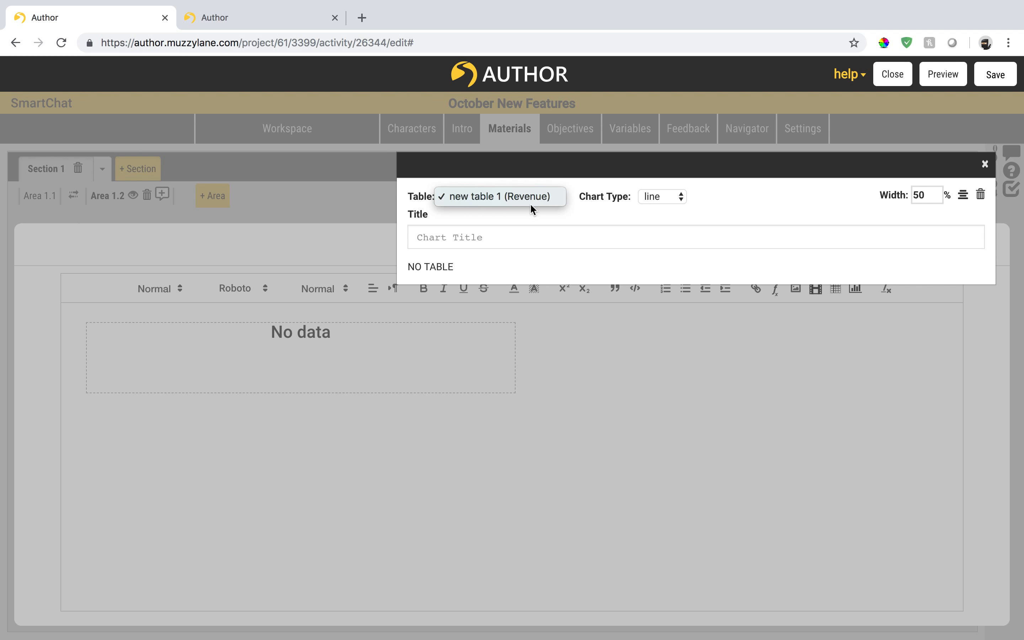
left_click(533, 196)
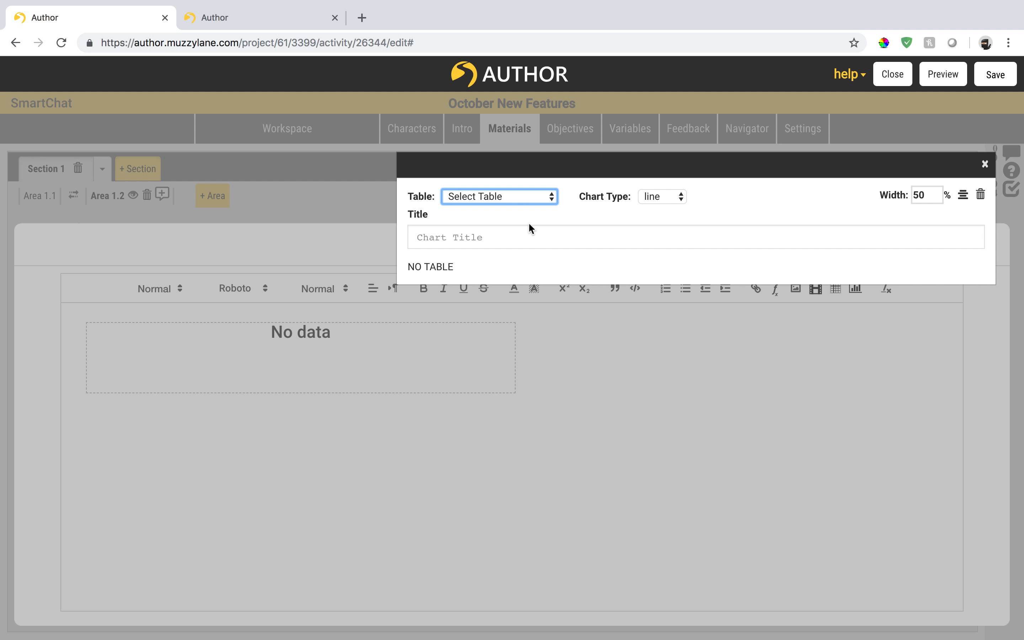
left_click(512, 197)
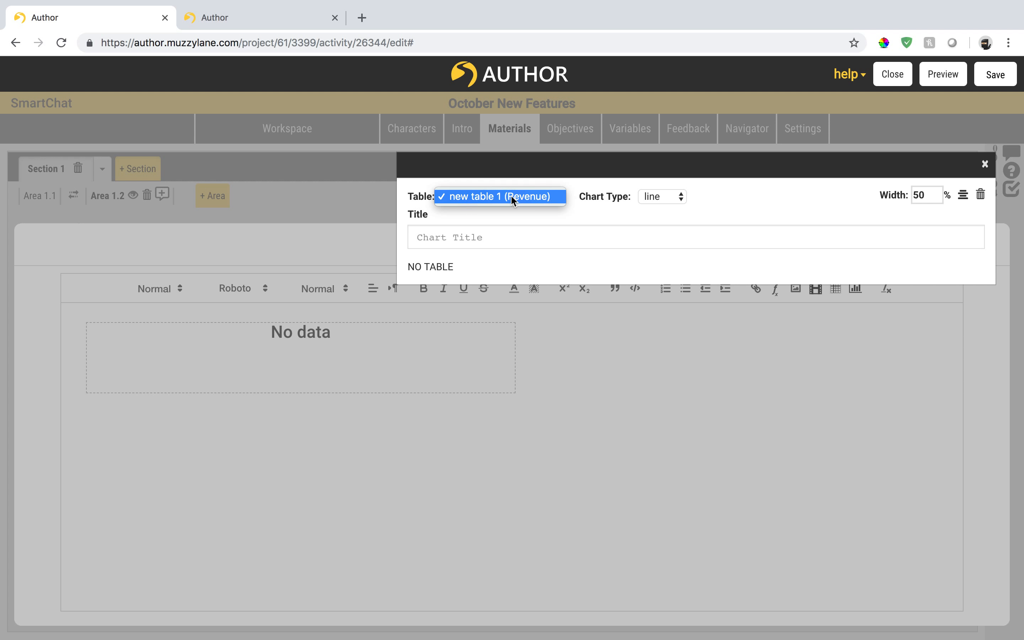
left_click(510, 194)
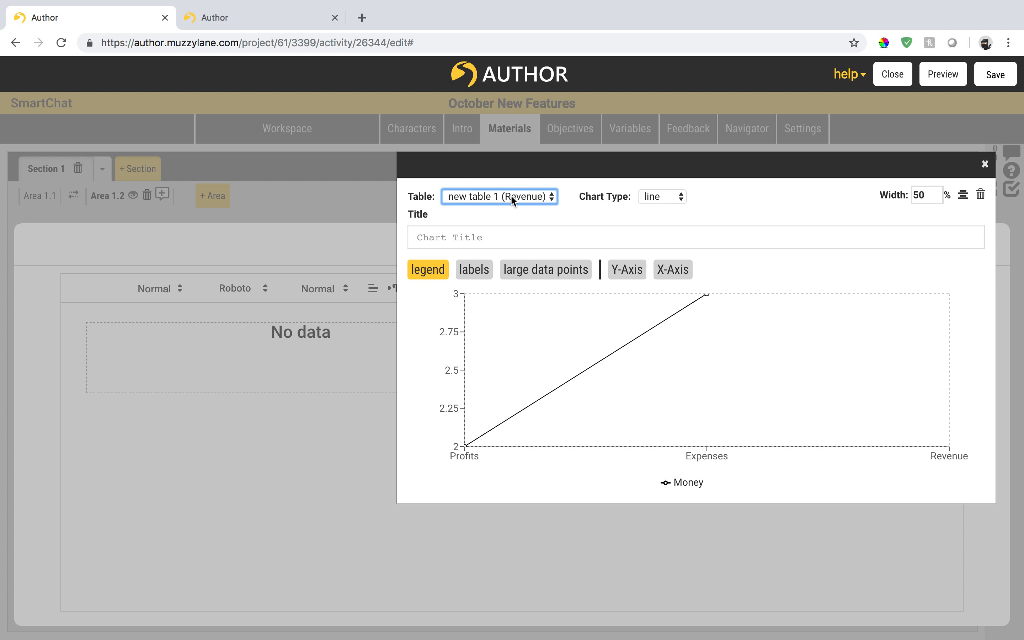
- Keep the Revenue table as the chart's source and set the chart type to bar
left_click(510, 194)
left_click(510, 194)
left_click(677, 197)
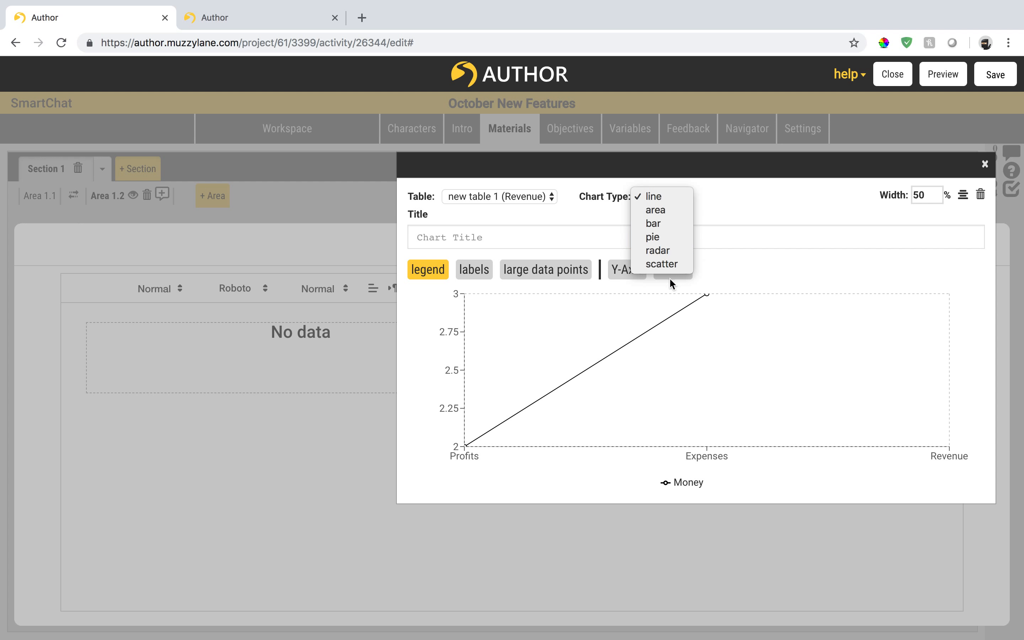
left_click(669, 223)
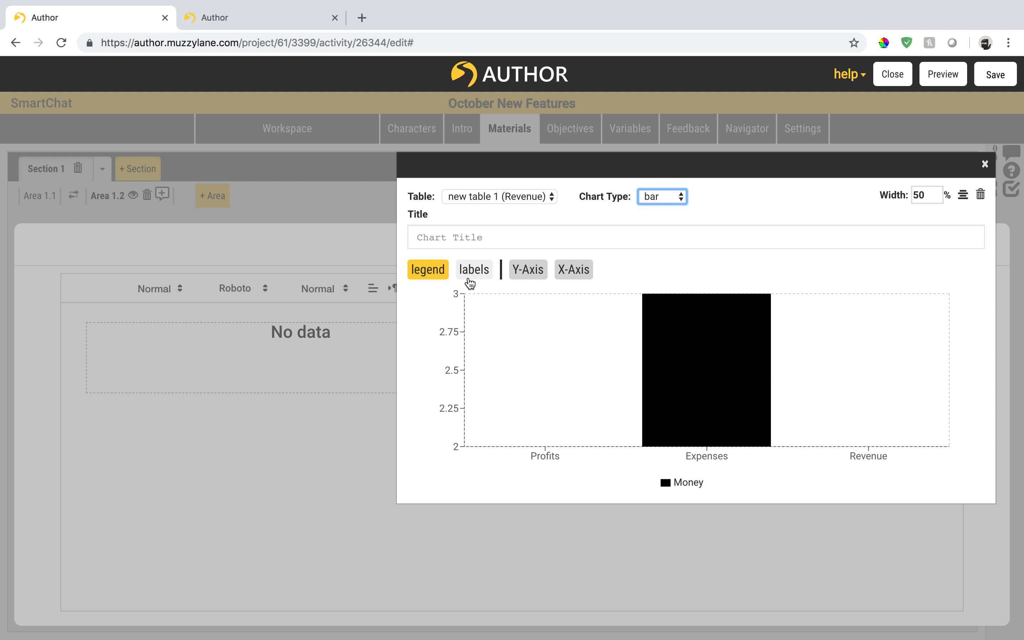
- Try toggling the bar chart's legend and data labels, restoring both to their original settings
left_click(436, 273)
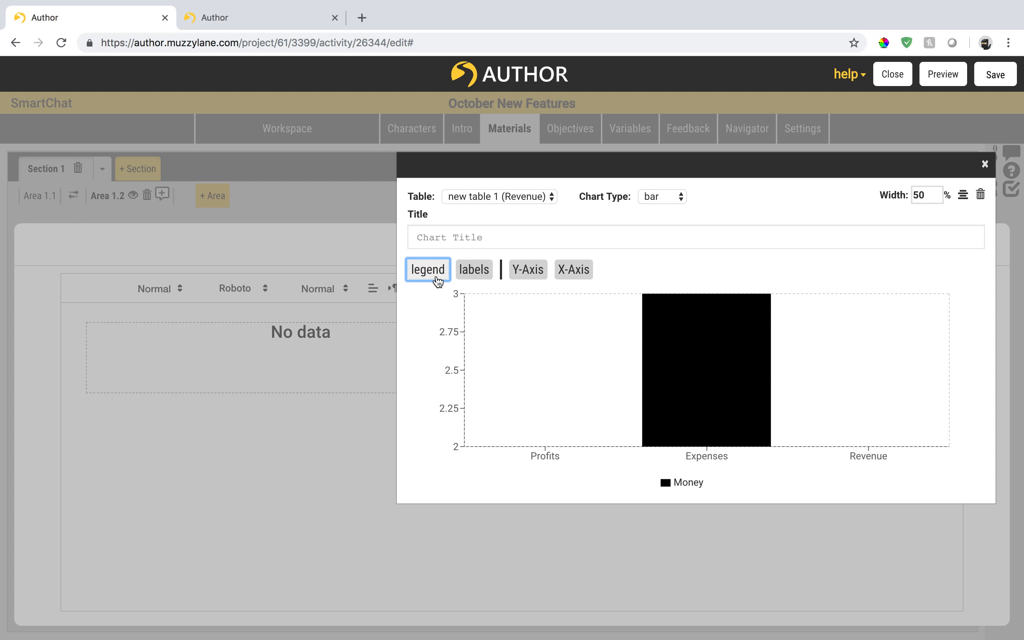
left_click(481, 276)
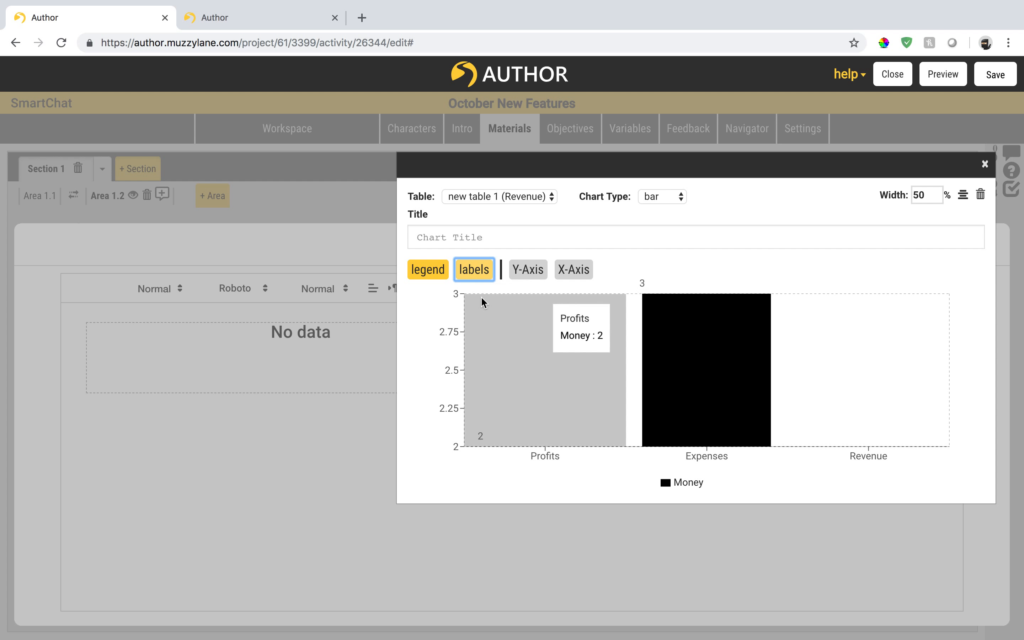
left_click(474, 270)
- Set the chart's Y-axis domain from 0 to 100 and its interval to 10
left_click(542, 274)
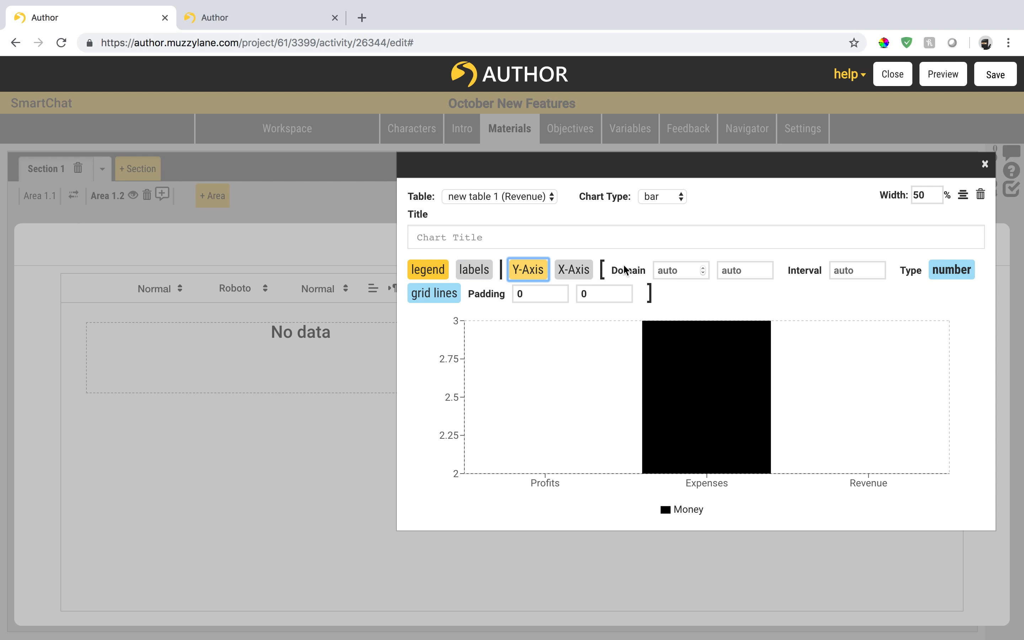
left_click(683, 275)
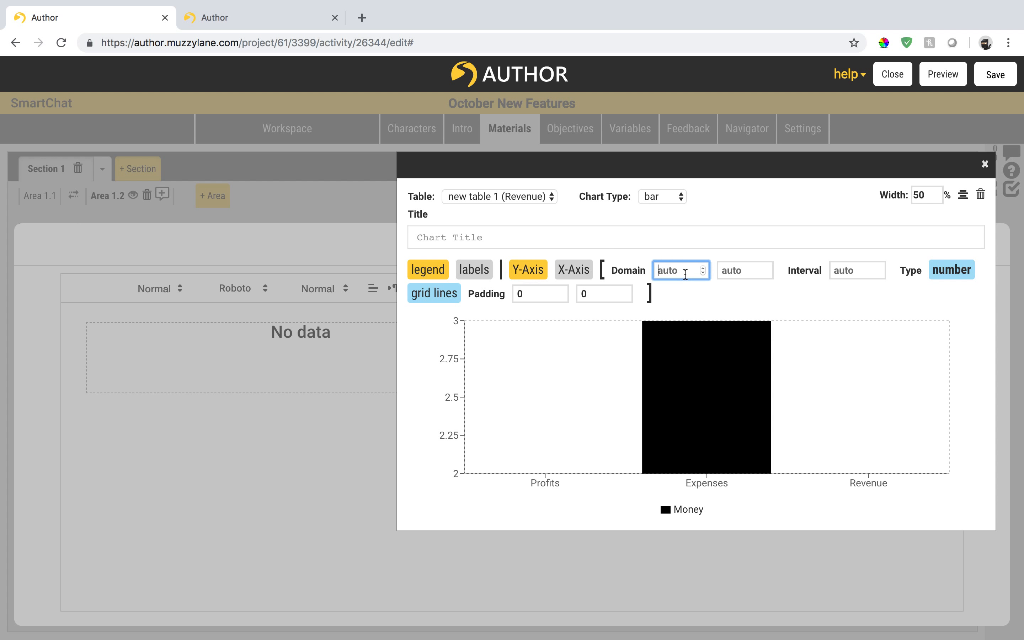
type("0")
left_click(745, 270)
type("1")
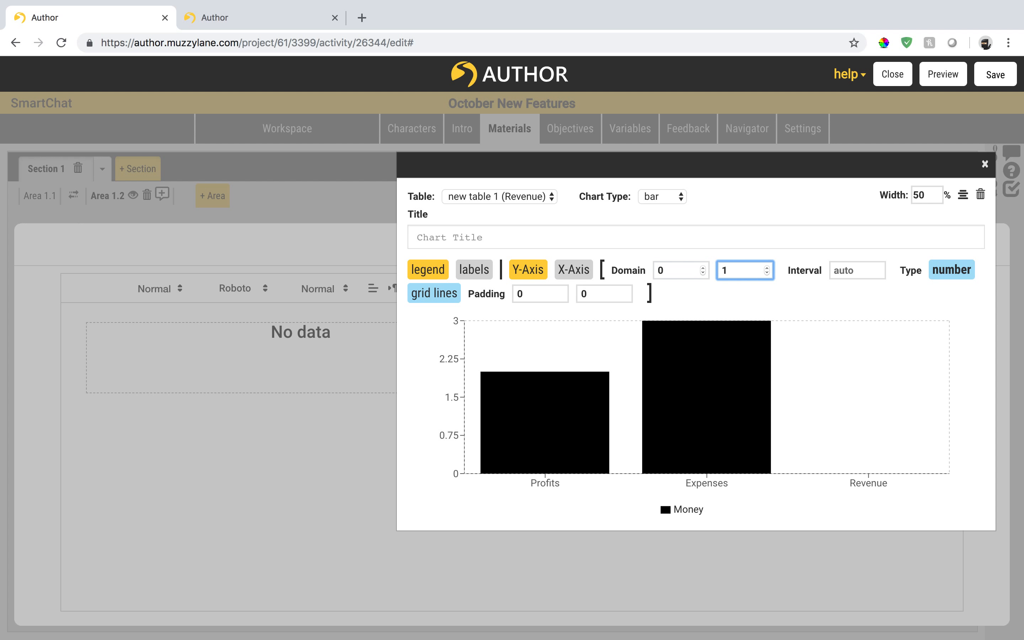
type("000")
type("00")
left_click(816, 298)
left_click(848, 272)
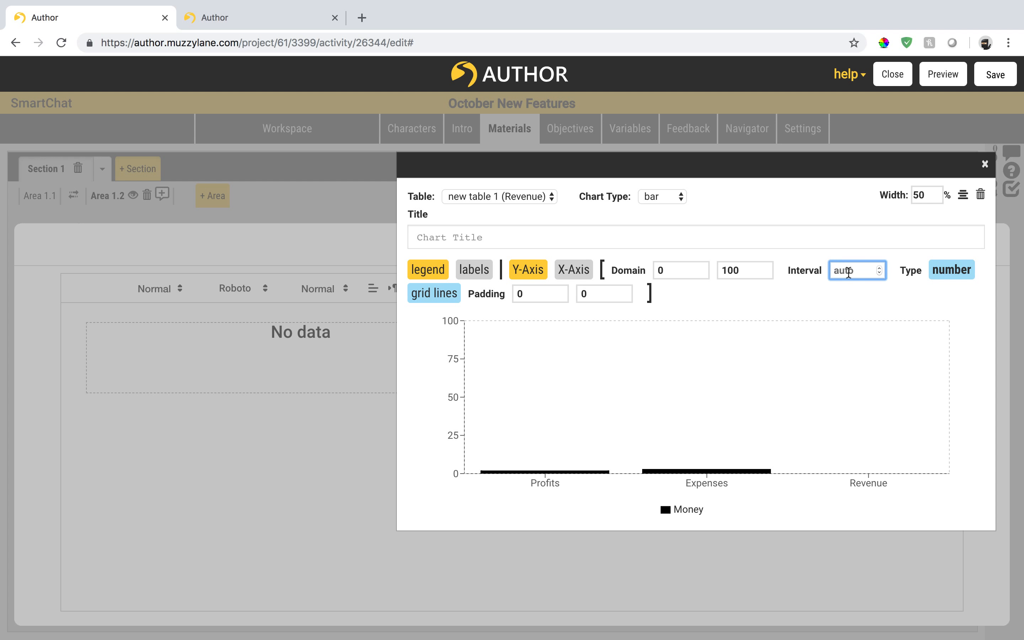
type("10")
left_click(832, 290)
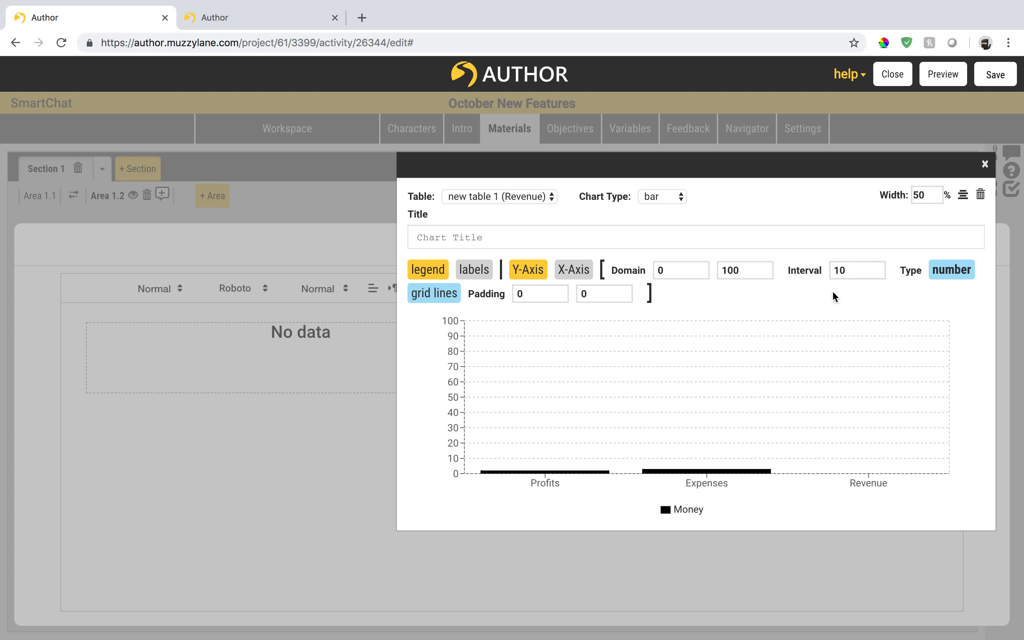
- Colour the chart's Money series orange and finish editing the material of Area 1.2
left_click(666, 511)
left_click(459, 527)
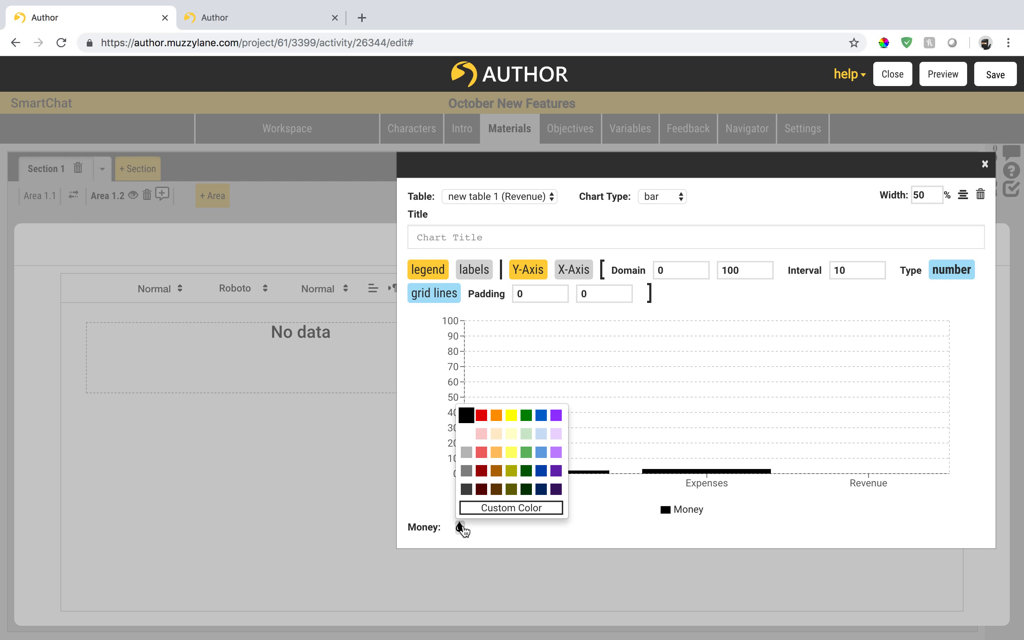
left_click(497, 428)
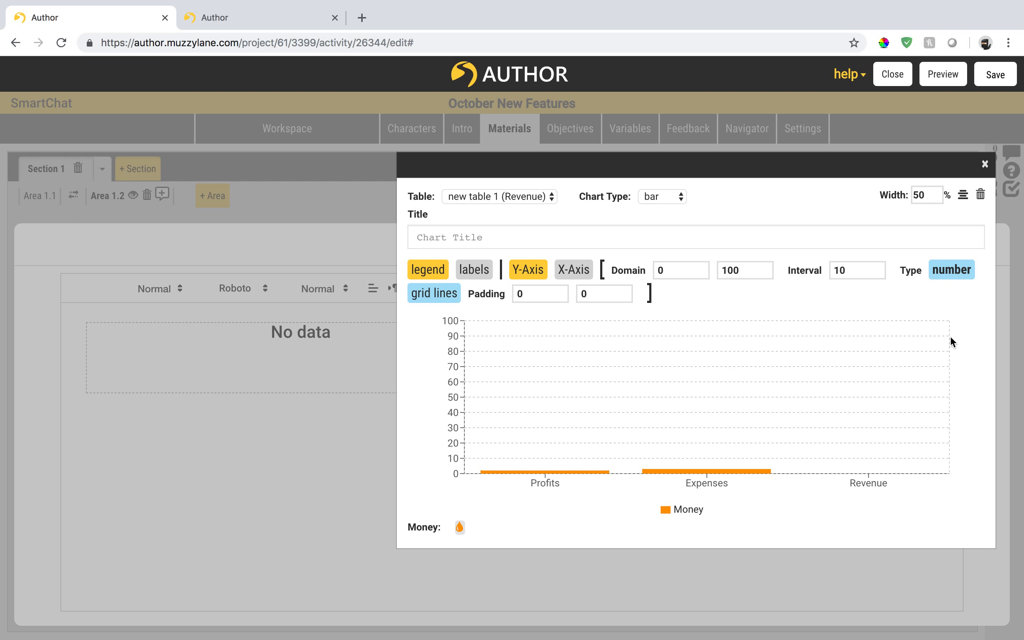
left_click(985, 165)
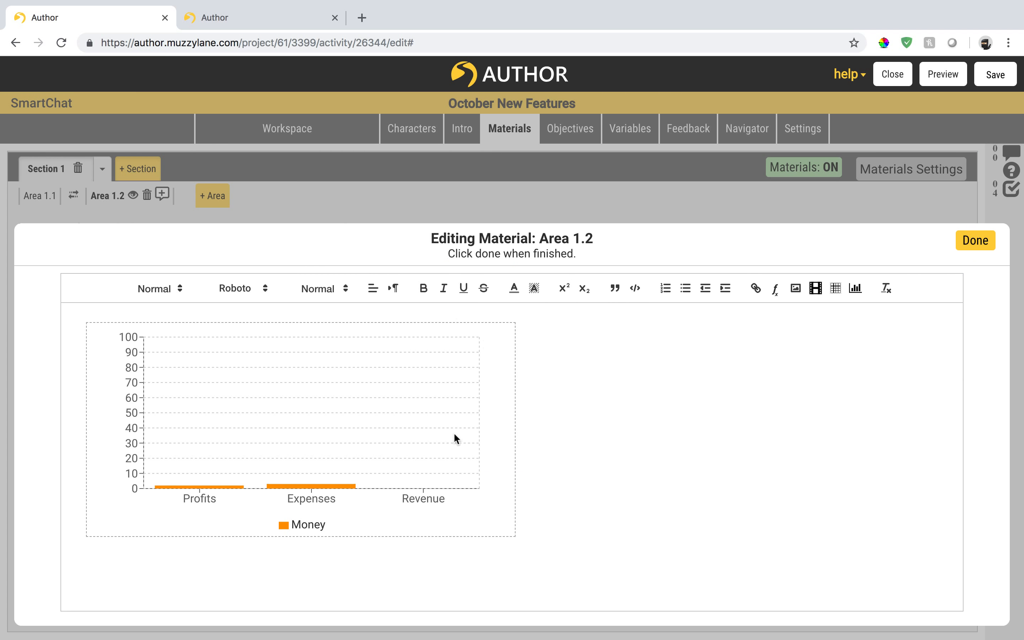
left_click(975, 240)
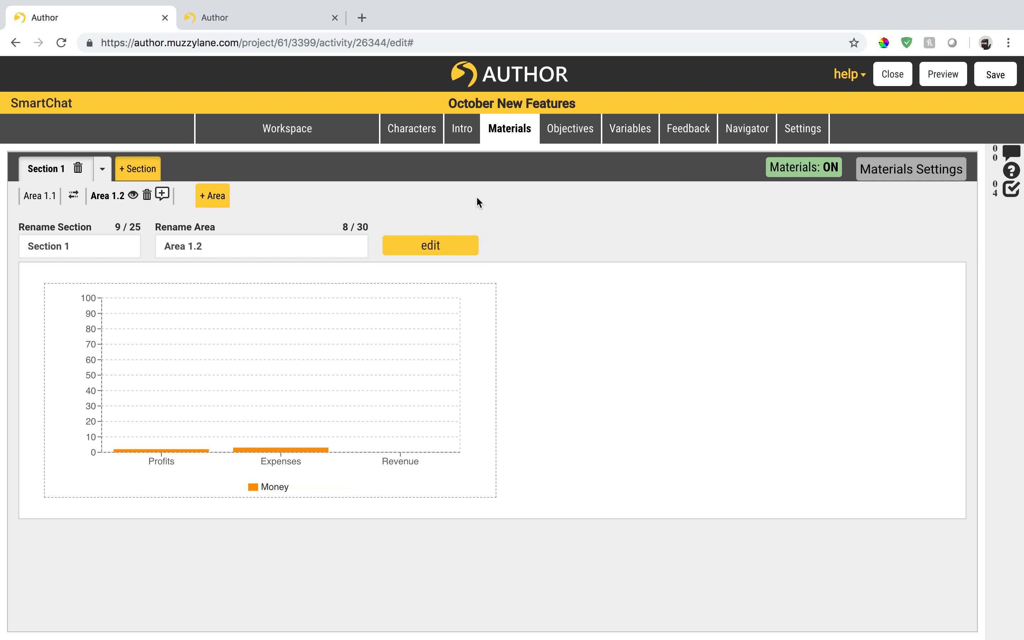
- In the lamp question, set the Expenses change to 20 for the $20 response and 40 for the $40 response
left_click(316, 135)
scroll(577, 387, "down", 3)
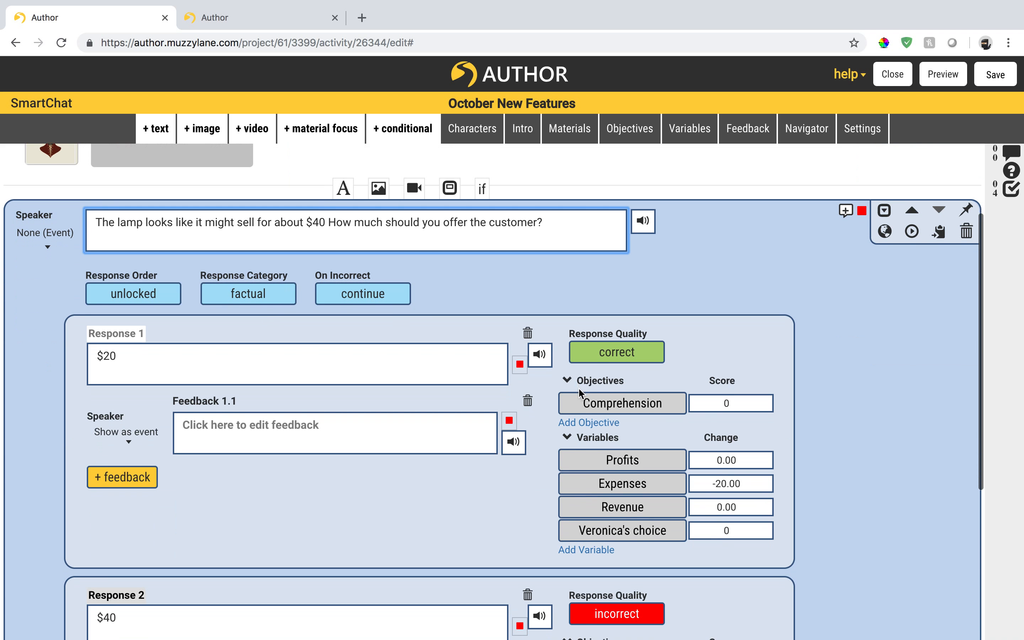
left_click(716, 484)
key("BackSpace")
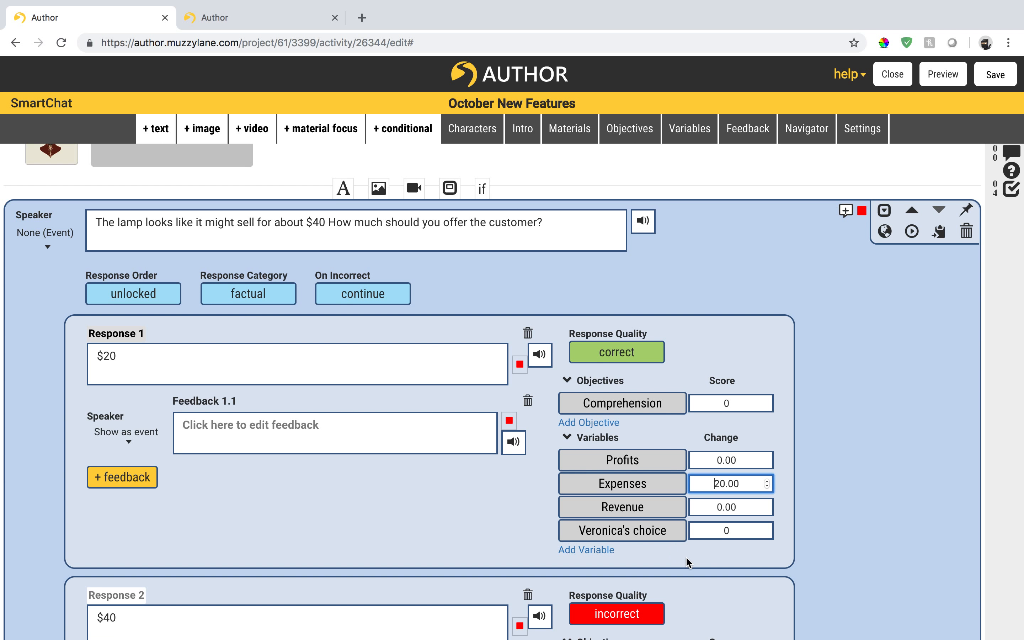
scroll(689, 565, "down", 6)
left_click(717, 485)
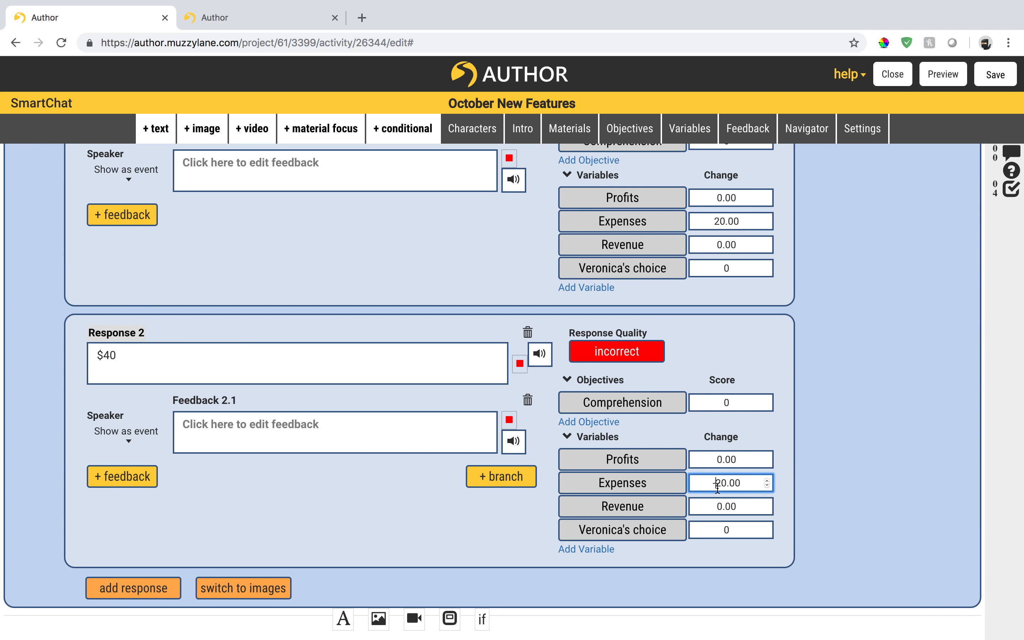
key("BackSpace")
key("Delete")
type("4")
- Save the activity without a save message, then preview it and advance to the lamp question
left_click(994, 75)
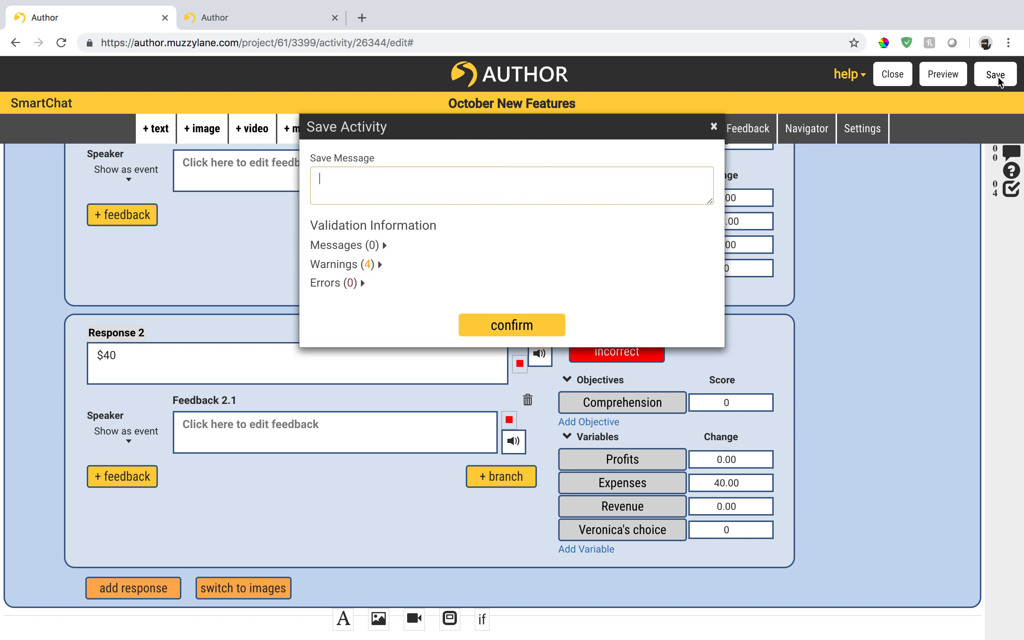
left_click(536, 327)
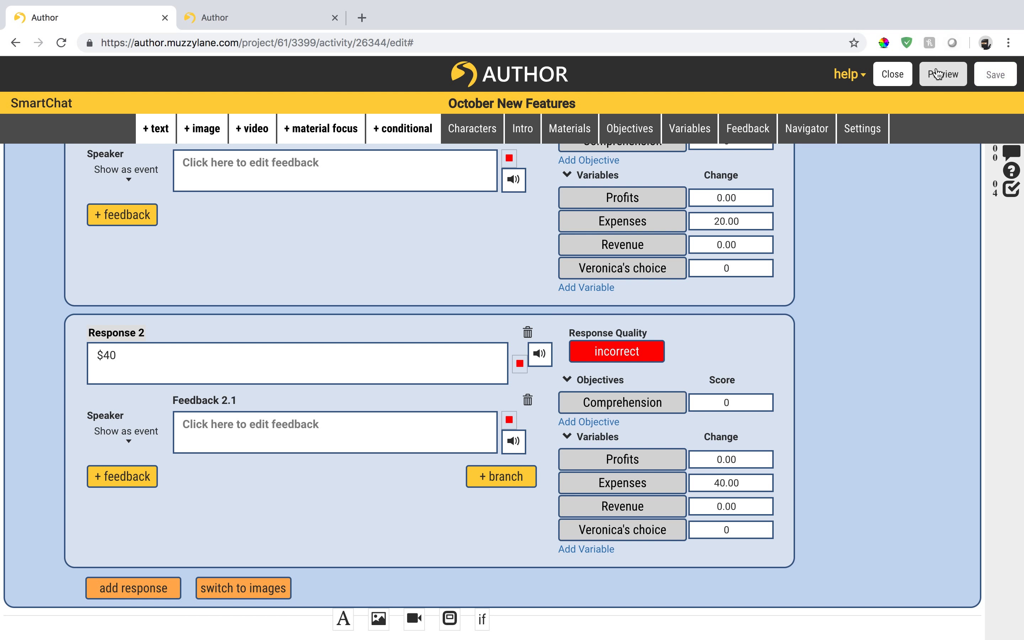
left_click(937, 75)
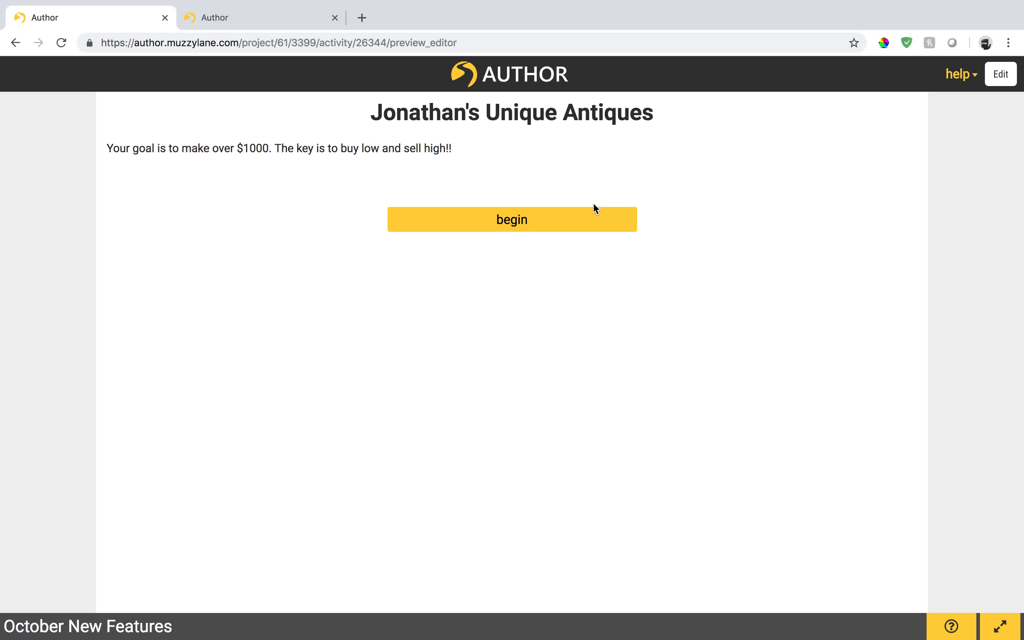
left_click(526, 230)
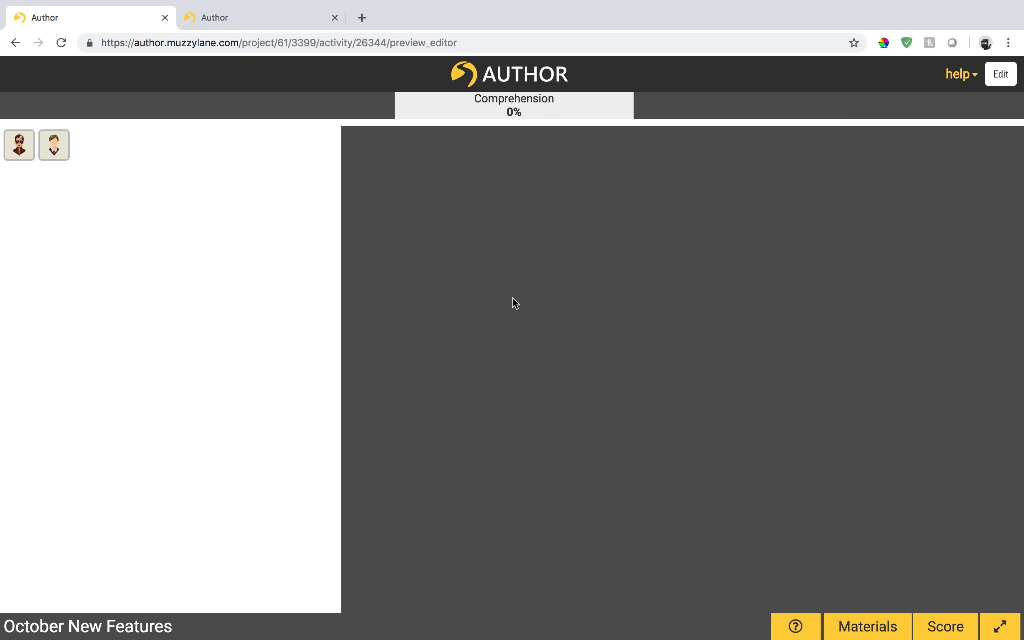
left_click(205, 442)
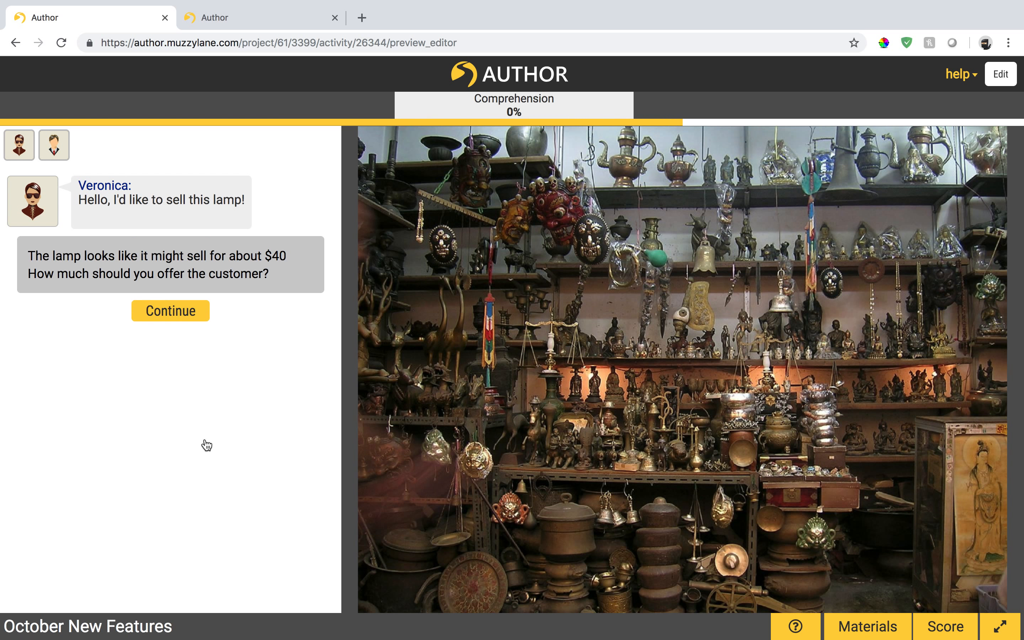
- View the Area 1.1 table and the Area 1.2 chart in the previewed materials before answering the lamp question
left_click(868, 625)
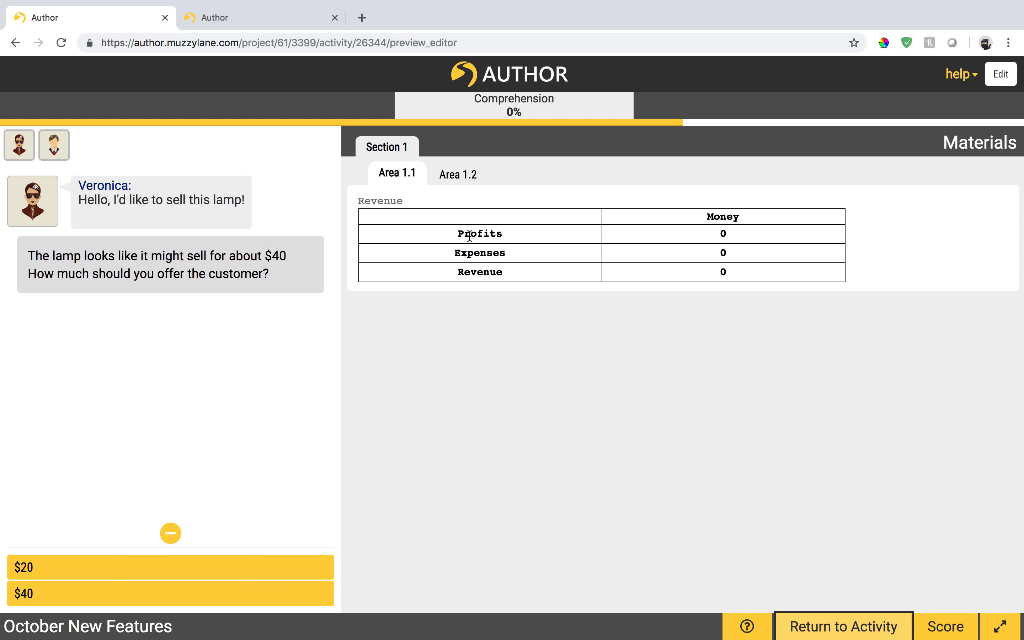
left_click(231, 572)
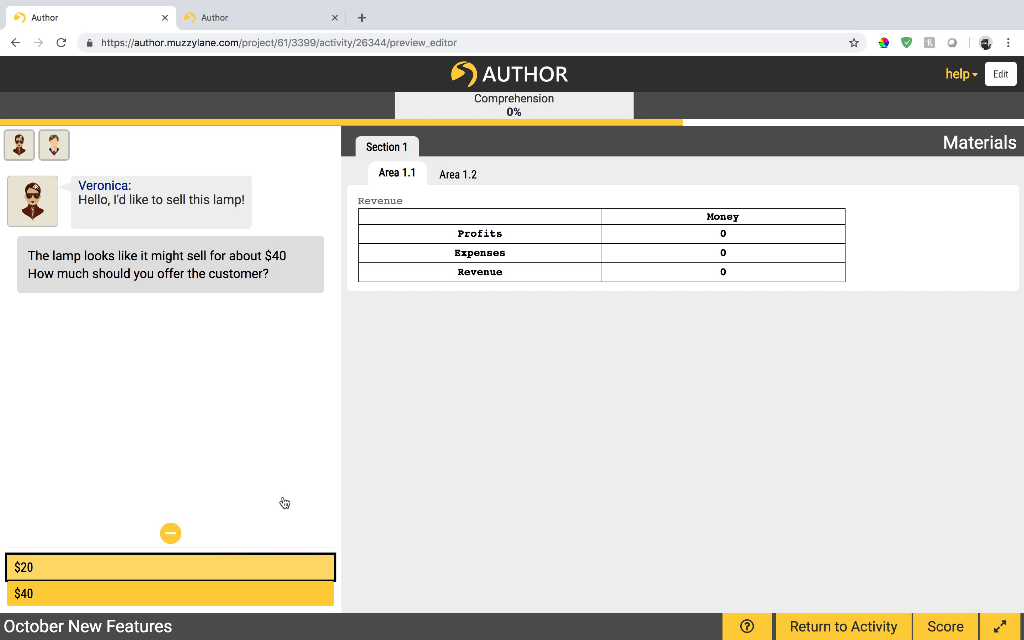
left_click(463, 180)
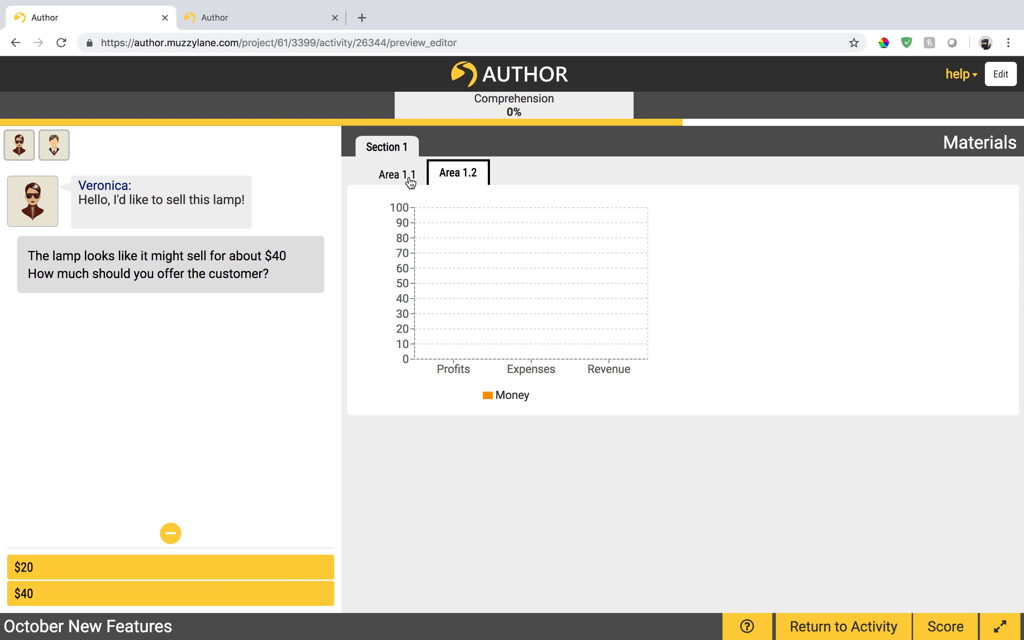
left_click(409, 182)
- Answer the lamp question with $20, check the Area 1.1 table and Area 1.2 chart, and return to editing the activity
left_click(196, 572)
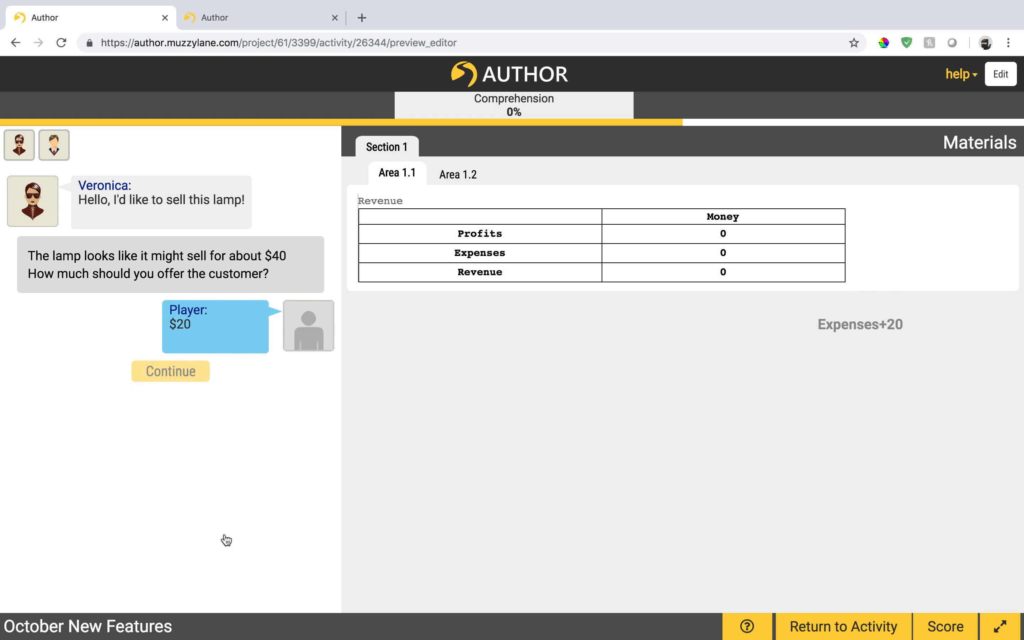
left_click(472, 178)
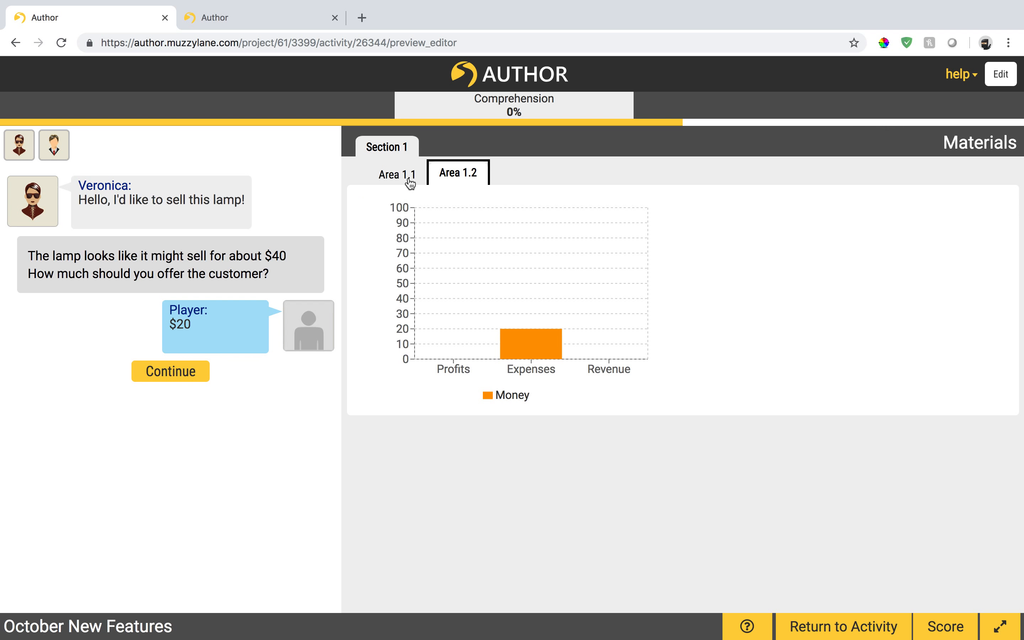
left_click(409, 183)
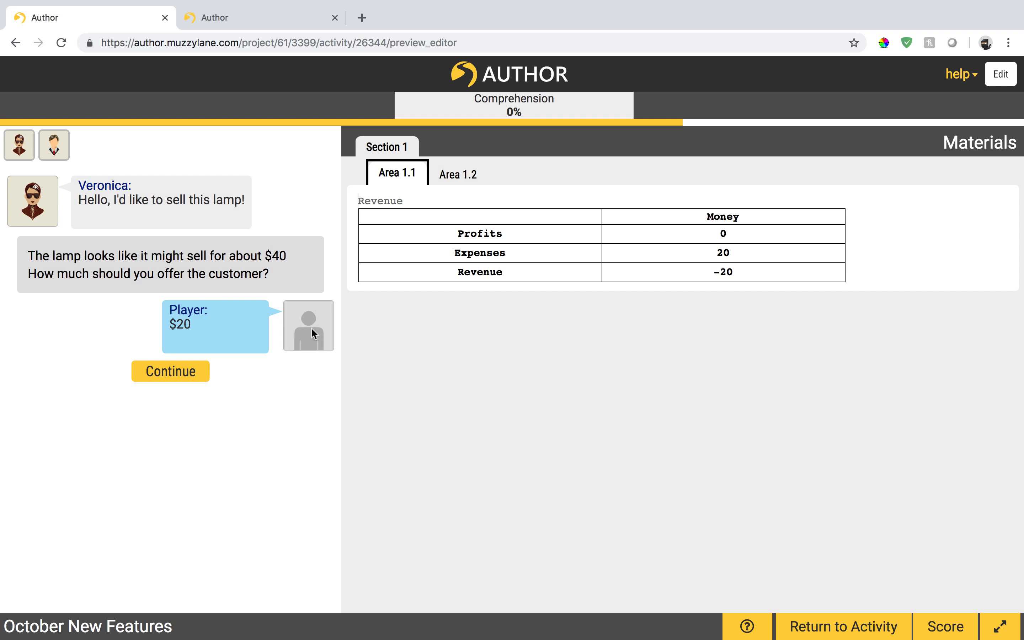
left_click(449, 186)
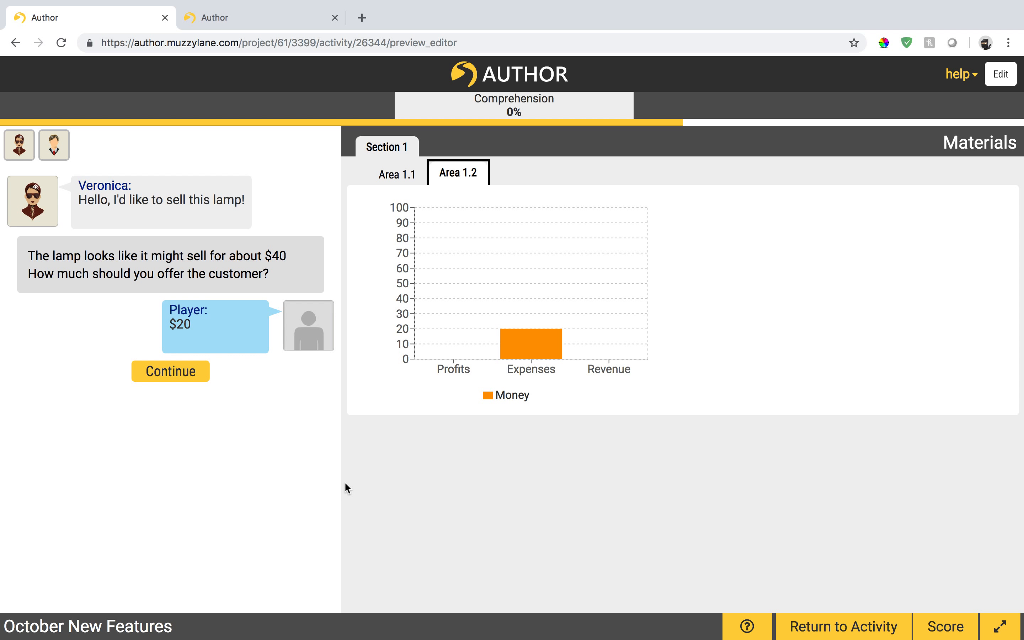
left_click(1000, 74)
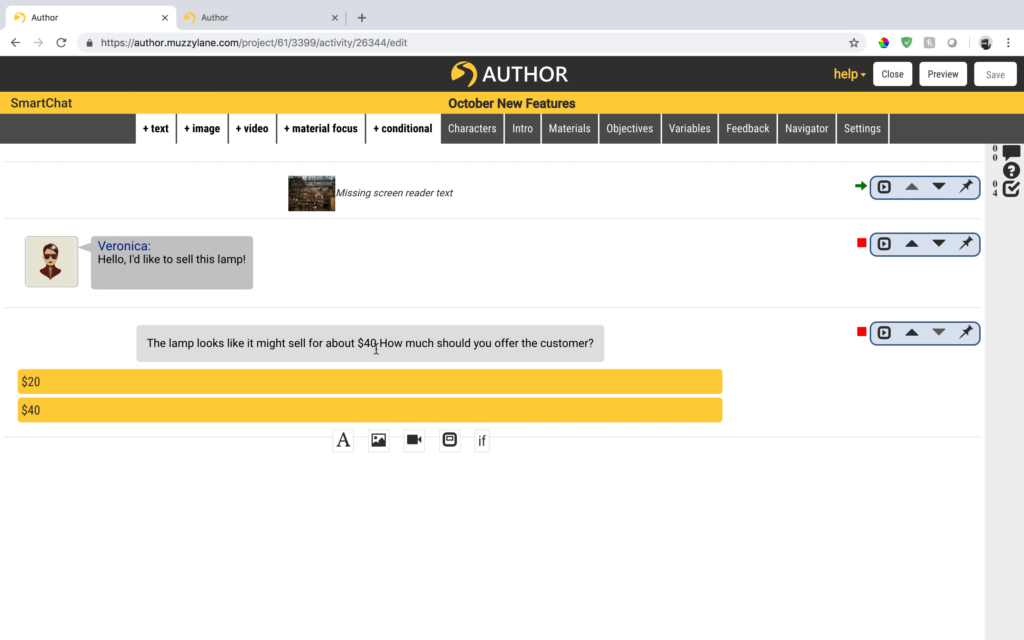
- In the lamp question, write the feedback "That's not enough. How about 40?" for the $20 response
left_click_drag(374, 344, 338, 523)
left_click(334, 526)
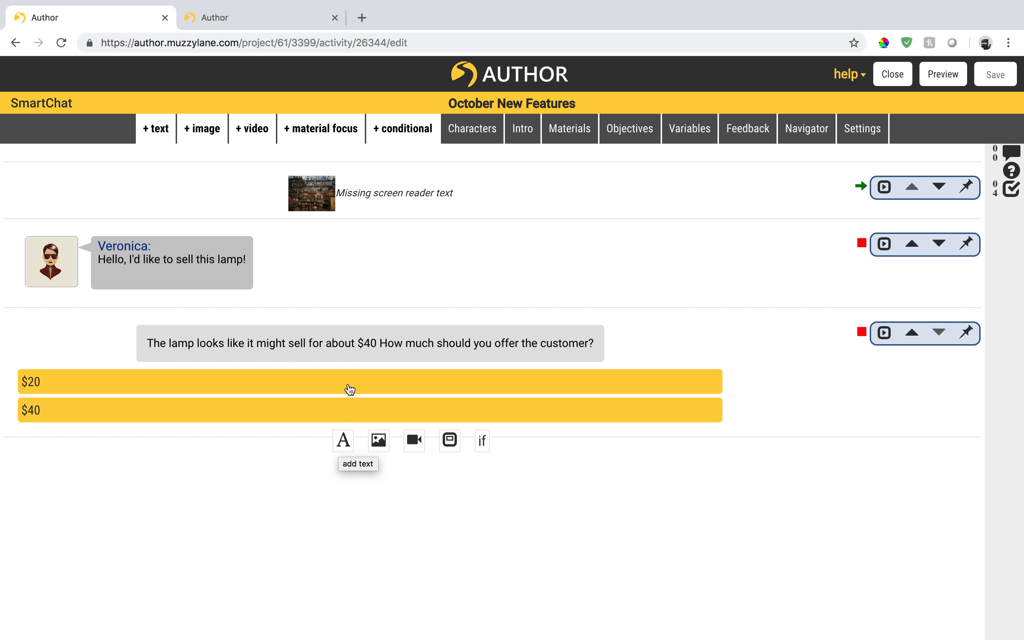
left_click(355, 356)
scroll(396, 423, "down", 4)
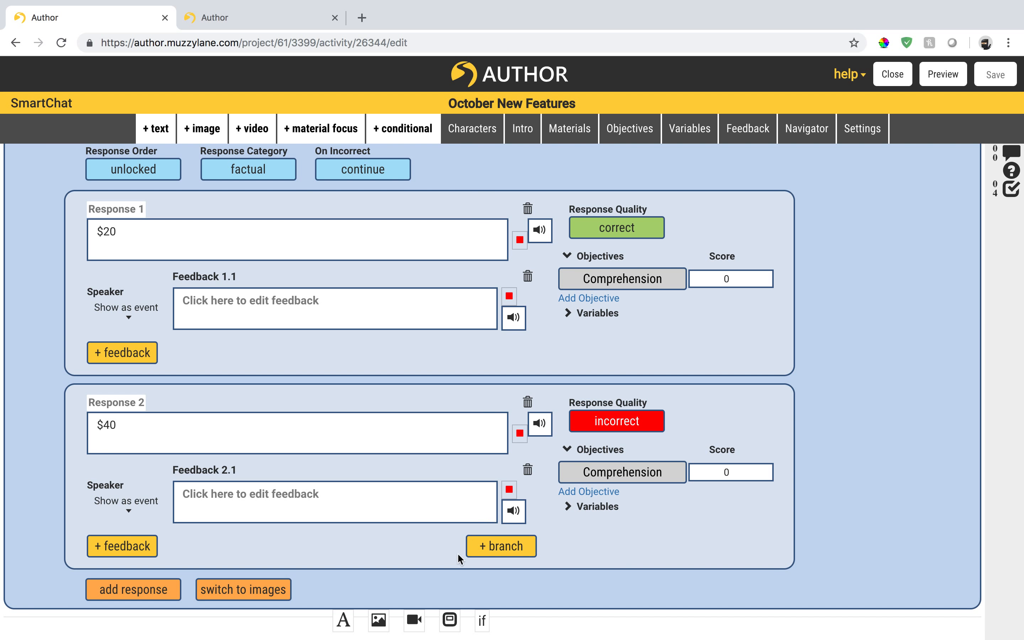
left_click(431, 500)
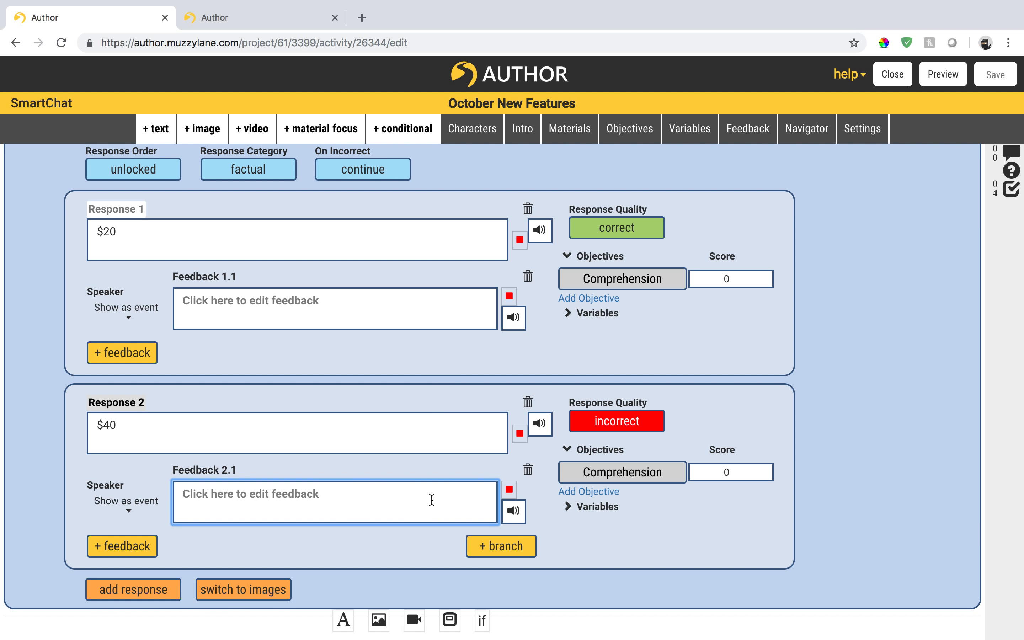
left_click(303, 314)
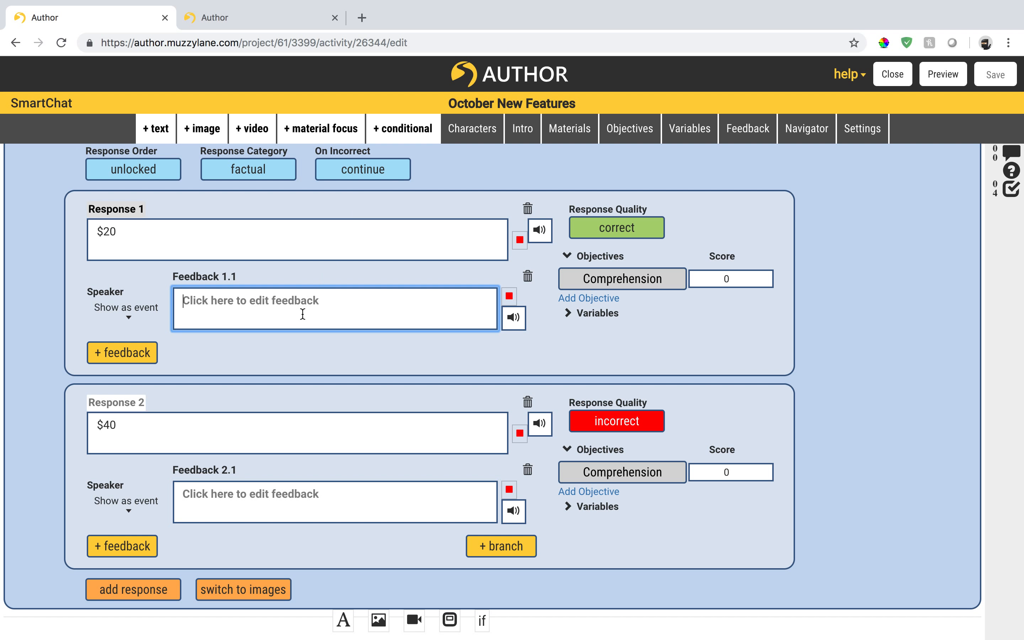
type("That's not enough.")
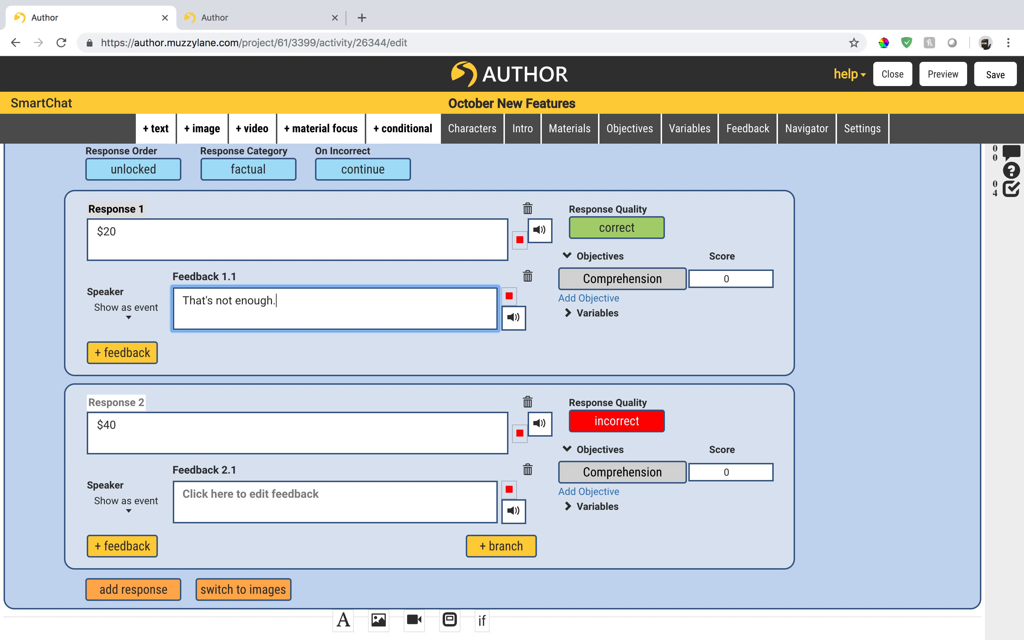
type(" H")
key("BackSpace")
key("BackSpace")
type("How about 40?")
left_click(344, 618)
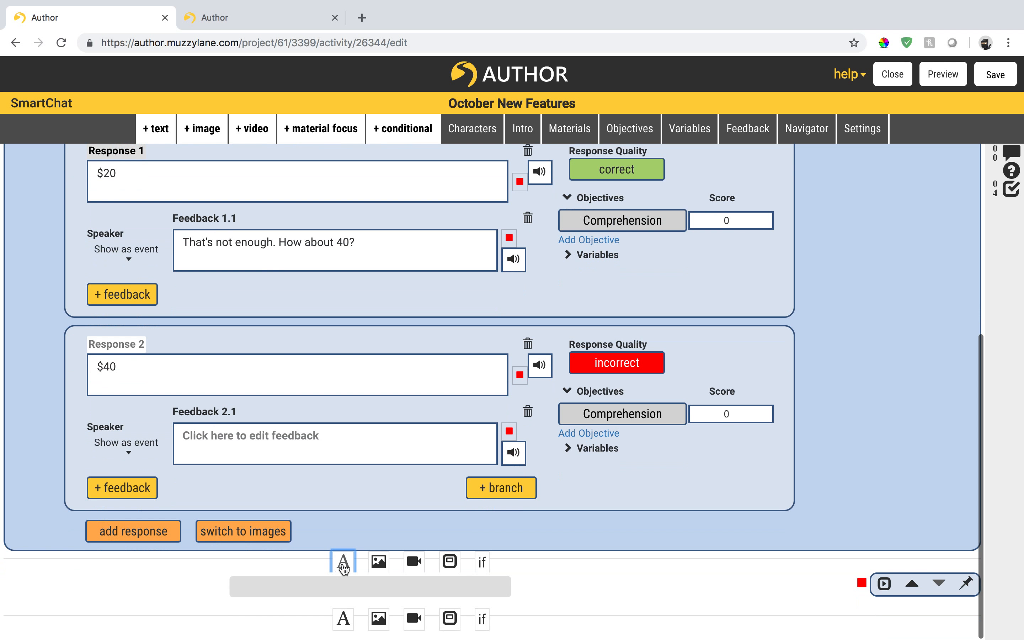
left_click(348, 578)
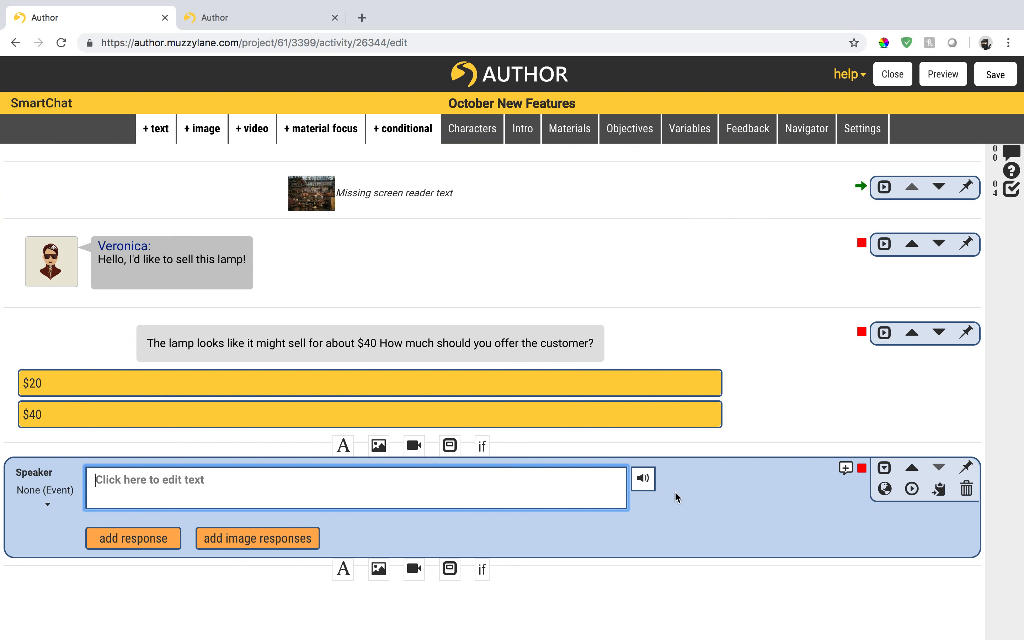
left_click(967, 489)
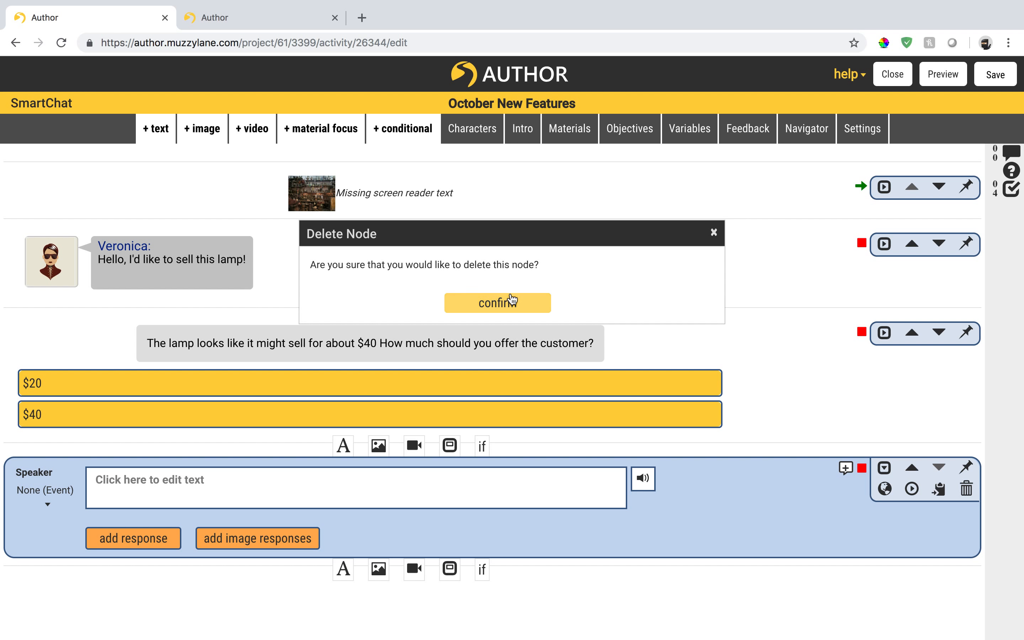
left_click(503, 302)
- Add a third response reading "Don't buy it." to the lamp question
left_click(406, 343)
scroll(390, 387, "down", 3)
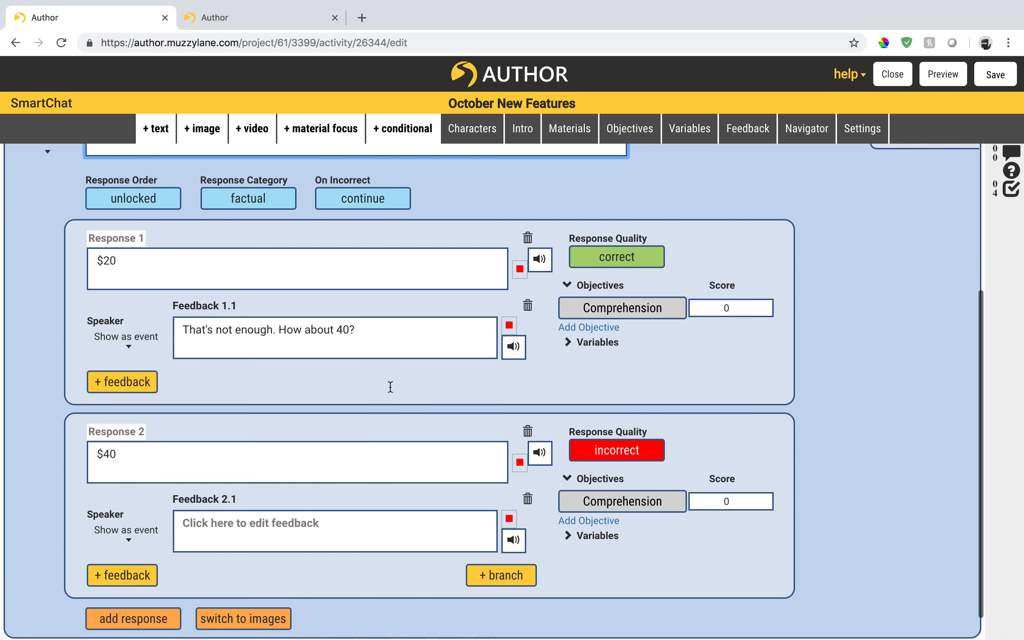
left_click(171, 584)
scroll(251, 551, "down", 3)
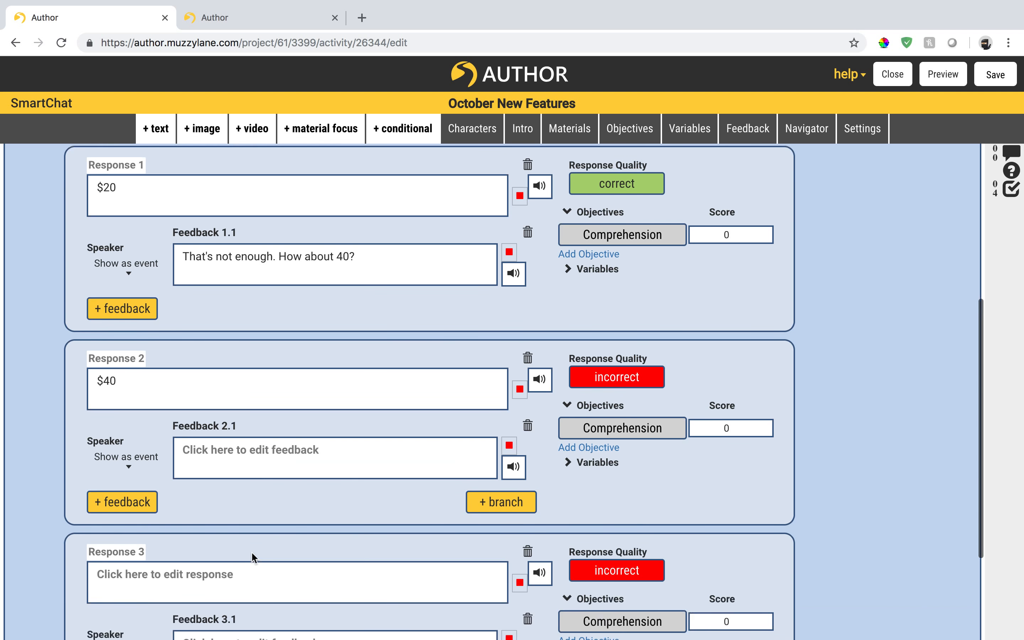
left_click(222, 419)
type("Don")
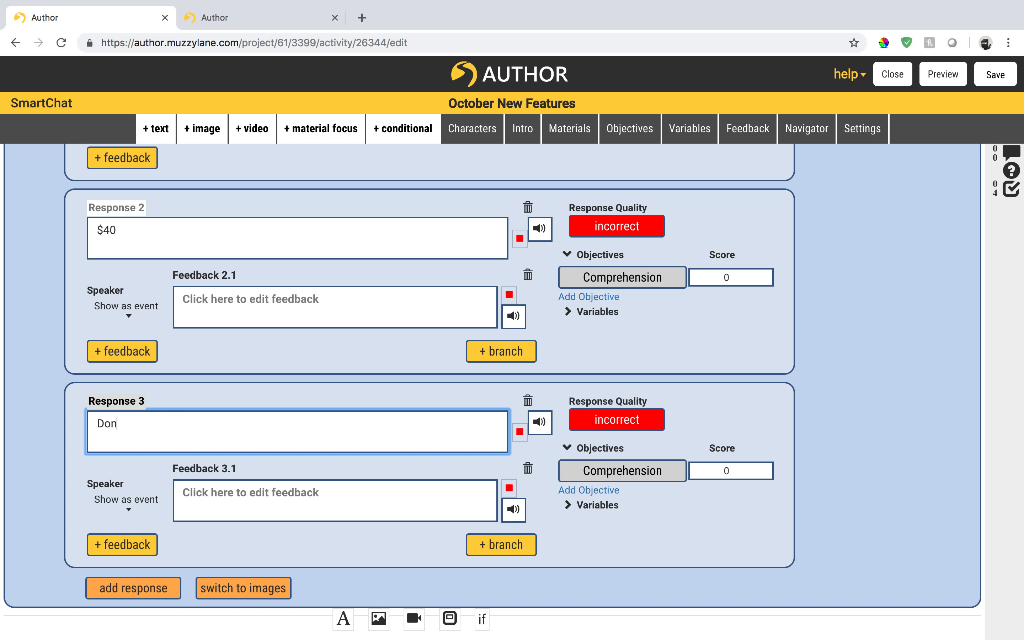
type("'t buy it")
- Set the Veronica's choice variable change to 1 for the "Don't buy it." response
left_click(594, 508)
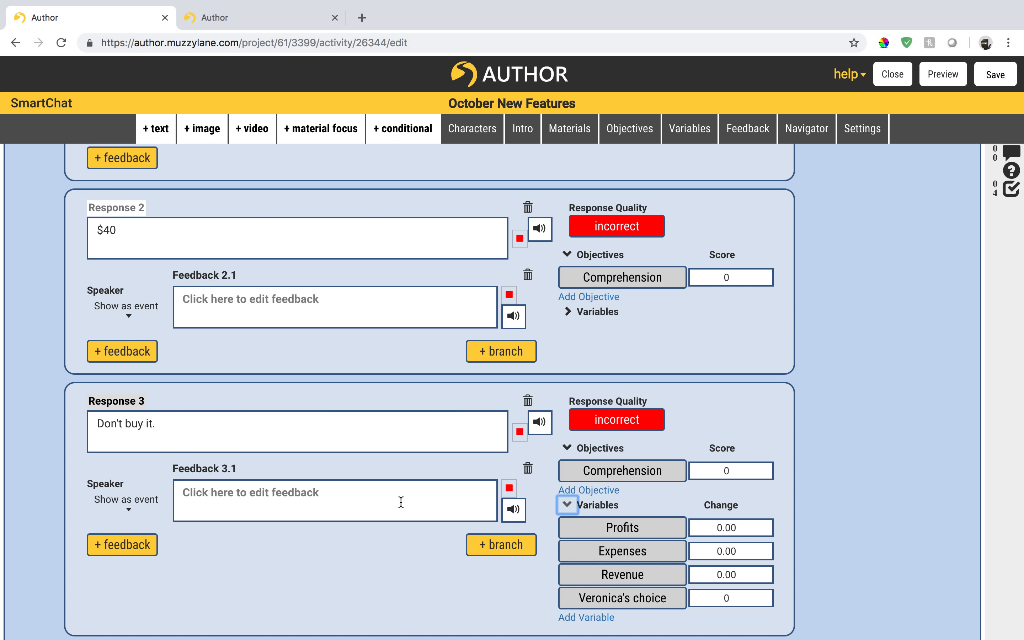
scroll(401, 503, "down", 2)
left_click(733, 533)
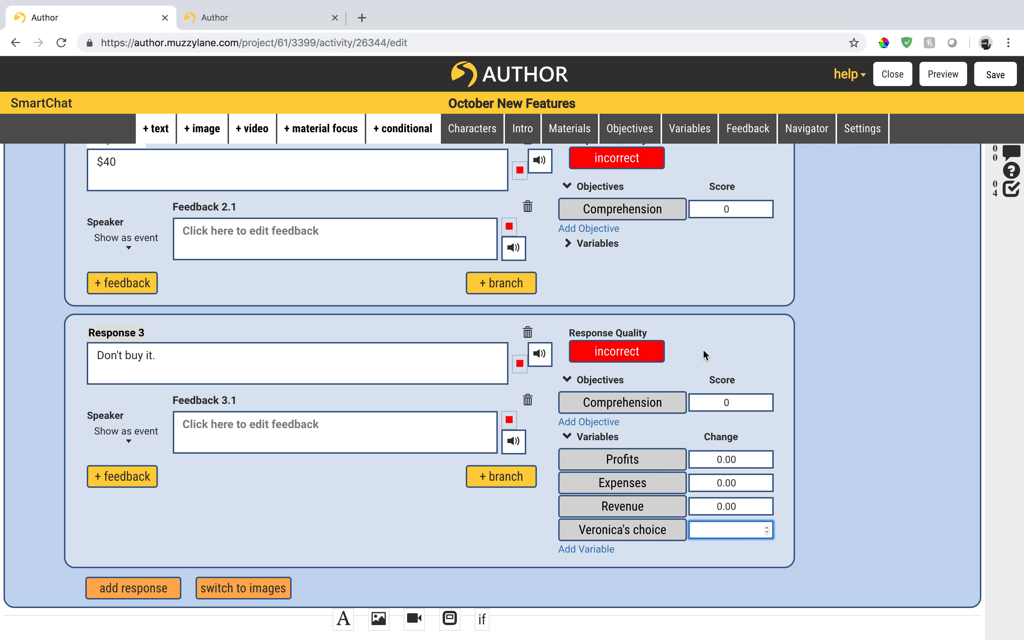
type("1")
left_click(913, 514)
- Add a text node after the lamp question with the character Stuart as speaker, saying "Hey, buy my chair!"
left_click(343, 620)
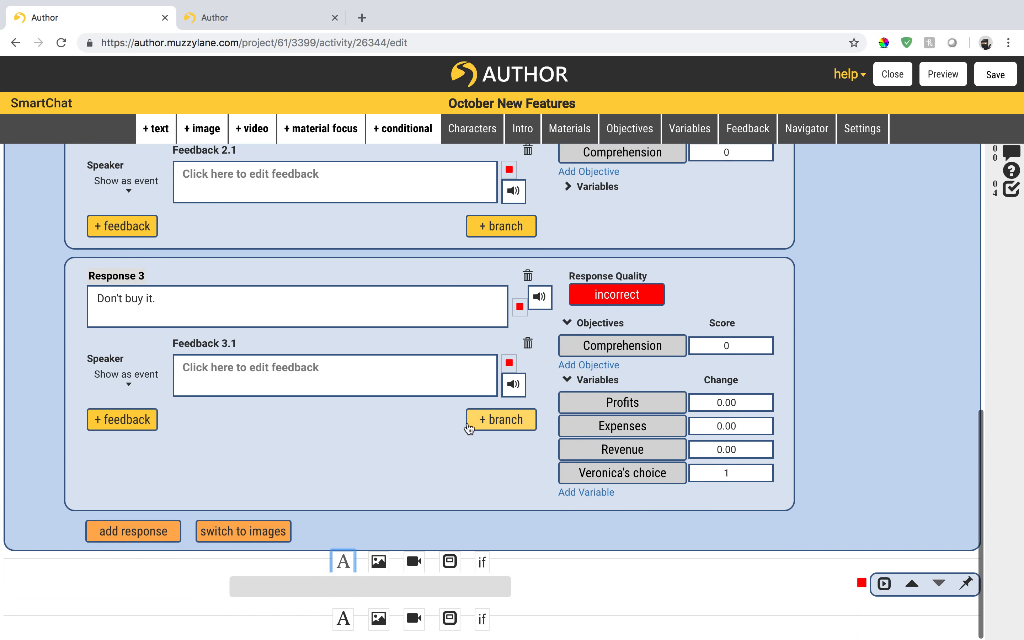
left_click(432, 592)
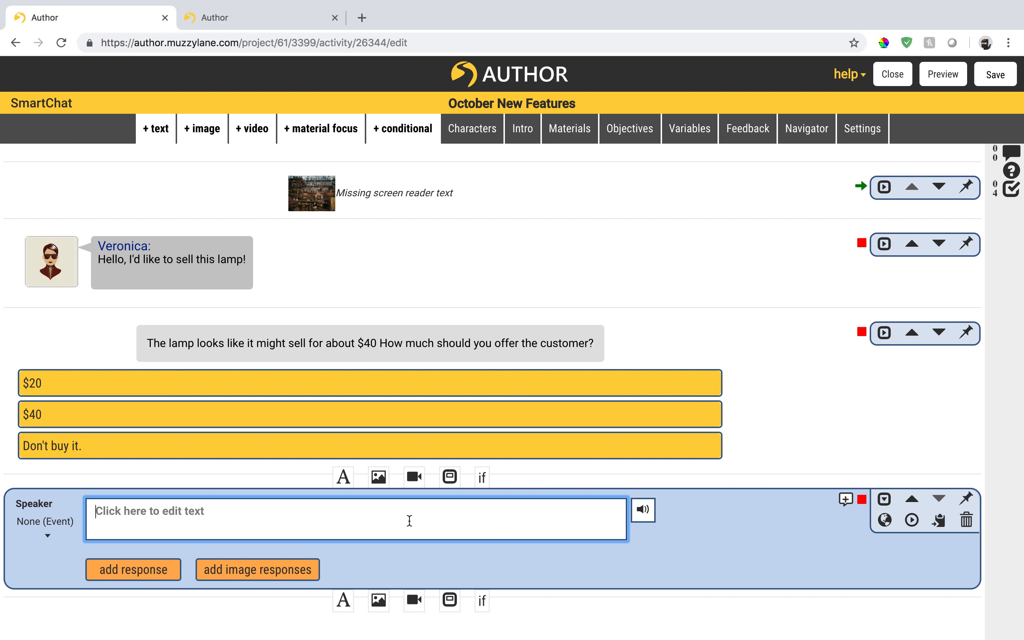
left_click(47, 521)
scroll(64, 592, "down", 1)
left_click(64, 610)
left_click(167, 485)
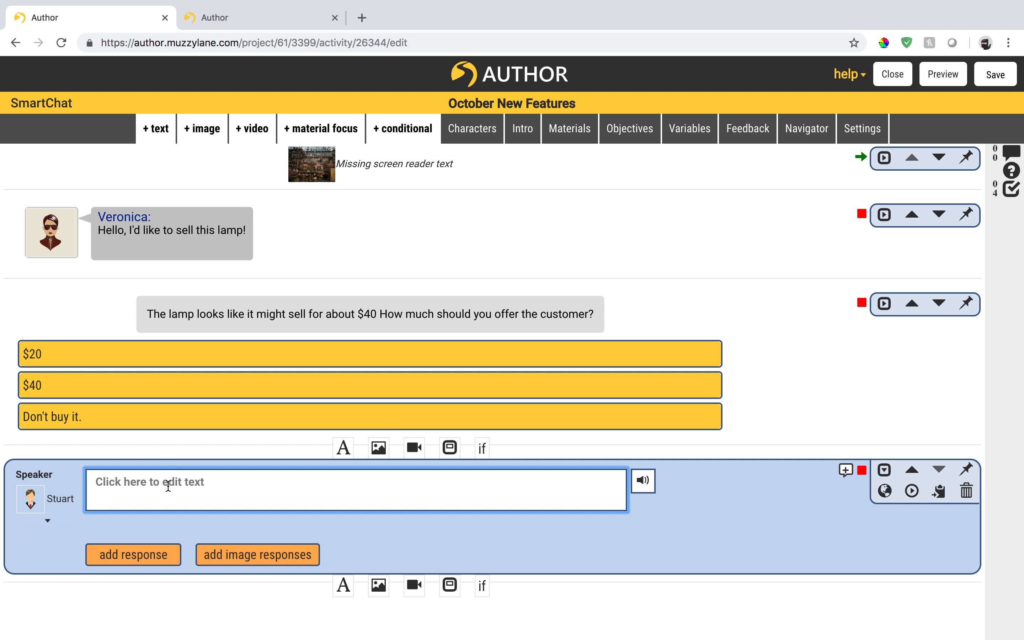
type("Hey, buy n")
key("BackSpace")
type("my ")
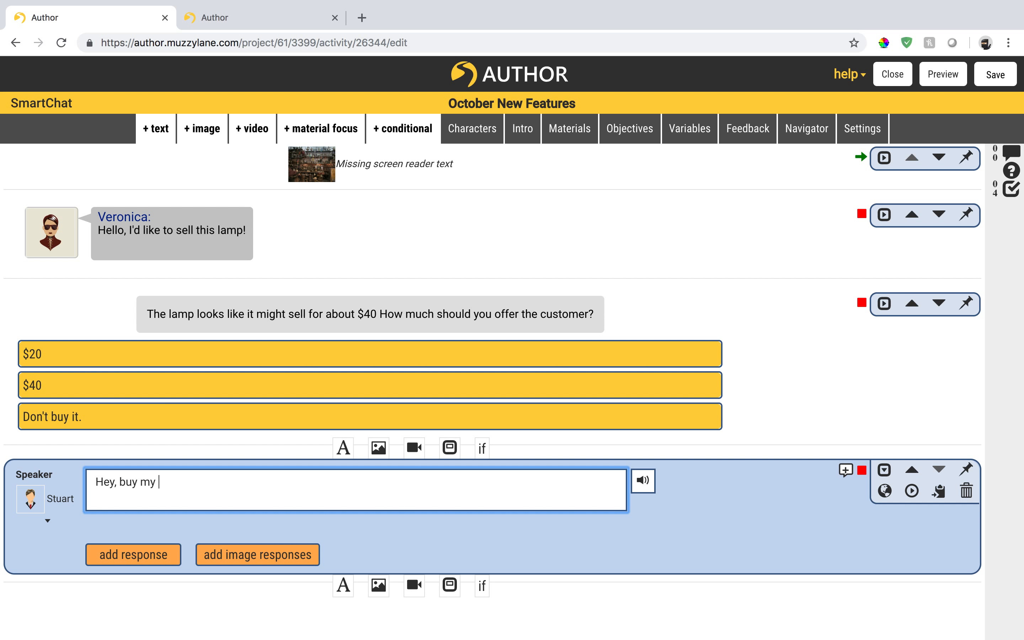
type("lampchair!")
- Add a text node after the chair line reading "Chair looks like it's worth $150. How much do you offer?"
left_click(343, 585)
type("Chair looks like ")
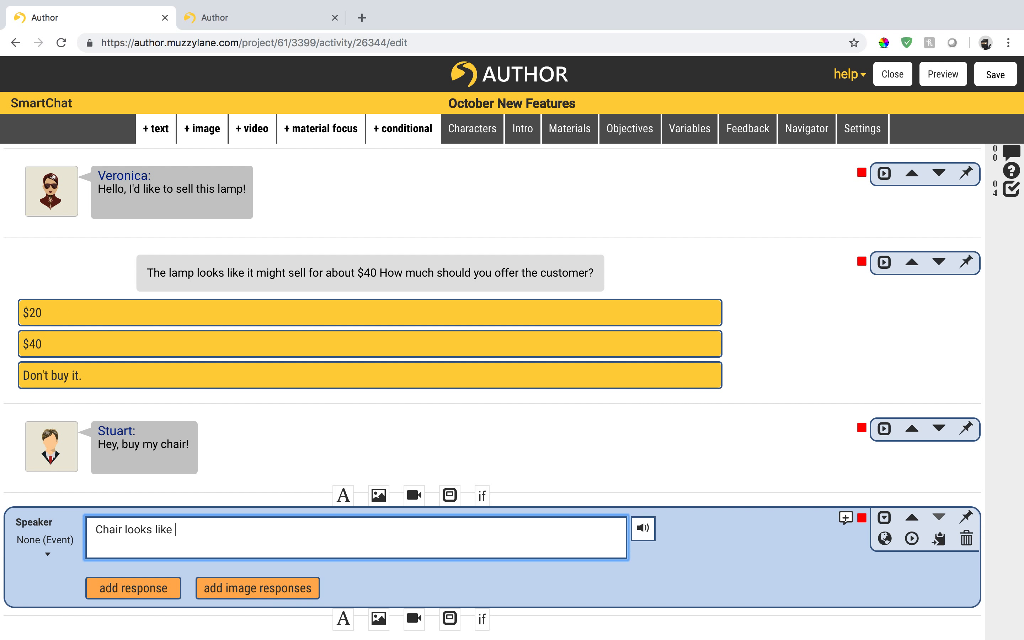
type("it's worth")
type("$150.")
type(" How nm")
type("much ")
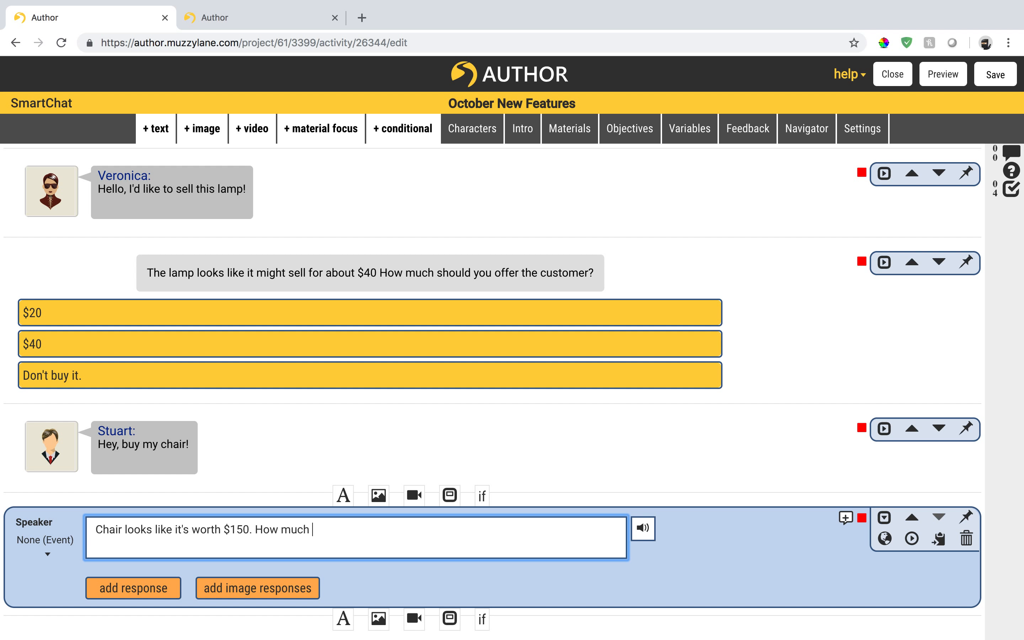
type("do you offer?")
- Add a first response reading "$10" to the chair question
left_click(155, 592)
scroll(231, 492, "down", 3)
scroll(231, 493, "down", 3)
left_click(251, 366)
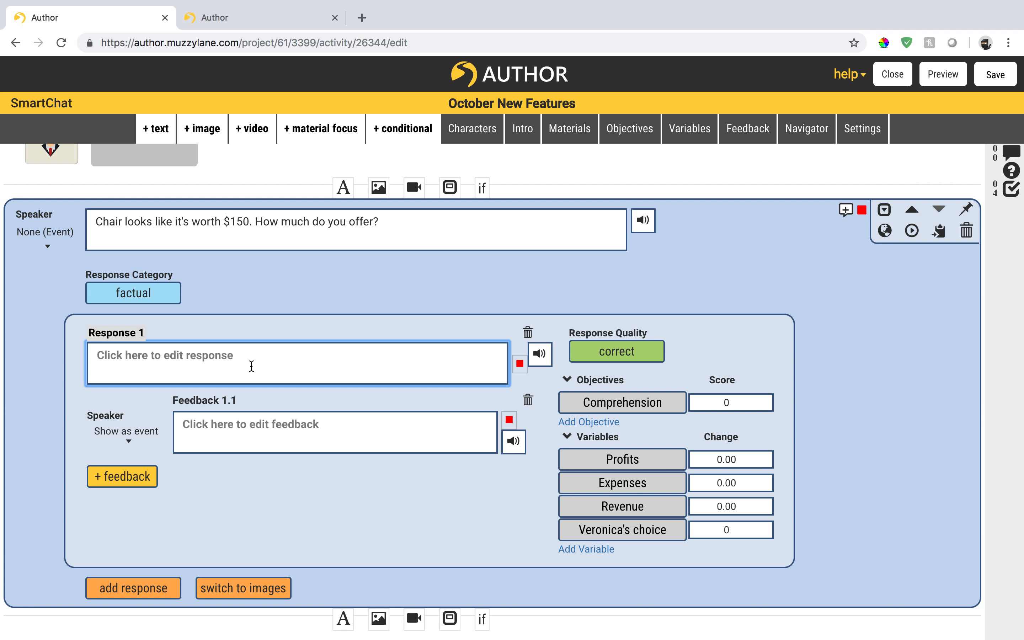
type("10")
key("Home")
type("$")
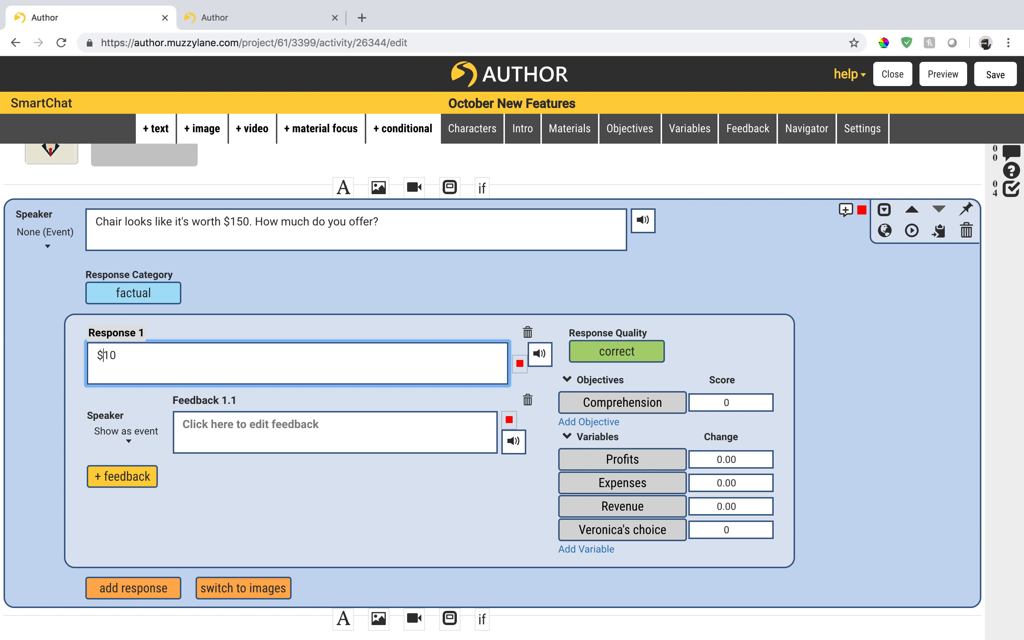
- Add a second response reading "75" to the chair question
left_click(127, 588)
scroll(198, 492, "down", 6)
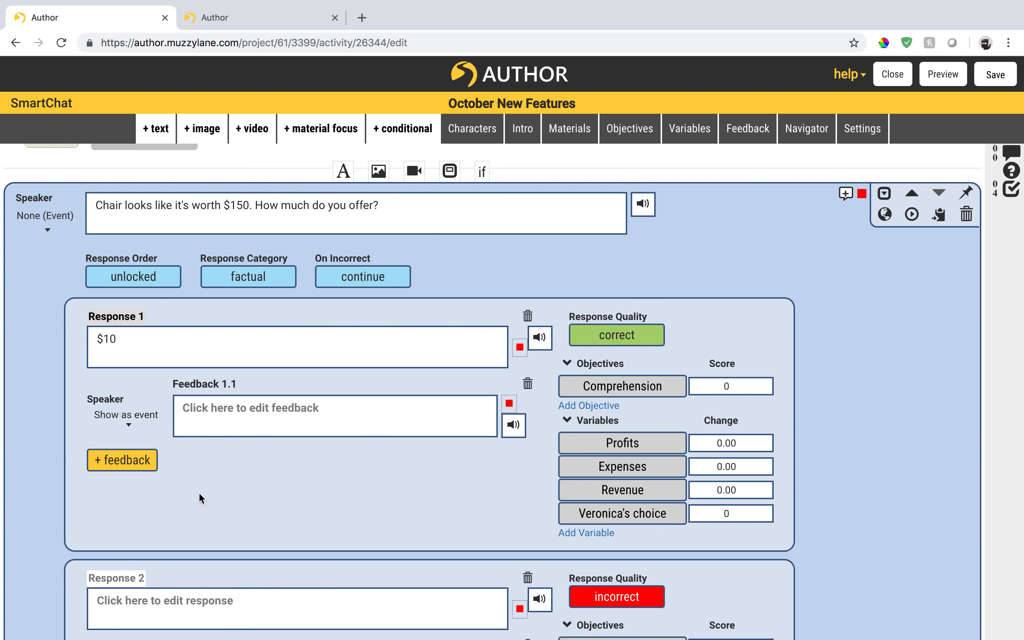
left_click(182, 372)
scroll(182, 372, "up", 3)
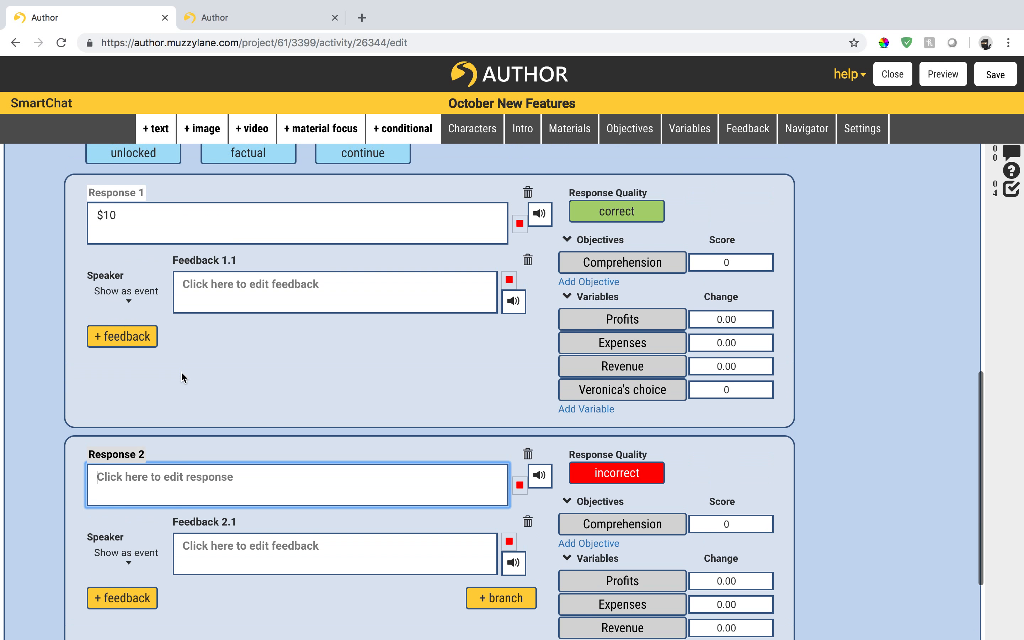
scroll(185, 400, "up", 1)
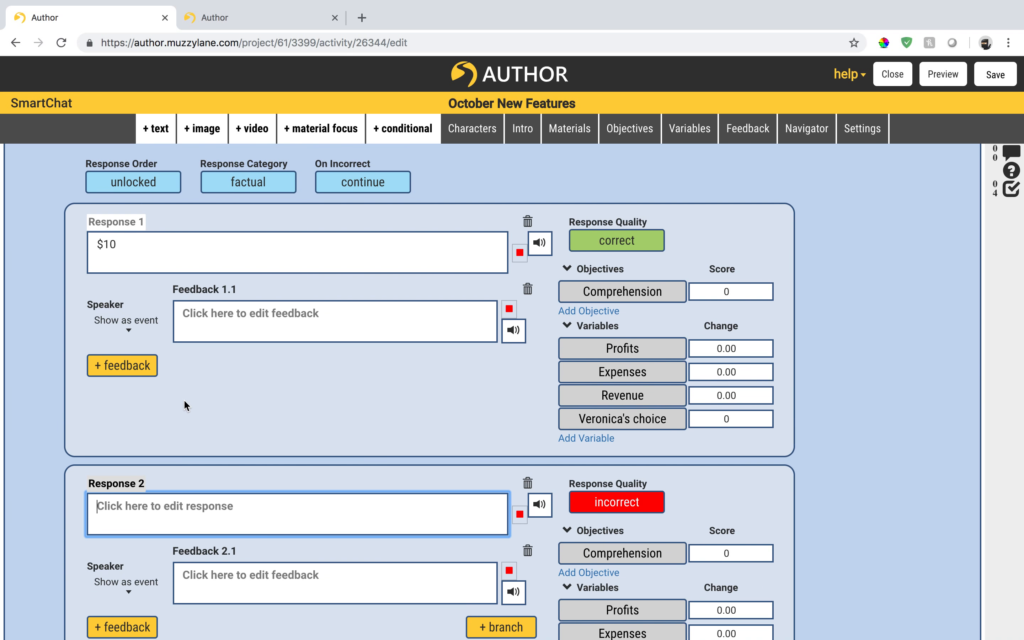
type("10")
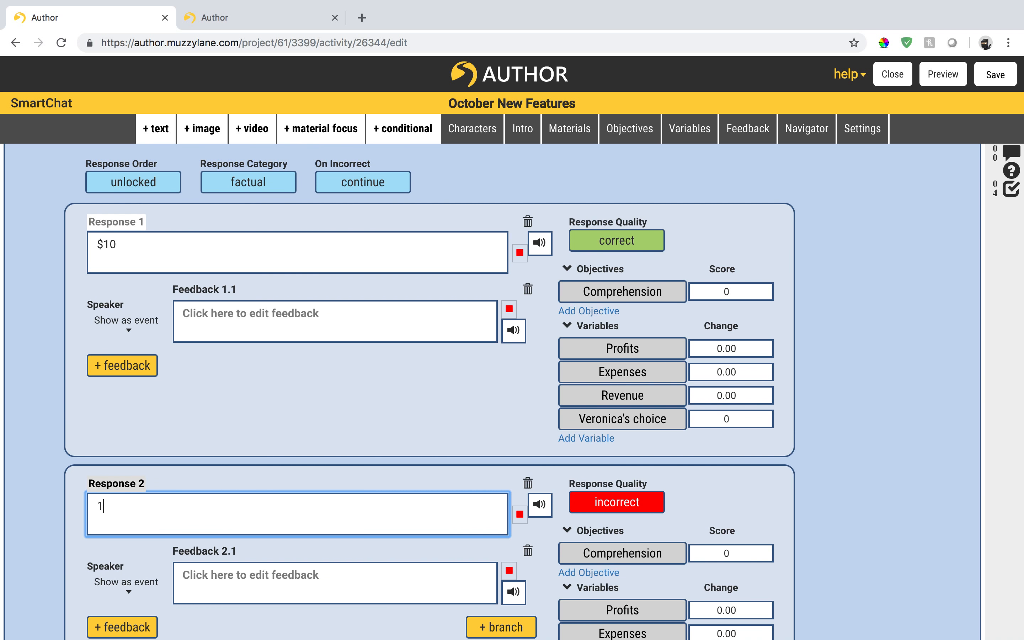
key("BackSpace")
type("75")
- In the chair question, set the Expenses change to 10 for the $10 response and 75 for the 75 response
double_click(733, 372)
type("7")
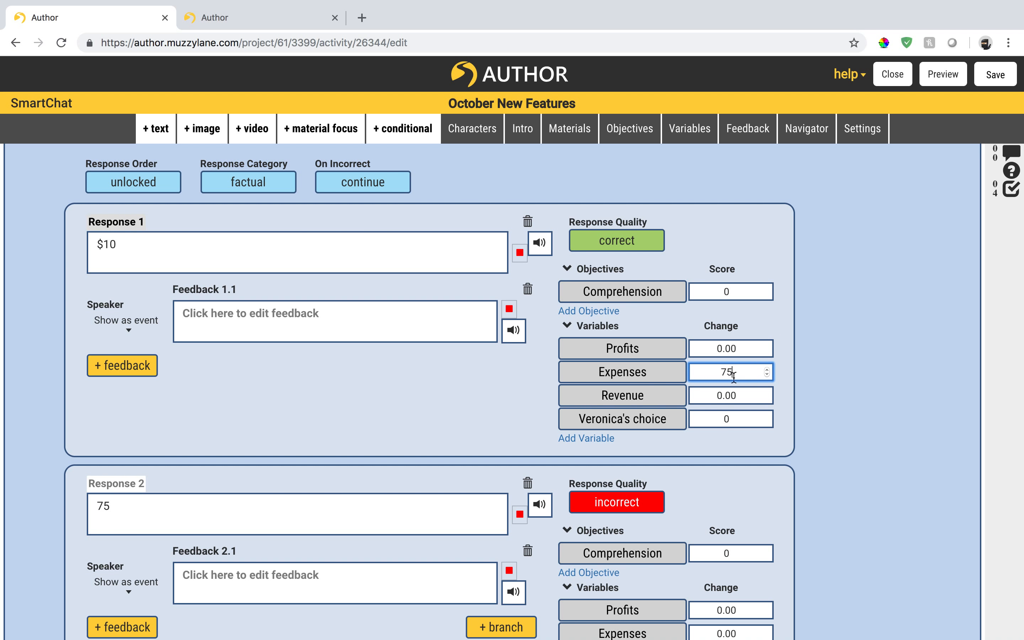
key("BackSpace")
key("BackSpace")
scroll(719, 423, "down", 4)
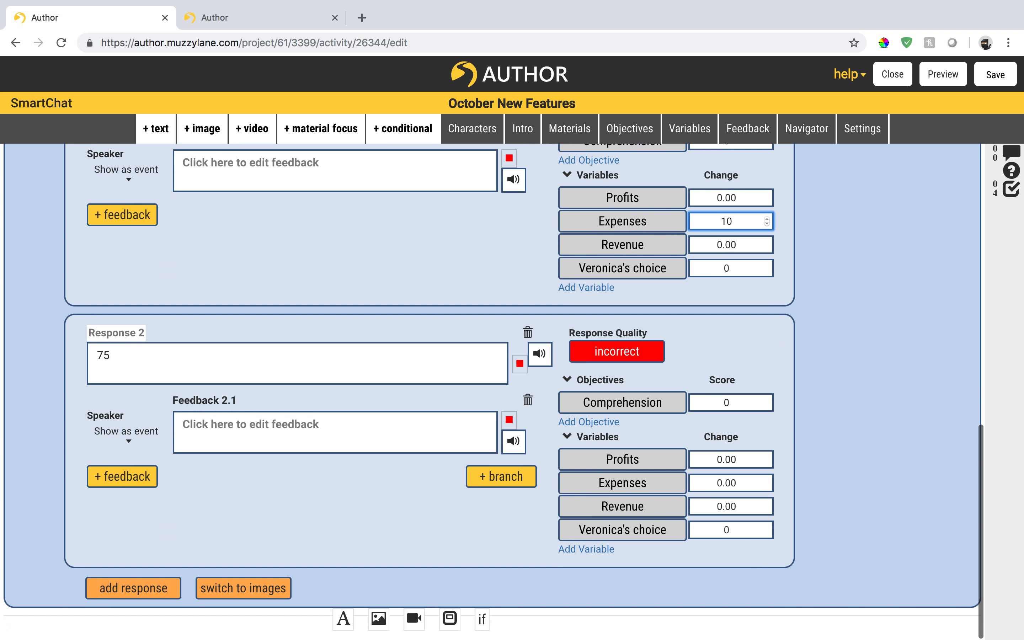
double_click(719, 482)
type("75")
left_click(848, 528)
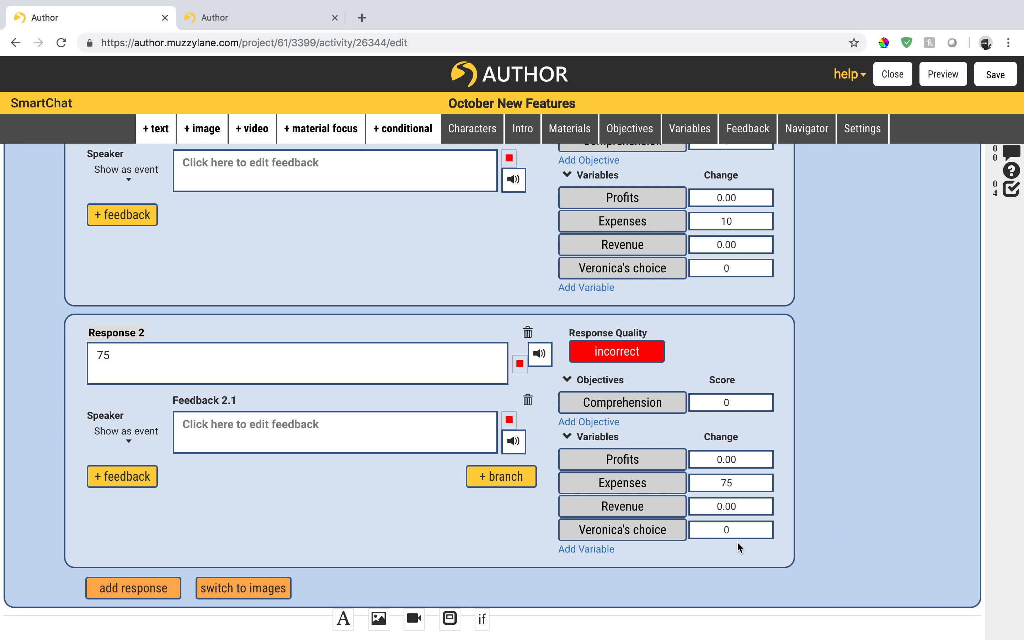
- Add a text node after the chair question reading "I'd like to buy both the chair and the lamp for 125!"
left_click(343, 619)
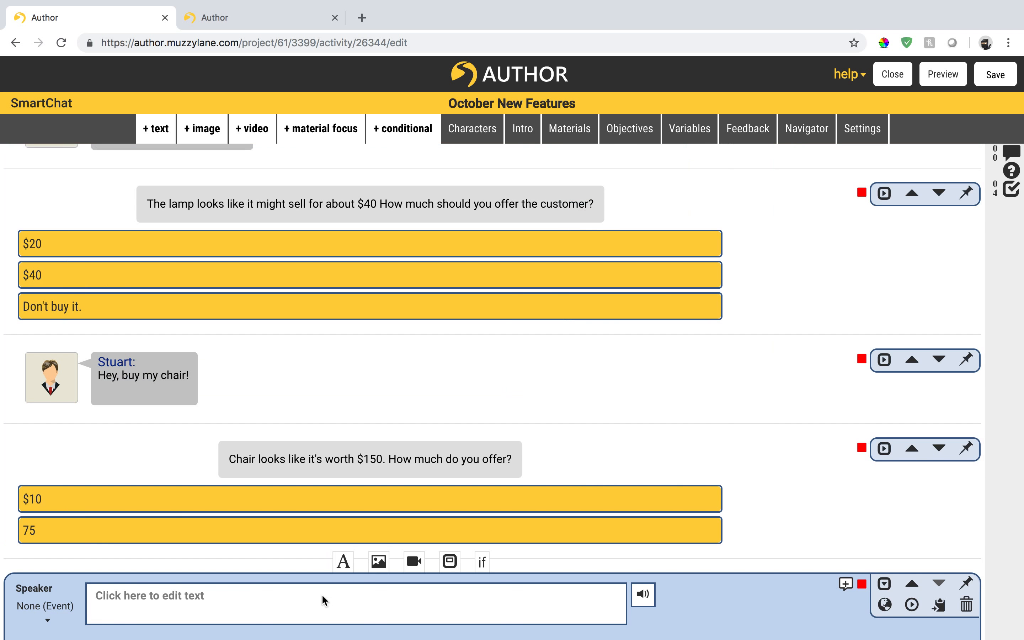
left_click(323, 600)
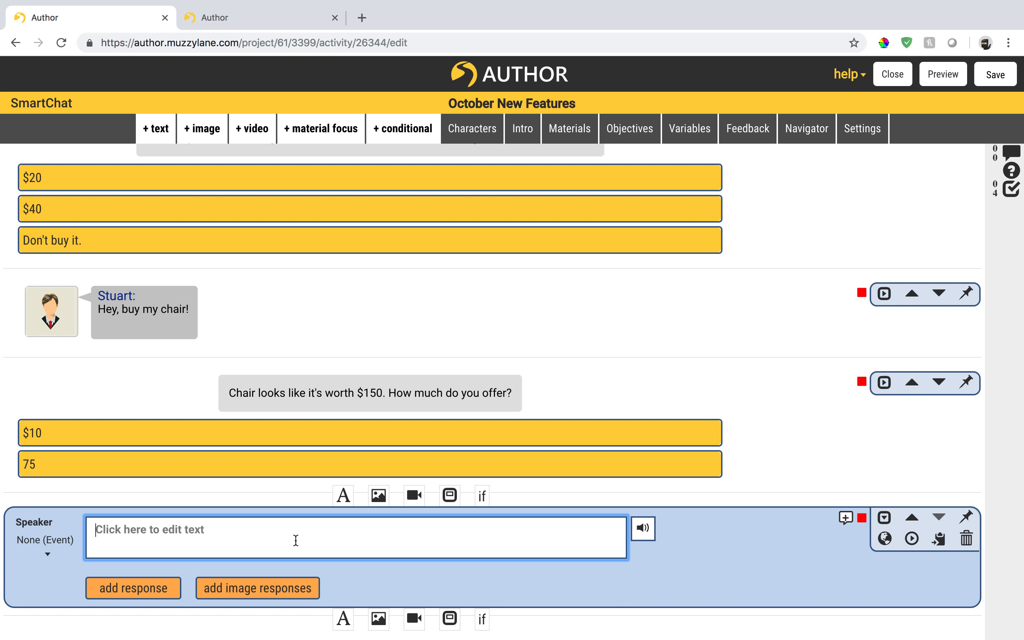
type("I")
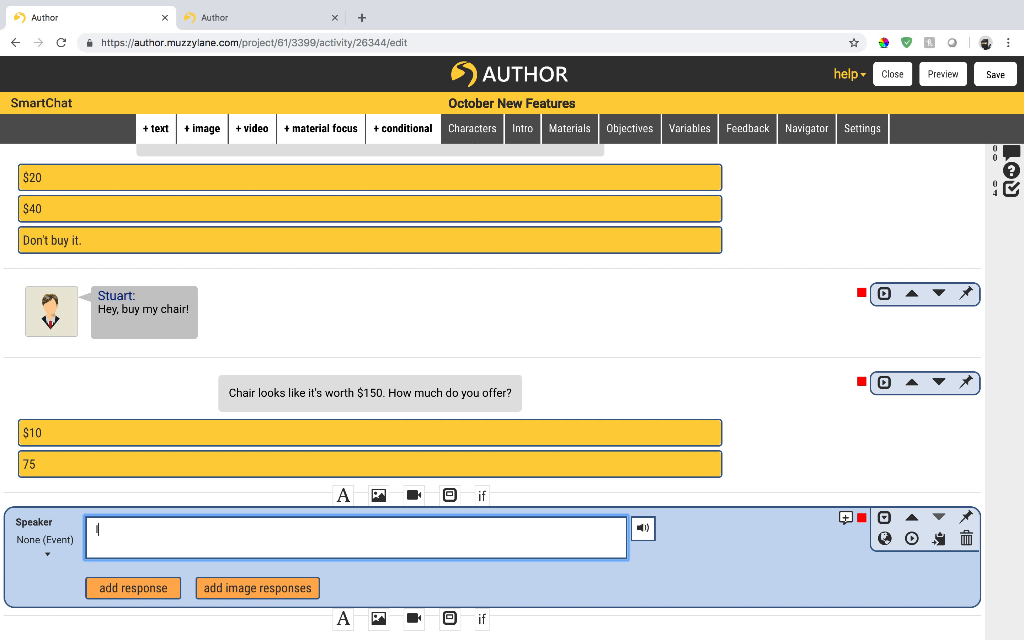
type("'d like to buy both of the")
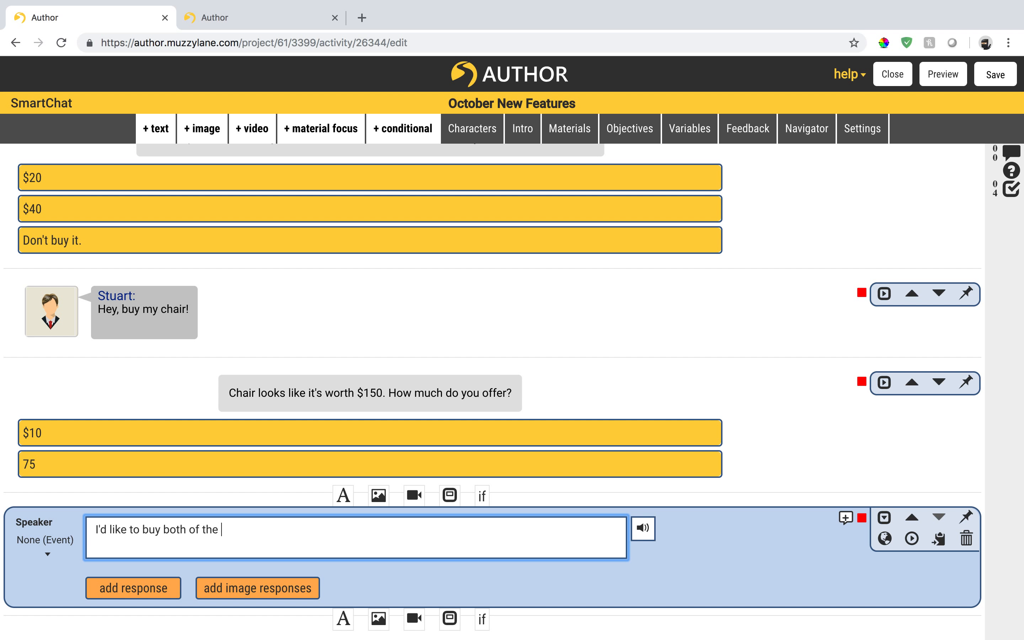
key("BackSpace")
key("BackSpace")
key("BackSpace")
key("BackSpace")
type("the chair and the lam")
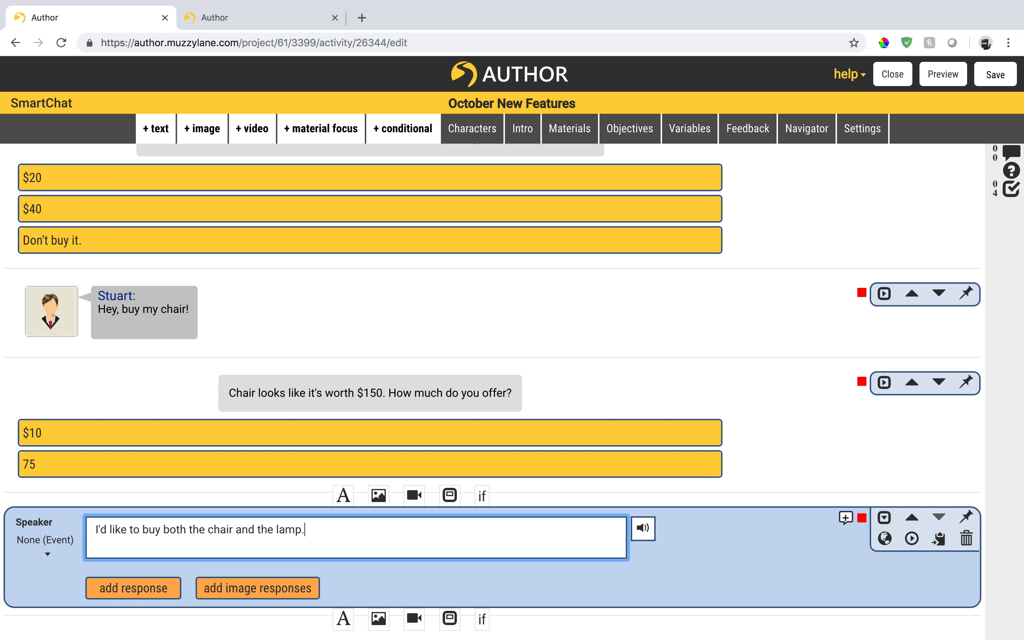
type("p for 150")
key("BackSpace")
type("125.")
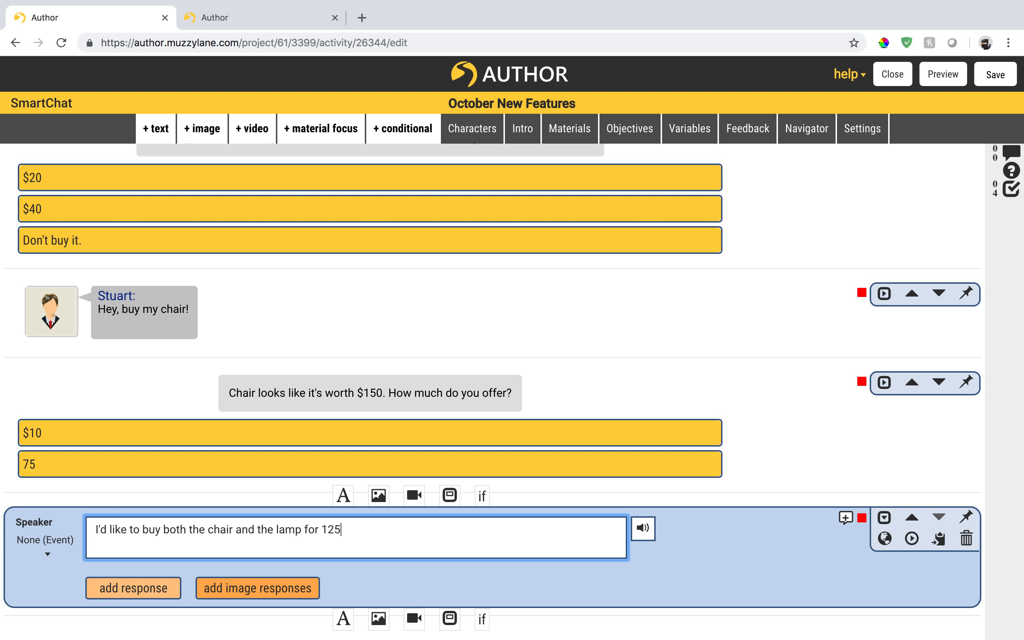
- Add a text node after the 125 purchase offer reading "Do you sell?"
left_click(343, 618)
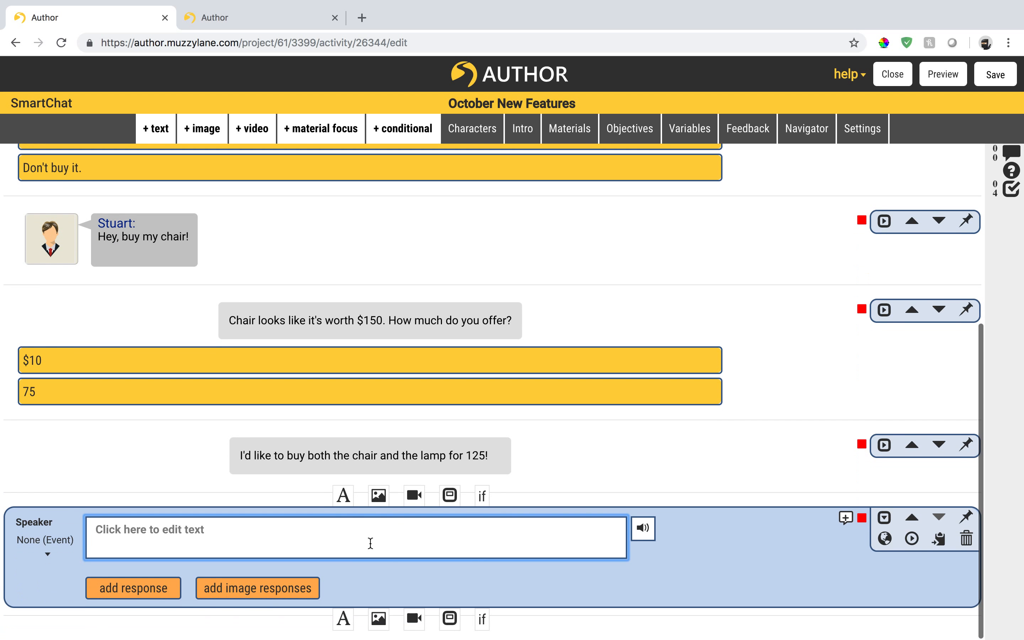
type("Do you sell/")
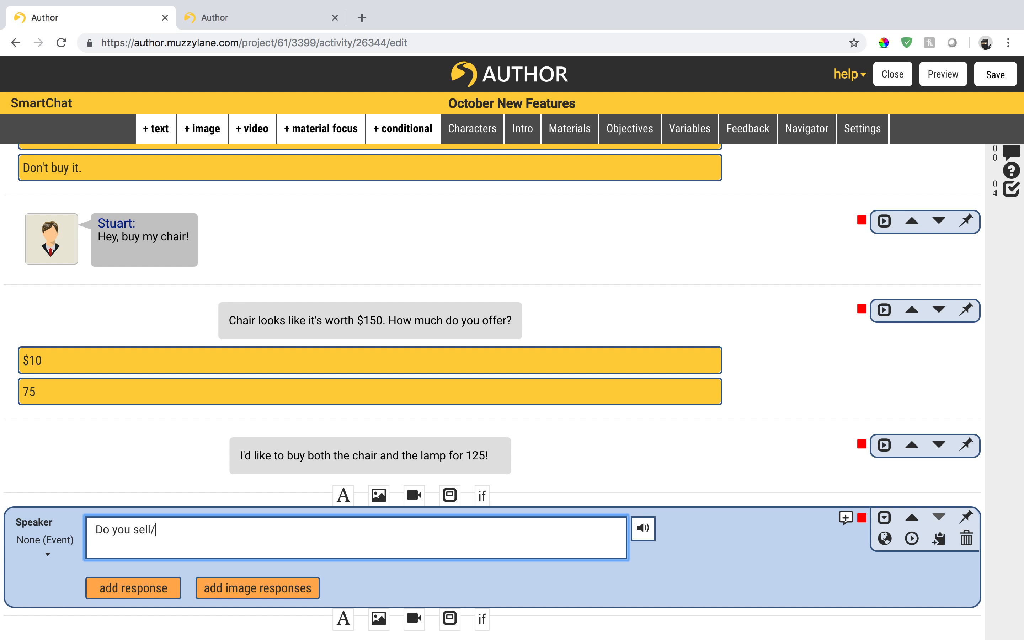
key("BackSpace")
- Add two responses to the "Do you sell?" question, the first reading "Yes" and the second "No"
left_click(165, 591)
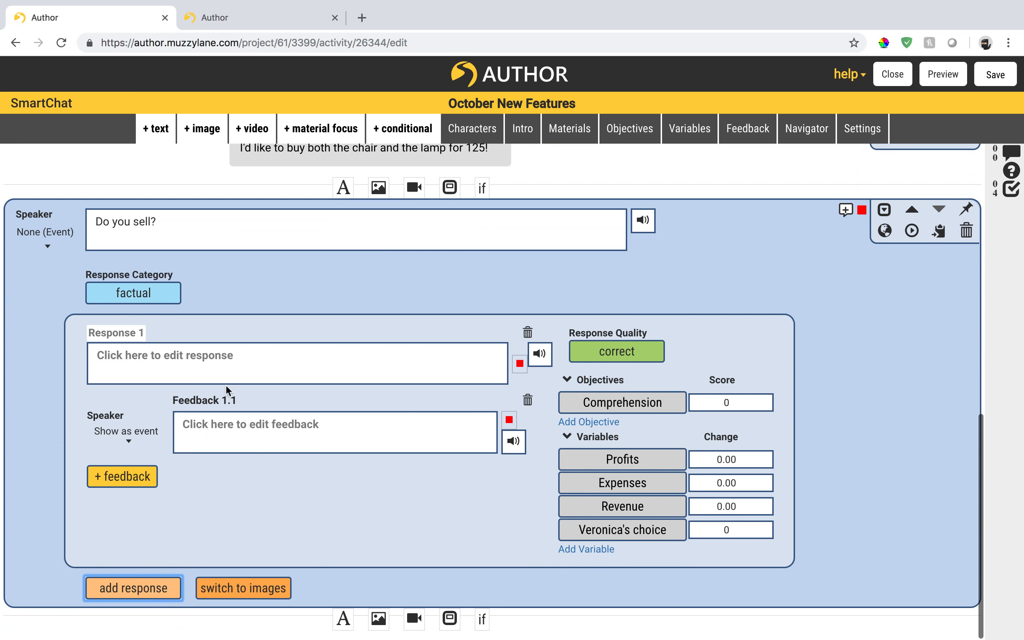
left_click(174, 357)
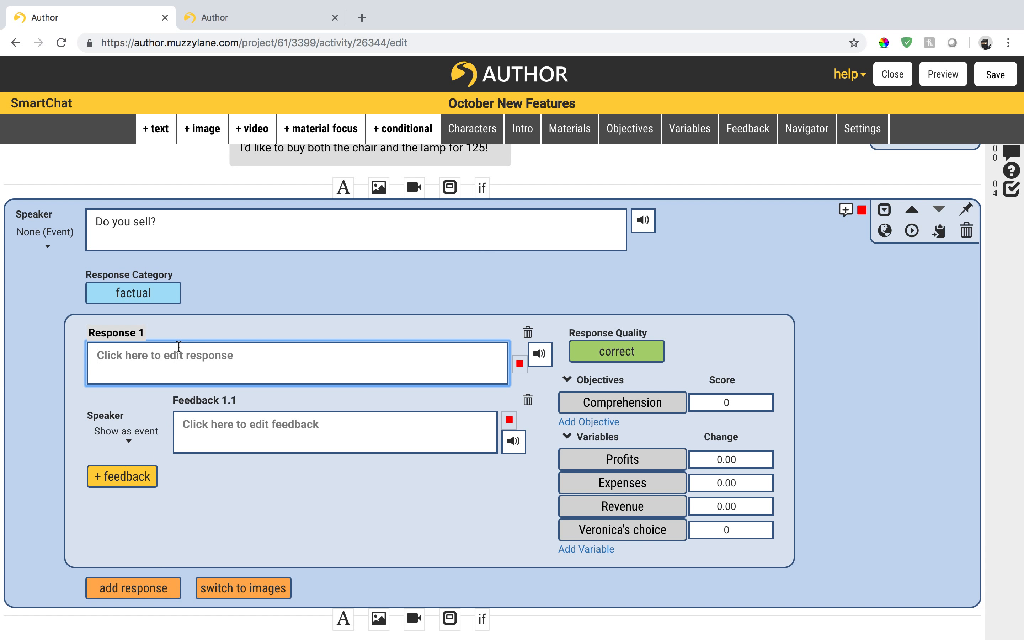
type("Yes")
left_click(165, 588)
left_click(178, 457)
type("No")
- Set the Profits change to 125 for the Yes response of the "Do you sell?" question
left_click(741, 280)
double_click(741, 281)
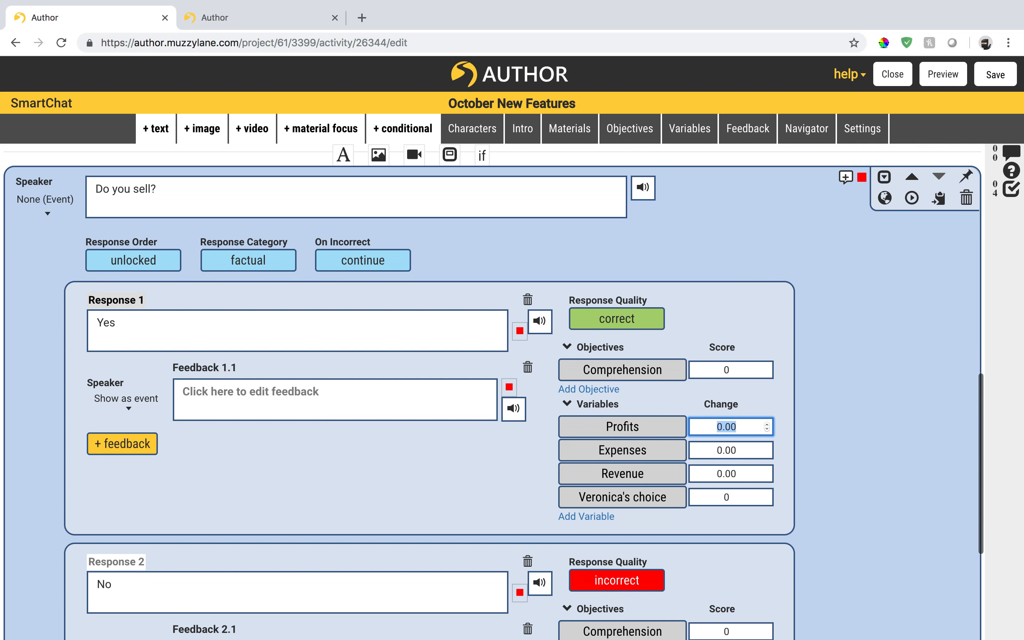
type("125")
scroll(733, 421, "down", 3)
double_click(732, 575)
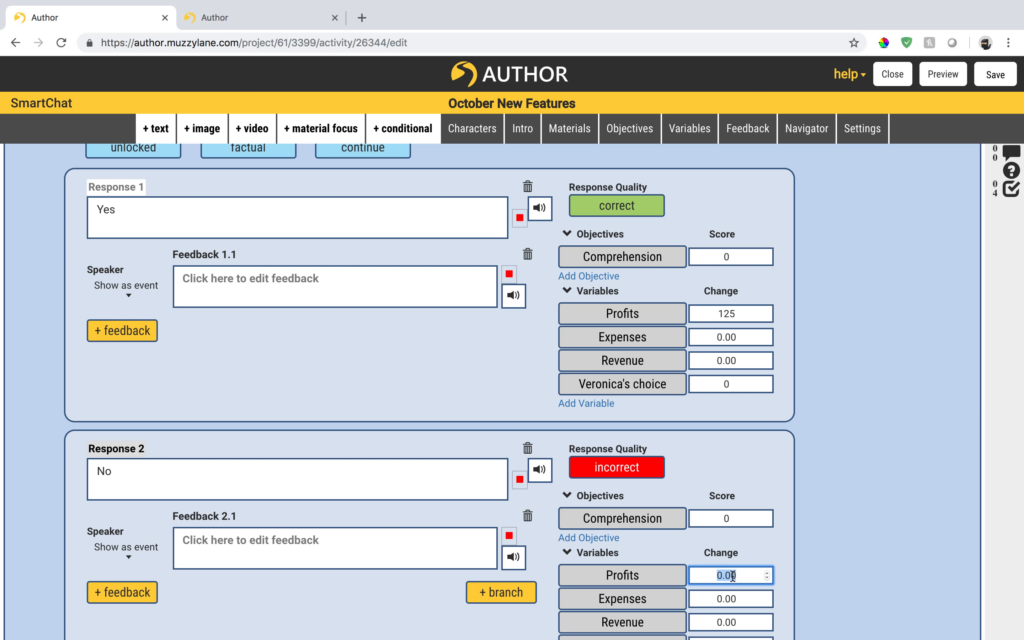
- Save the activity without a message and begin it in the student preview
left_click(992, 79)
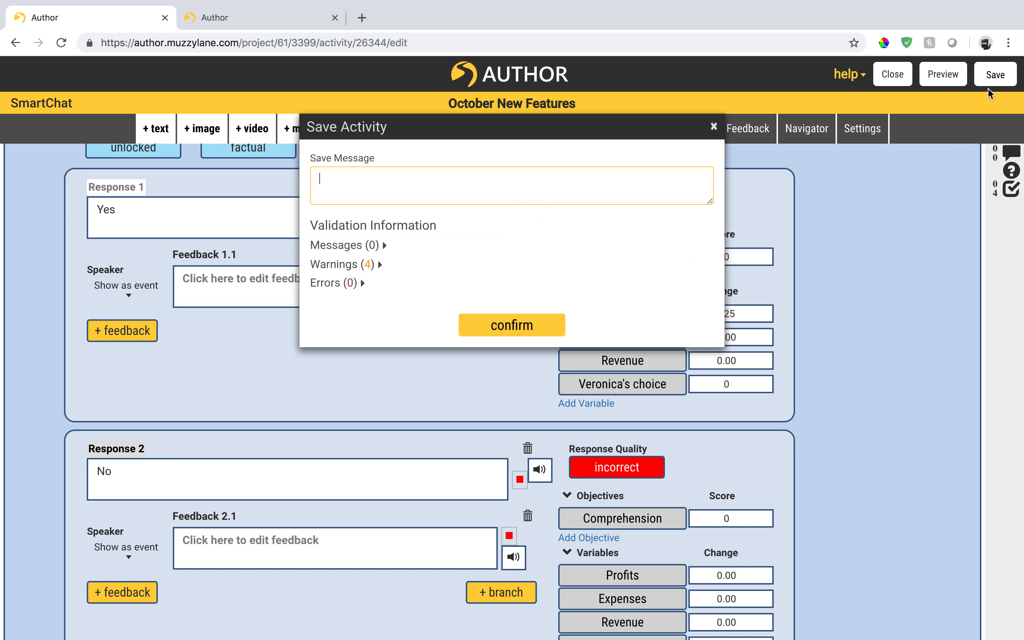
left_click(487, 319)
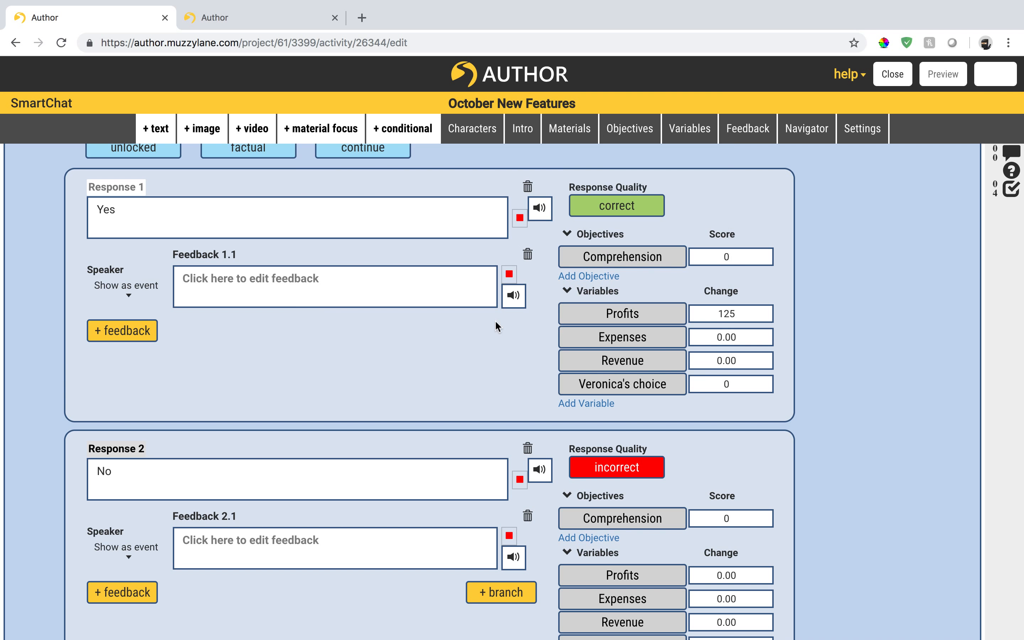
left_click(940, 78)
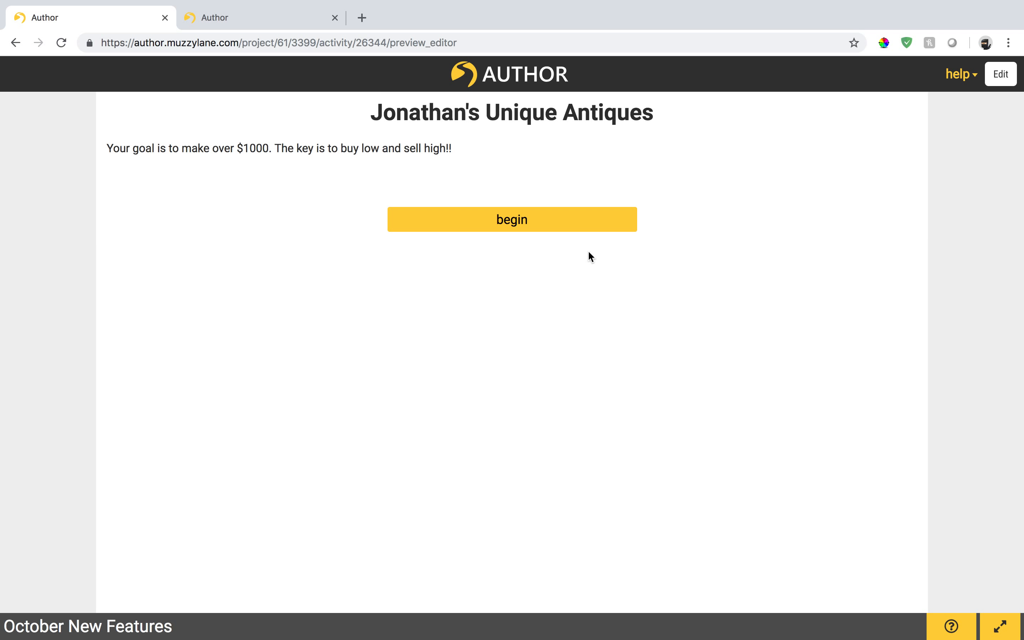
left_click(571, 224)
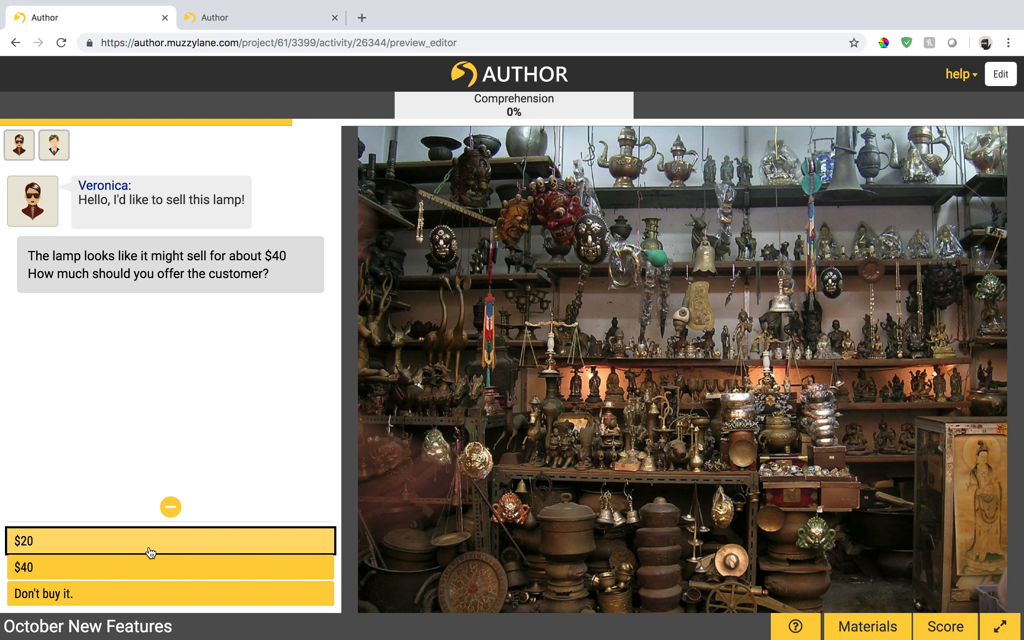
- Play through the preview choosing $20 for the lamp, $10 for the chair and Yes to sell, and return to editing
left_click(76, 544)
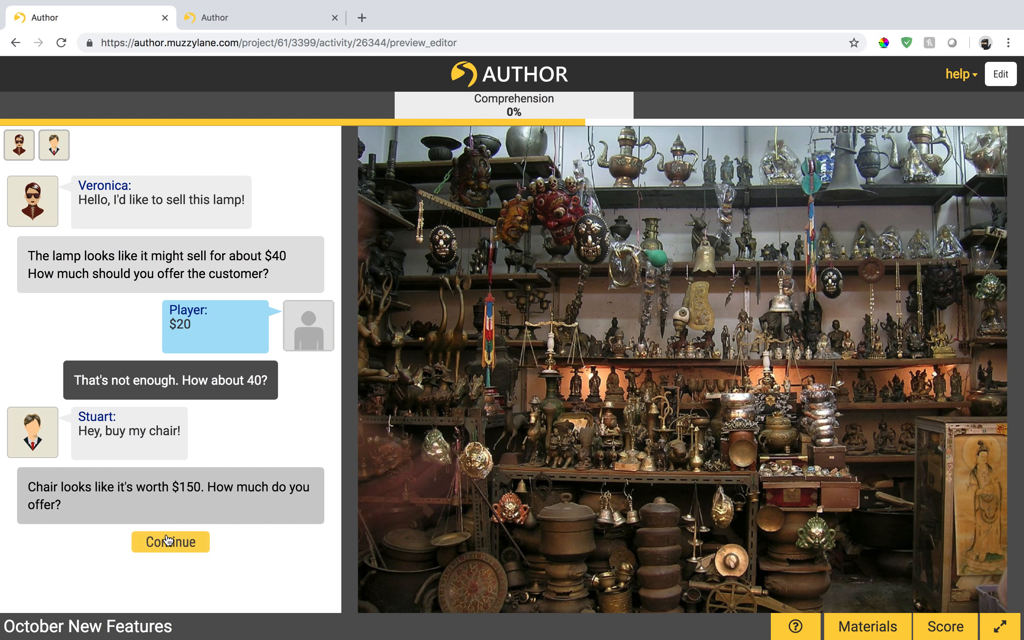
left_click(172, 541)
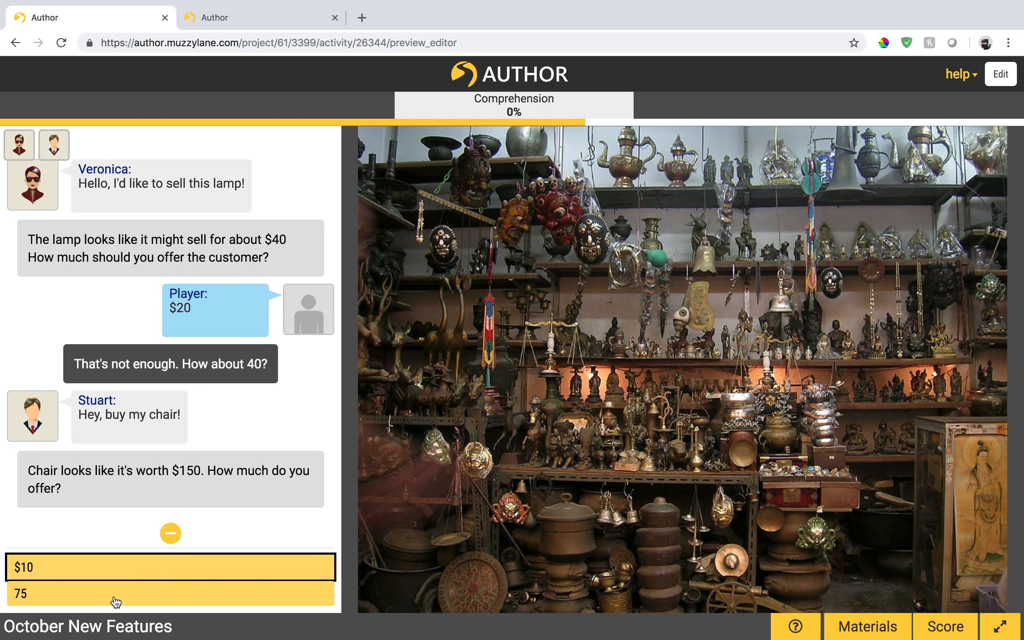
left_click(121, 571)
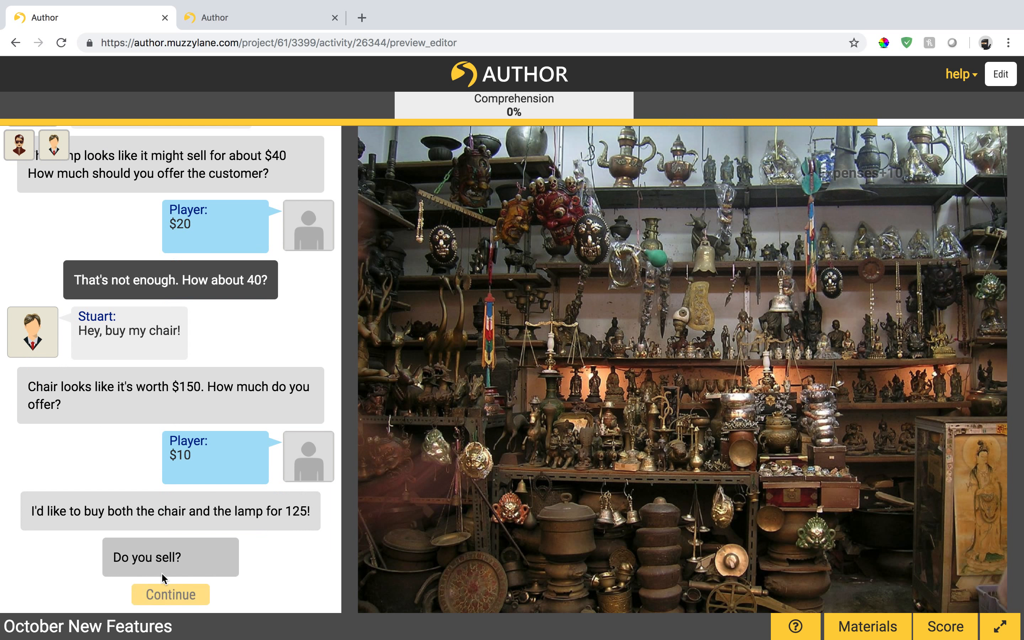
left_click(160, 580)
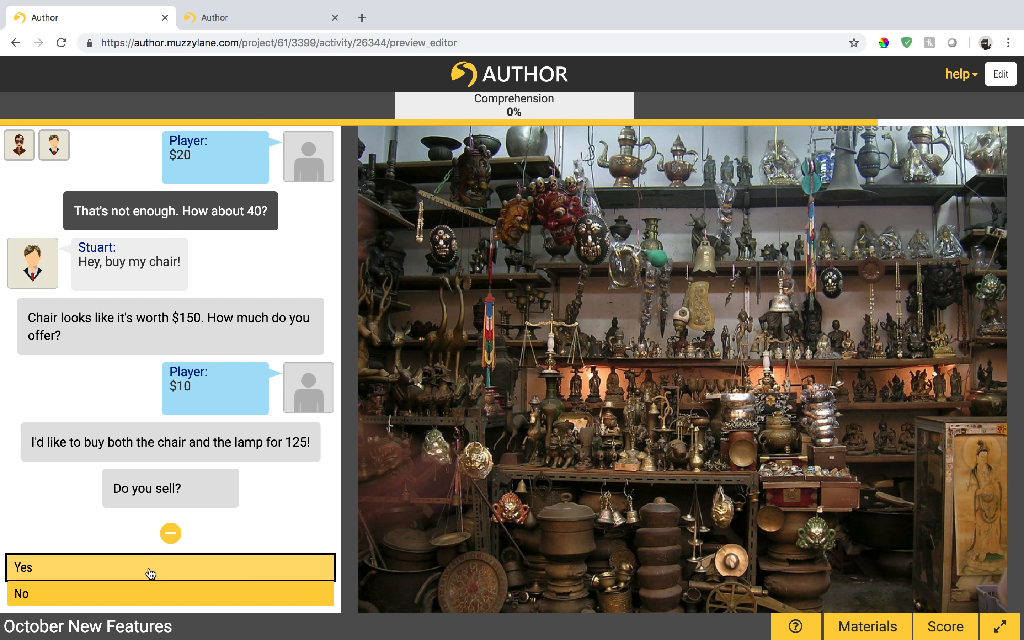
left_click(150, 577)
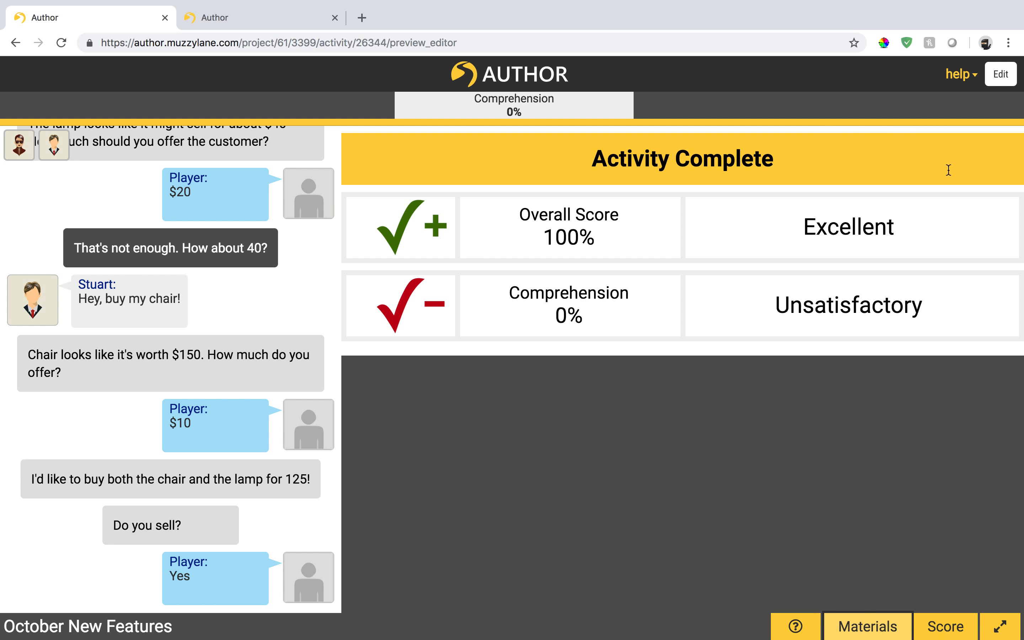
left_click(1000, 86)
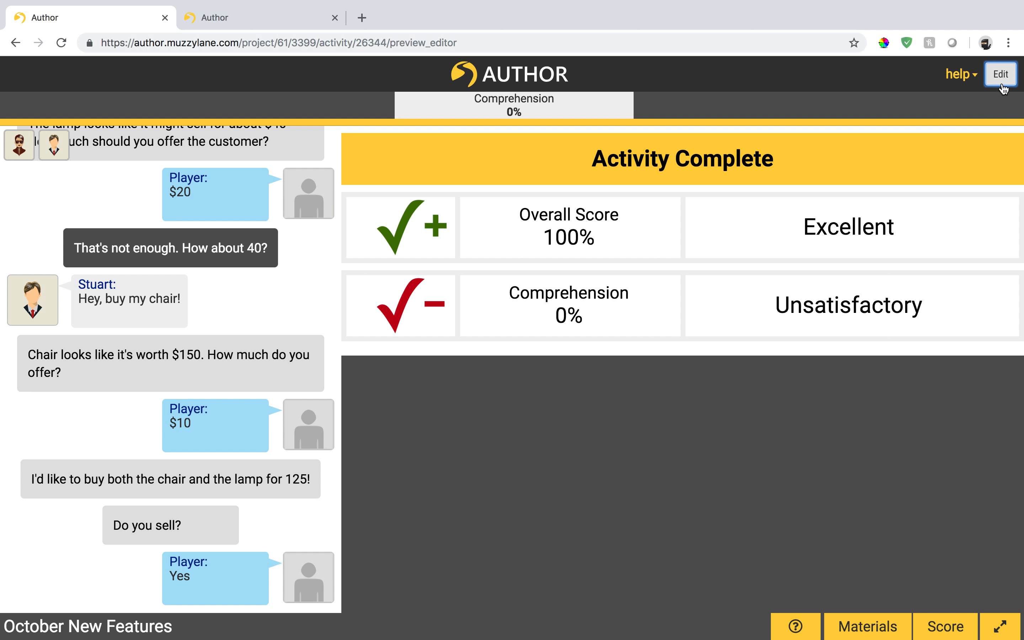
left_click(1001, 76)
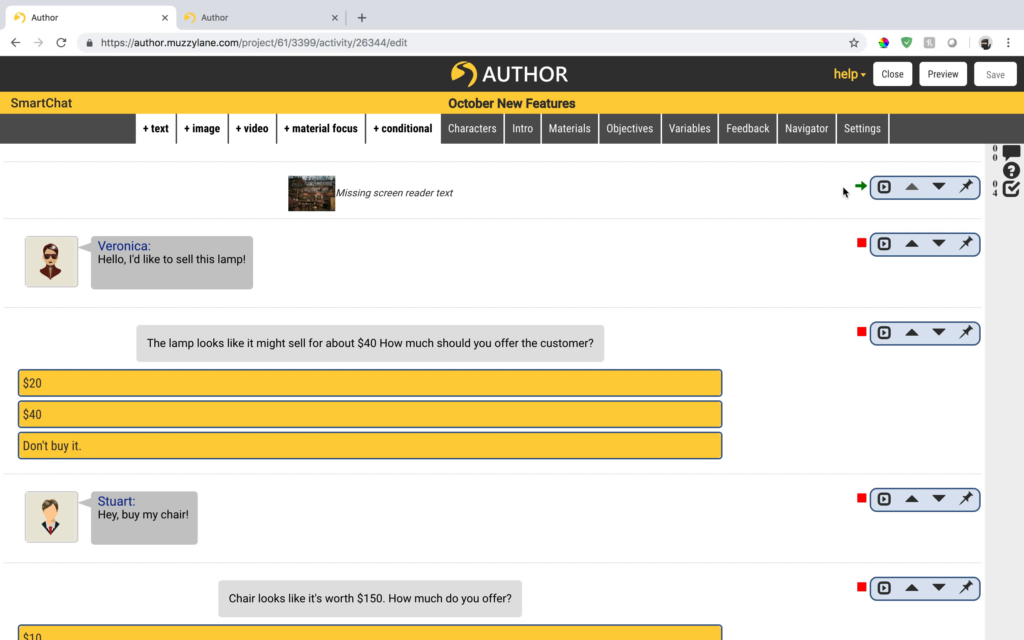
- Add a Revenue feedback node with a rich text element reading "You succeed!" and set its range's lower limit to 100
left_click(757, 136)
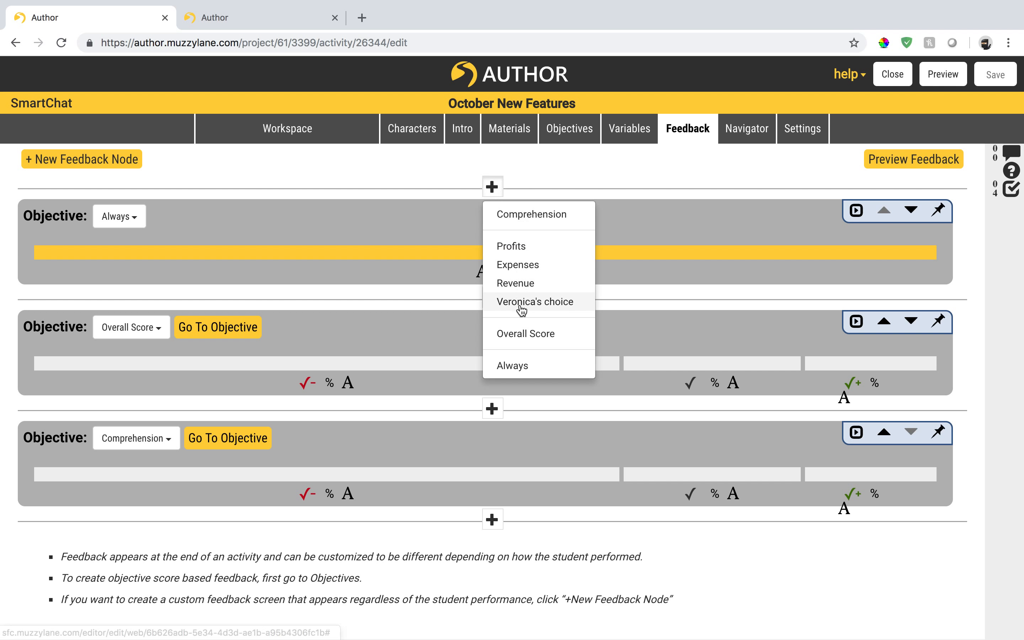
left_click(535, 288)
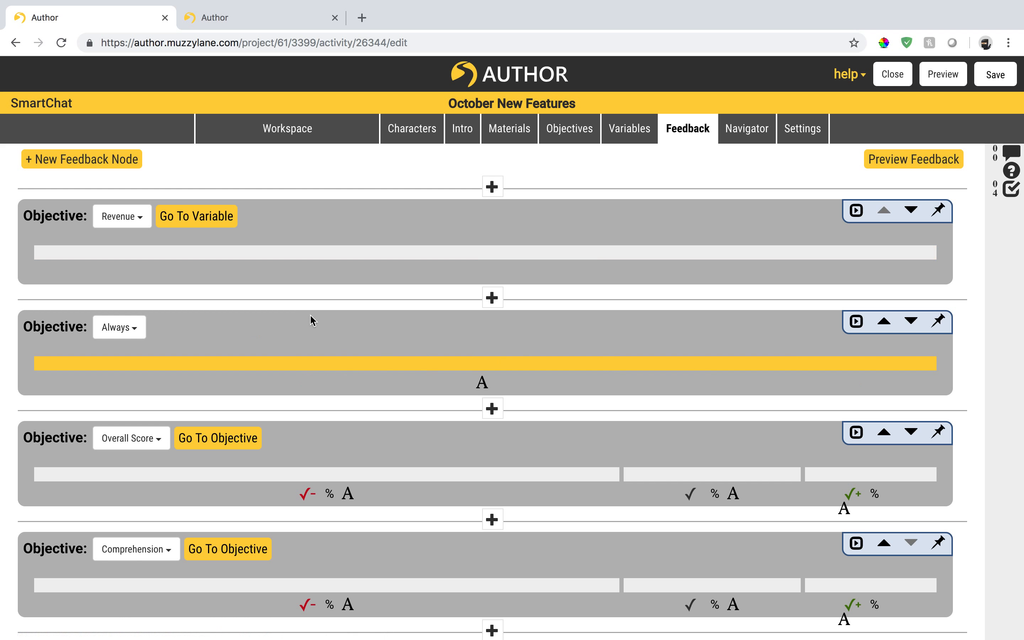
left_click(481, 336)
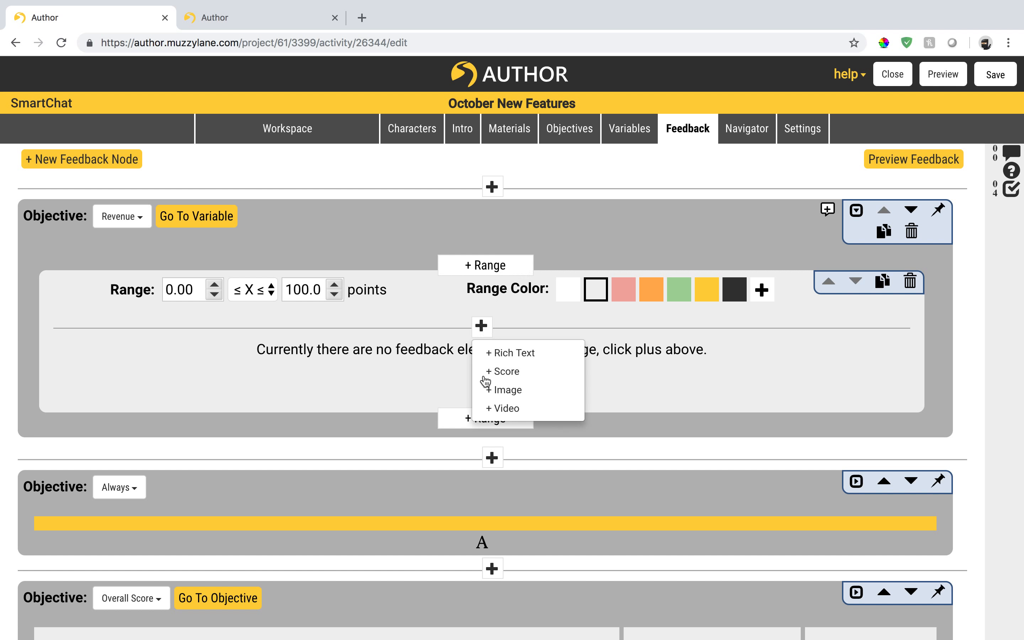
left_click(525, 353)
left_click(461, 386)
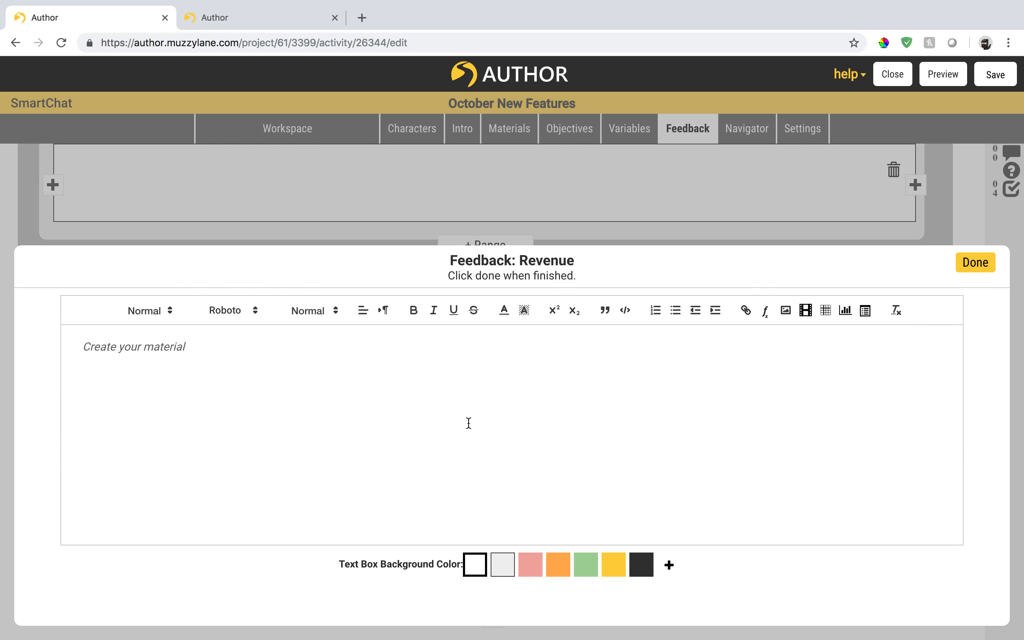
type("You succeed")
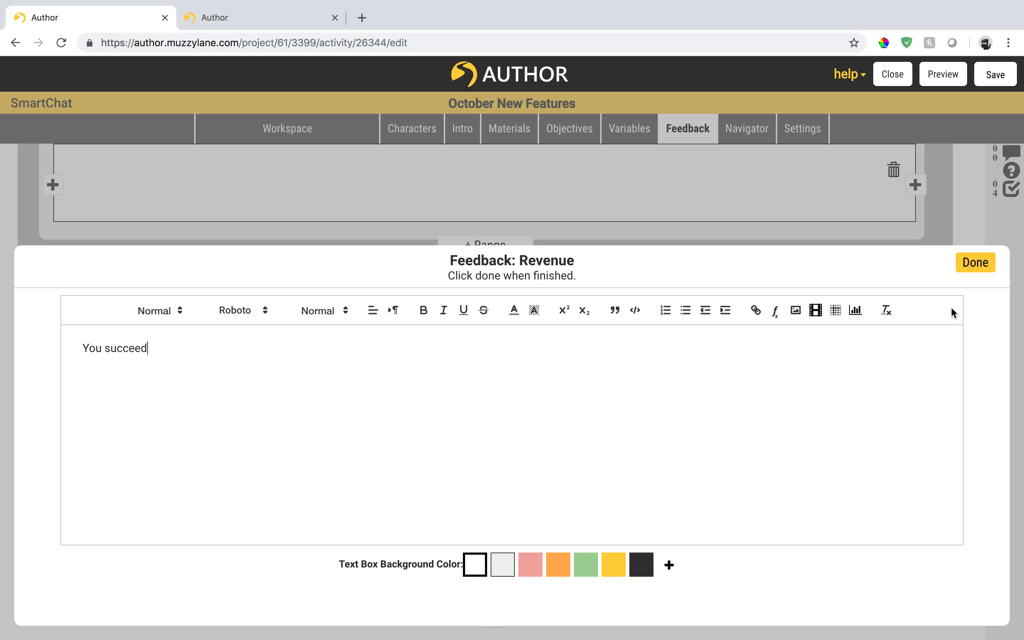
left_click(975, 262)
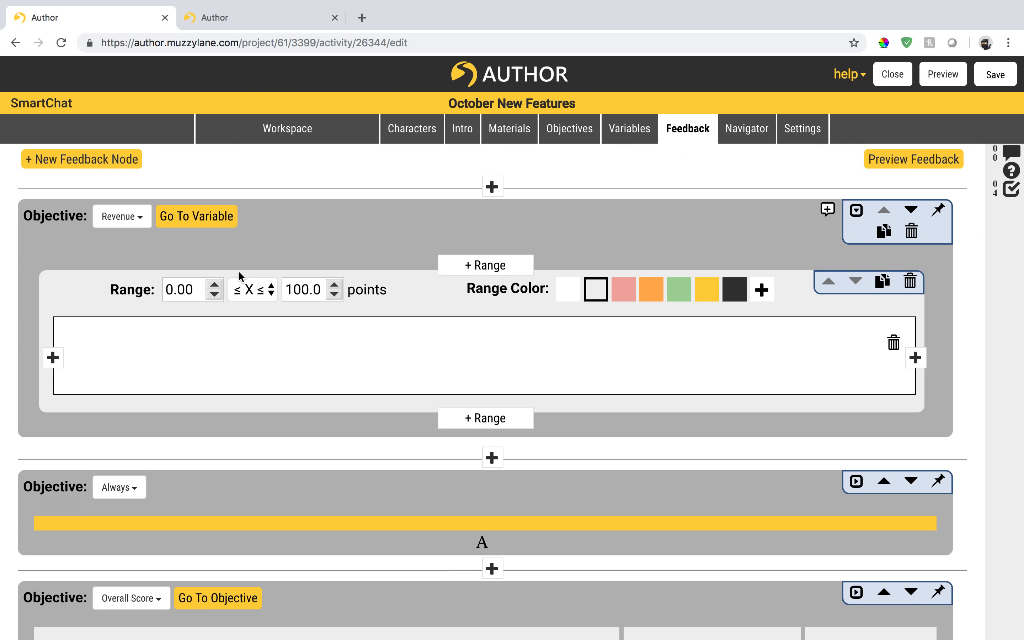
double_click(193, 290)
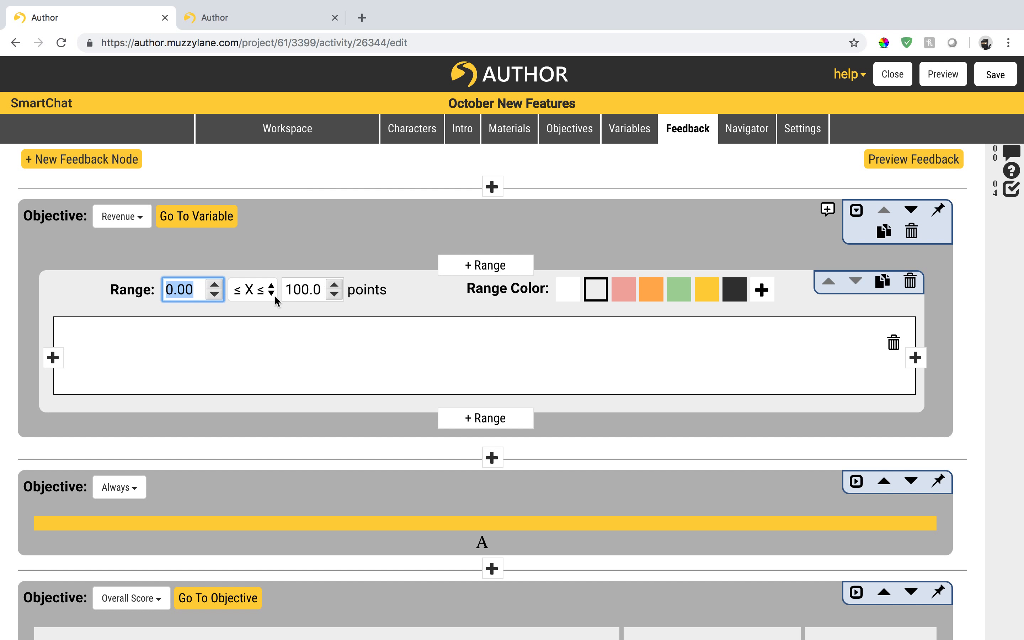
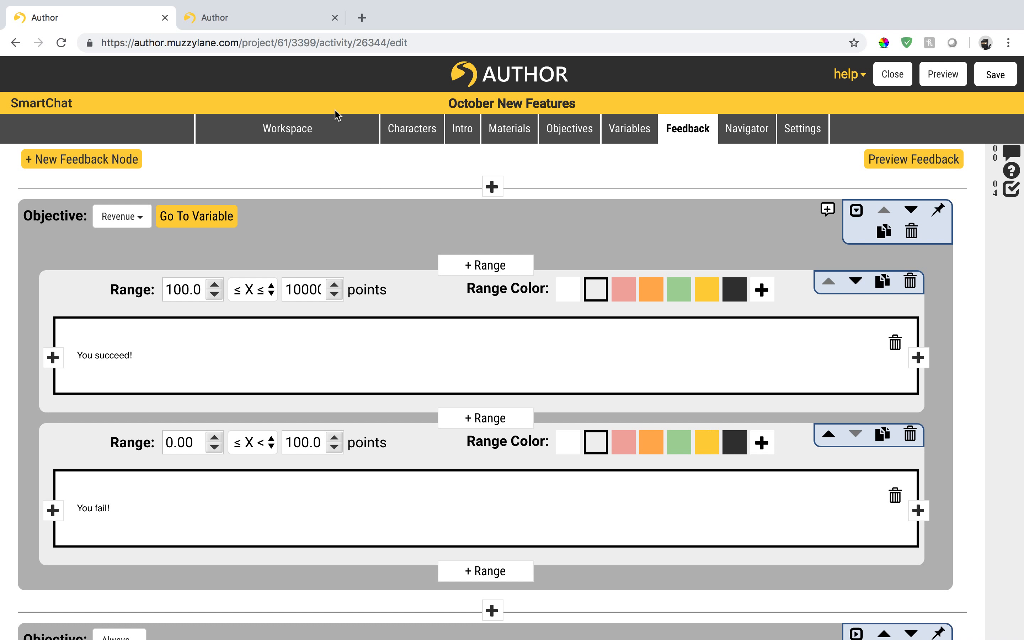
- Return to the workspace, open the $150 chair question and set it as the starting point for previews
left_click(322, 131)
scroll(590, 353, "down", 1)
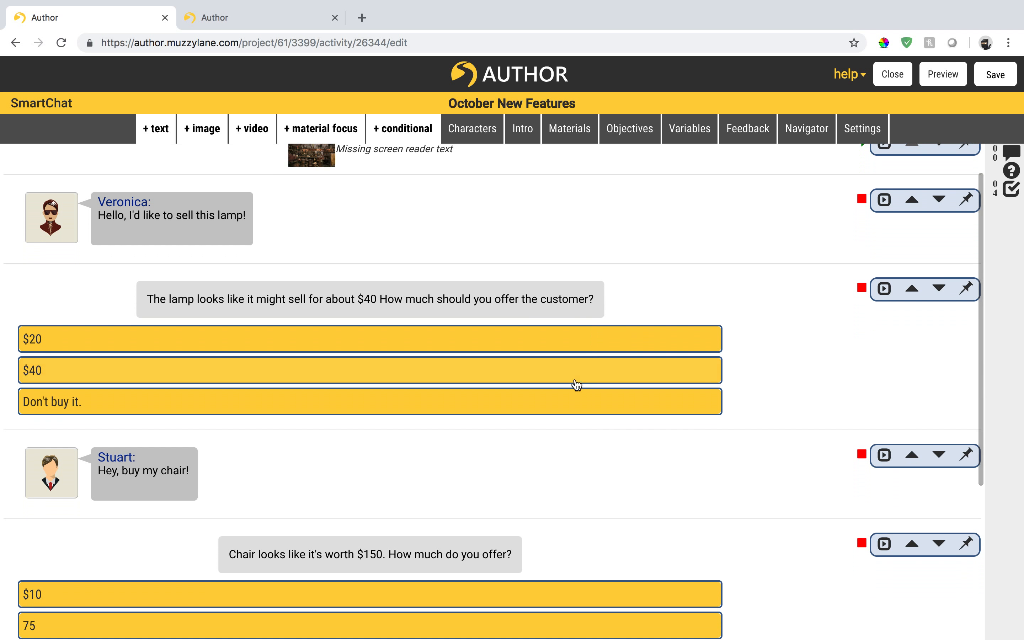
scroll(569, 468, "down", 5)
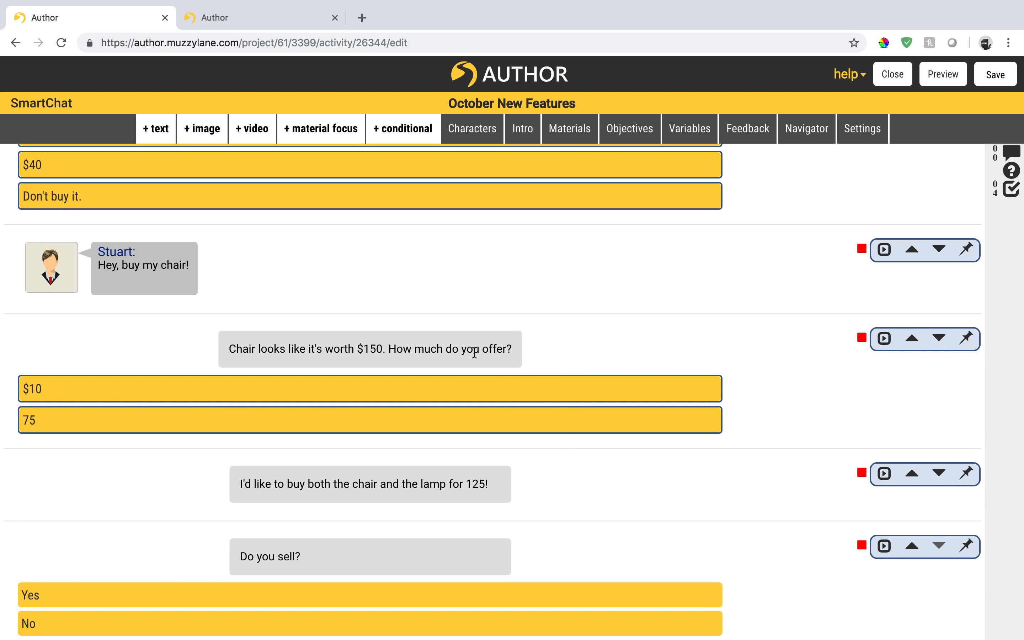
left_click(474, 346)
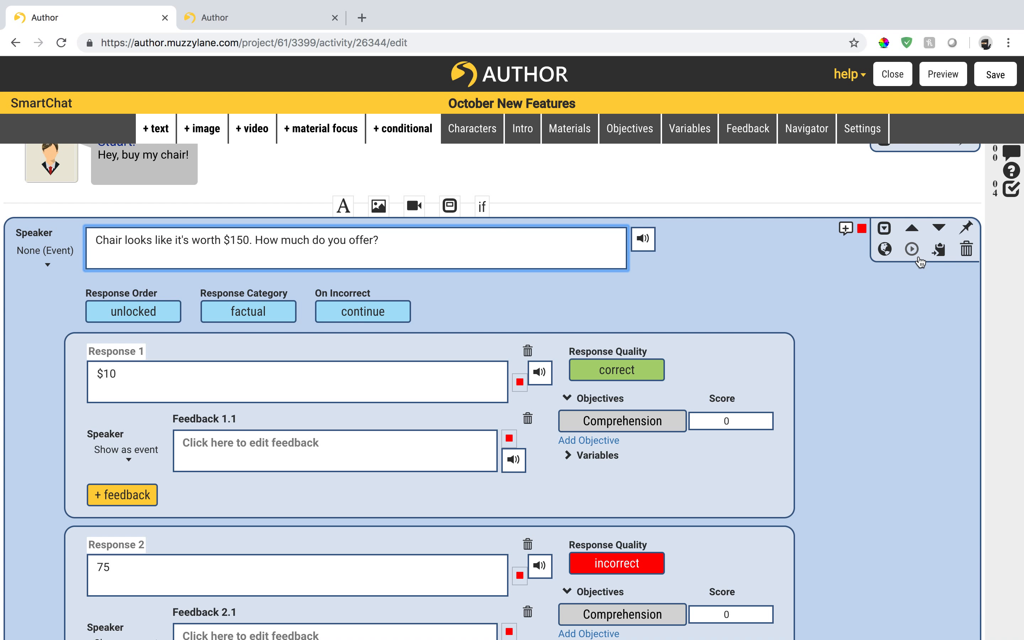
left_click(914, 253)
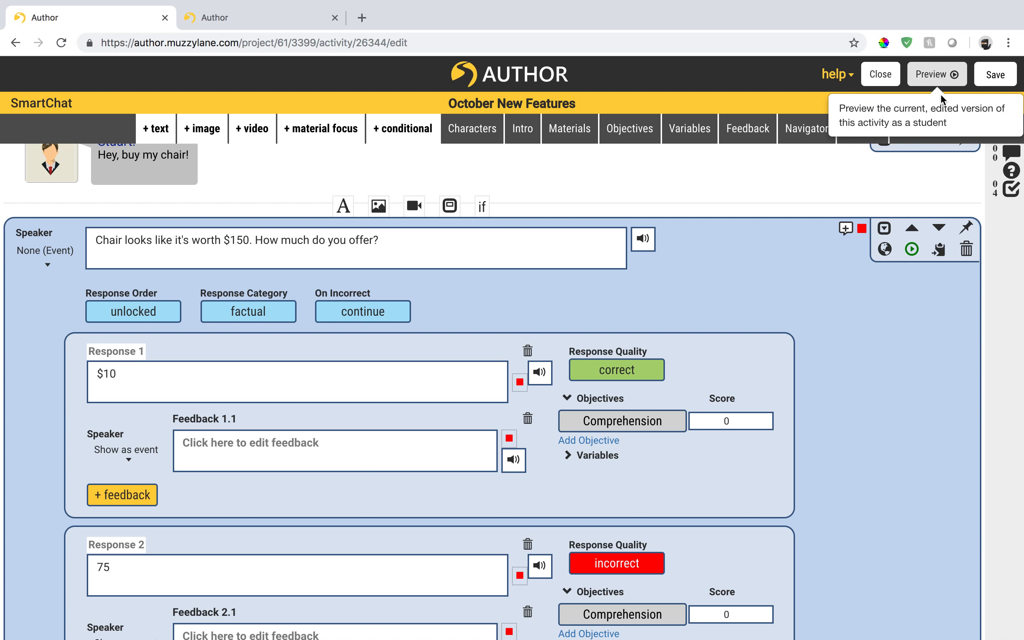
- Preview the edited activity from the chair question, check the score and variable list, and return to editing
left_click(936, 76)
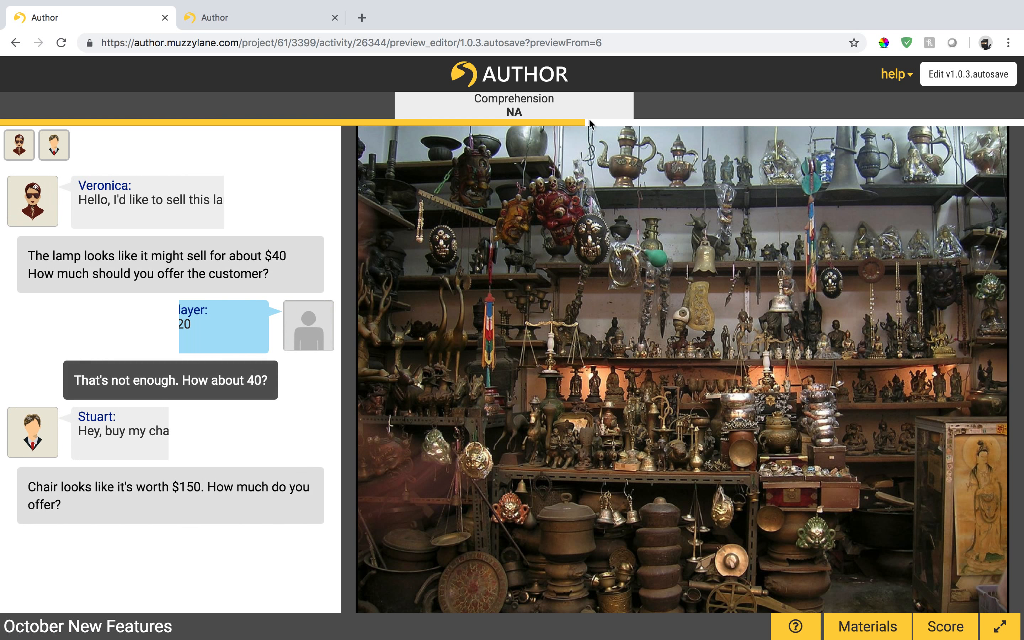
left_click(944, 625)
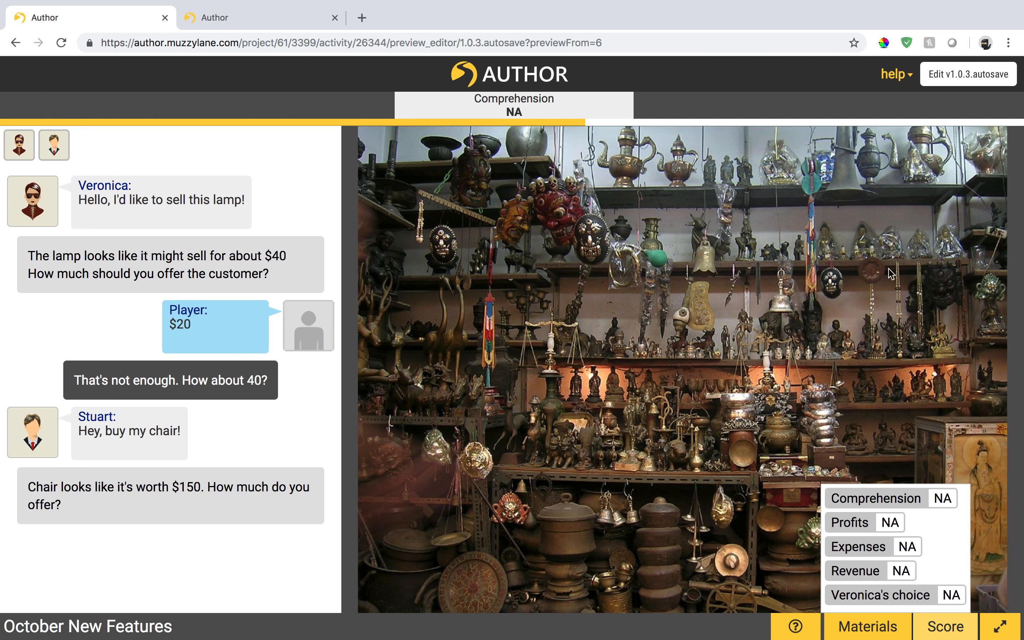
left_click(953, 82)
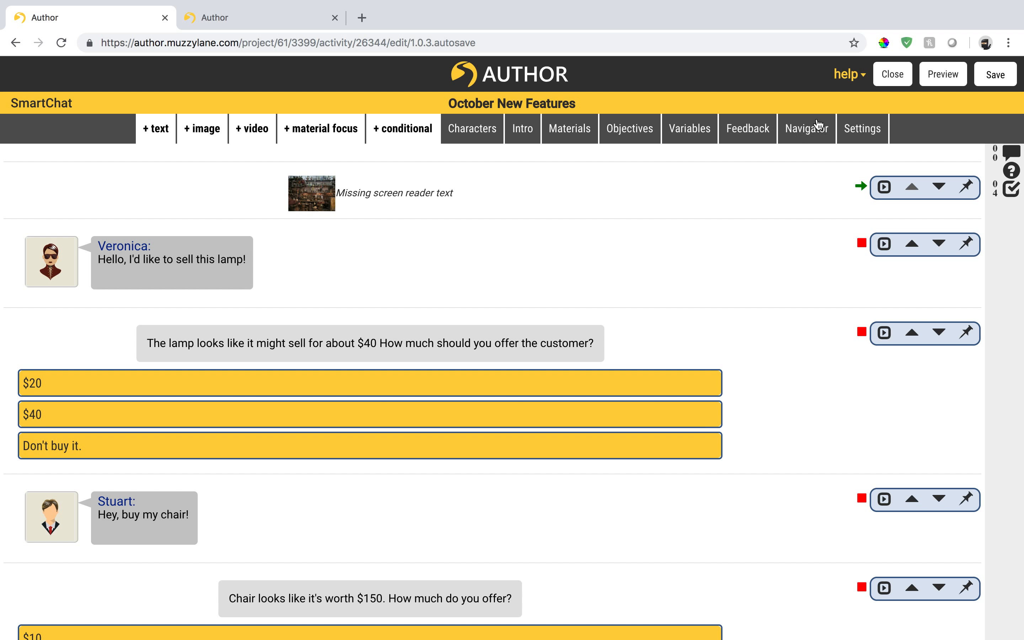
- Examine the activity's flowchart in the Navigator from the opening shop image down to the selling question
left_click(808, 138)
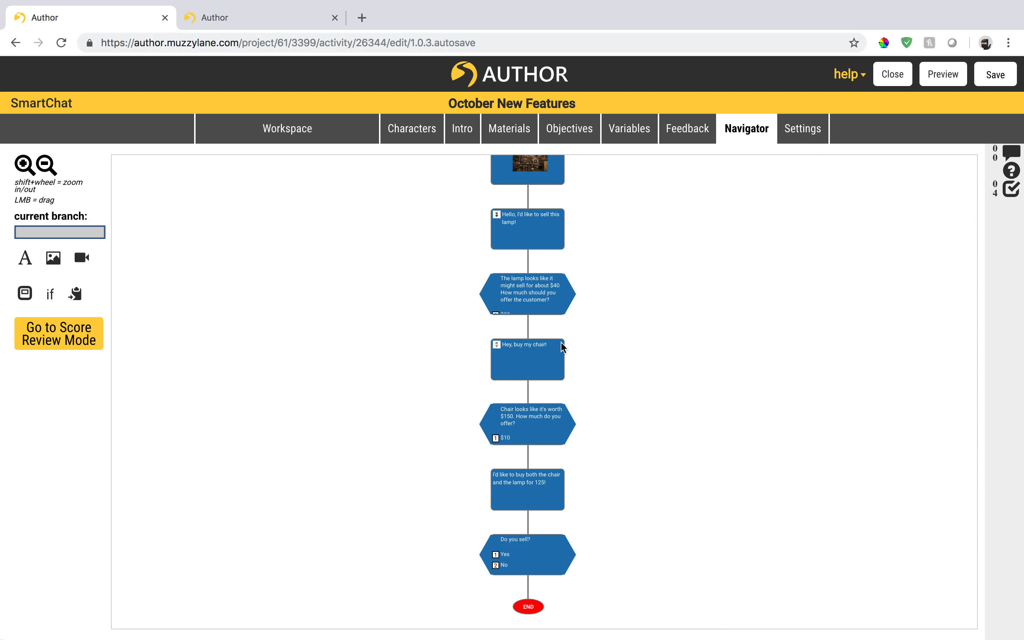
left_click_drag(612, 296, 610, 320)
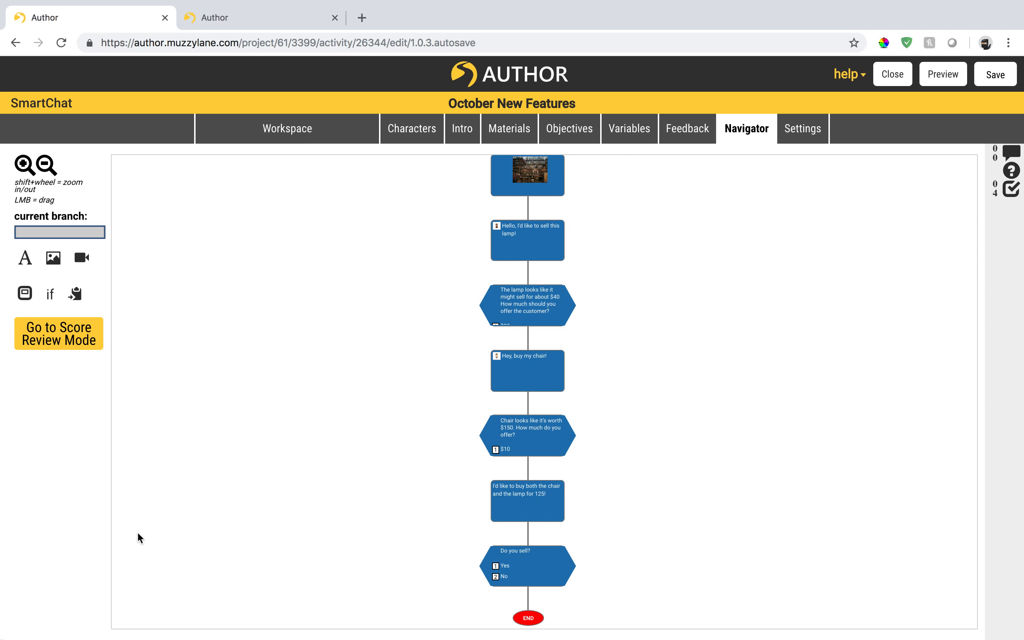
left_click_drag(541, 216, 550, 230)
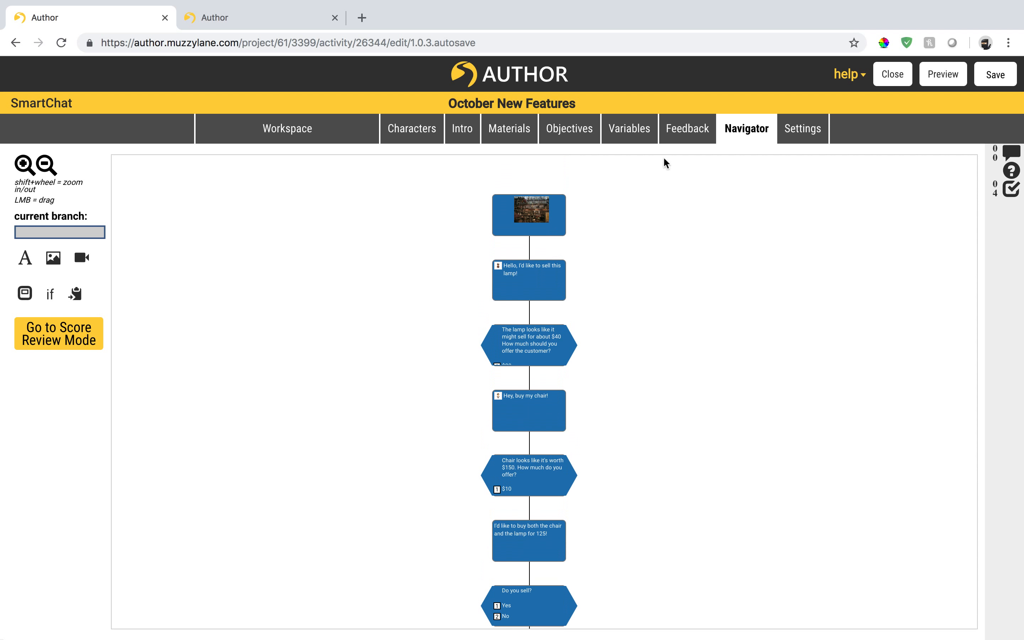
- Switch the Navigator to Score Review Mode and show the variables in each question node instead of the objectives
left_click(66, 347)
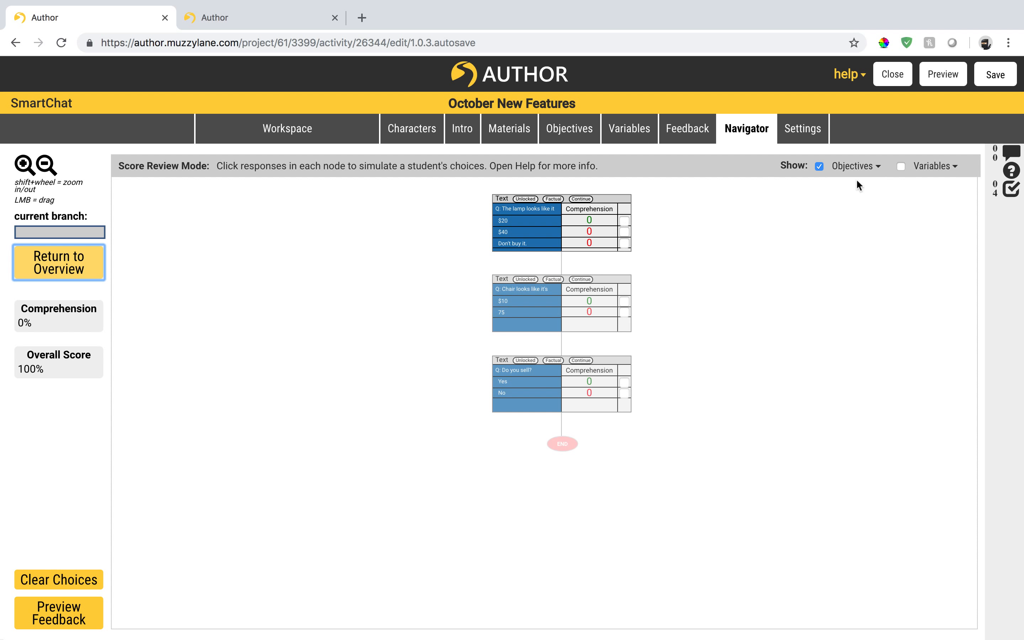
left_click(878, 169)
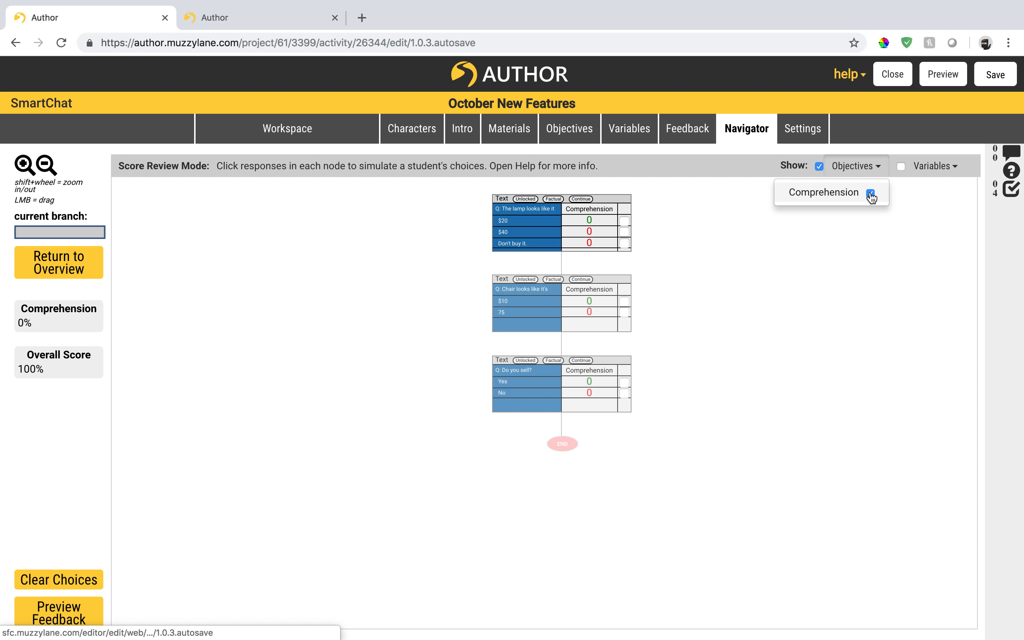
left_click(906, 170)
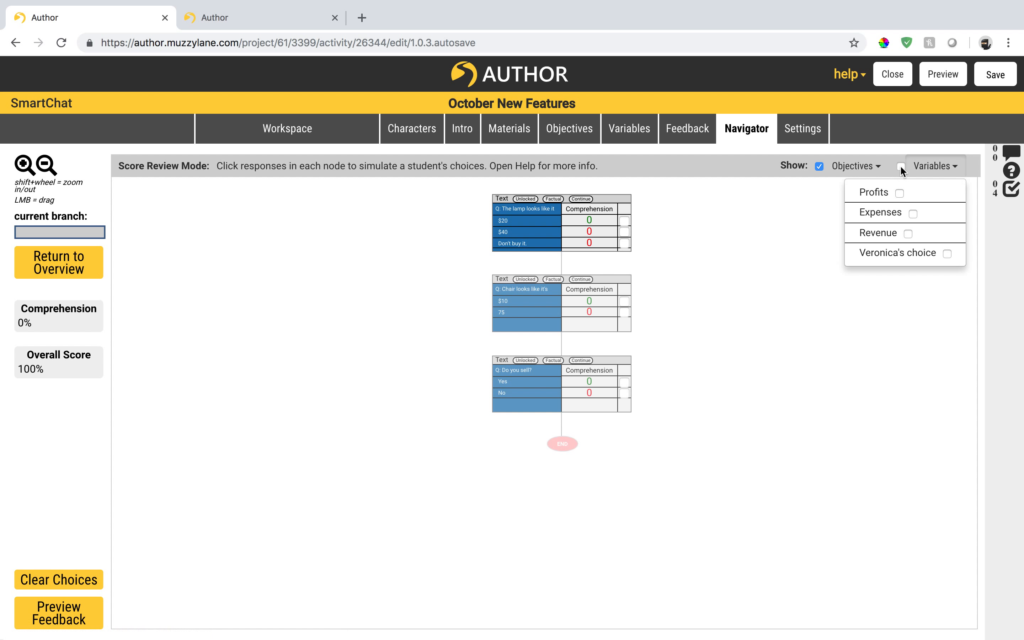
left_click(900, 167)
left_click(819, 166)
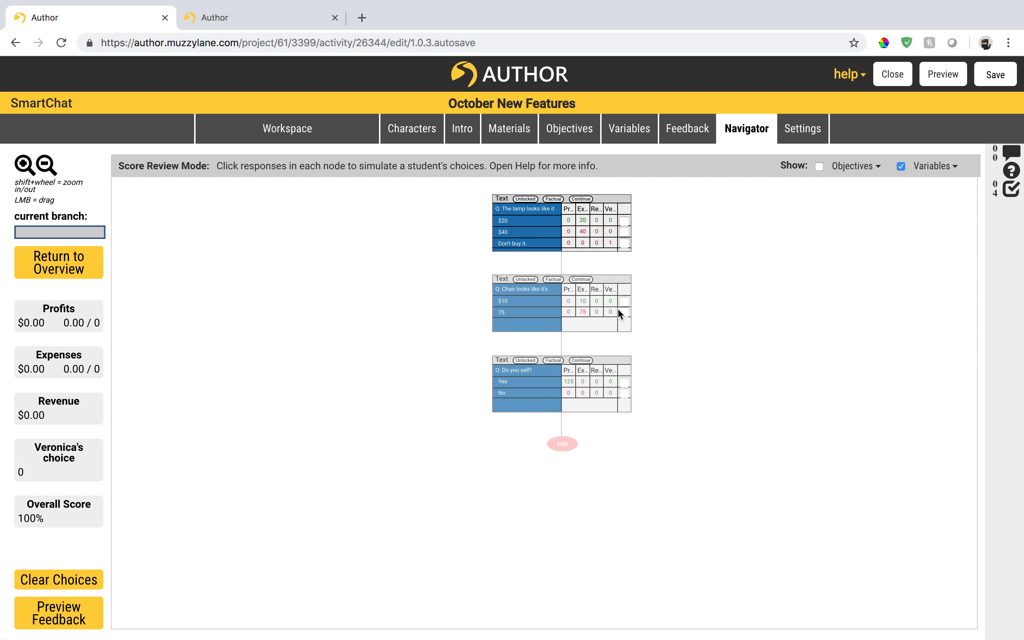
- Simulate a student's run by choosing $20 for the lamp, $10 for the chair and Yes to selling
left_click(623, 220)
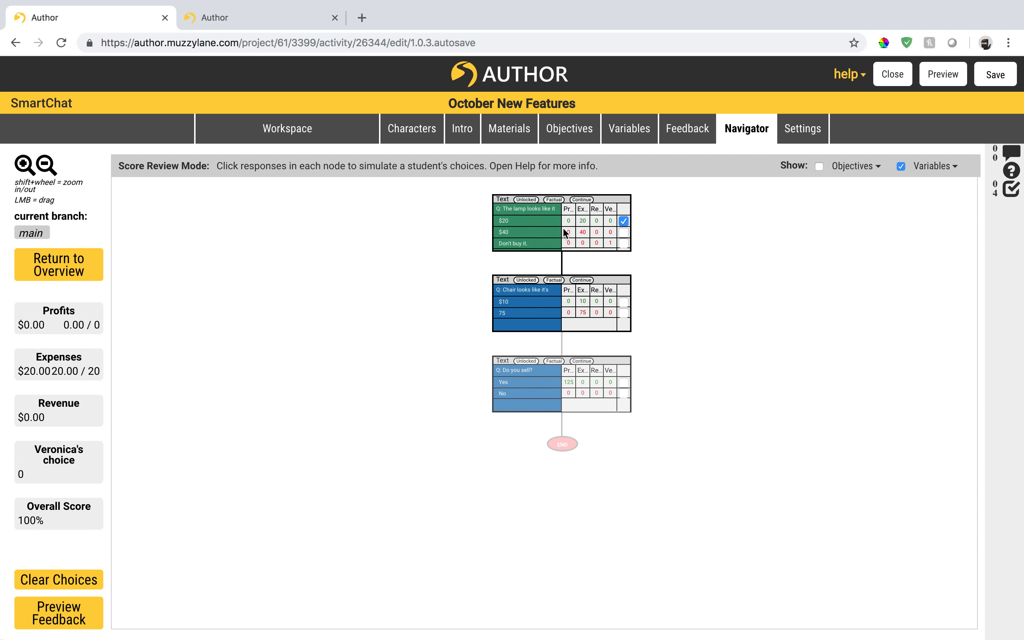
left_click(621, 299)
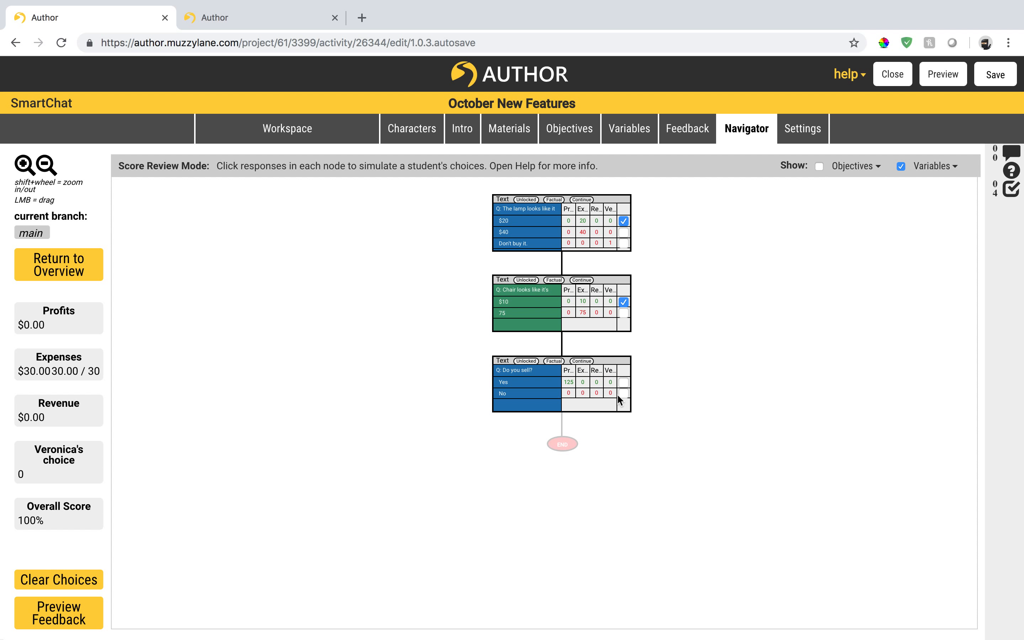
left_click(622, 381)
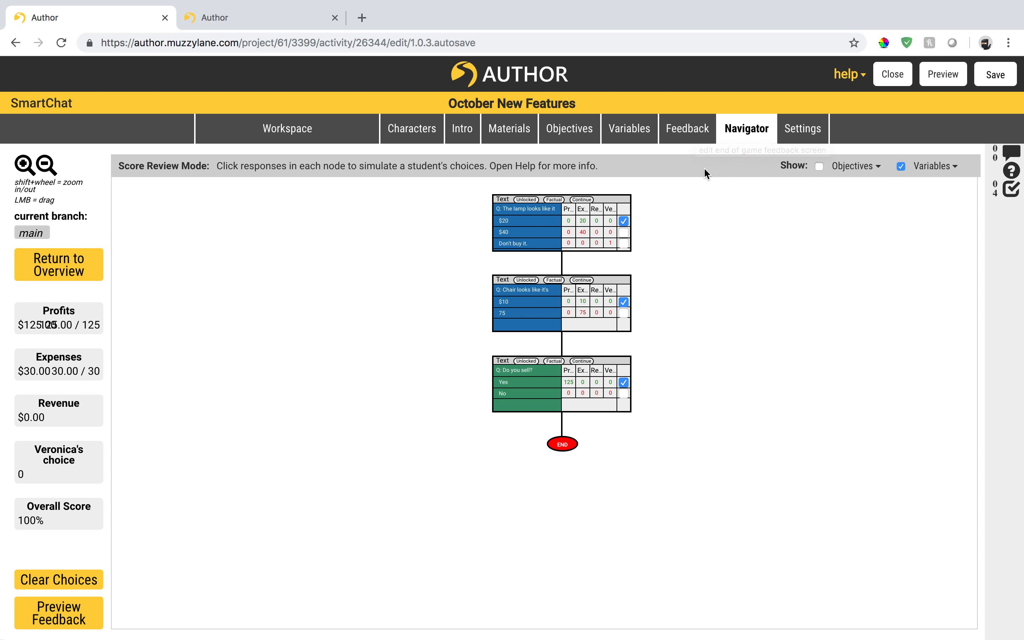
- Review the Revenue feedback node's objective options and open the Revenue variable's settings
left_click(686, 136)
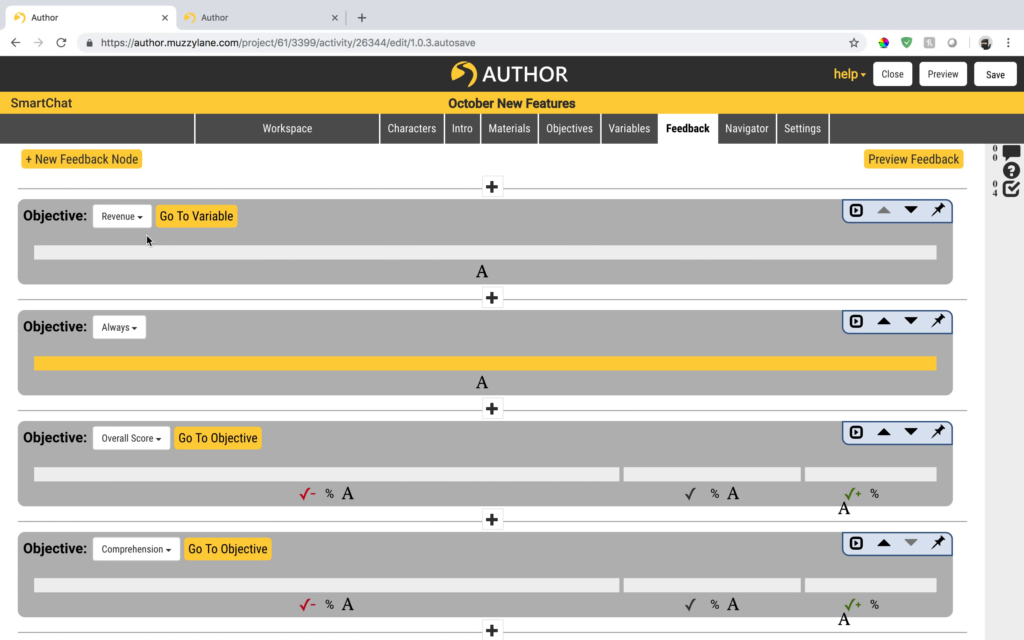
left_click(138, 219)
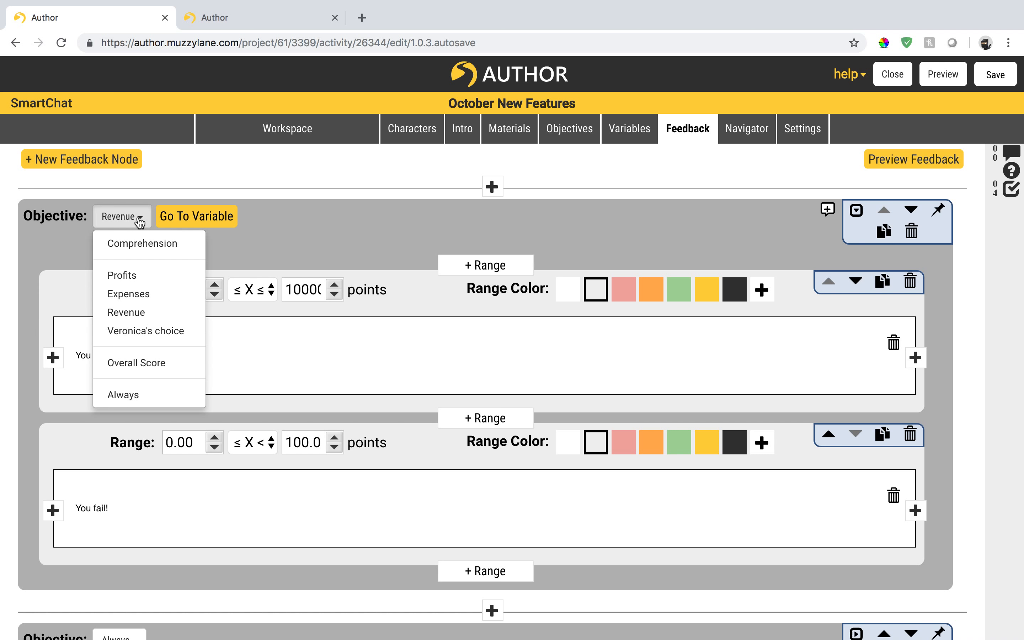
left_click(138, 220)
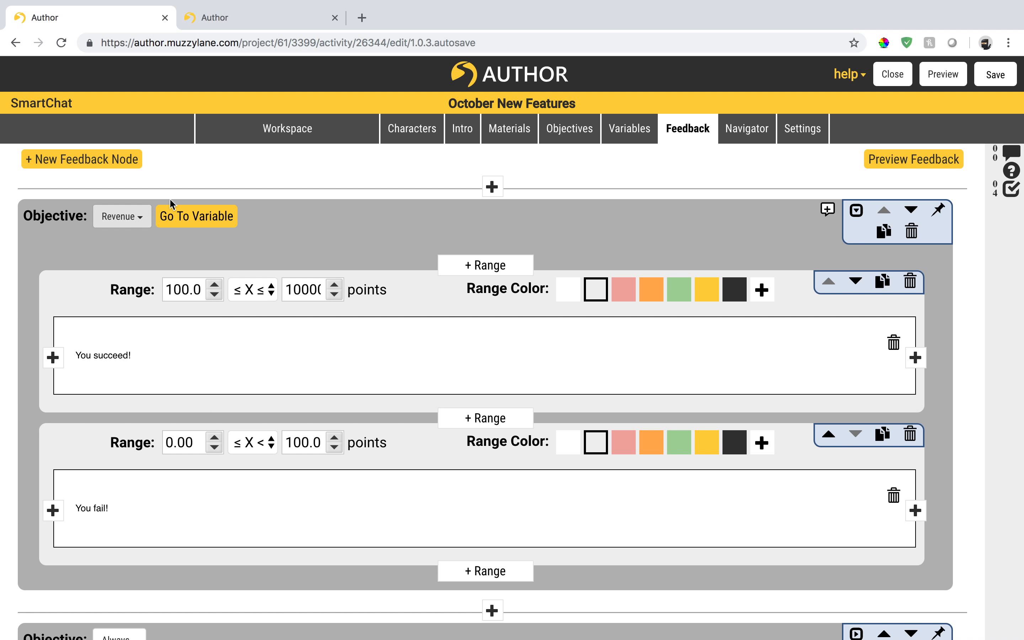
left_click(623, 135)
left_click(122, 396)
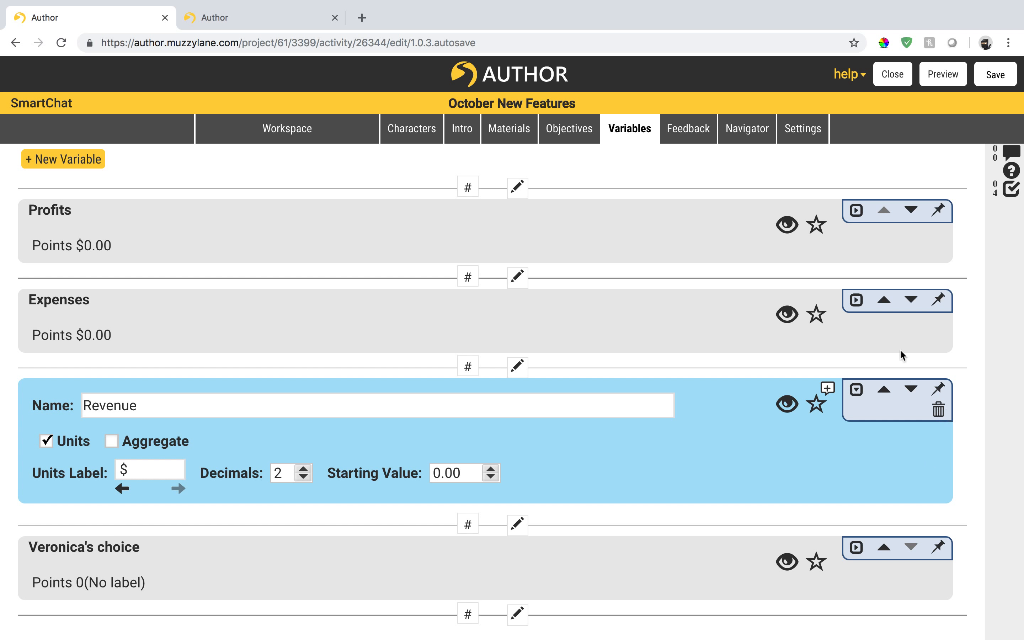
- Change the first feedback node's objective from Revenue to Profits
left_click(720, 130)
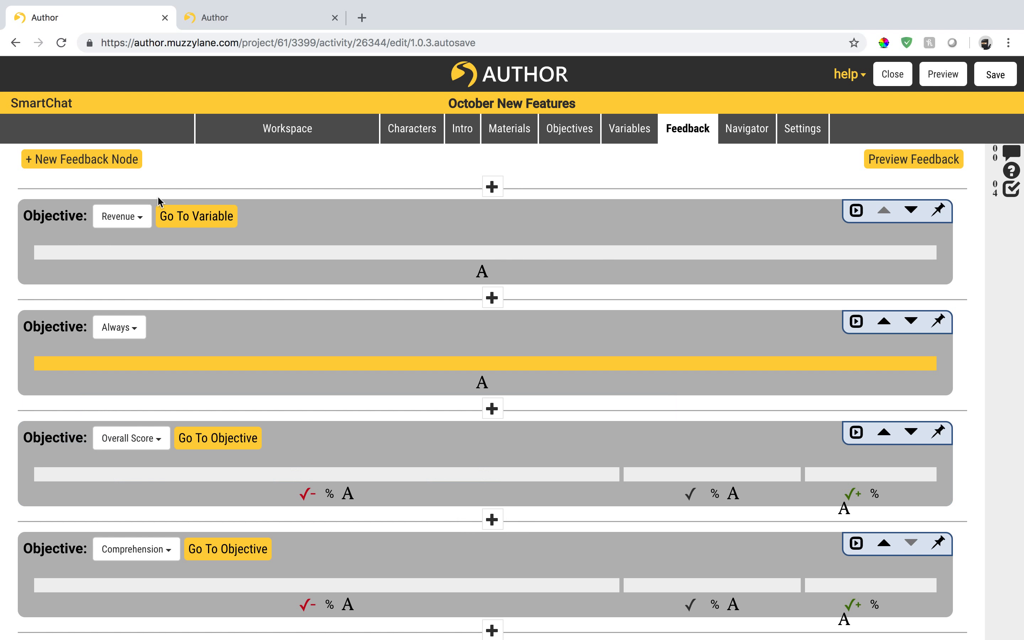
left_click(134, 215)
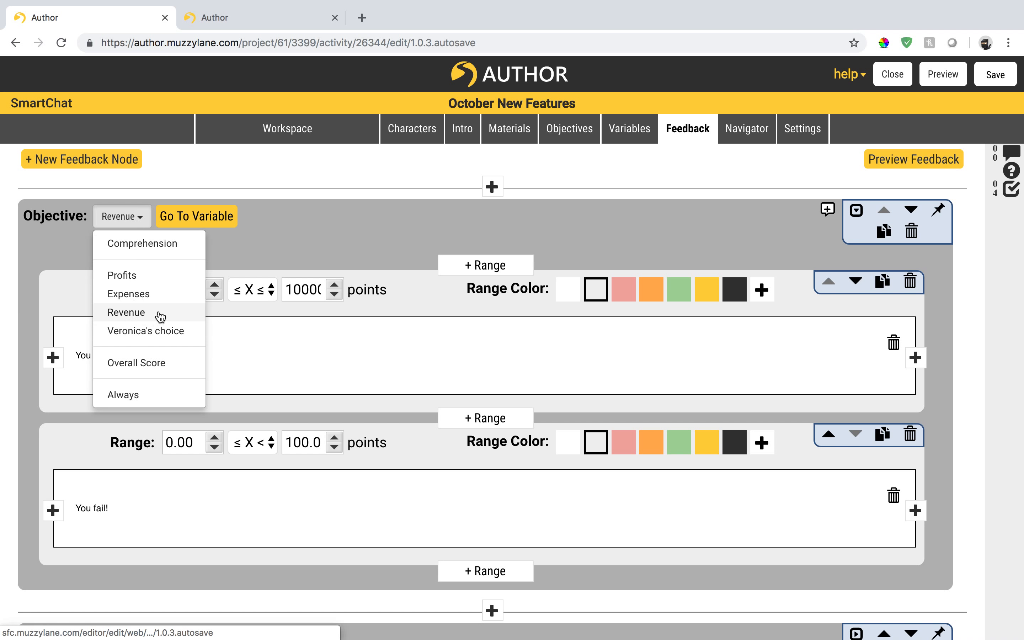
left_click(151, 279)
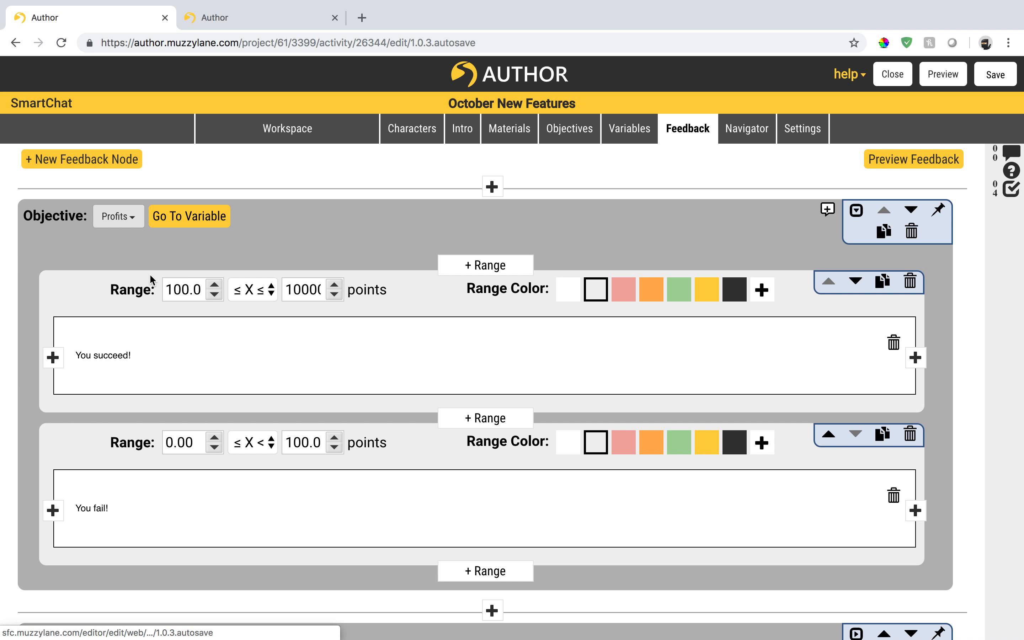
- Delete the Revenue variable from the activity's variables and confirm the deletion
left_click(645, 132)
left_click(206, 406)
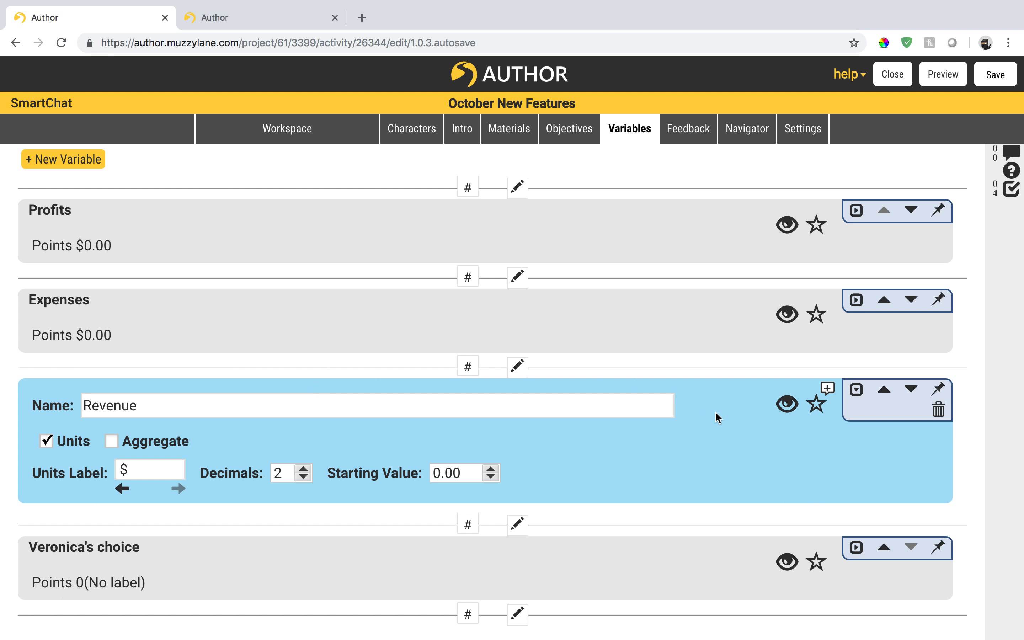
left_click(938, 409)
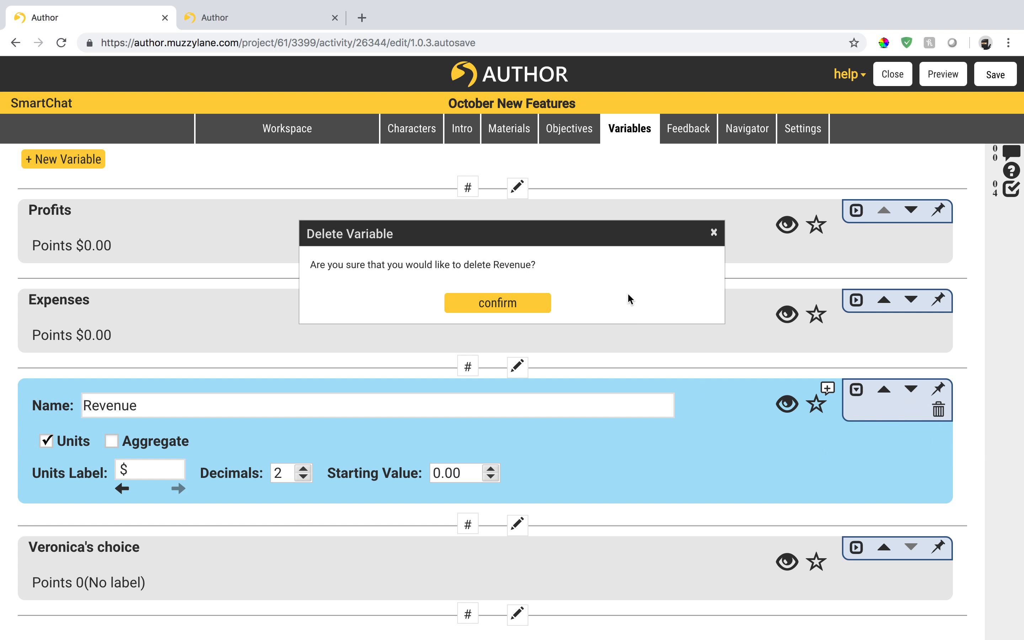
left_click(499, 304)
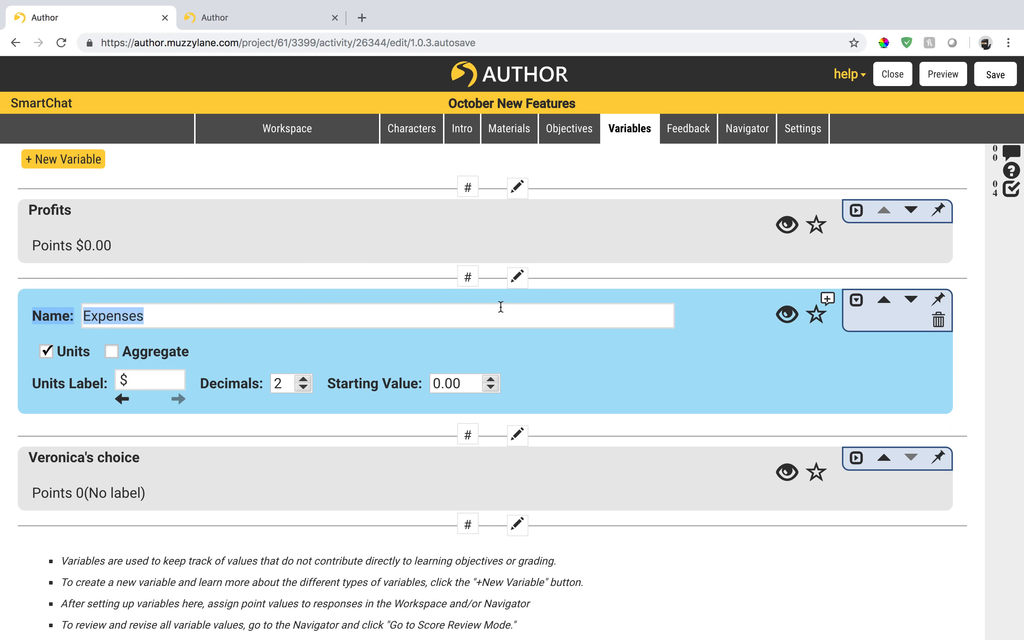
left_click(188, 544)
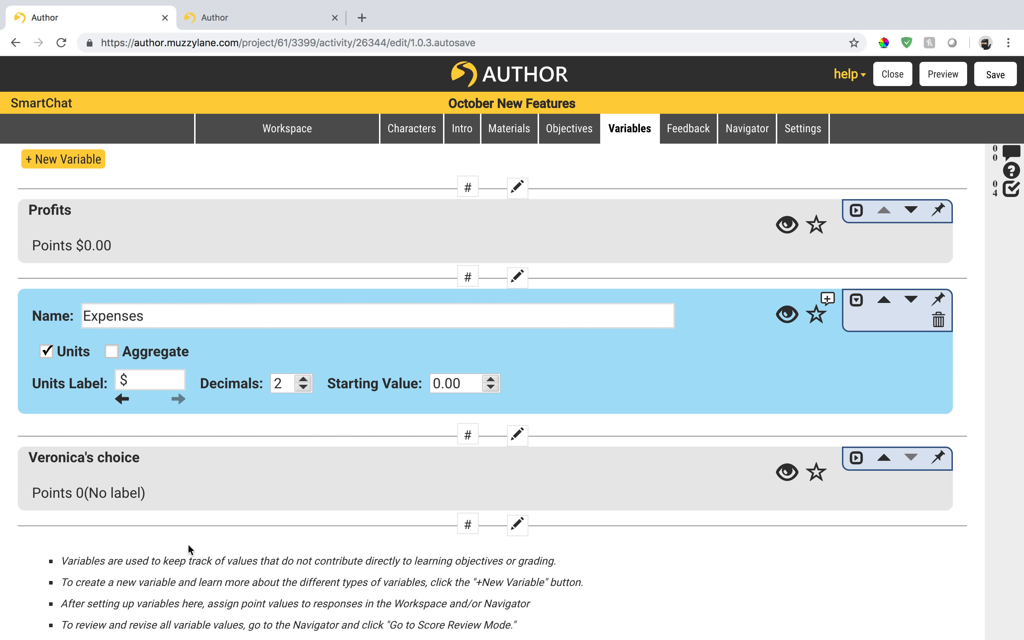
- Add an aggregate variable named Revenue between Expenses and Veronica's choice
left_click(517, 436)
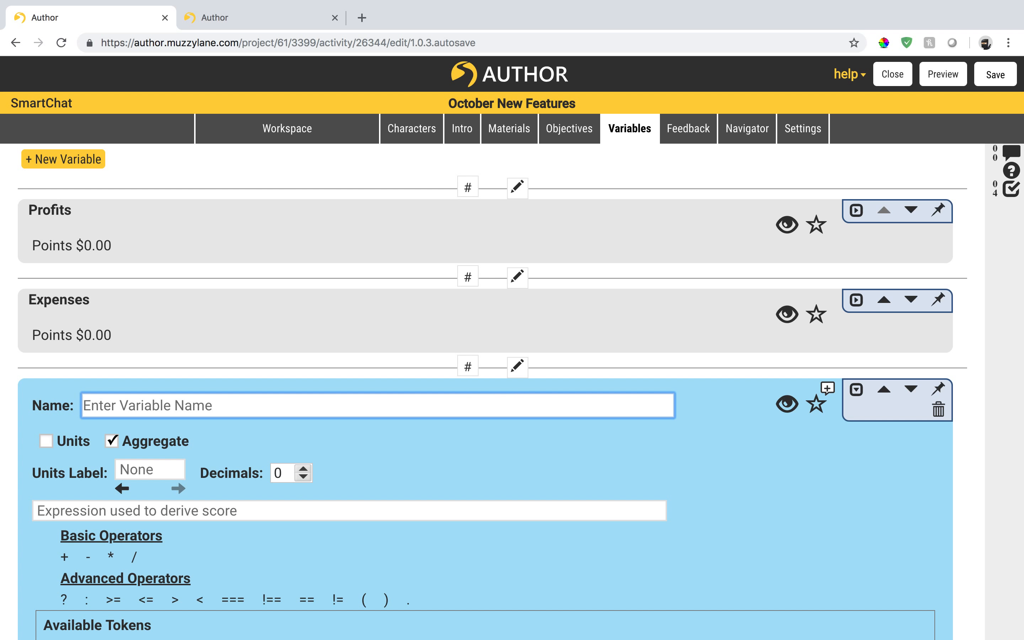
type("Reven")
type("ue")
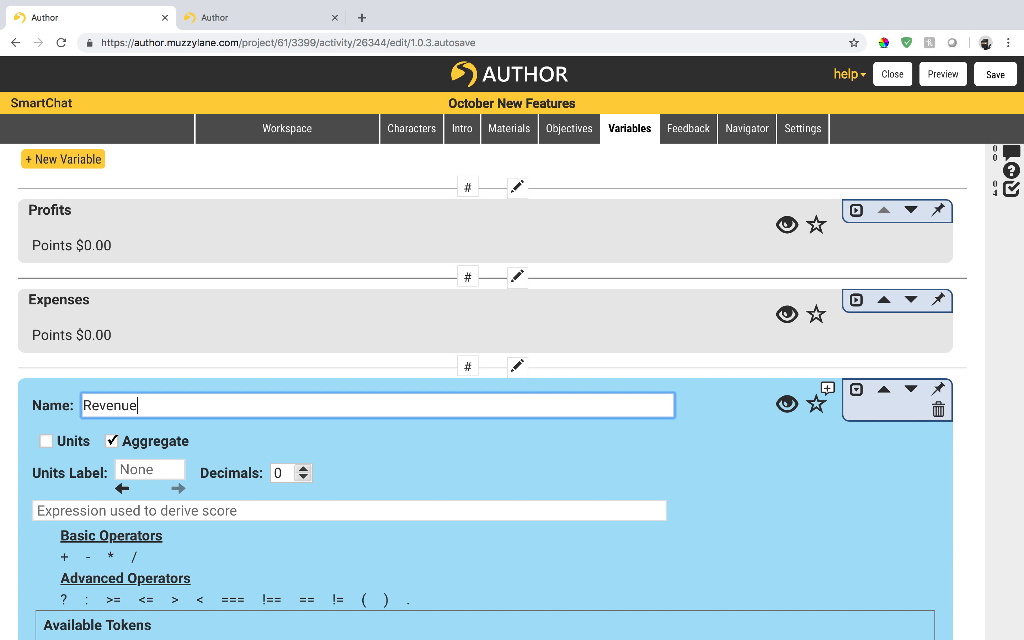
scroll(425, 493, "down", 3)
scroll(422, 497, "down", 2)
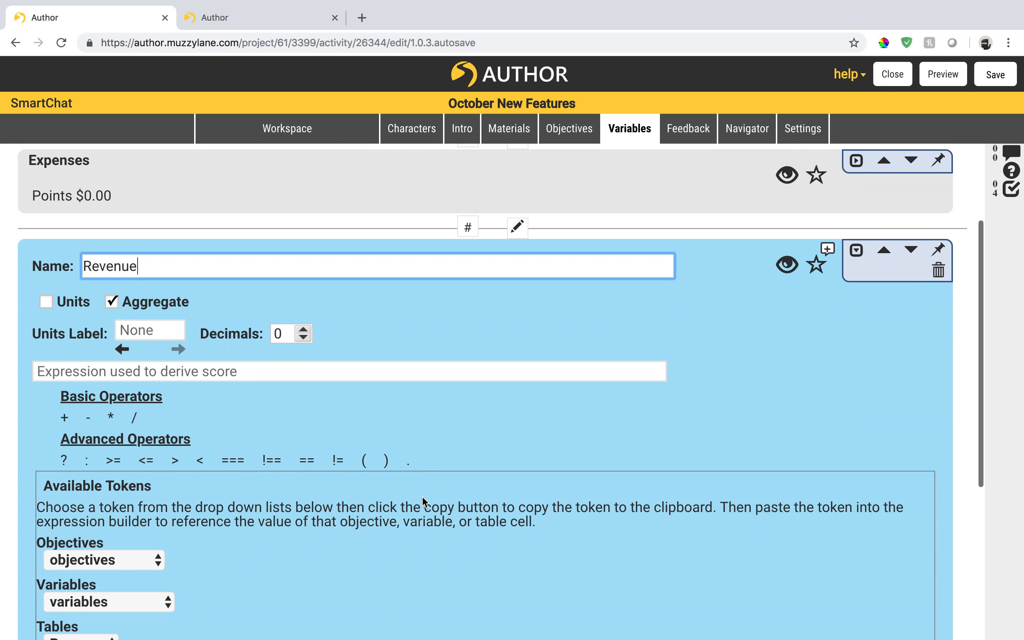
- Examine the objective and table tokens available for the Revenue variable's expression
left_click(232, 306)
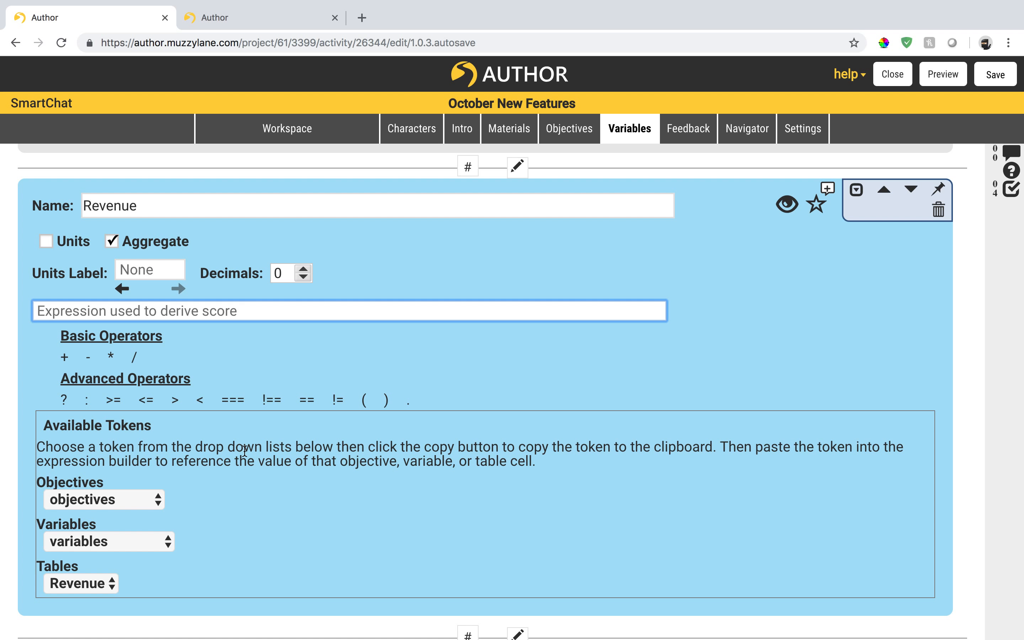
left_click(122, 498)
left_click(209, 494)
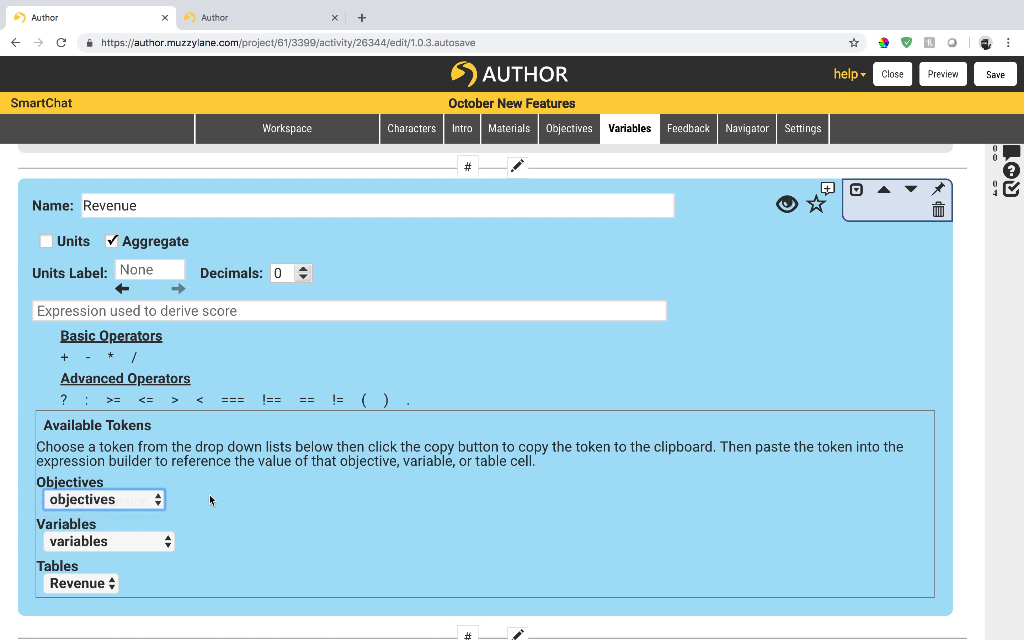
left_click(144, 504)
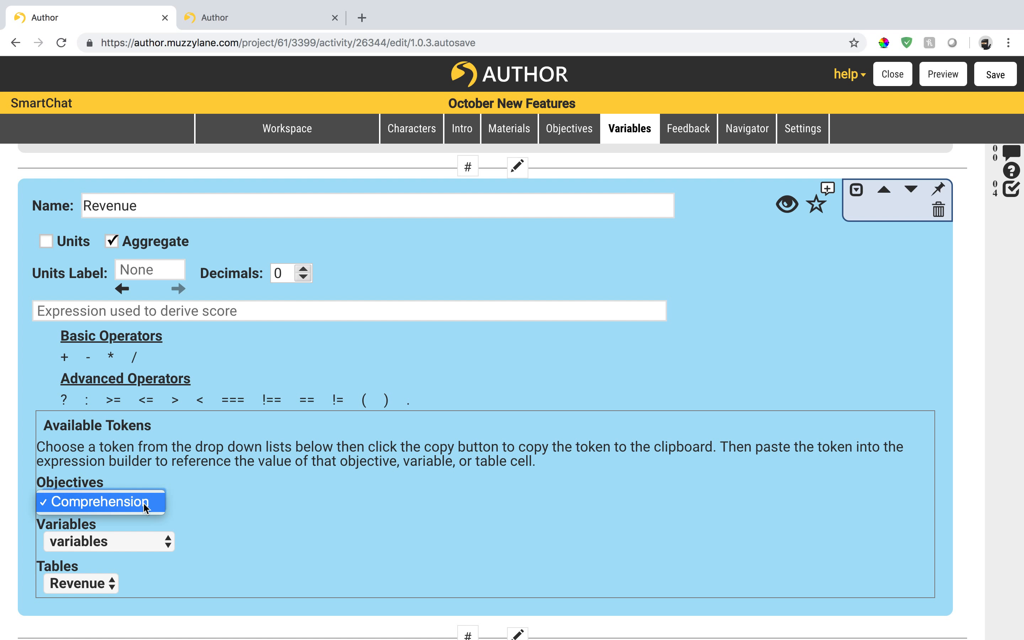
left_click(233, 487)
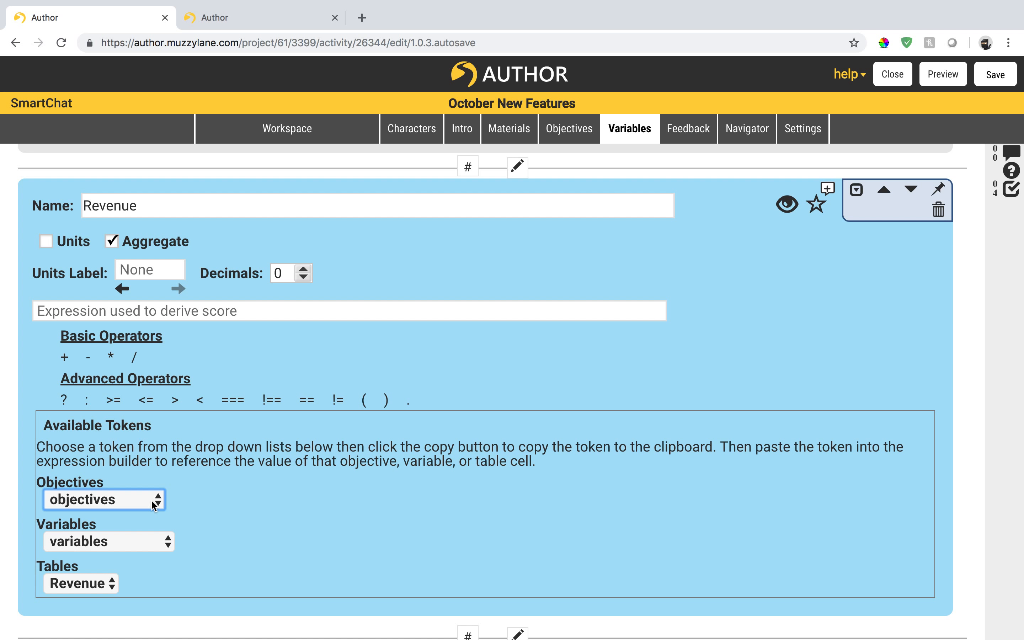
left_click(102, 584)
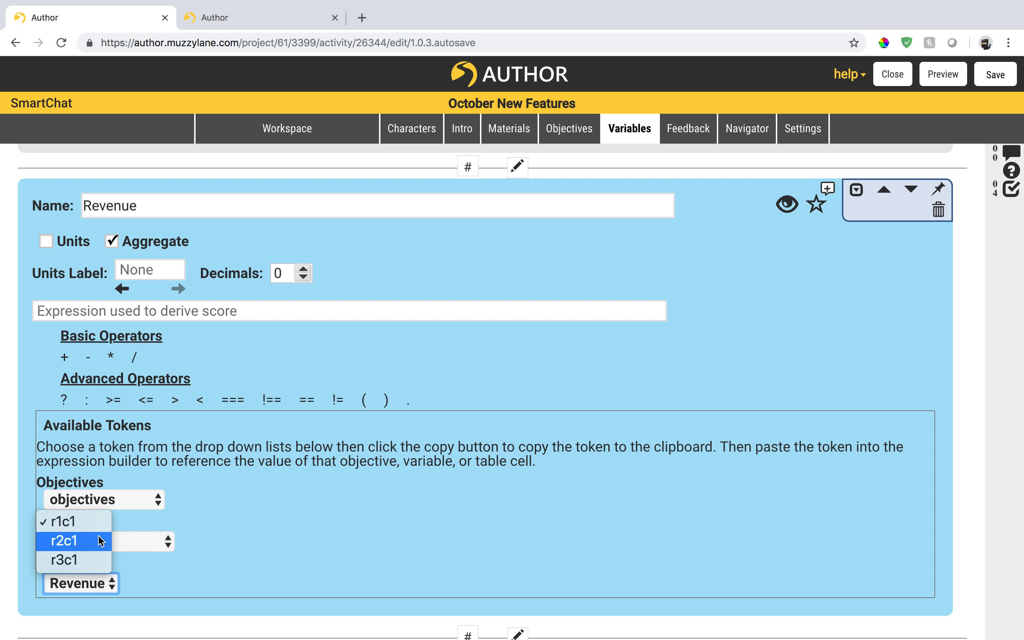
left_click(135, 585)
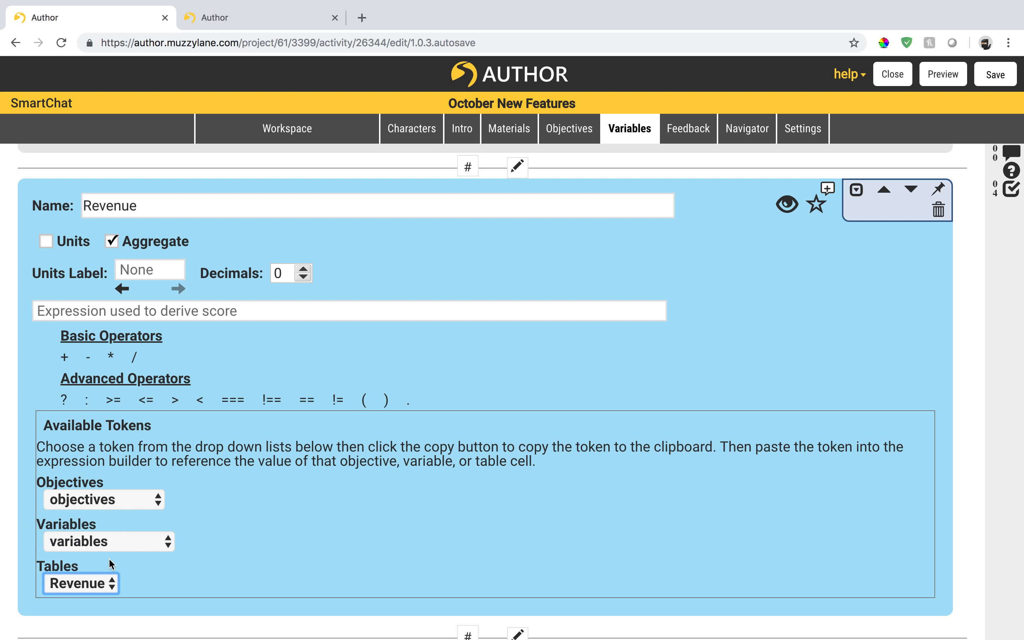
- Copy the {Profits} token into the Revenue variable's expression and follow it with a minus sign
left_click(106, 544)
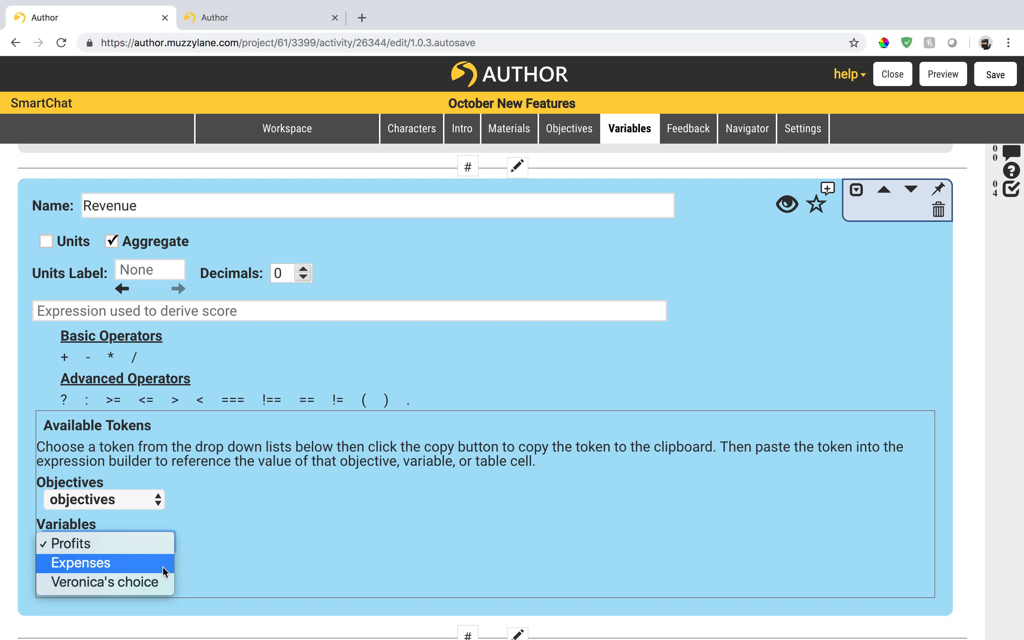
left_click(160, 550)
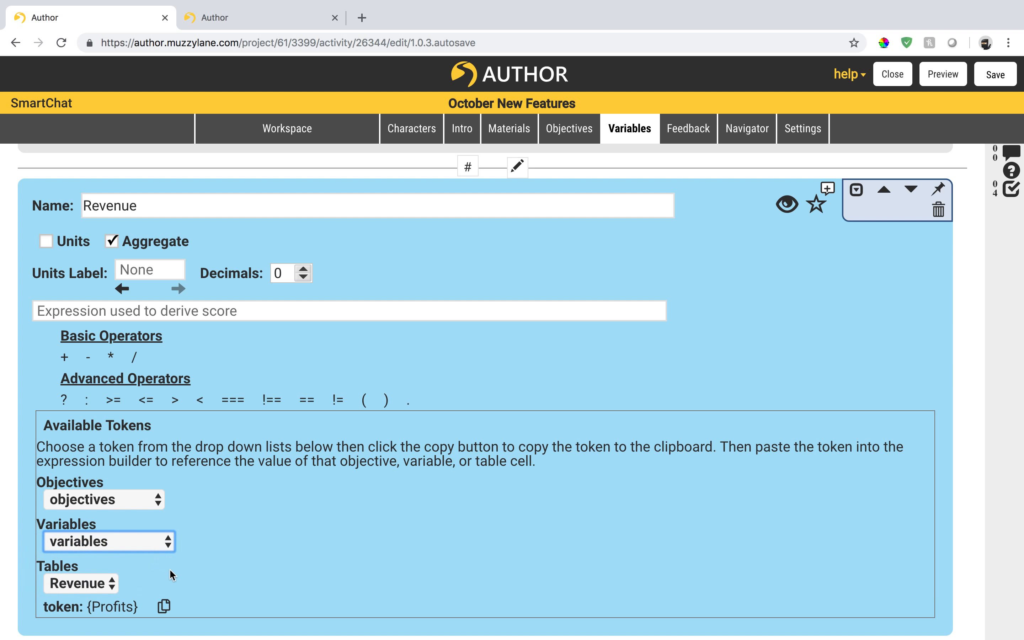
scroll(170, 569, "down", 2)
left_click(89, 542)
left_click_drag(90, 543, 201, 553)
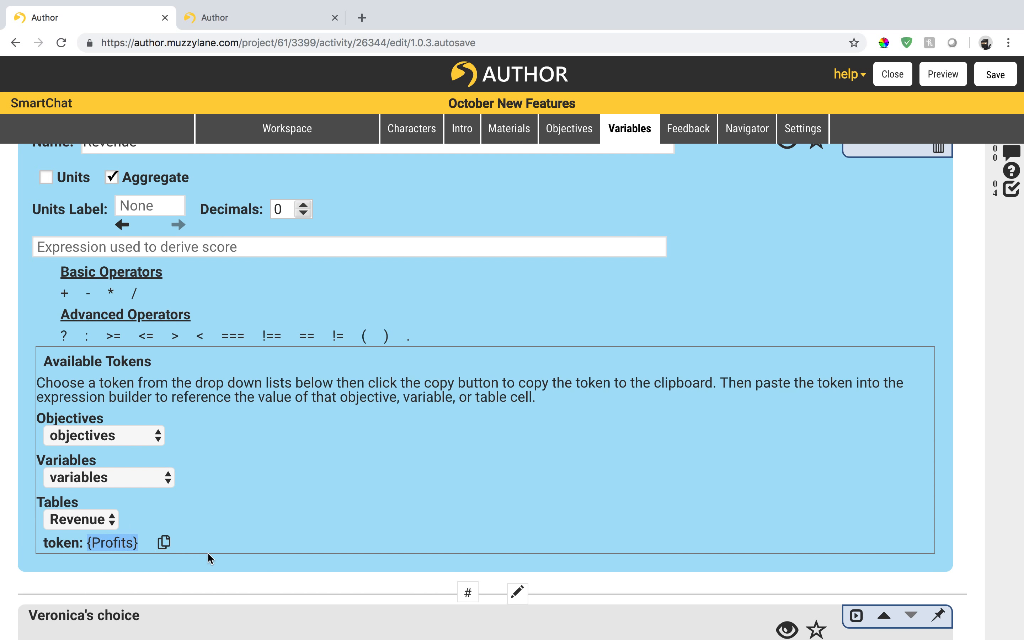
left_click(163, 543)
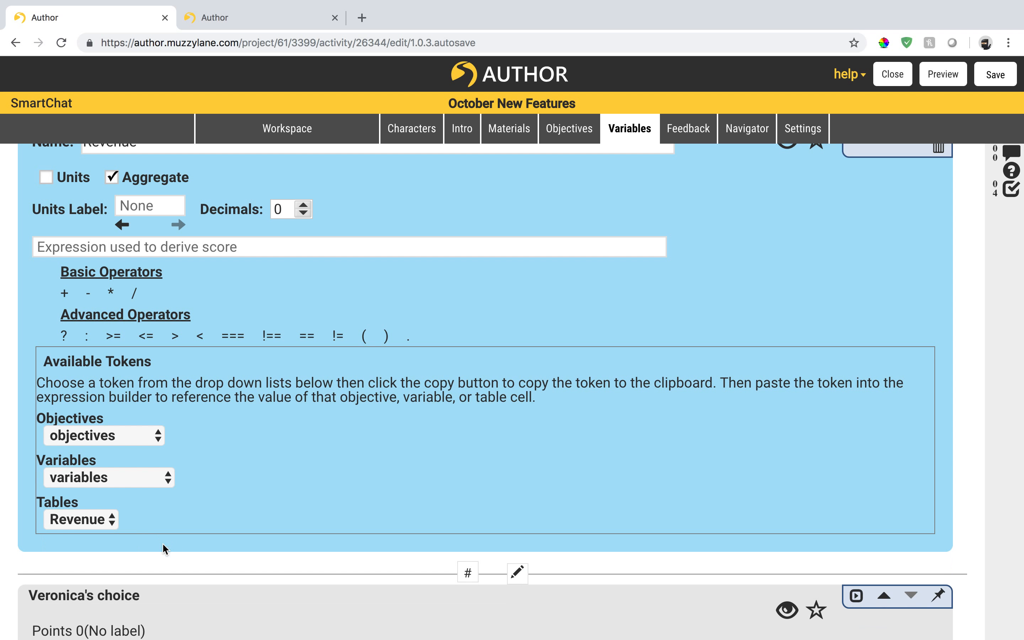
left_click(129, 253)
key("super+v")
type("-")
- Copy the {Expenses} token to the end of the Revenue expression so it reads {Profits}-{Expenses}
left_click(106, 477)
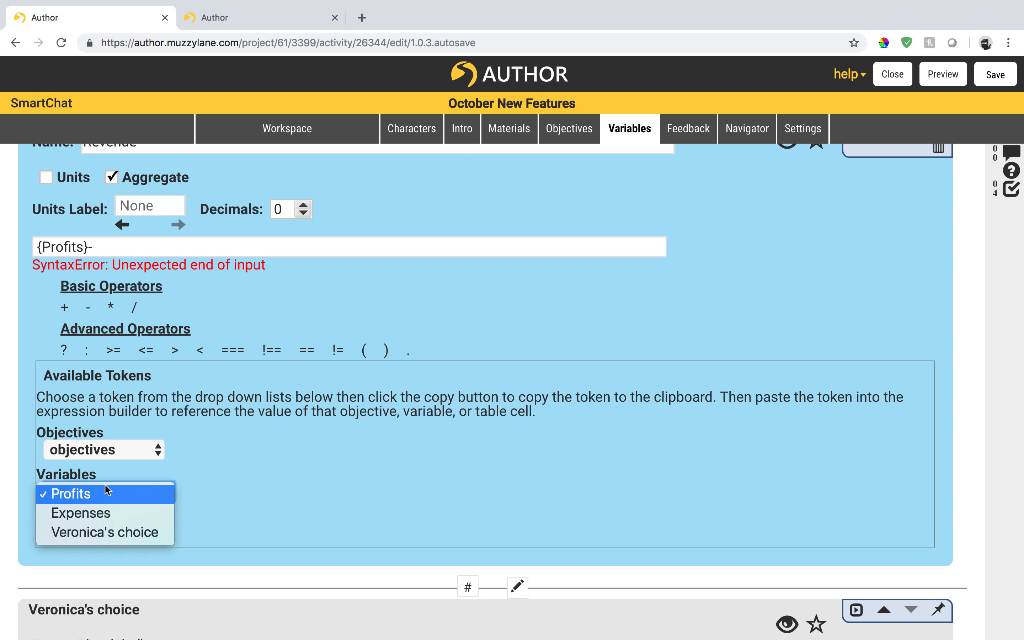
left_click(103, 513)
left_click(172, 557)
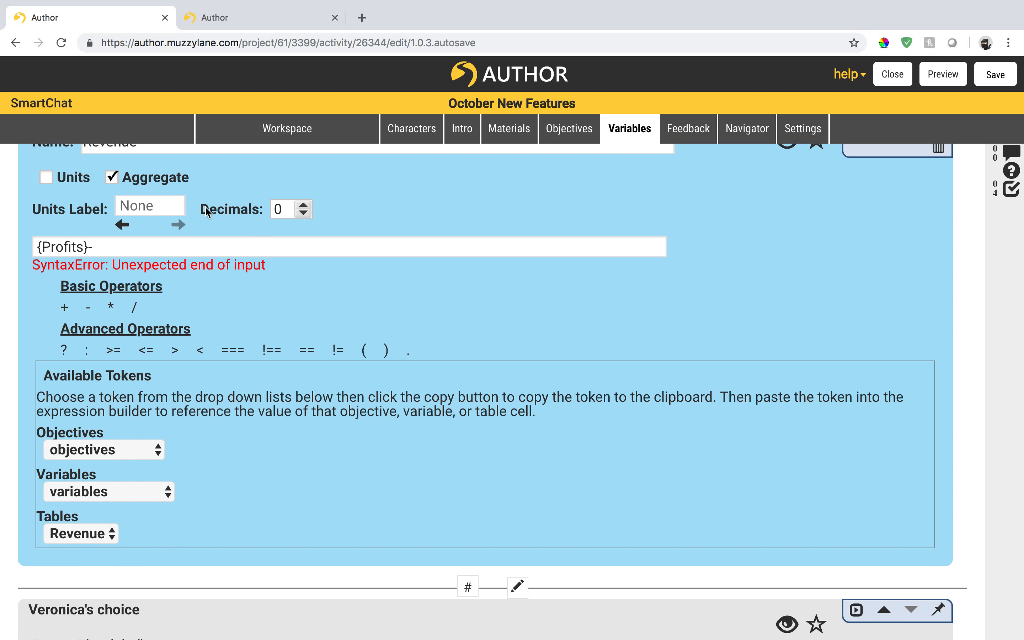
left_click(149, 250)
key("super+v")
left_click(252, 278)
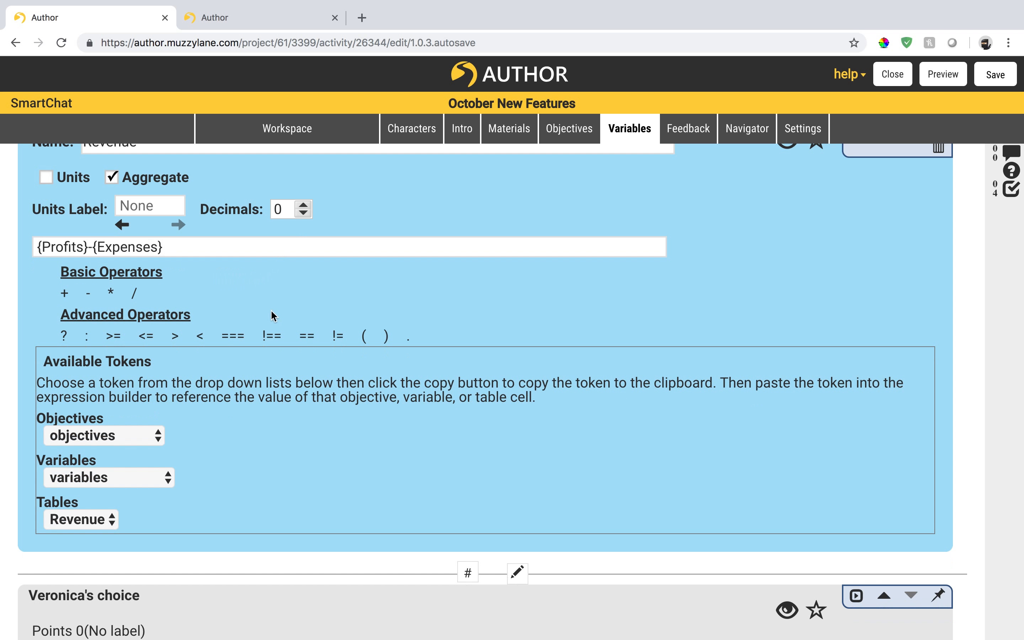
scroll(268, 440, "up", 3)
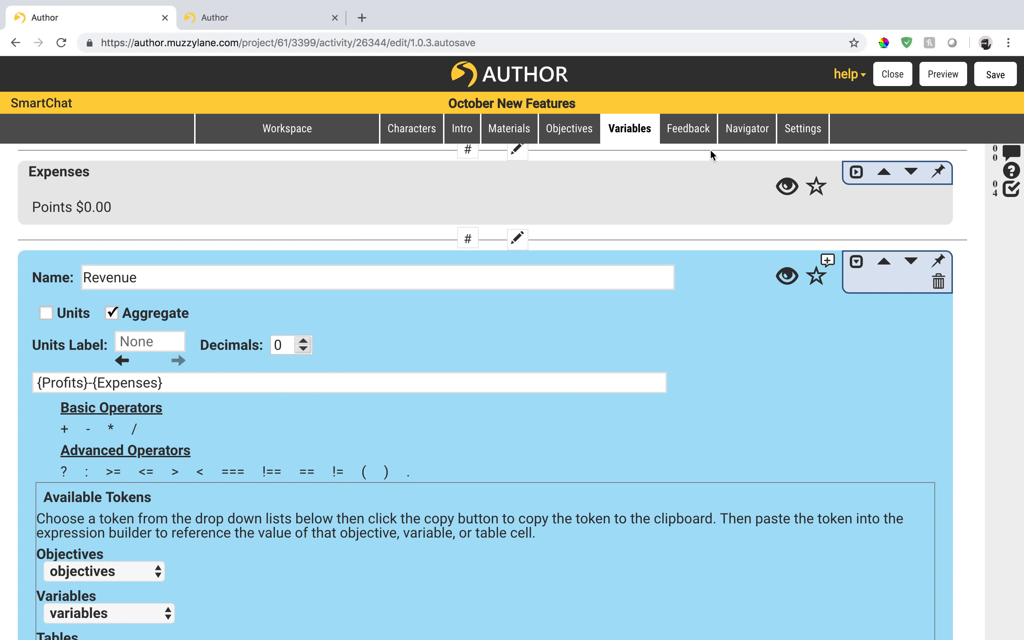
- Base the first feedback node, with the "You succeed!" and "You fail!" ranges, on the Revenue variable
left_click(701, 132)
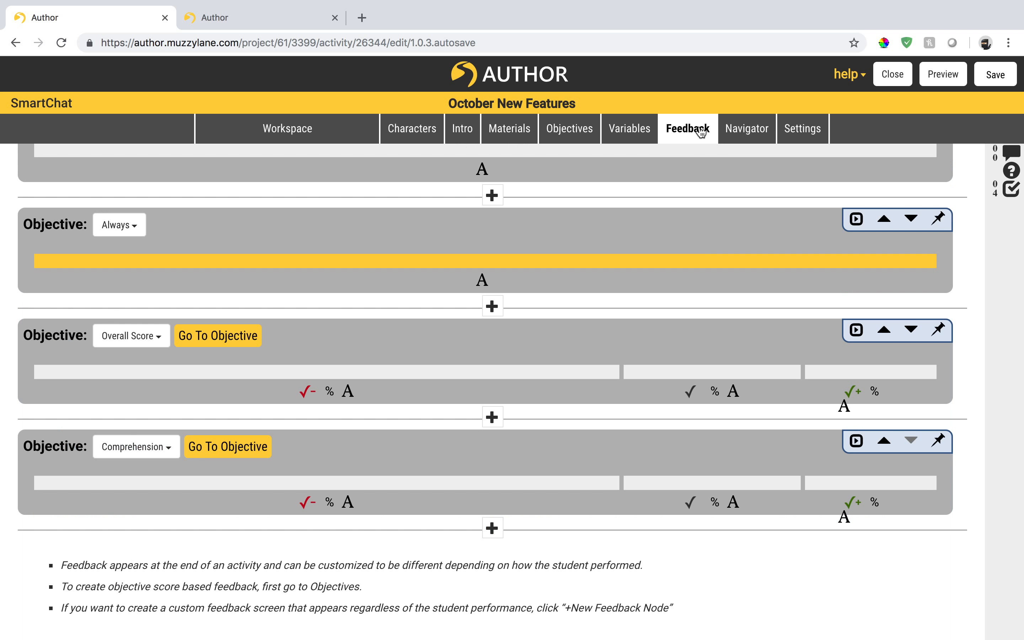
scroll(251, 254, "up", 3)
left_click(285, 224)
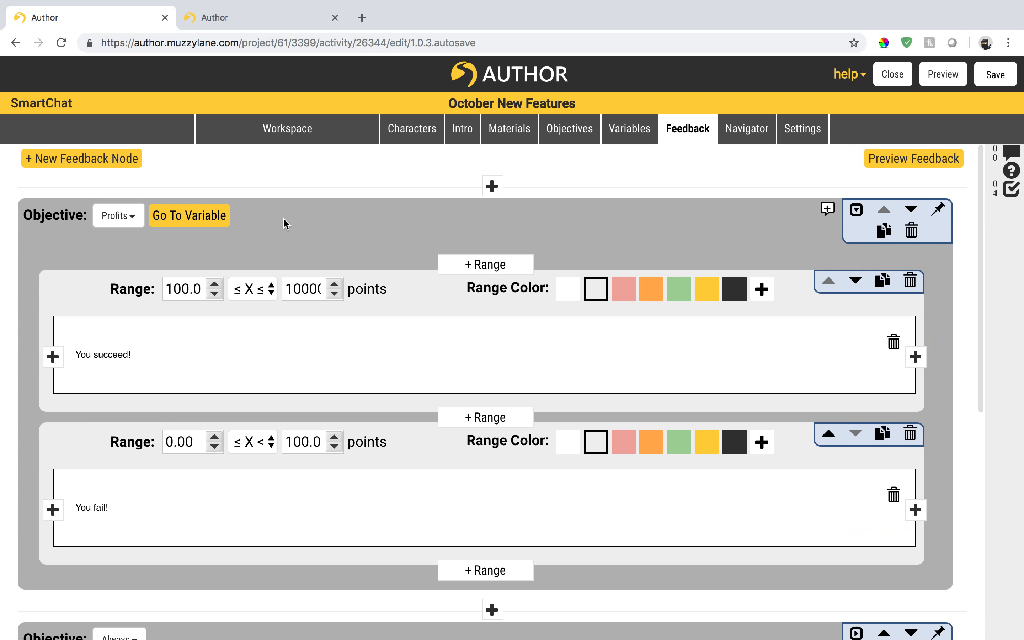
left_click(116, 216)
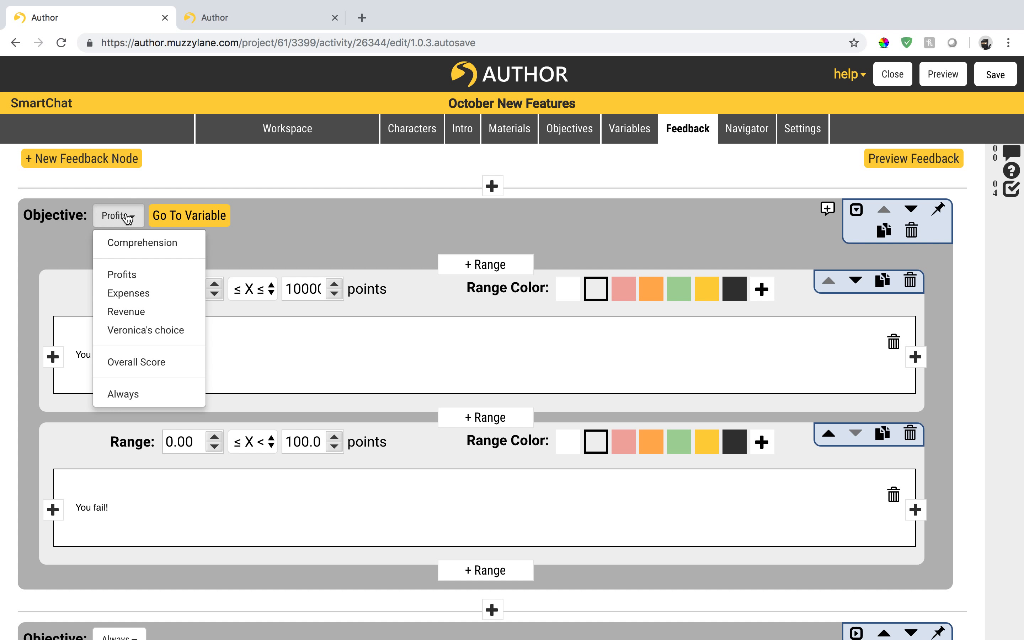
left_click(132, 312)
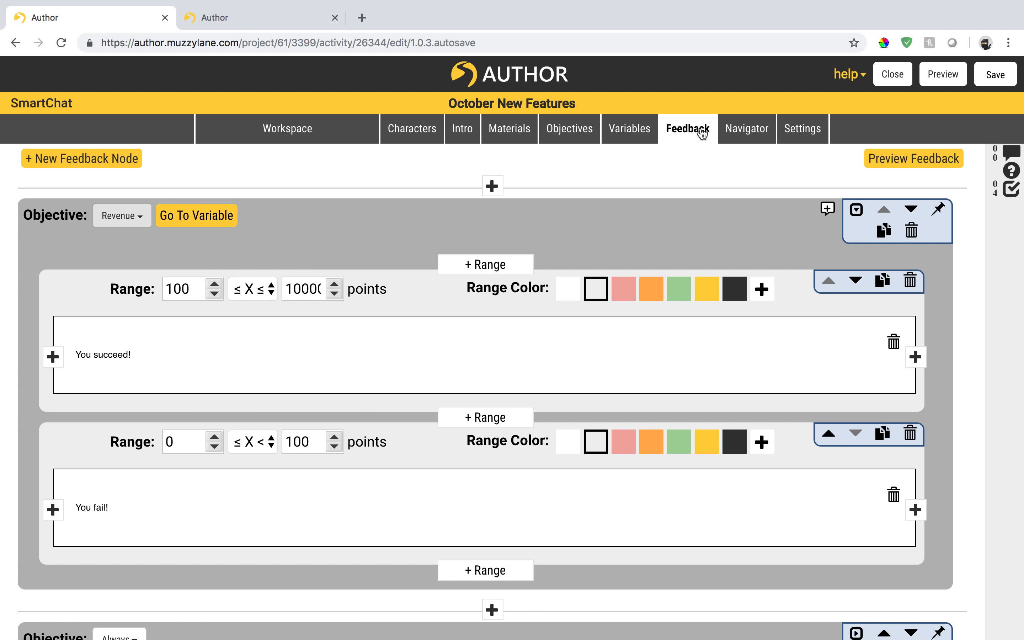
- Simulate the choices $20, $10 and Yes in Score Review Mode with variables shown and objectives hidden
left_click(747, 132)
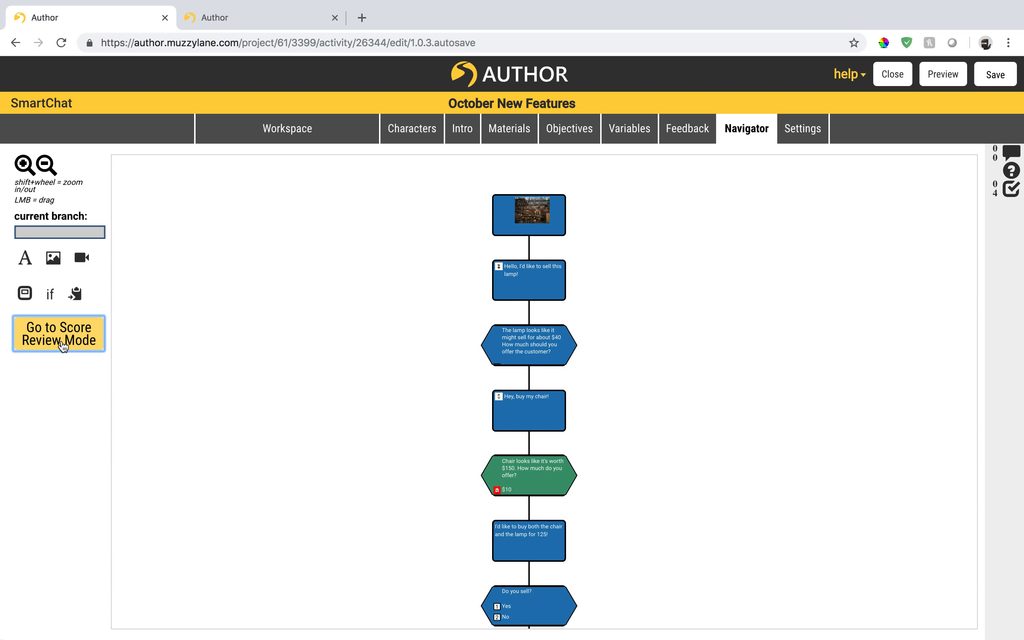
left_click(62, 342)
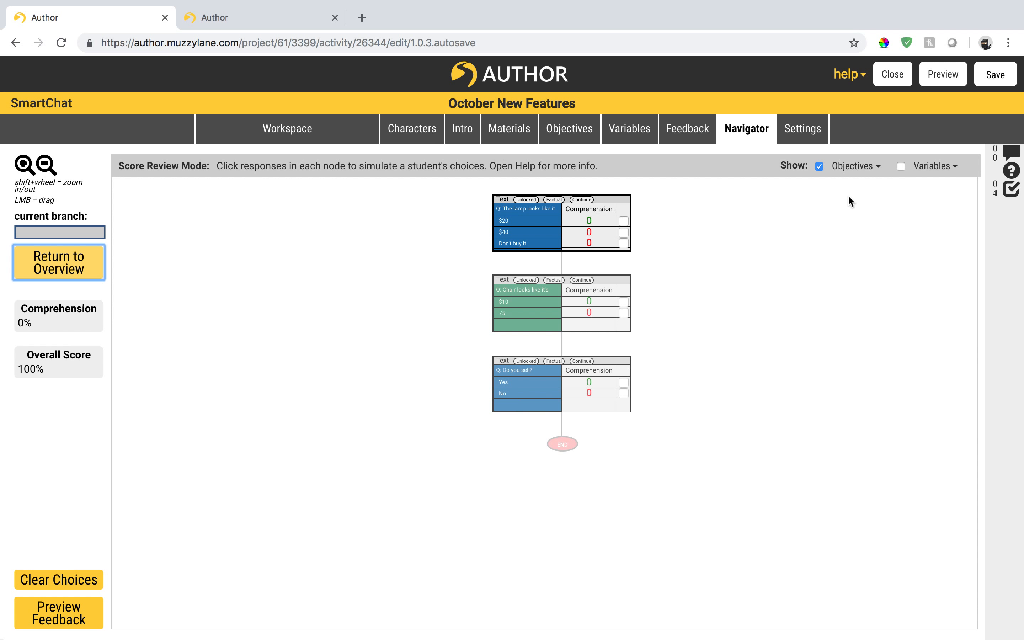
left_click(900, 166)
left_click(819, 167)
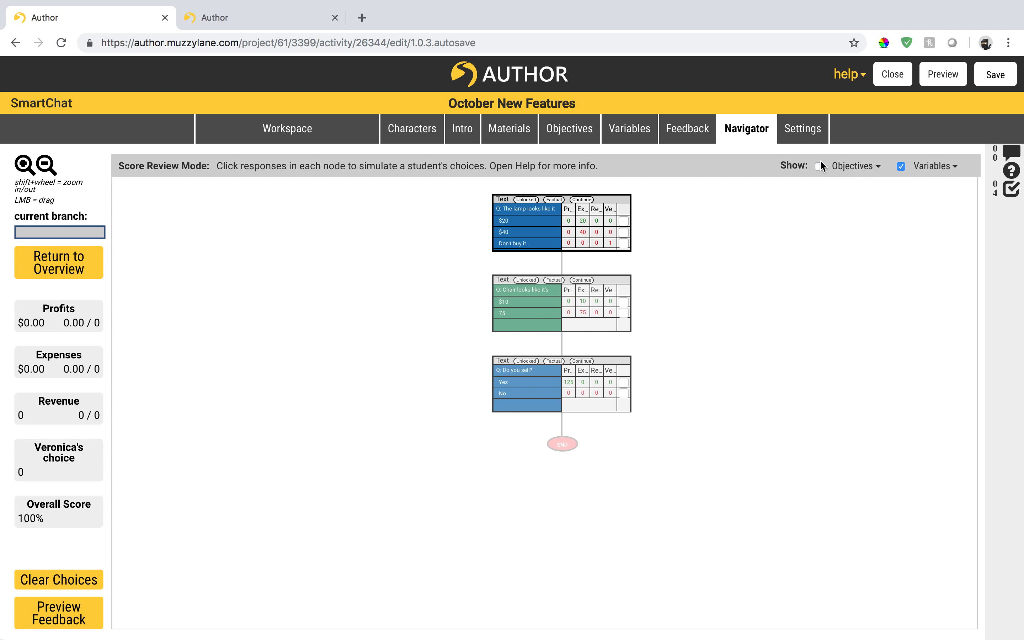
left_click(624, 221)
left_click(624, 301)
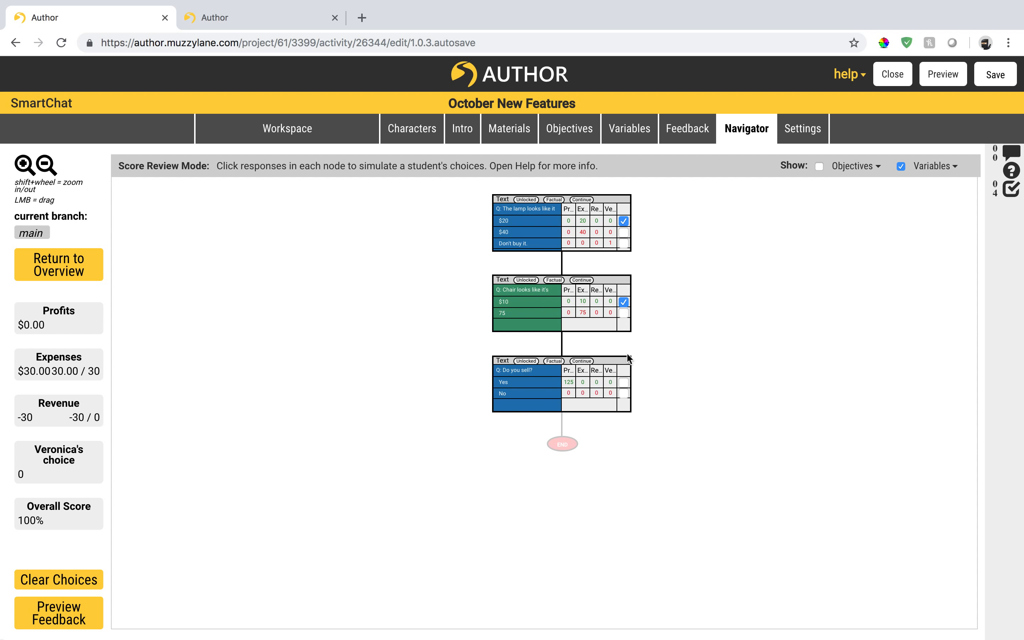
left_click(623, 382)
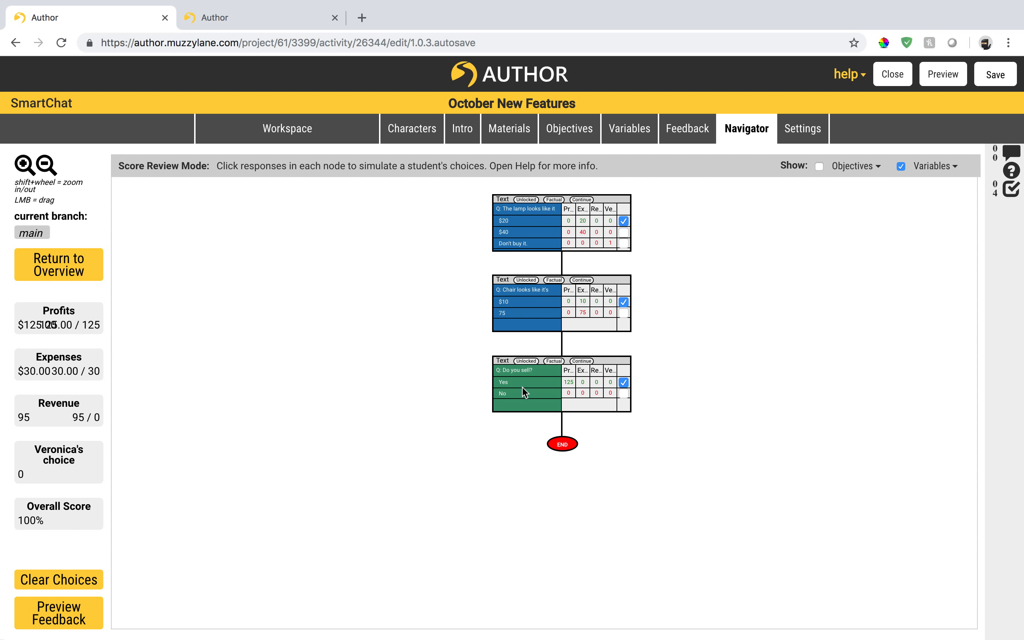
- Set the Profits change for the Yes response of the "Do you sell?" question to 150
double_click(539, 381)
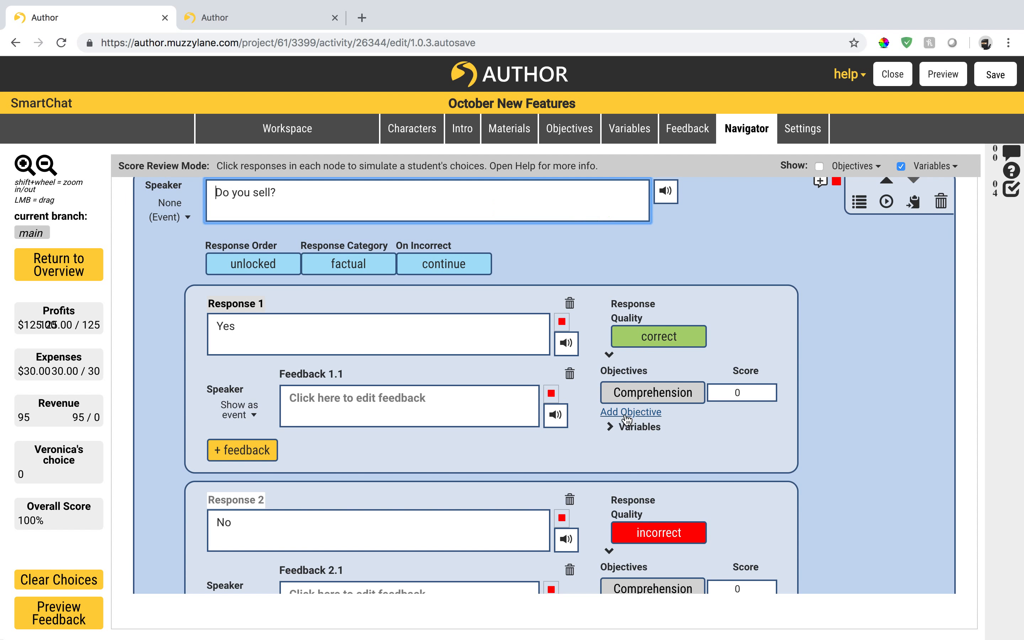
scroll(625, 425, "down", 3)
scroll(625, 425, "up", 3)
scroll(706, 530, "down", 3)
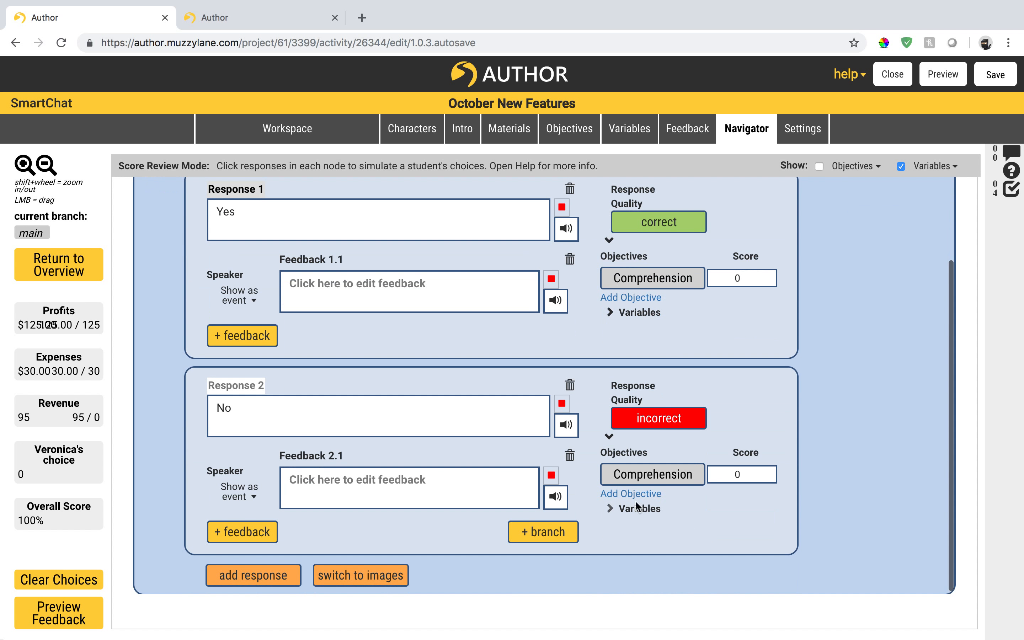
left_click(649, 313)
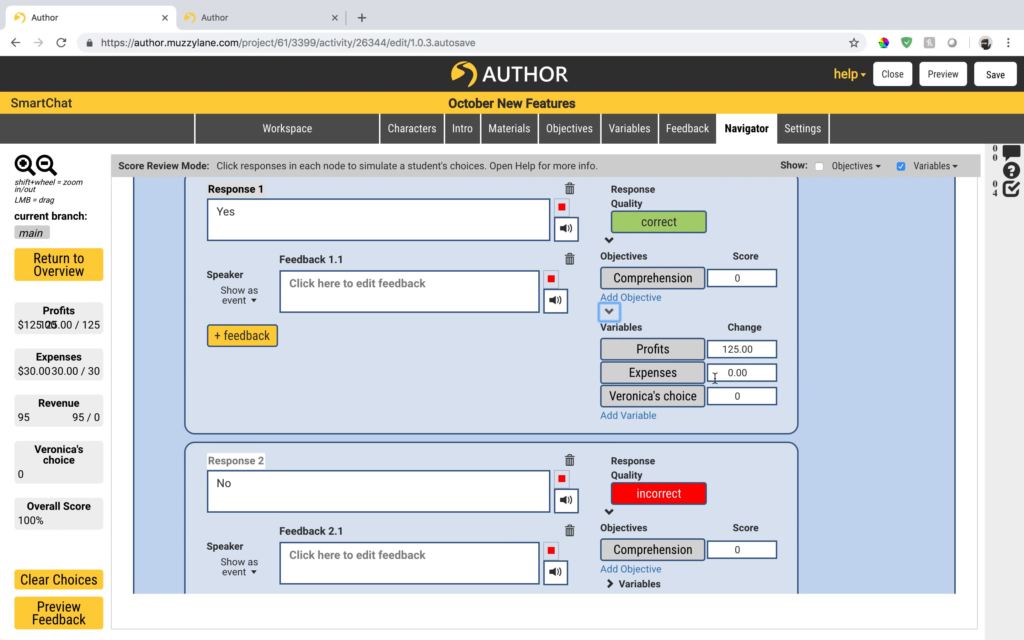
left_click(739, 349)
key("BackSpace")
key("BackSpace")
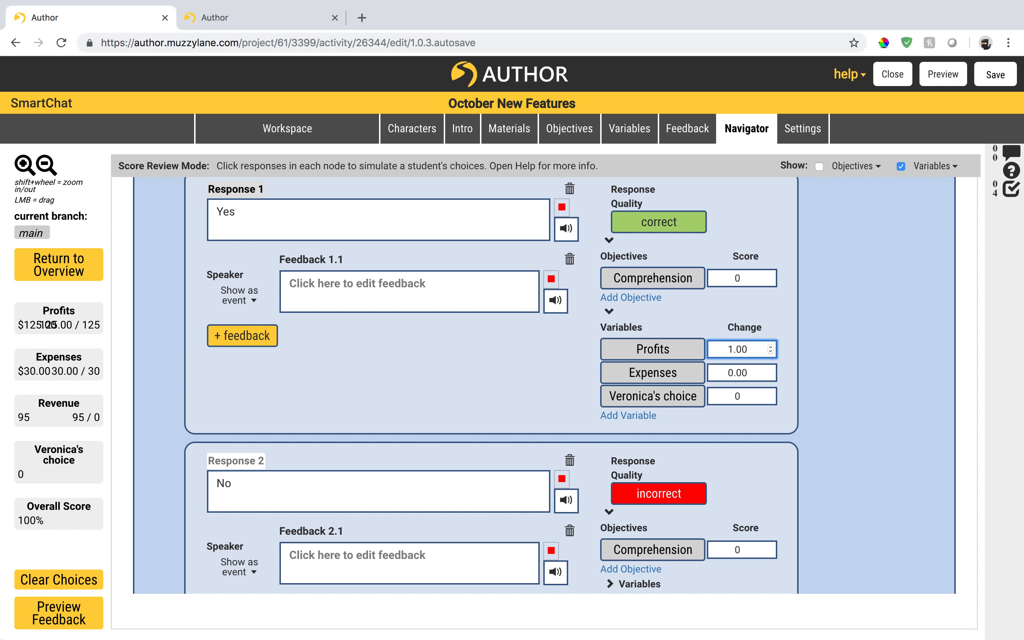
type("50")
left_click(963, 352)
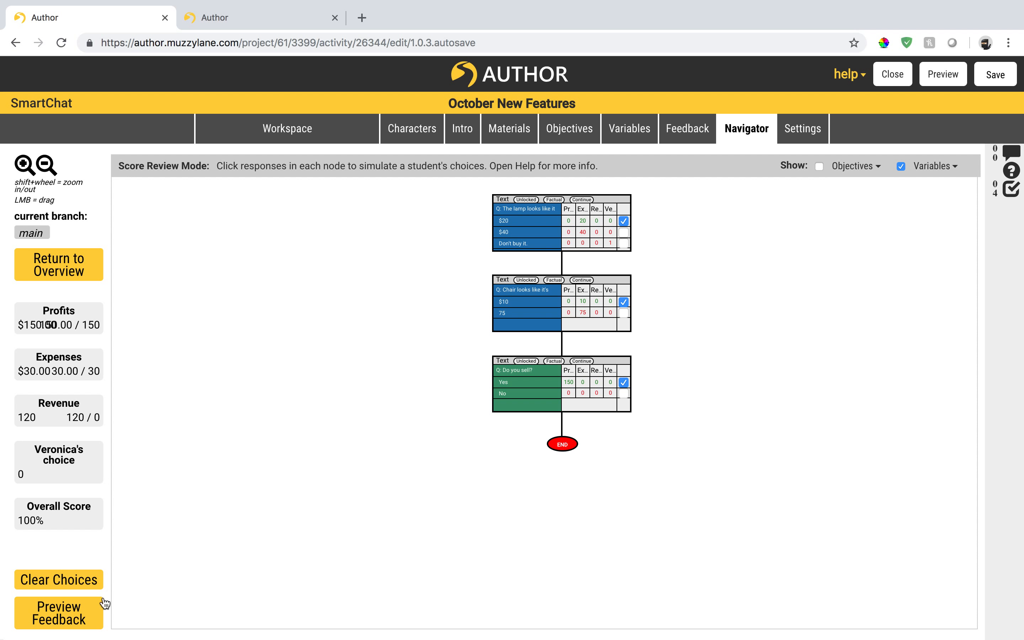
- Preview the end feedback for the simulated choices, return to score review and save the activity
left_click(87, 616)
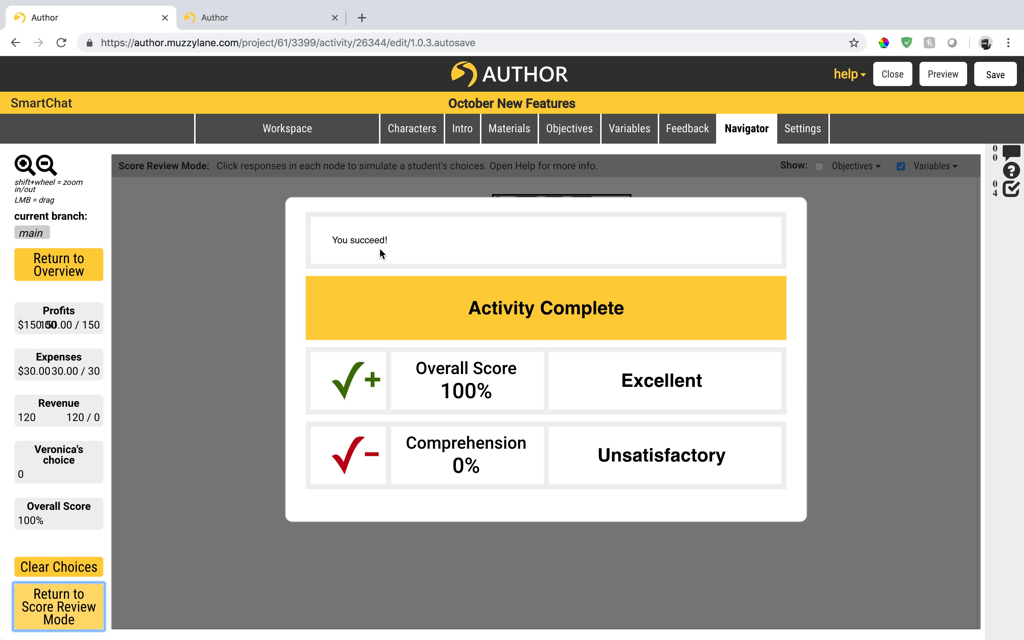
left_click(215, 411)
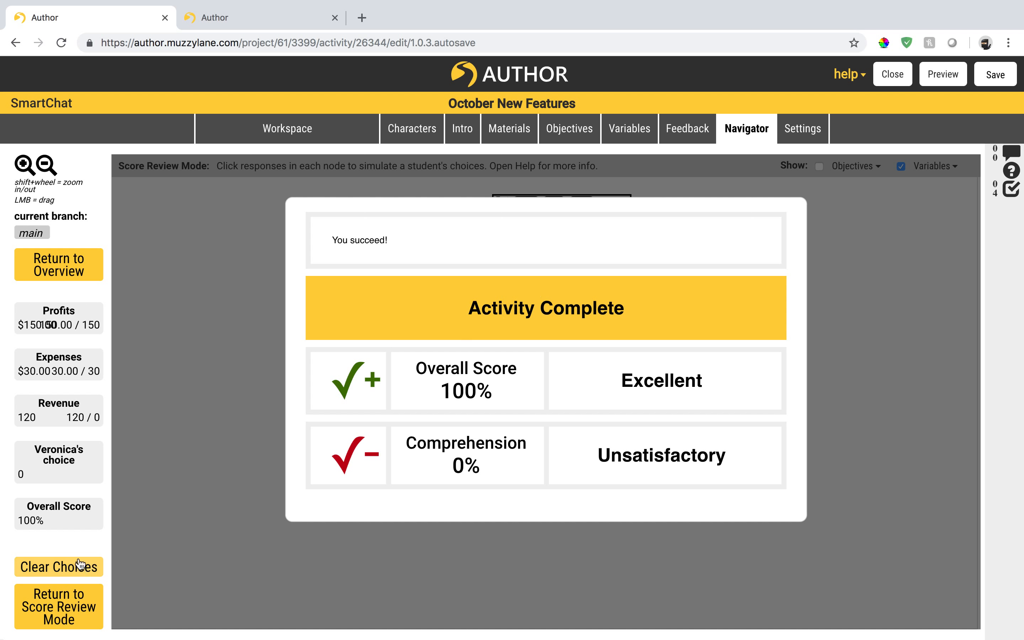
left_click(82, 604)
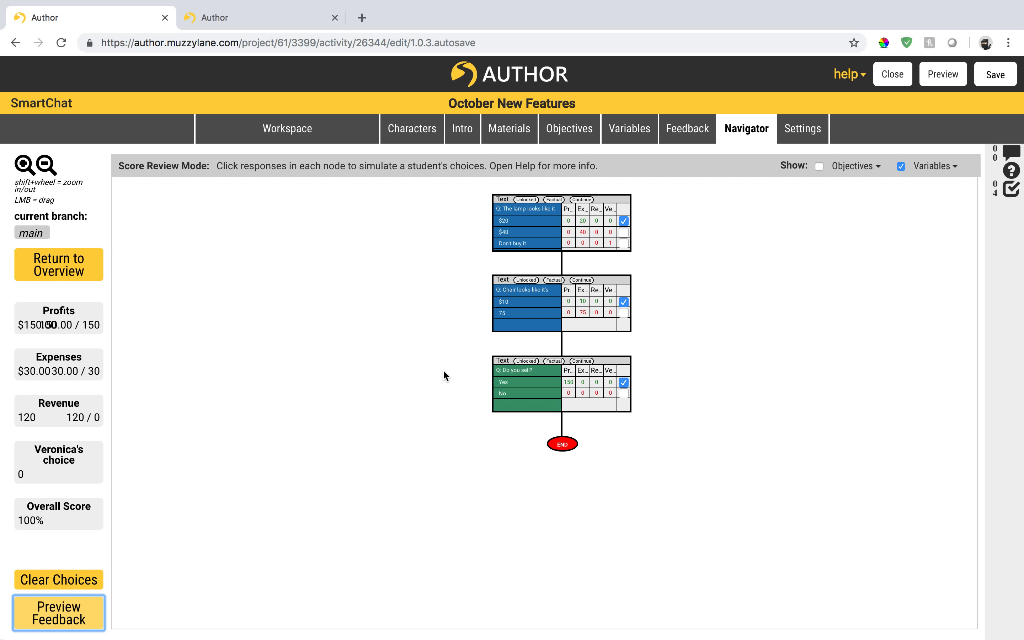
left_click(1011, 77)
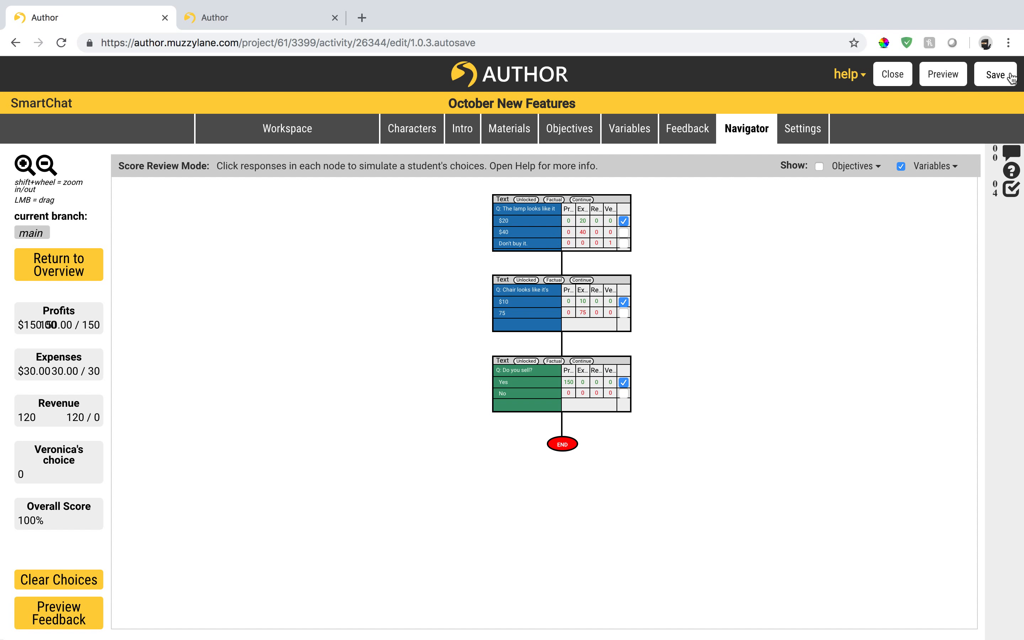
left_click(532, 322)
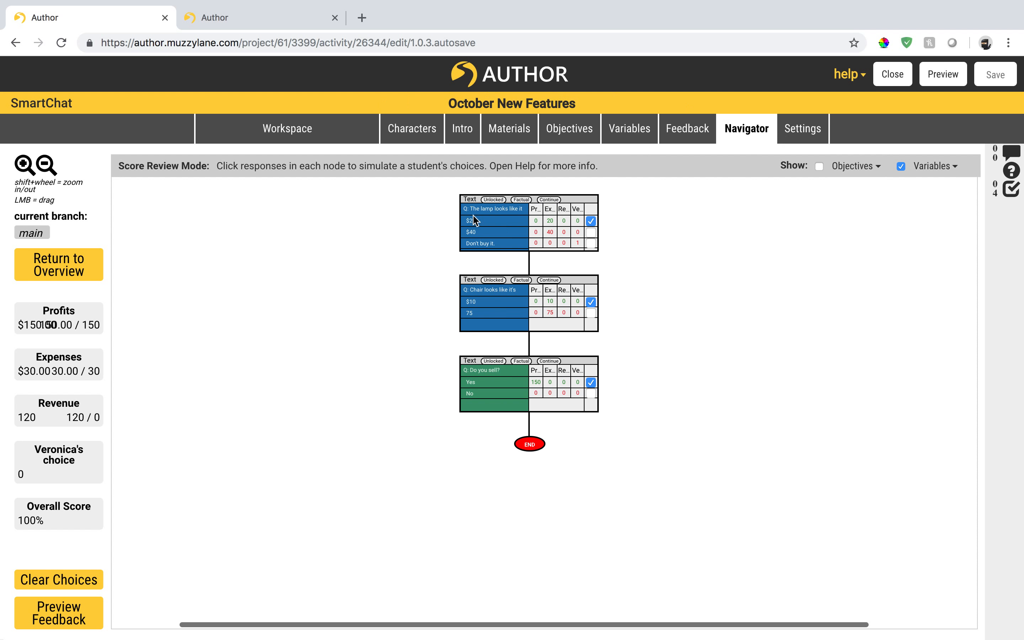
- Return to the overview and change the buyer's offer text to "I'd like to buy both the chair and the lamp for 150!"
left_click(82, 260)
scroll(553, 474, "down", 1)
scroll(552, 474, "down", 5)
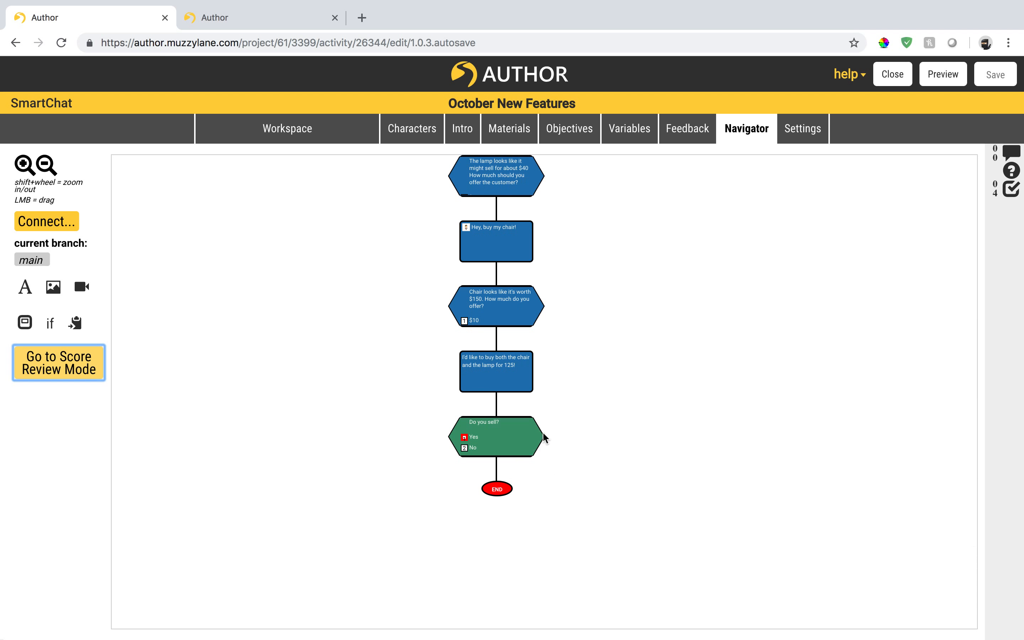
left_click(521, 383)
left_click(461, 196)
key("BackSpace")
key("BackSpace")
type("50")
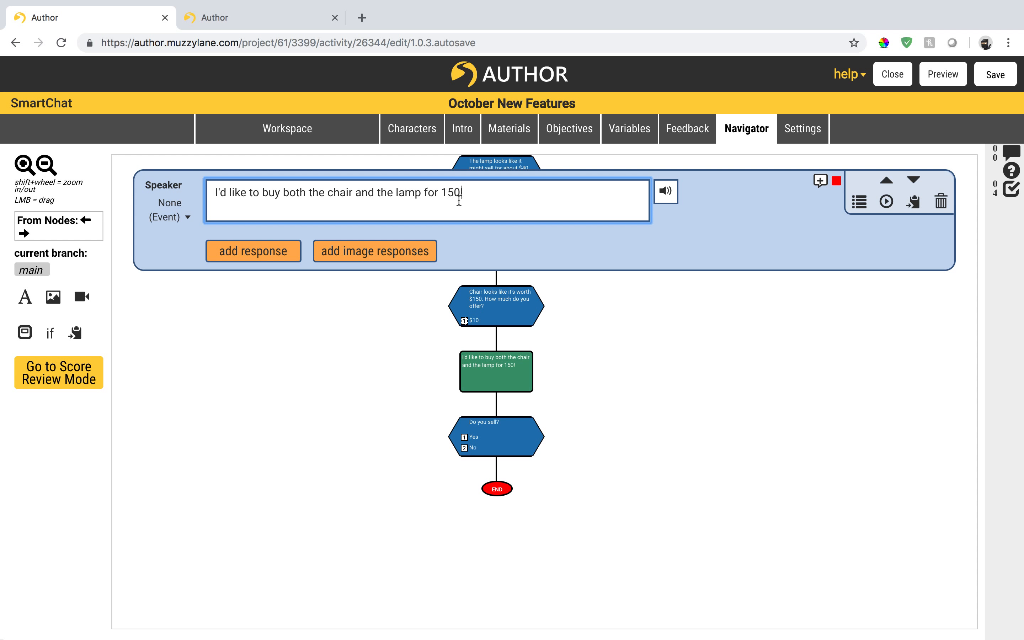
left_click(637, 377)
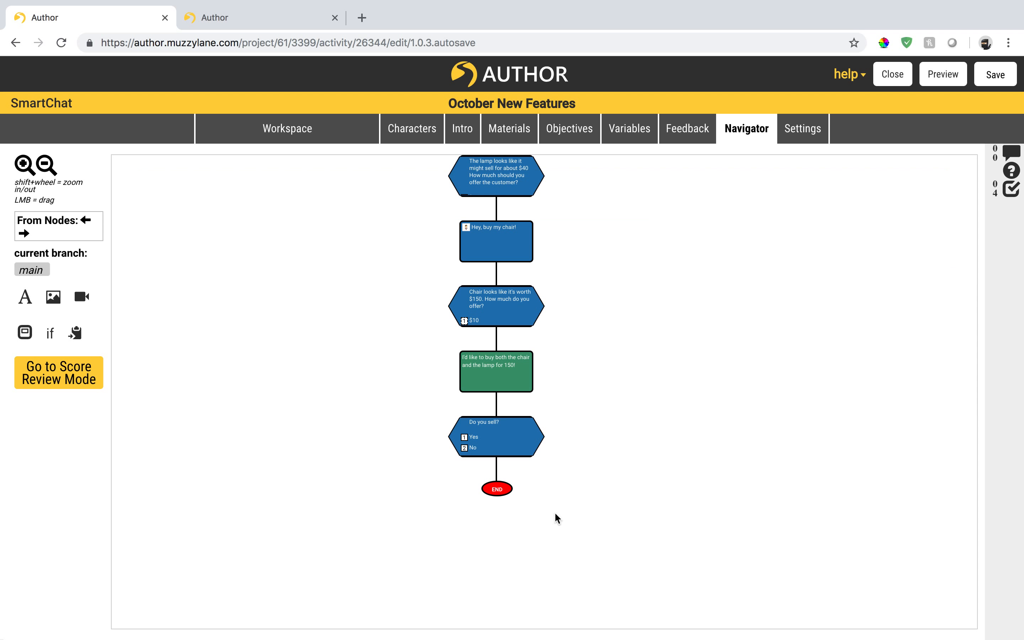
- Add a conditional node directly after the "Do you sell?" question
left_click(534, 447)
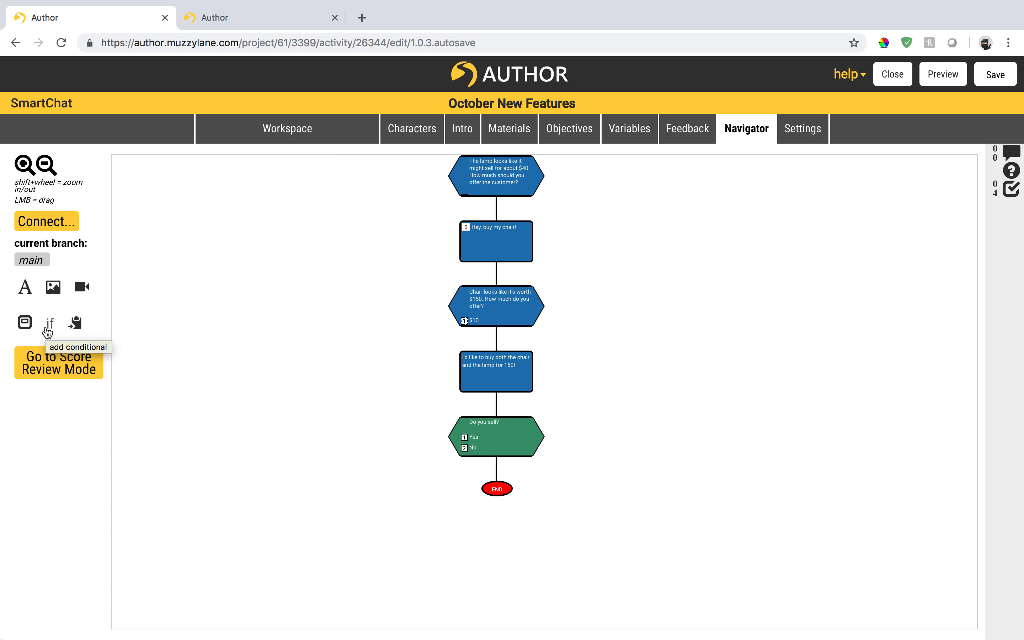
left_click(50, 325)
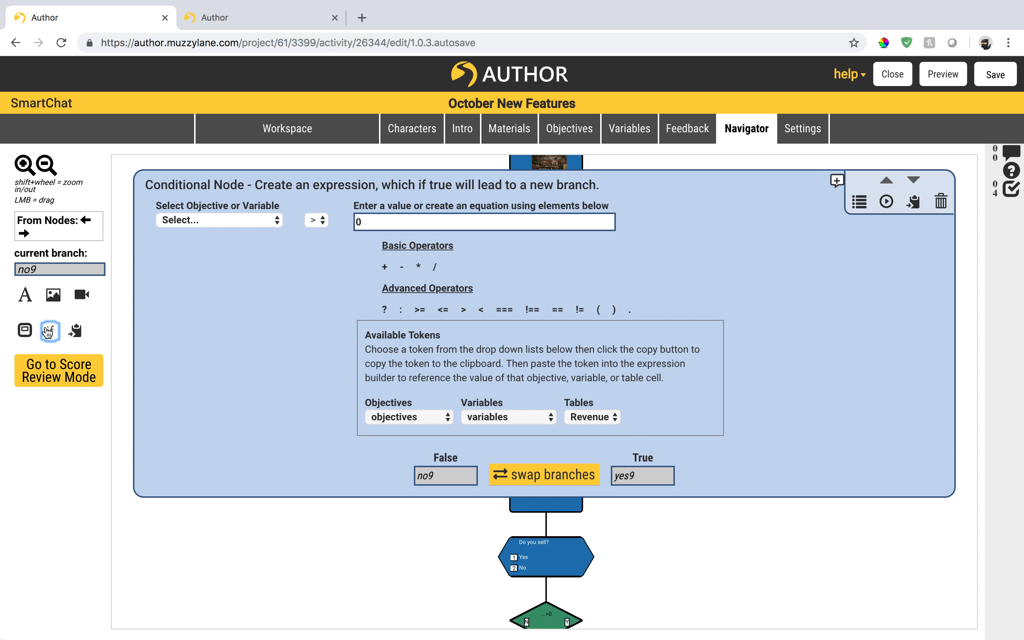
left_click(887, 169)
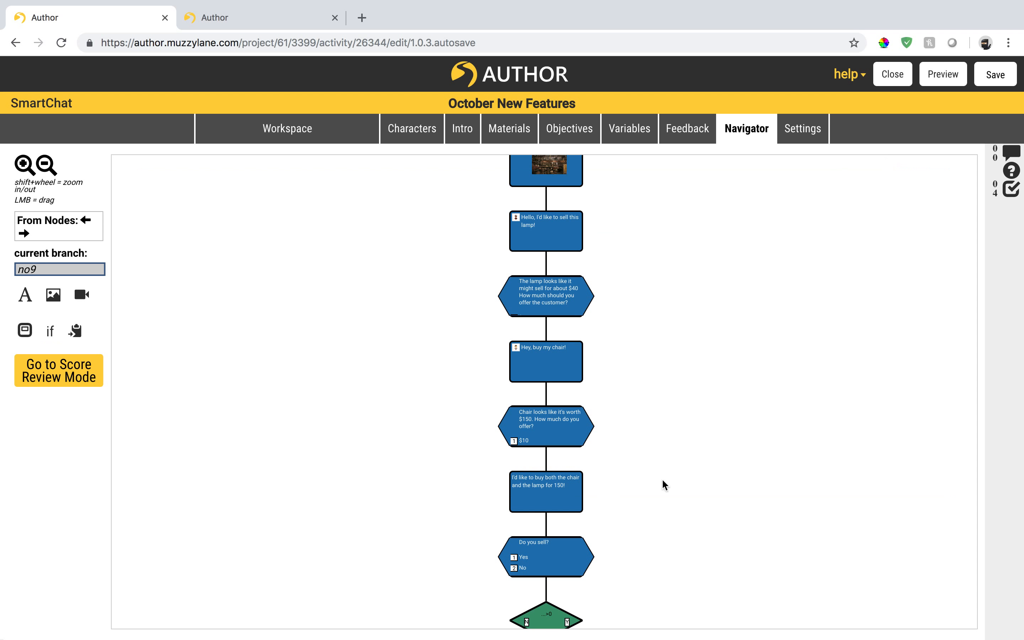
scroll(647, 520, "down", 4)
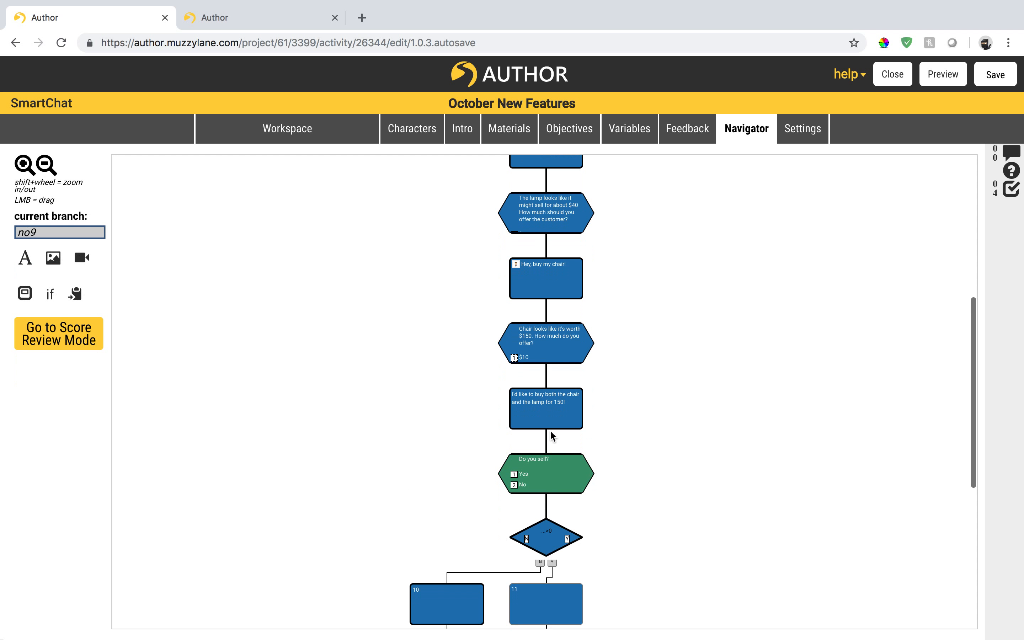
left_click(25, 260)
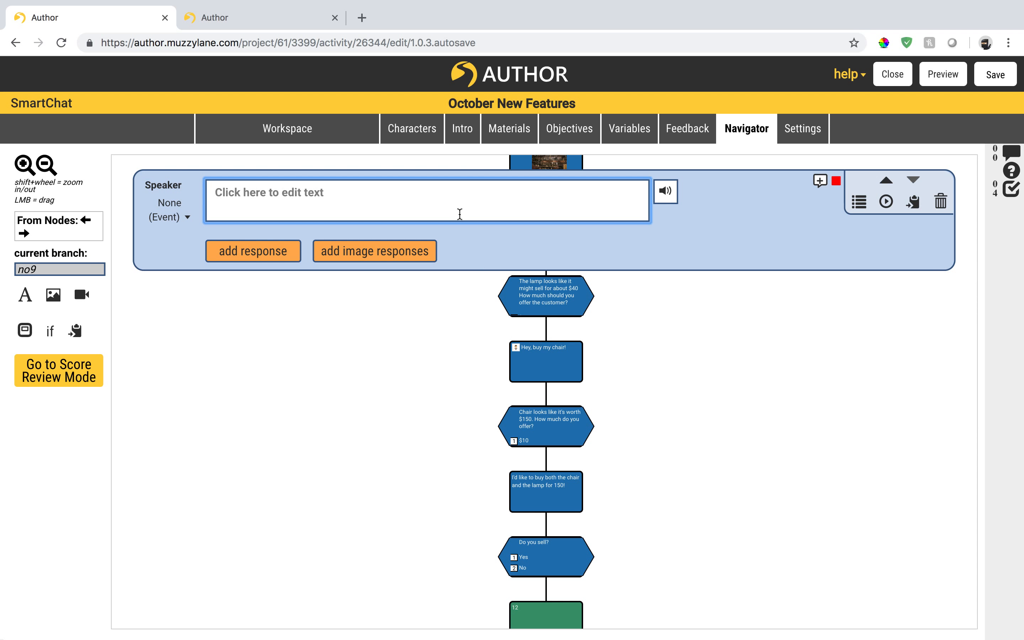
left_click(940, 202)
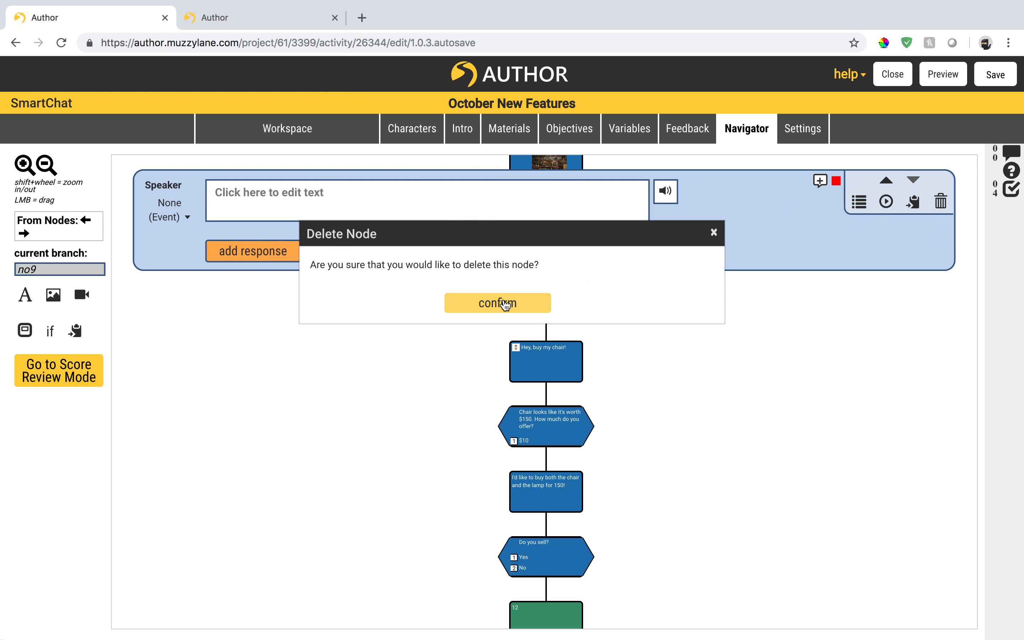
left_click(505, 303)
- Set the conditional node below the "Do you sell?" question to test the Veronica's choice variable
scroll(596, 431, "down", 3)
left_click(548, 465)
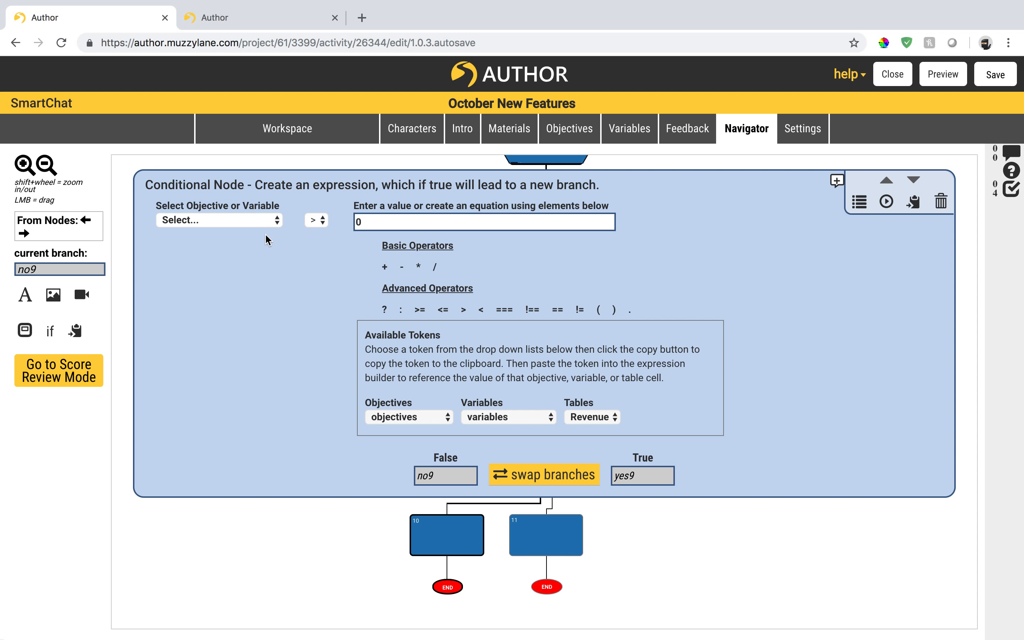
left_click(270, 221)
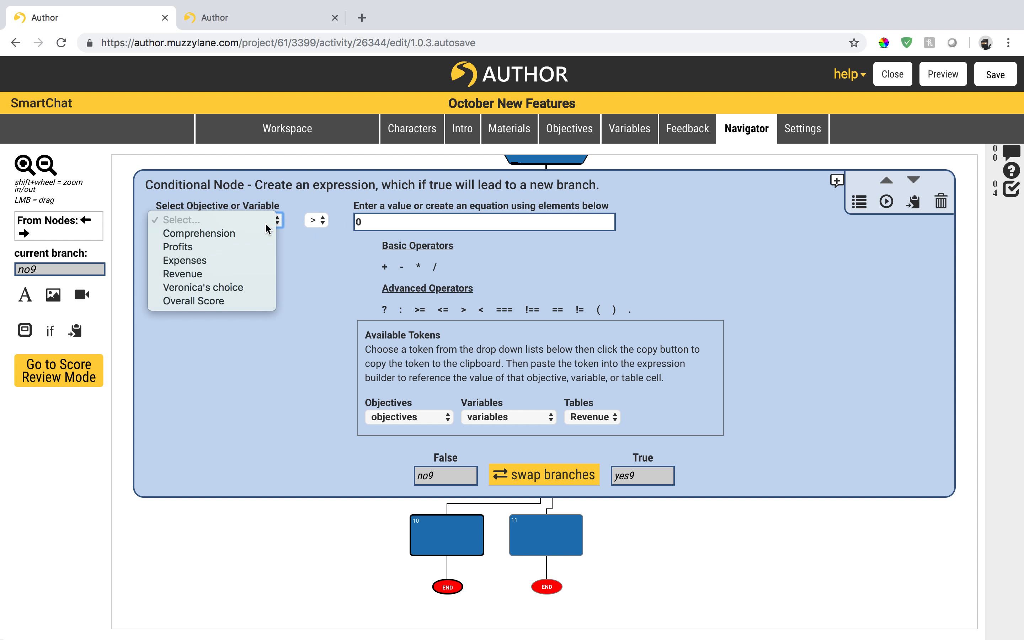
left_click(246, 291)
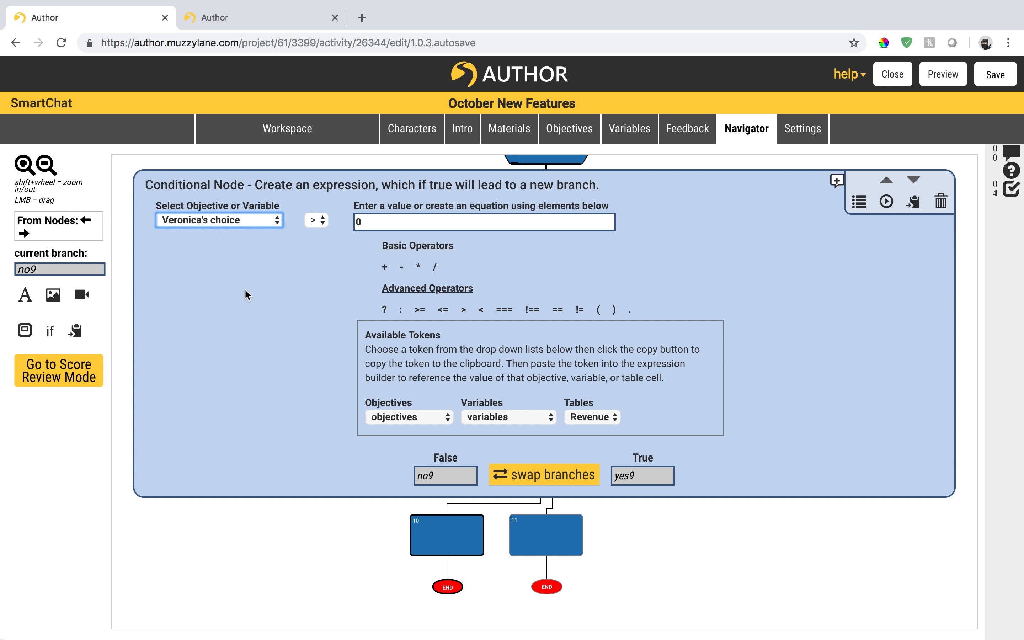
left_click(254, 261)
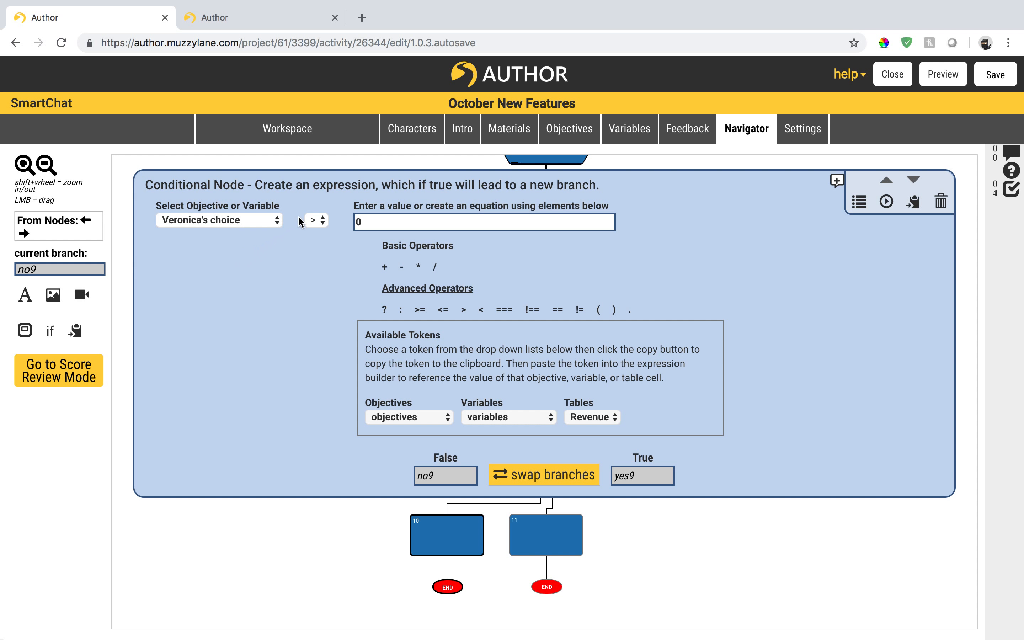
- Set the conditional node to be true when Veronica's choice is less than 1
left_click(371, 221)
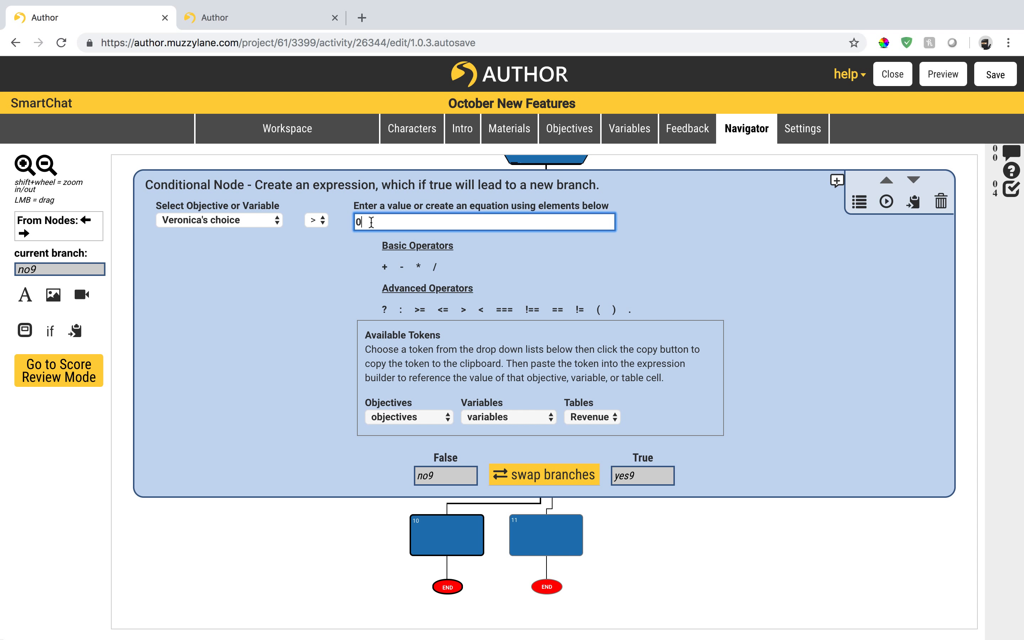
left_click(324, 224)
left_click(325, 224)
left_click(324, 223)
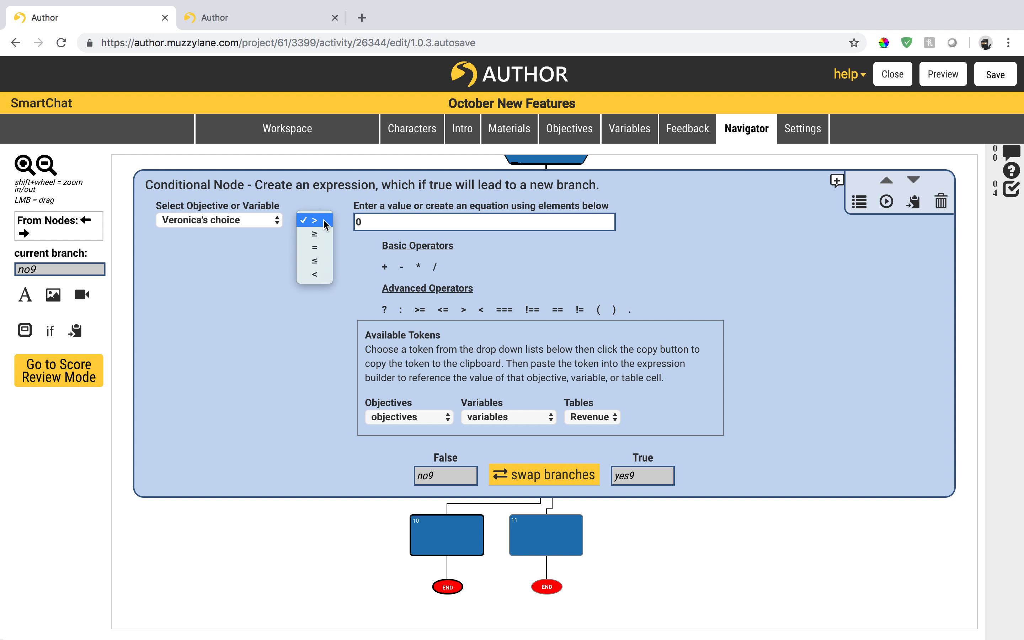
left_click(323, 276)
left_click(362, 224)
key("BackSpace")
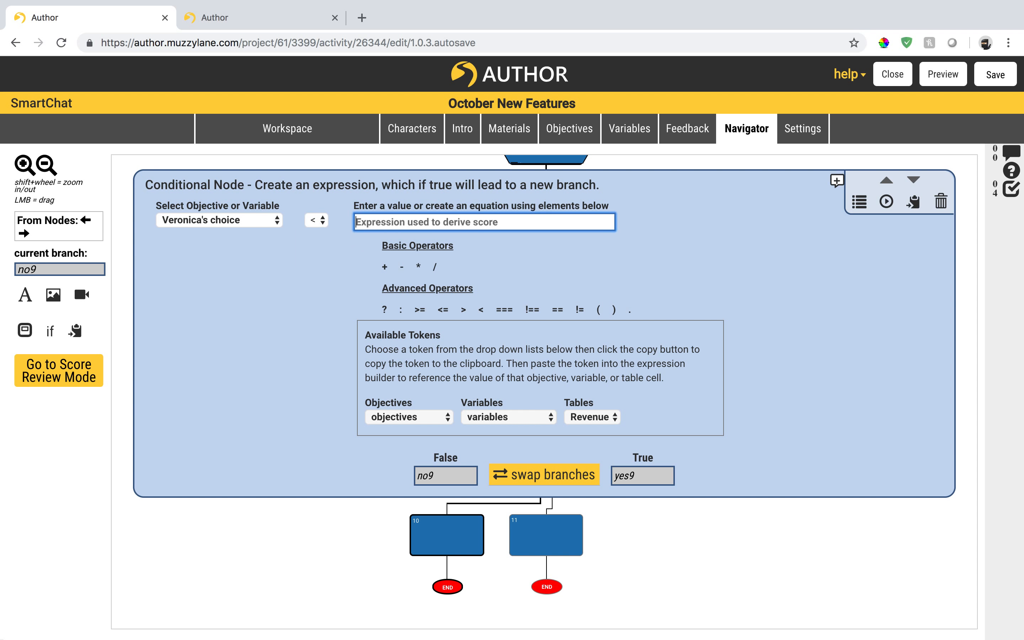
type("1")
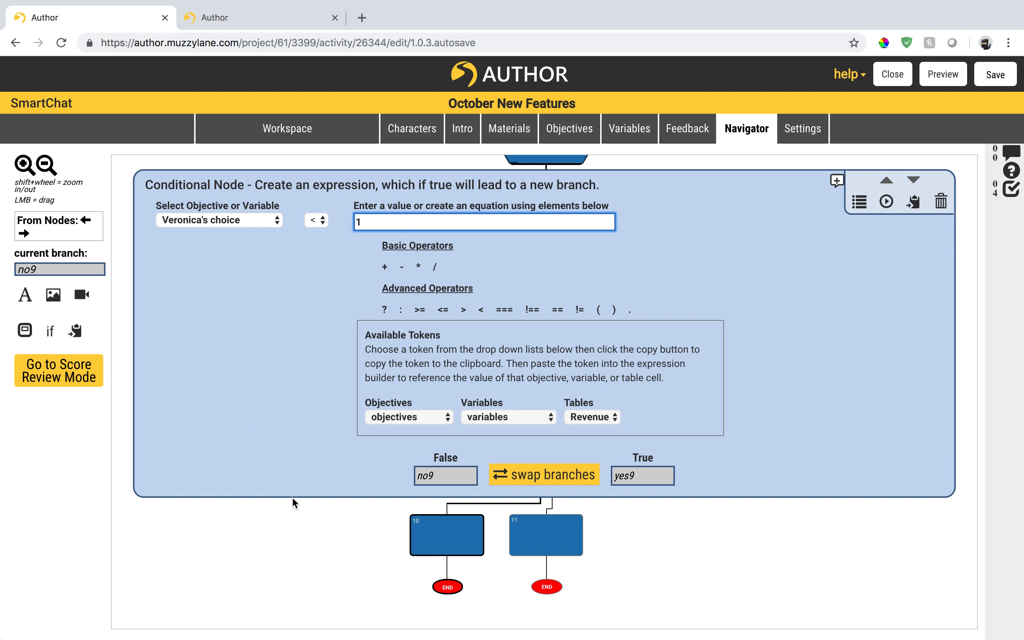
- Name the conditional node's True branch "Returns" and its False branch "Doesn't", and close the node
double_click(641, 473)
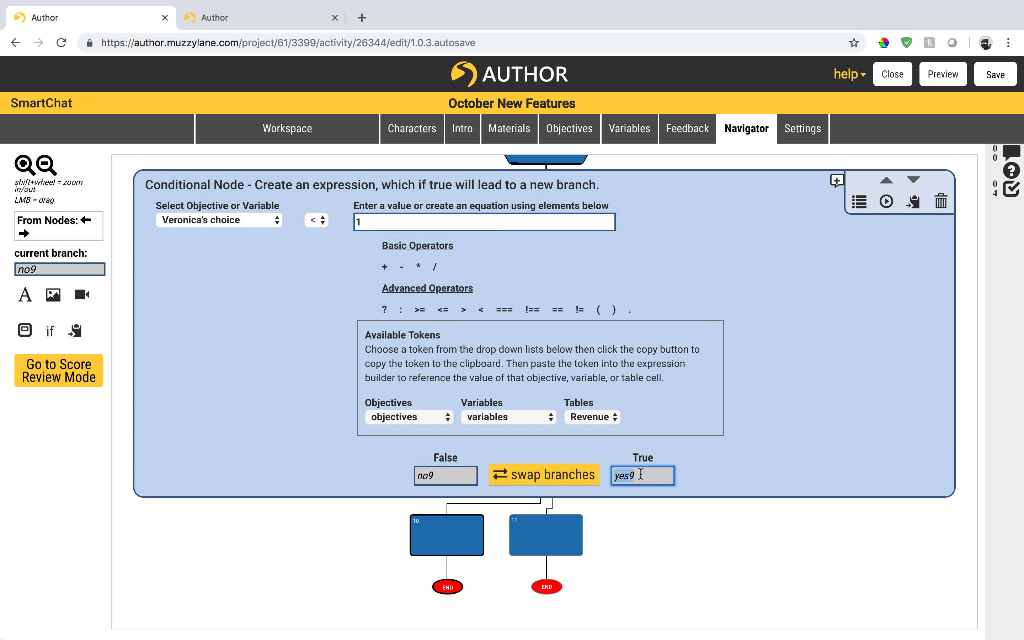
key("BackSpace")
type("She")
type("s")
double_click(449, 468)
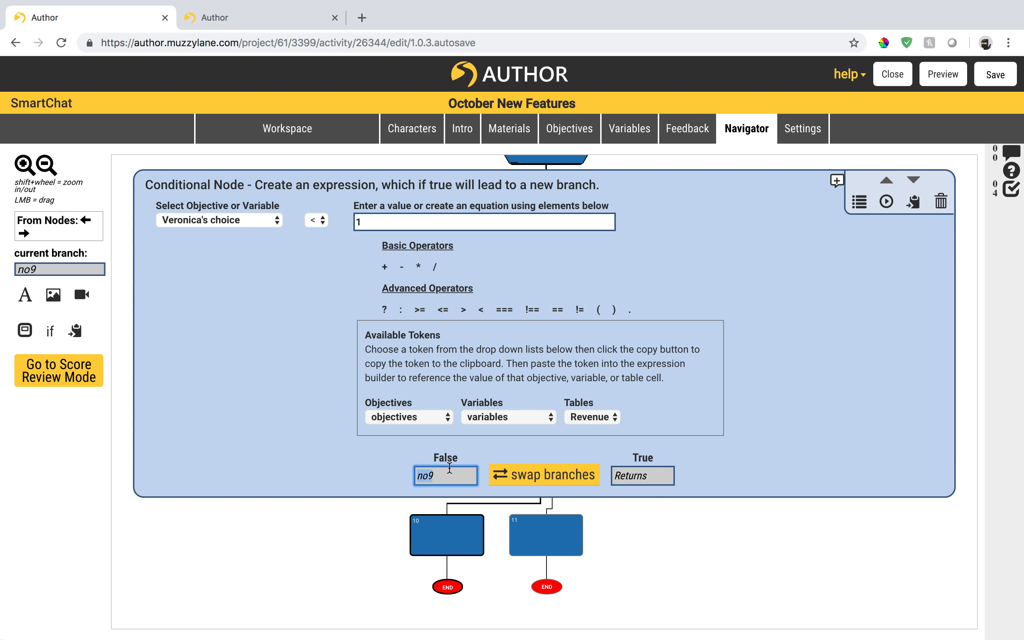
type("Does")
left_click(666, 565)
- Examine the variable changes assigned to each response in the chair and lamp offer questions, especially Veronica's choice
scroll(558, 334, "up", 4)
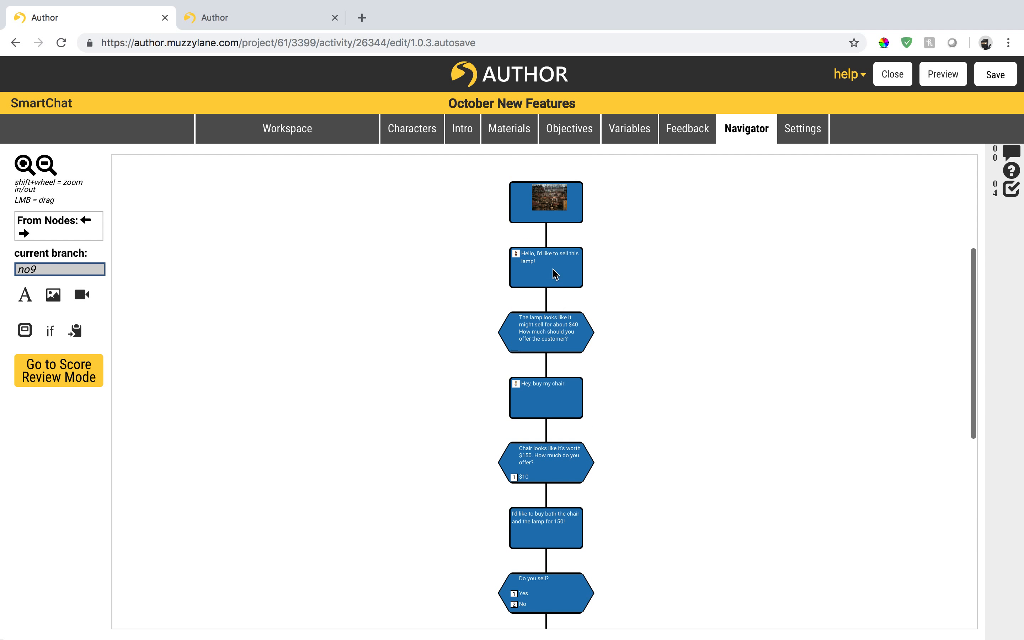
left_click(558, 459)
scroll(579, 456, "down", 5)
scroll(580, 456, "down", 3)
scroll(580, 456, "up", 6)
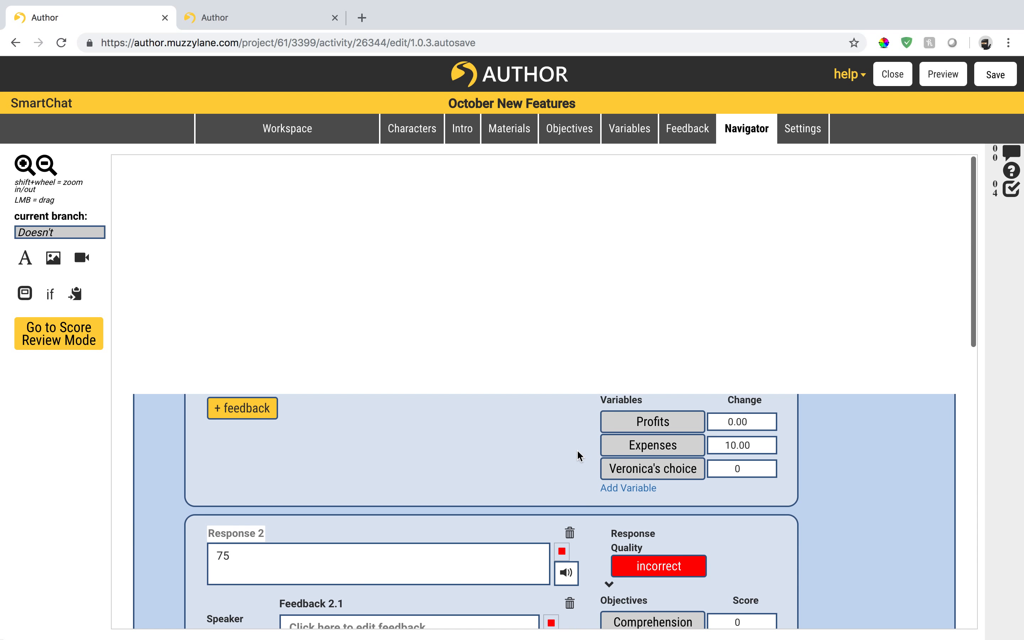
scroll(580, 456, "up", 4)
scroll(806, 345, "down", 5)
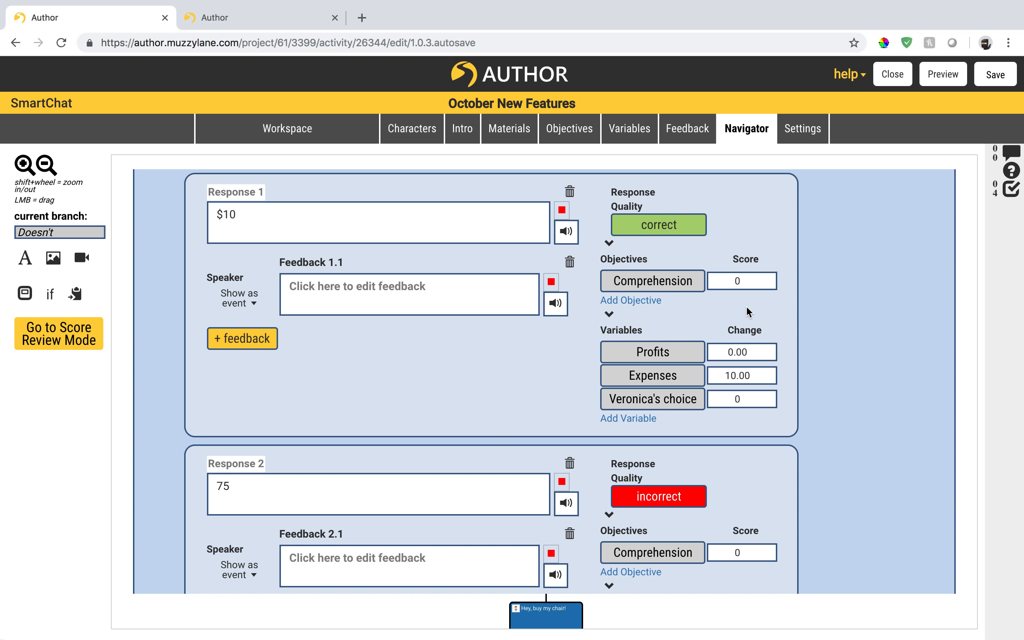
left_click(121, 413)
scroll(451, 407, "down", 3)
scroll(451, 407, "down", 1)
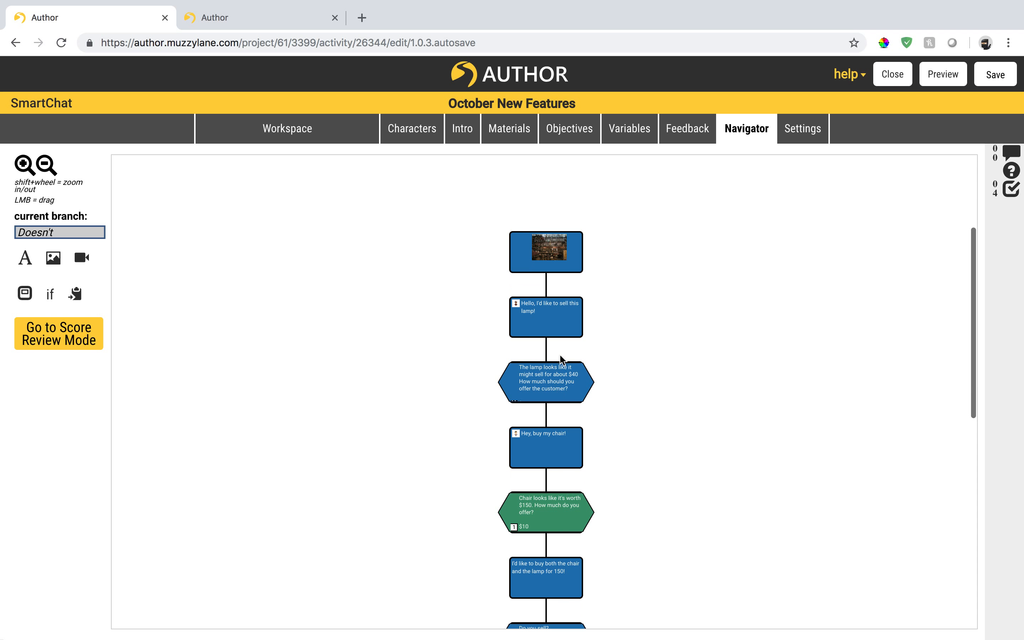
left_click(561, 378)
scroll(515, 452, "down", 5)
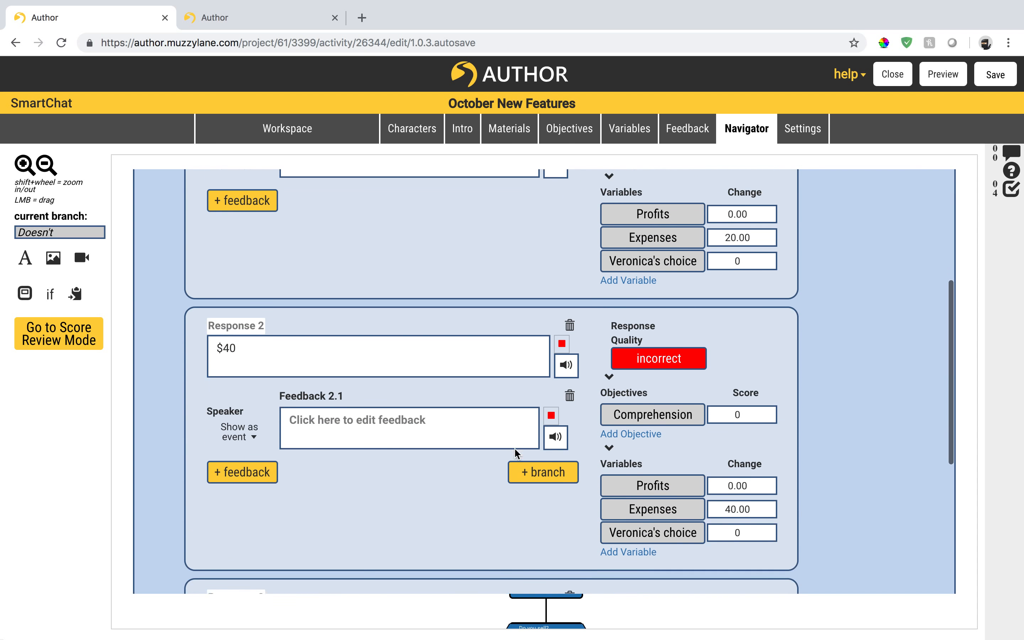
scroll(515, 452, "down", 6)
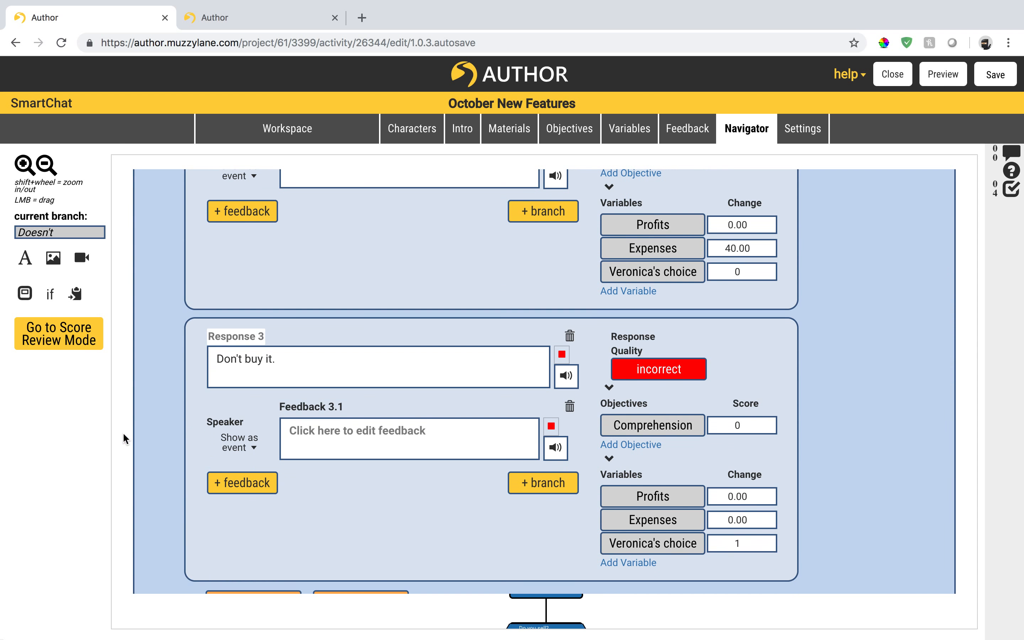
left_click(124, 439)
- Review the conditional node's expression and trace which empty nodes its True and False branches lead to
scroll(515, 465, "down", 10)
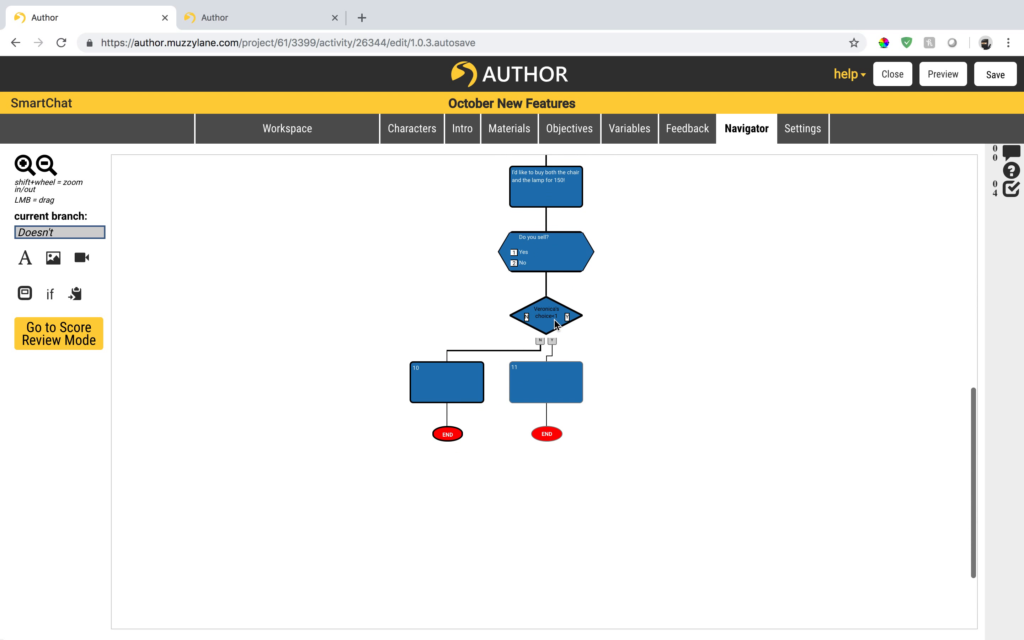
left_click(556, 325)
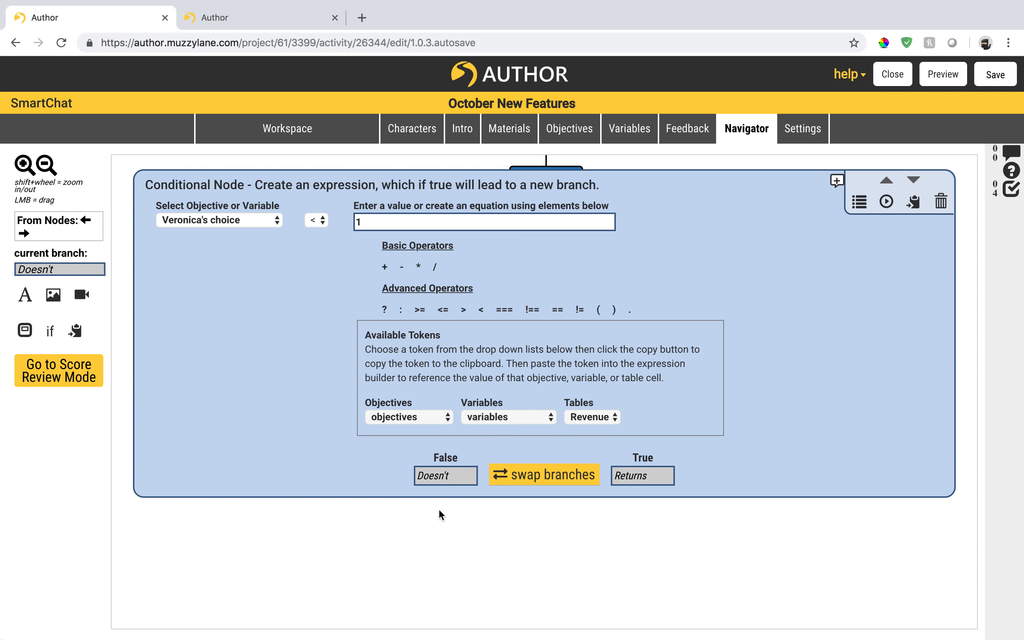
left_click(432, 526)
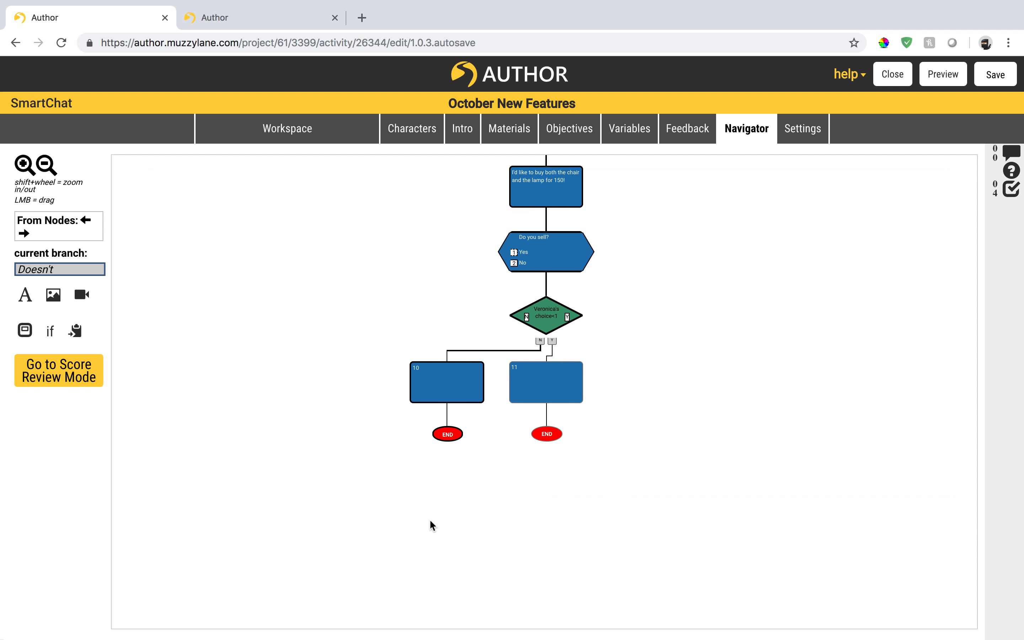
left_click(553, 325)
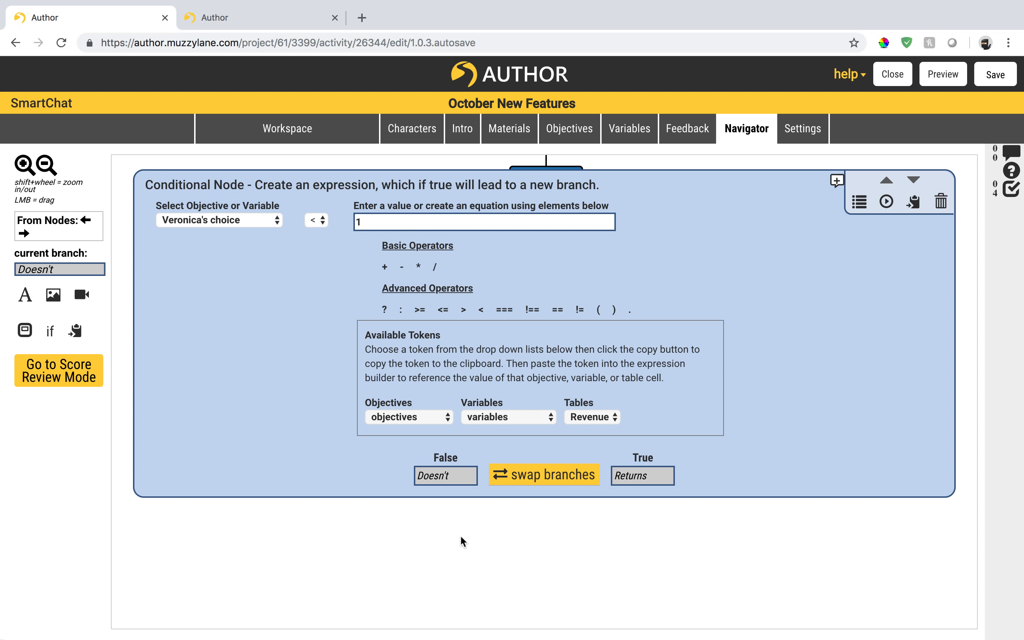
left_click(485, 527)
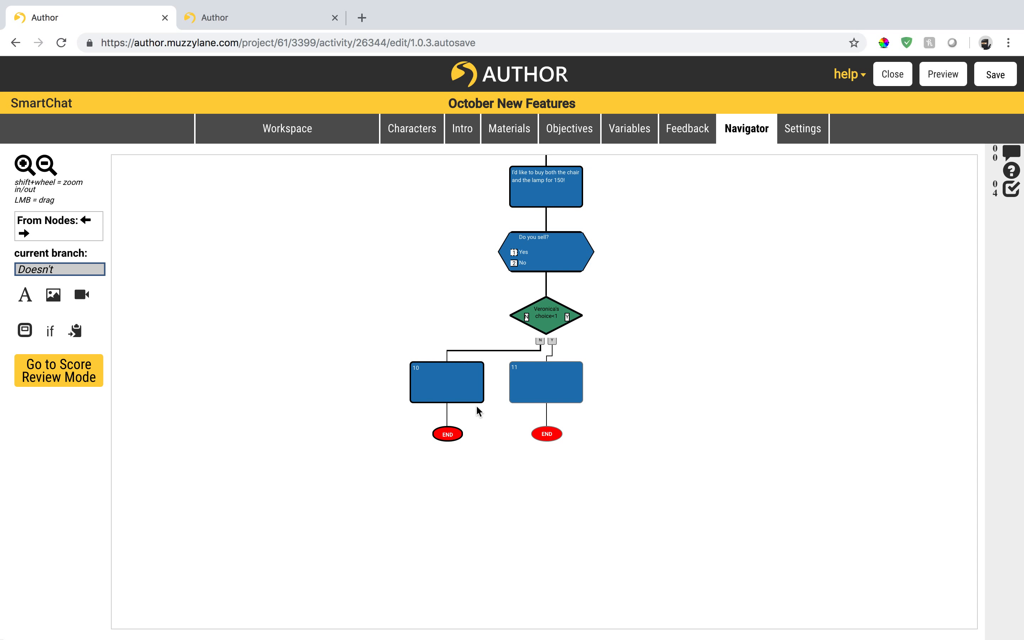
left_click(551, 326)
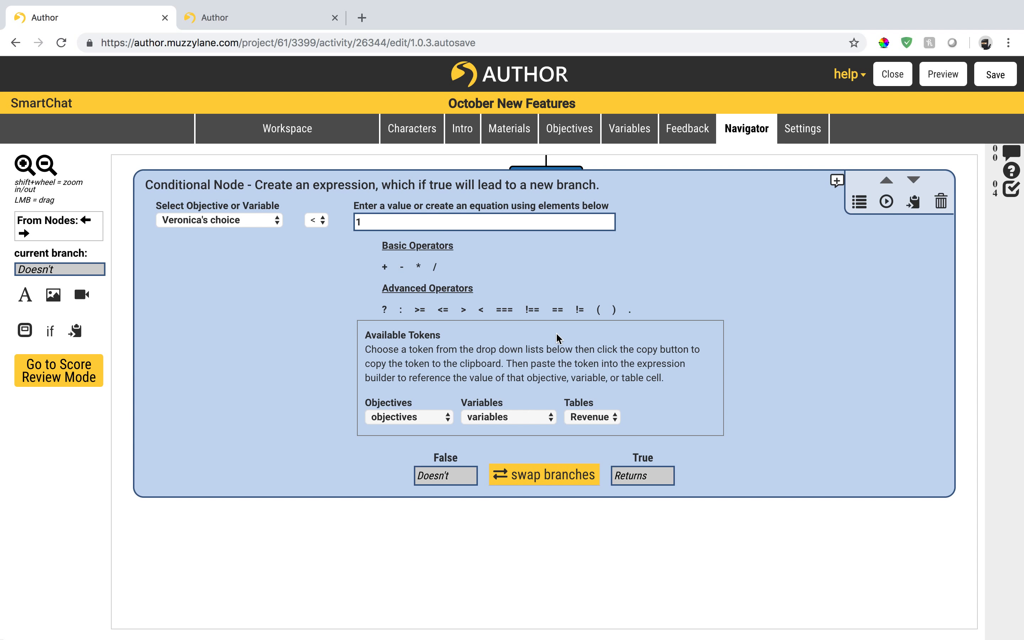
left_click(535, 525)
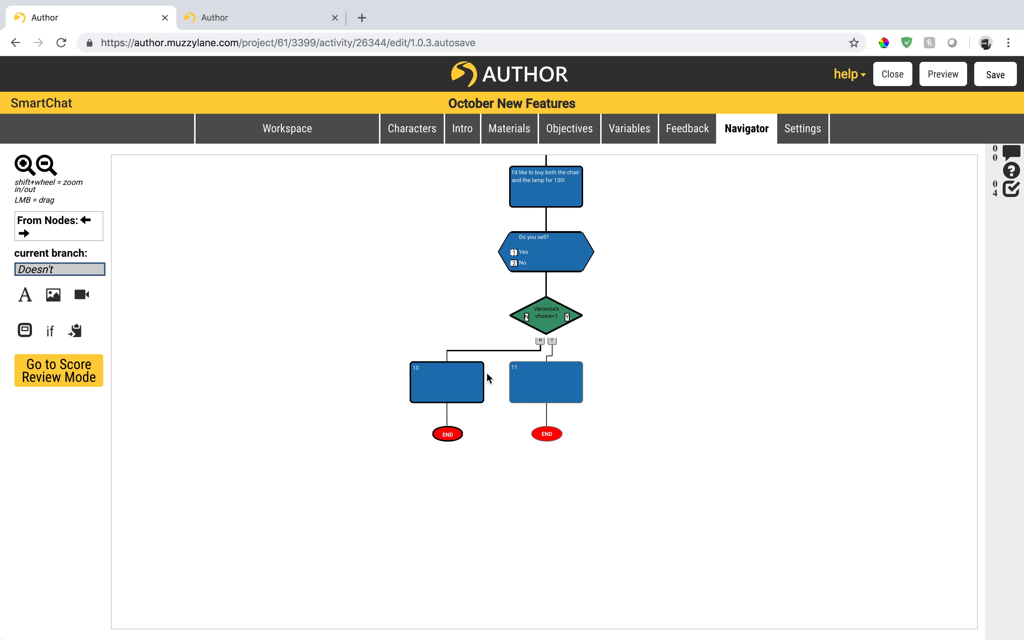
left_click(459, 387)
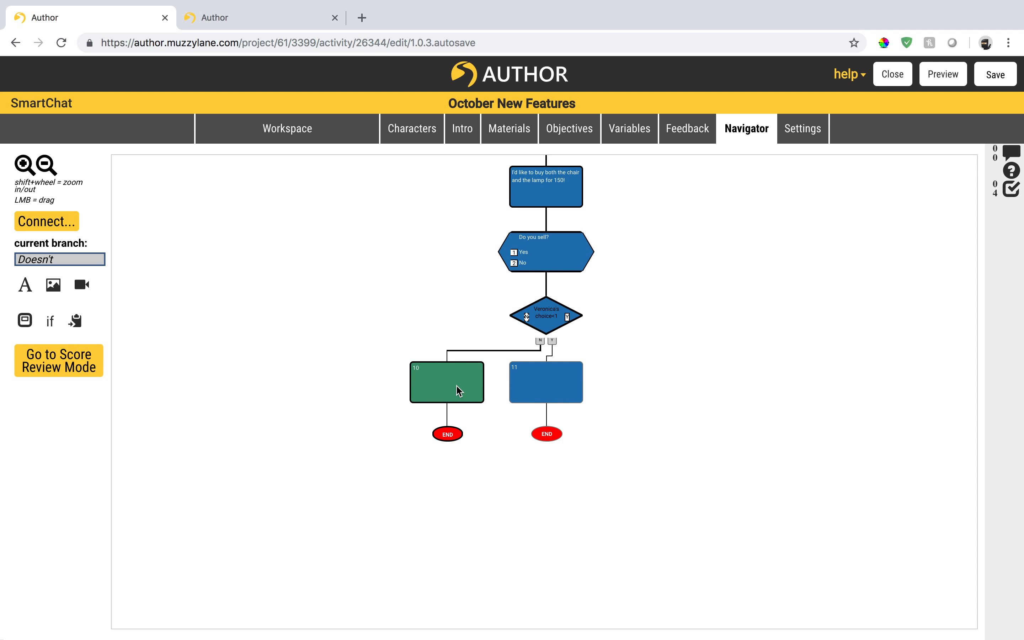
left_click(545, 326)
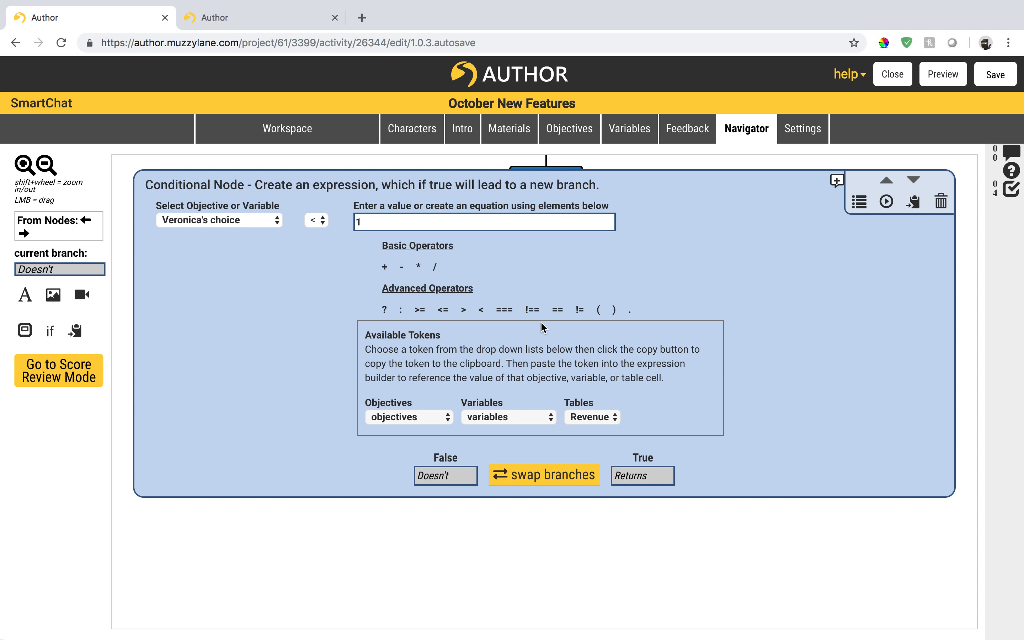
left_click(459, 528)
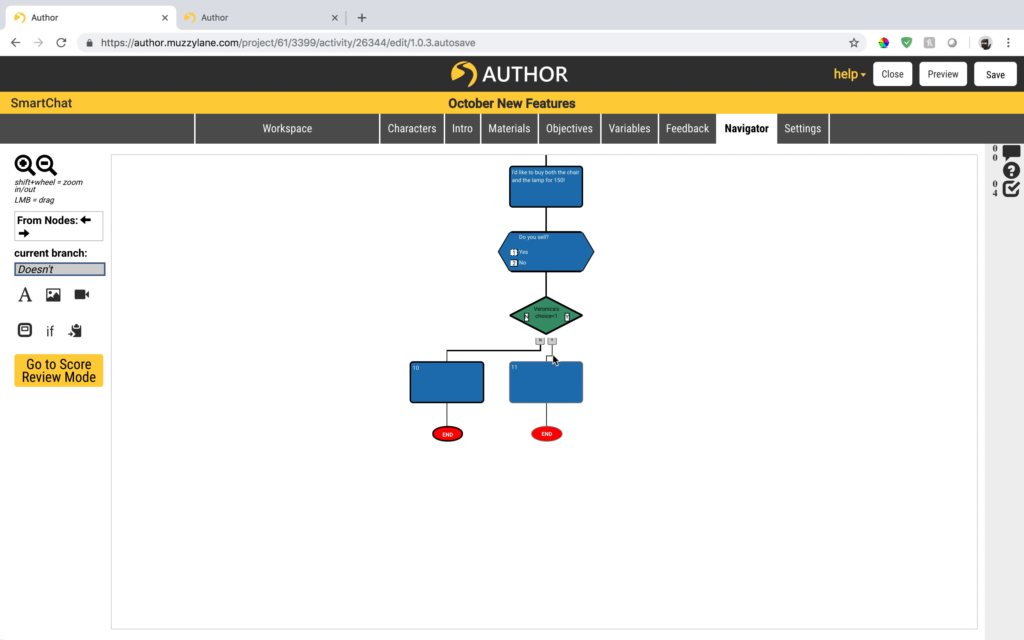
- Enter "Veronica walks back in" as event text in the empty node of the Returns branch
left_click(552, 379)
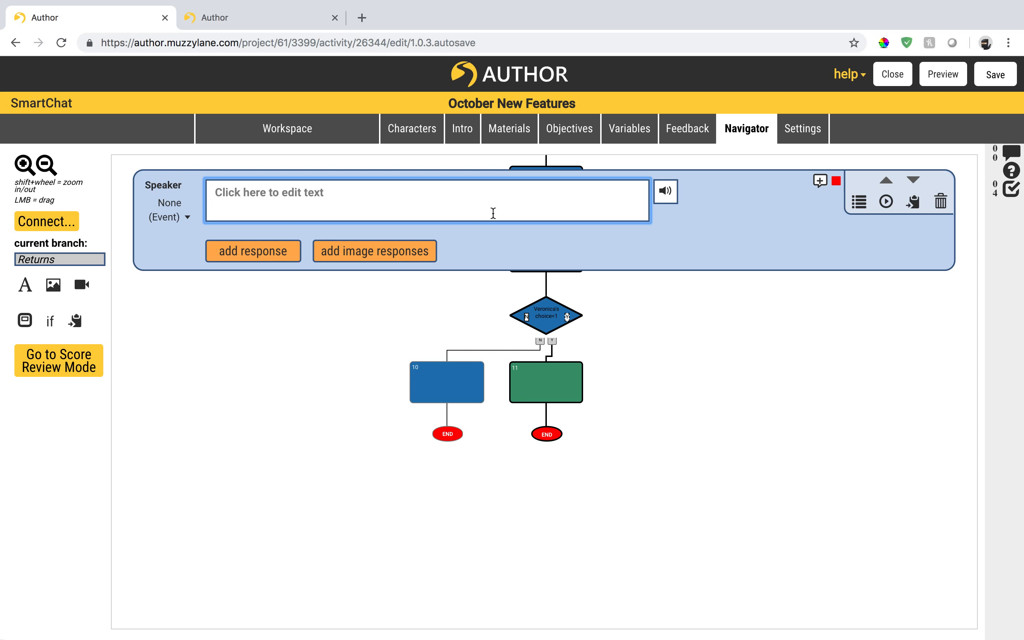
type("Veronica walks back it")
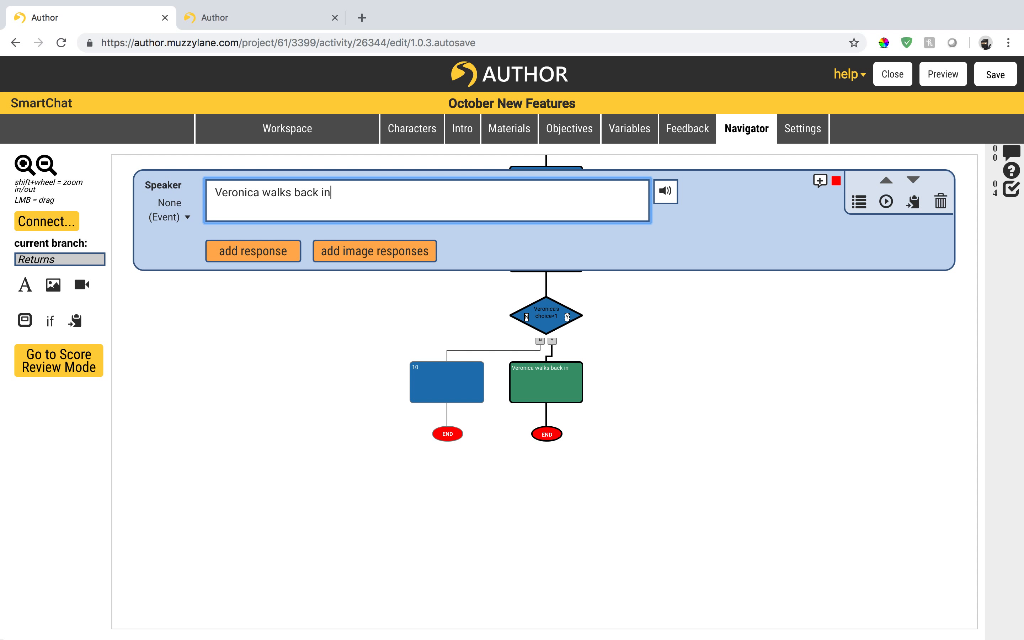
left_click(601, 422)
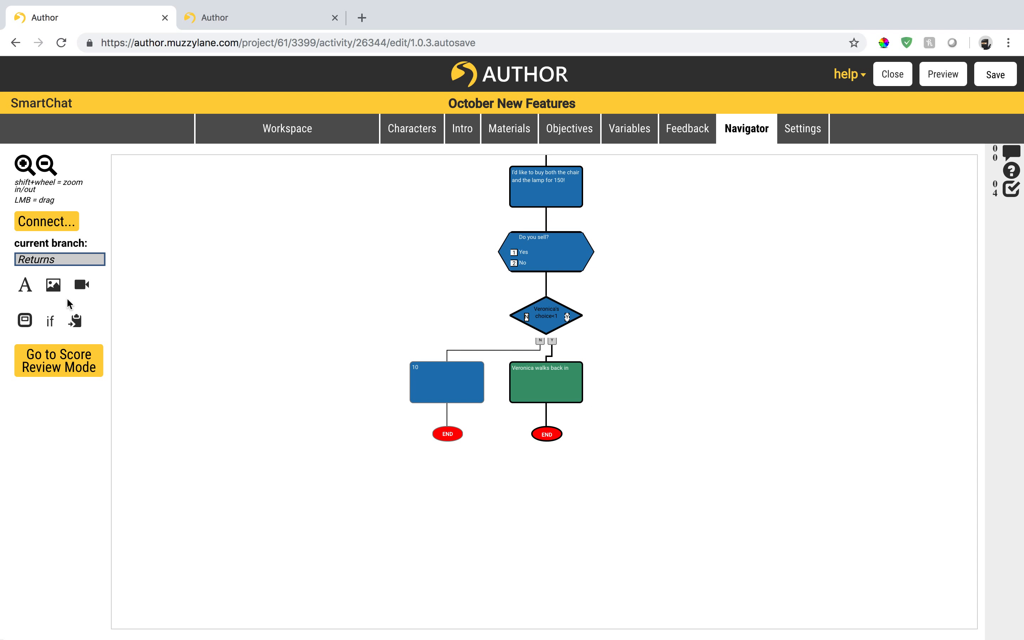
- Add a text node after "Veronica walks back in" reading "I's like to buy my lamp back! It has sentimental value!"
left_click(25, 287)
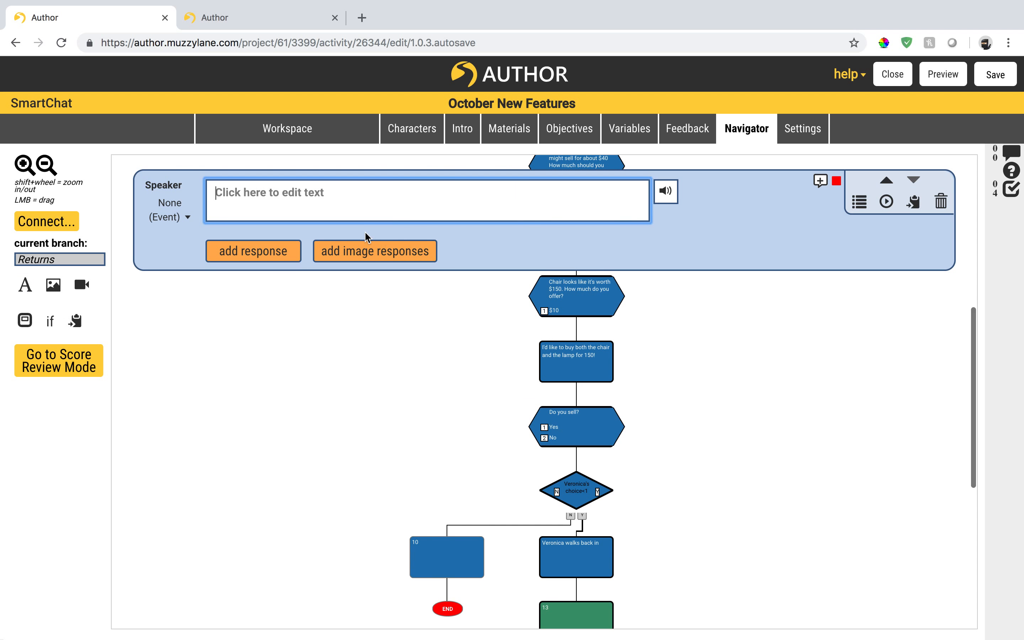
type("Did yo")
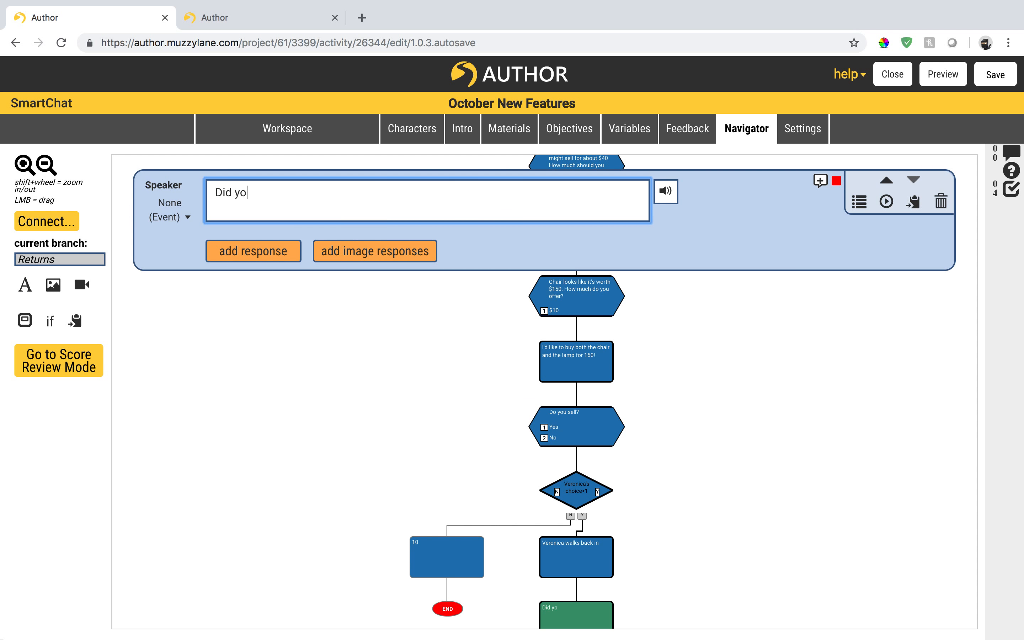
type("u sell my lamp")
key("ctrl+a")
type("I's like to buy my lamp back! It has sentimental value")
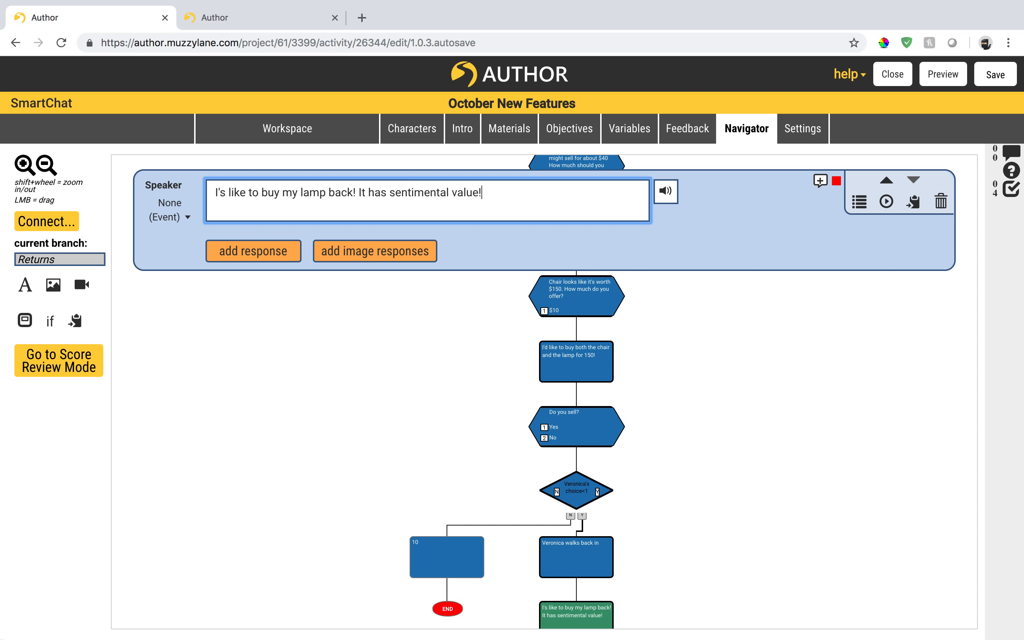
left_click(676, 411)
- Delete the empty text node from the Doesn't branch of the conditional node
scroll(659, 471, "down", 4)
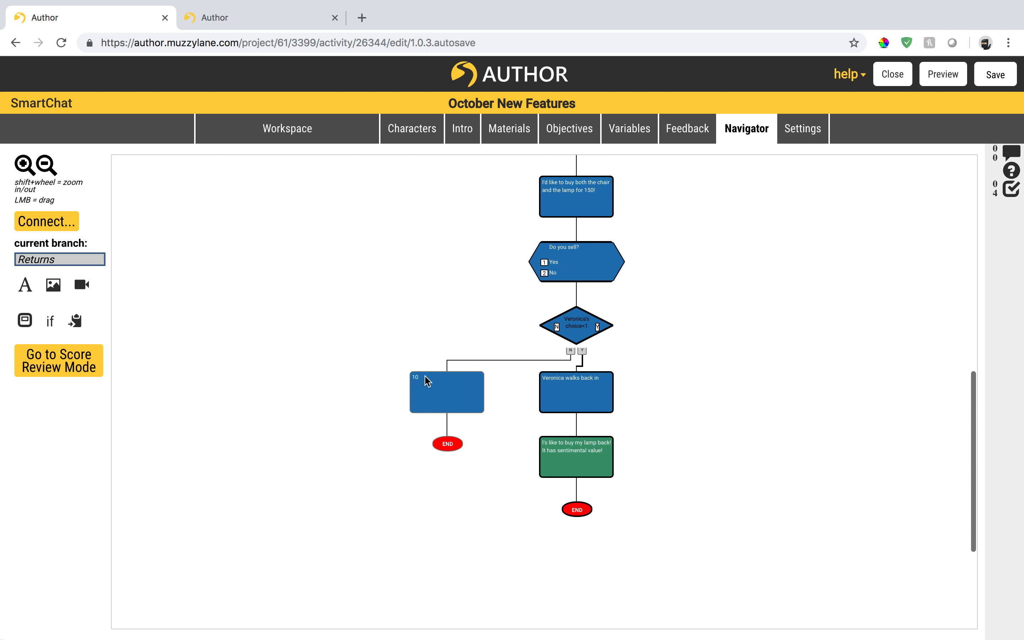
left_click(440, 401)
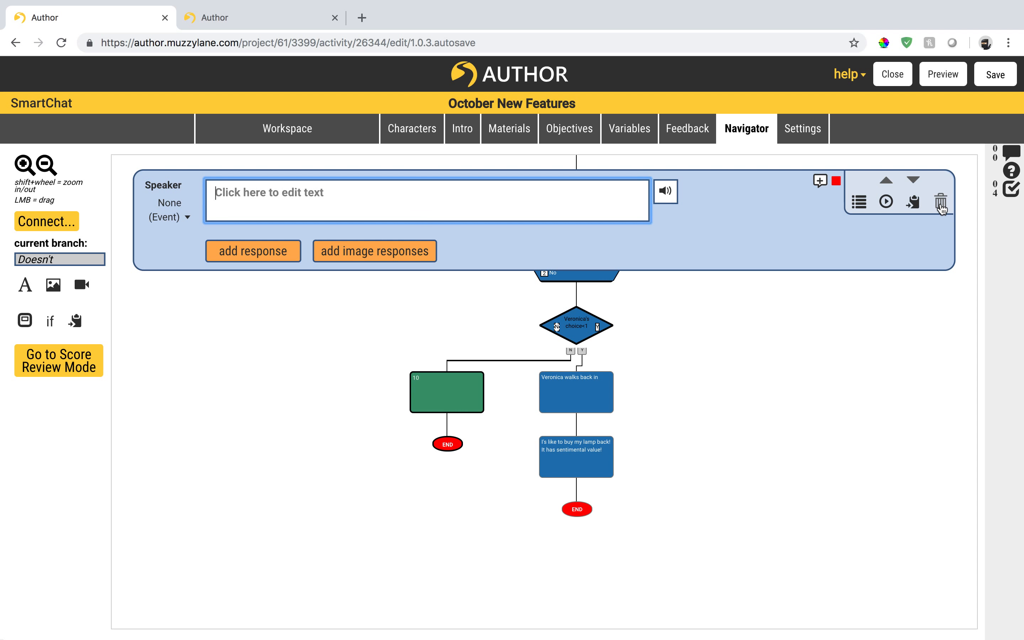
left_click(940, 202)
left_click(501, 301)
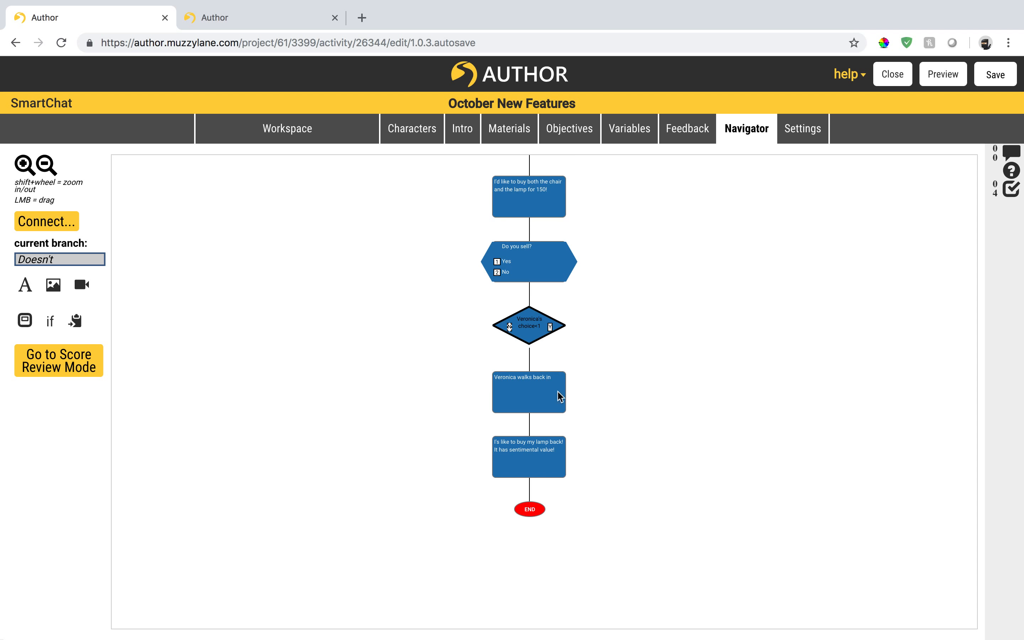
scroll(555, 394, "down", 4)
scroll(555, 398, "up", 1)
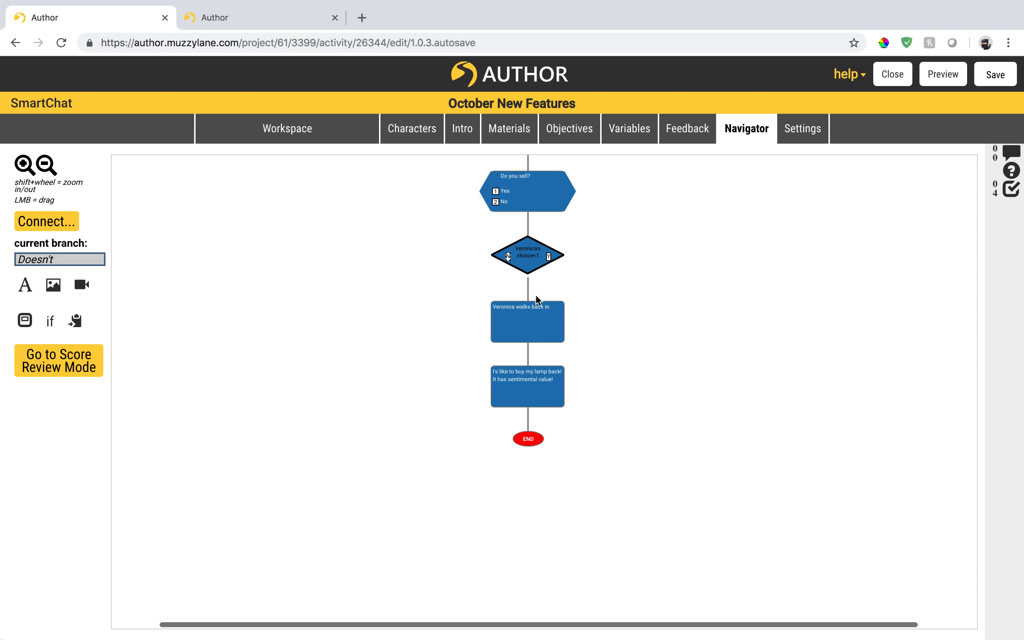
- Check the conditional node's expression and branch settings with only the Returns branch nodes remaining
left_click(510, 257)
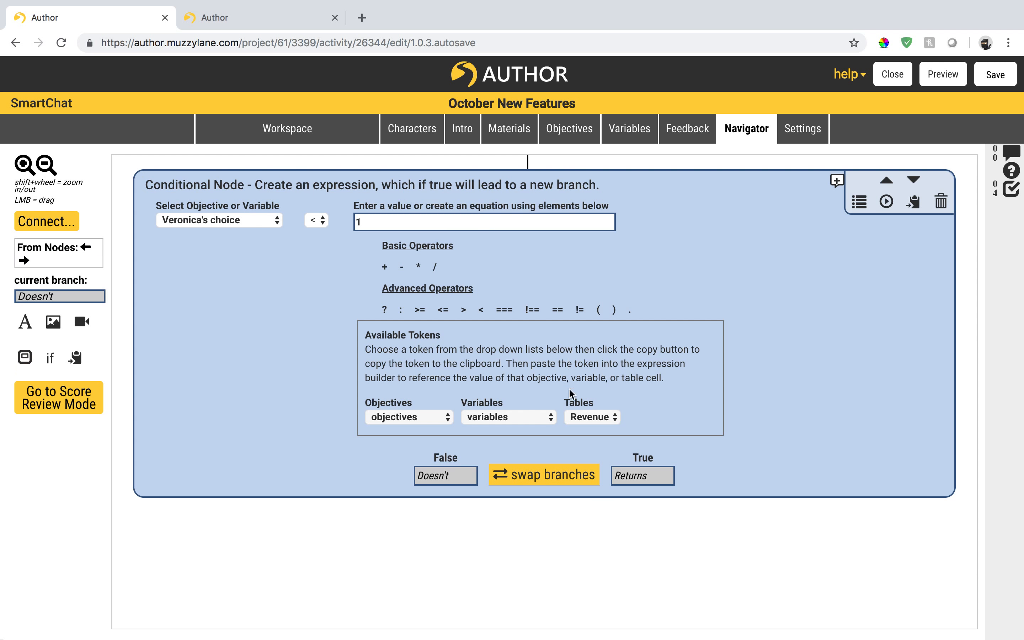
left_click_drag(984, 164, 817, 473)
left_click(810, 499)
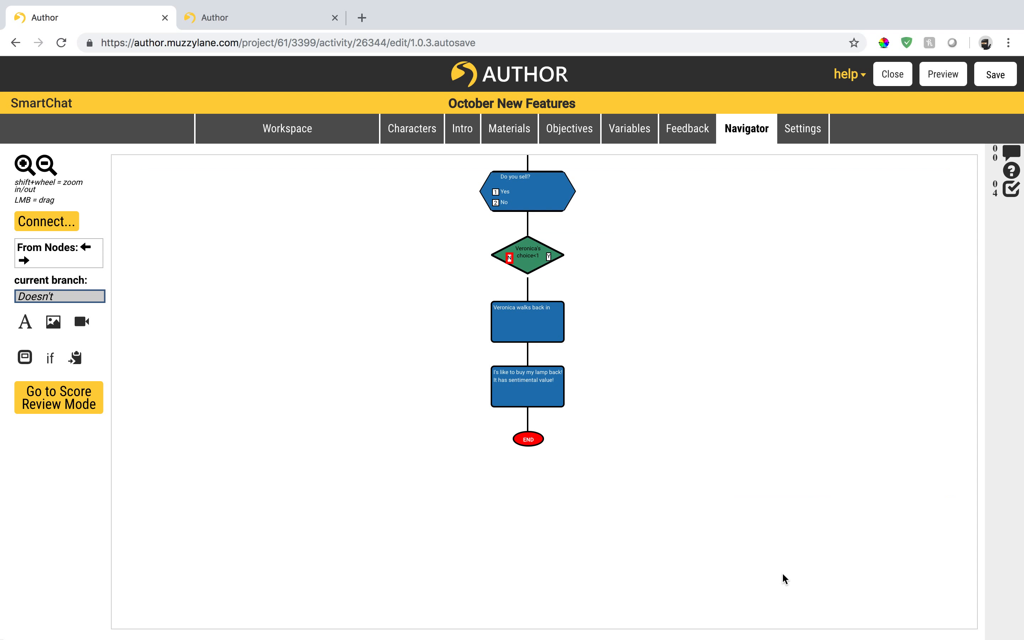
left_click(547, 395)
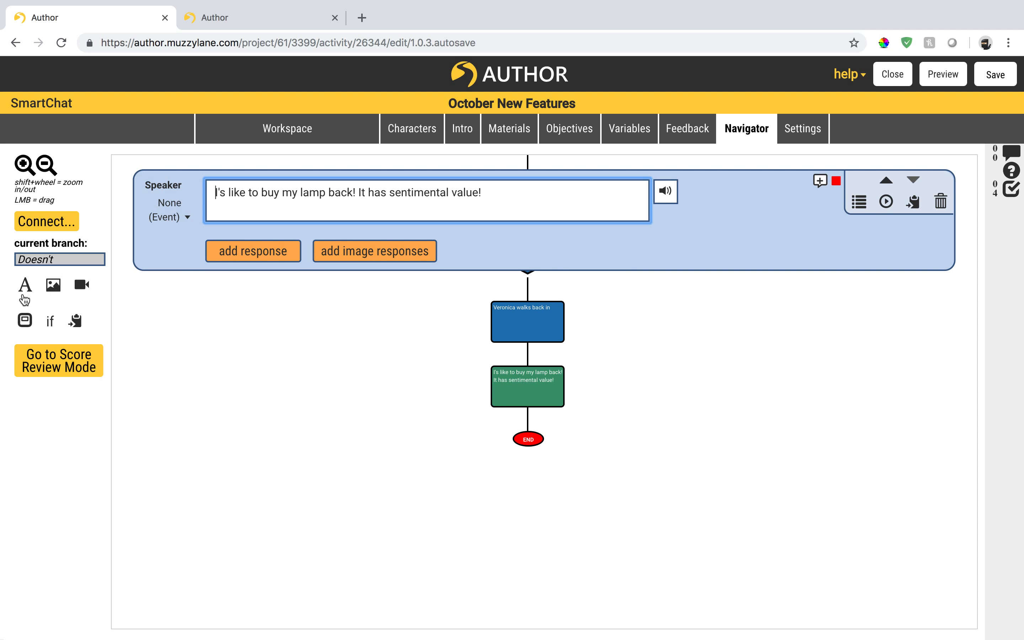
left_click(25, 292)
left_click(366, 514)
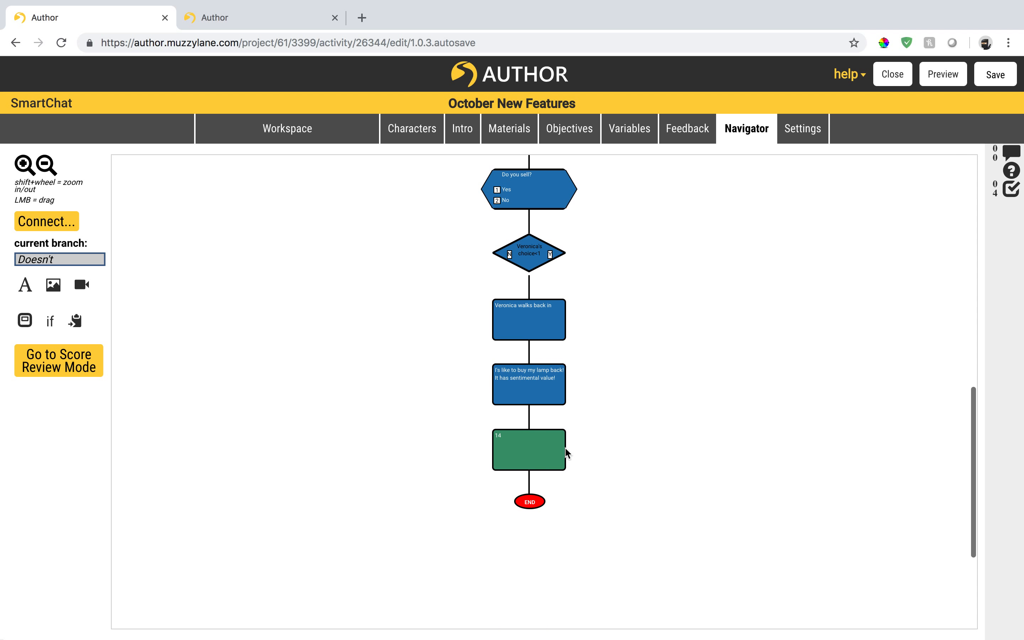
left_click(544, 446)
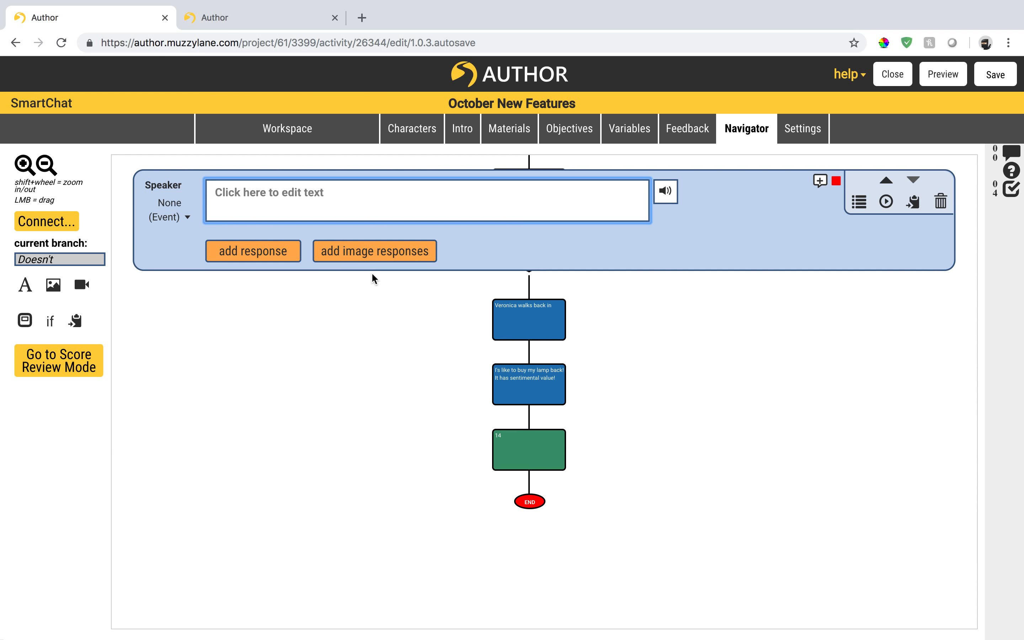
type("How")
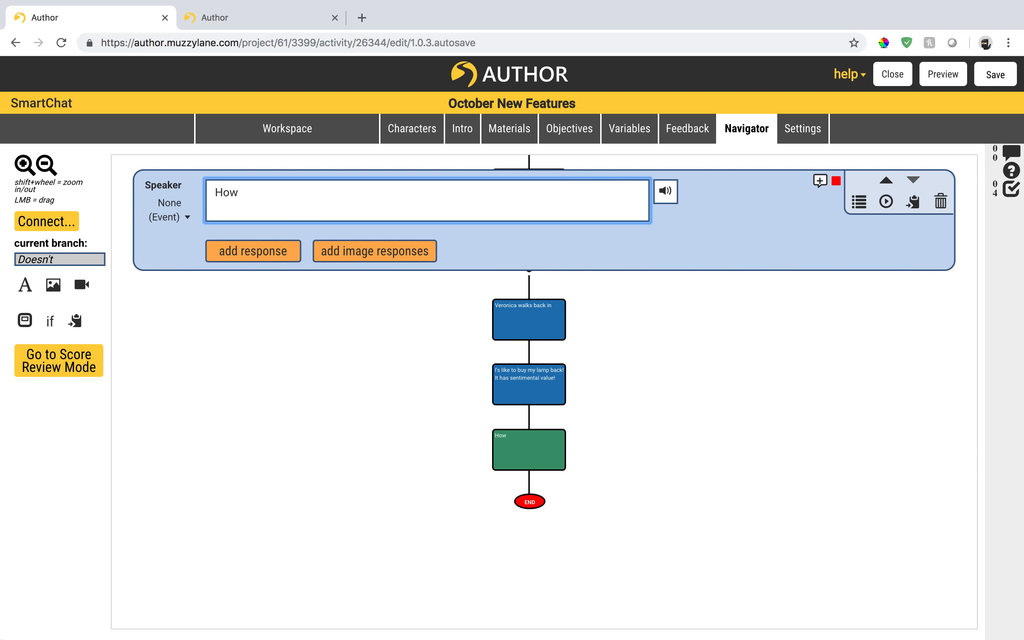
key("BackSpace")
key("BackSpace")
key("BackSpace")
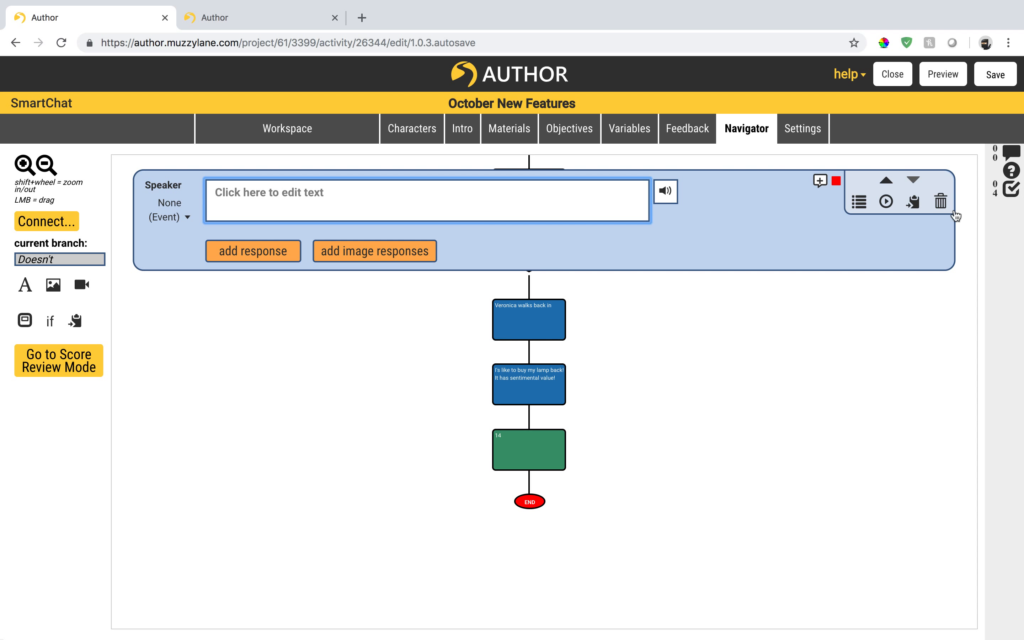
left_click(939, 200)
left_click(497, 302)
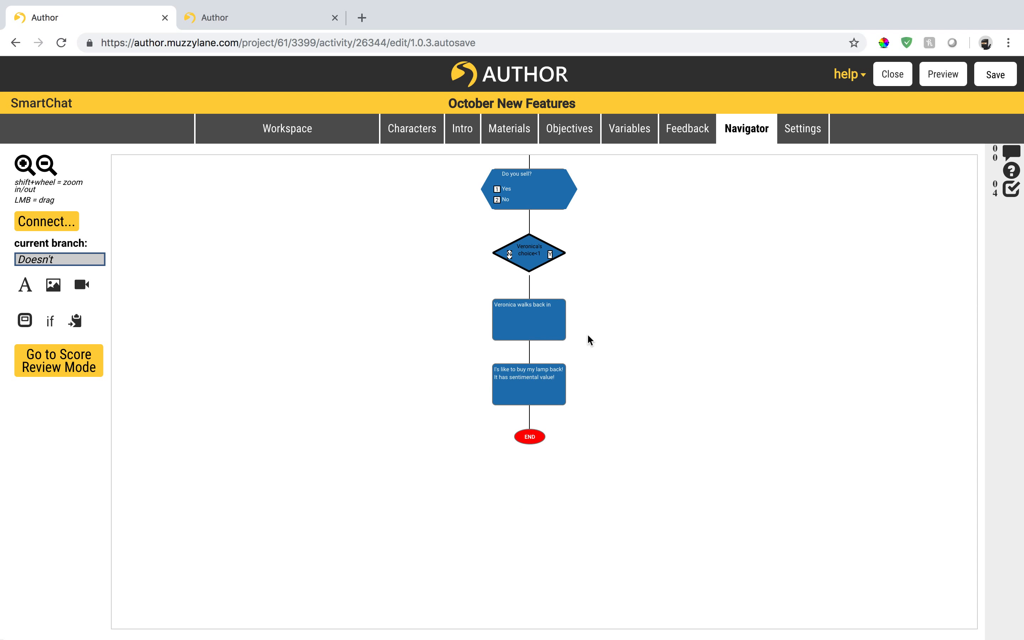
- Create a new units variable named "Buy or not?" below Veronica's choice
scroll(587, 339, "up", 3)
scroll(567, 359, "up", 1)
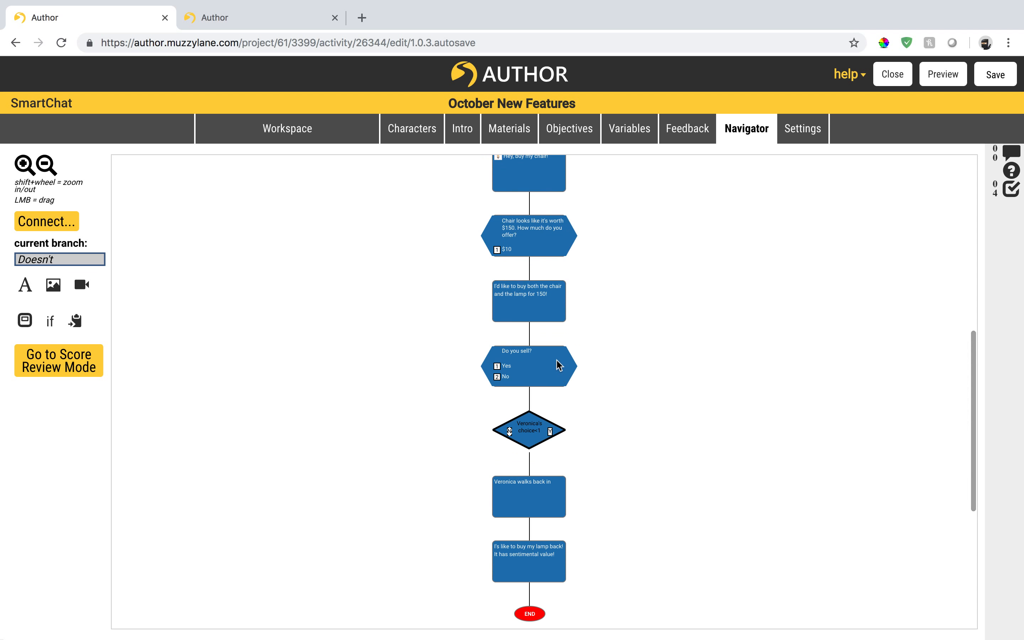
left_click(549, 380)
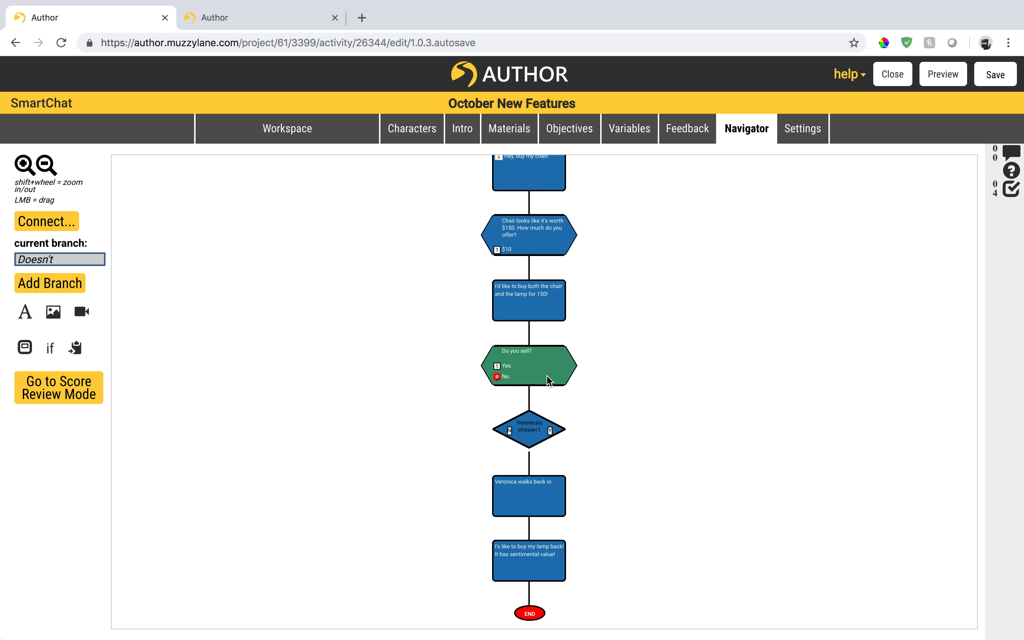
double_click(549, 380)
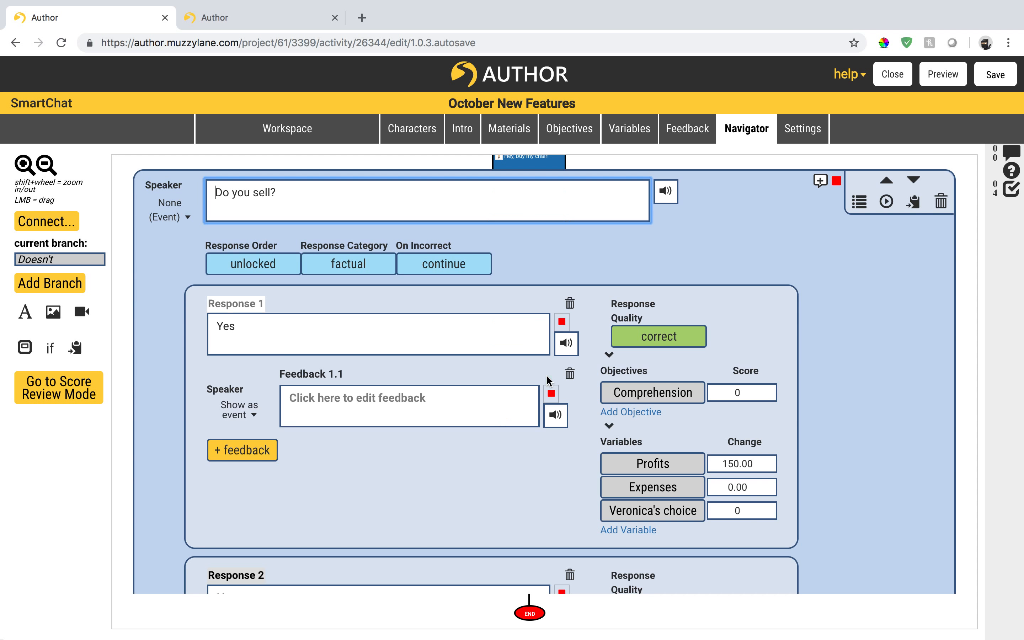
left_click(655, 133)
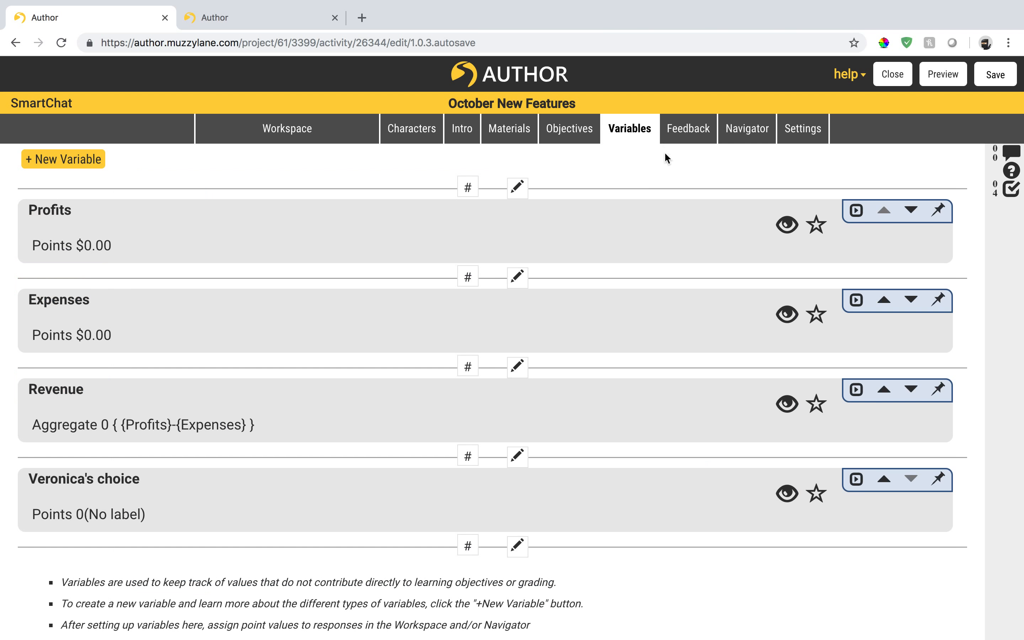
left_click(471, 547)
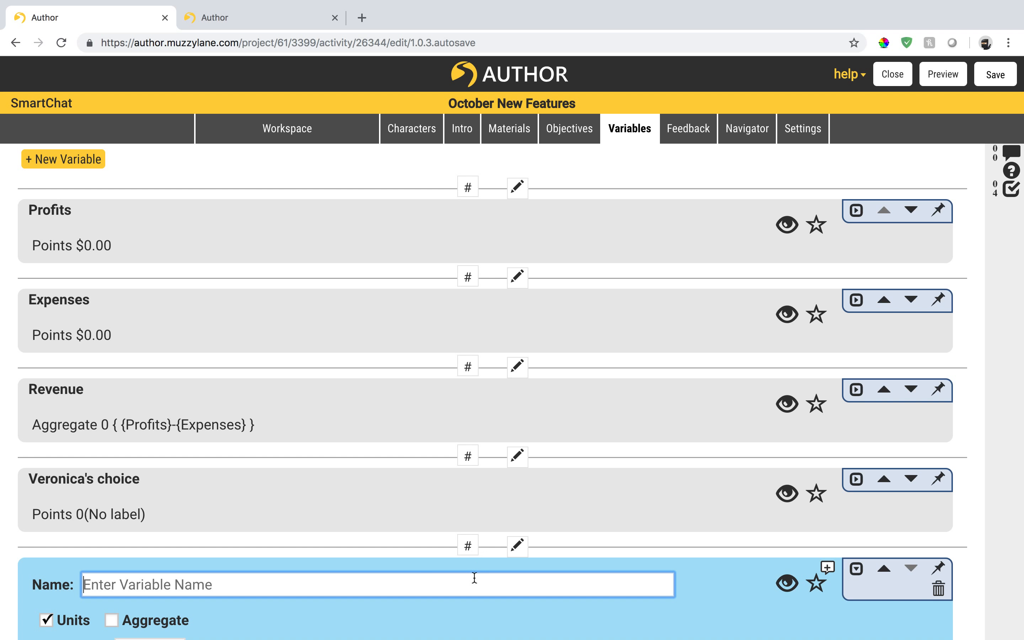
scroll(411, 581, "down", 2)
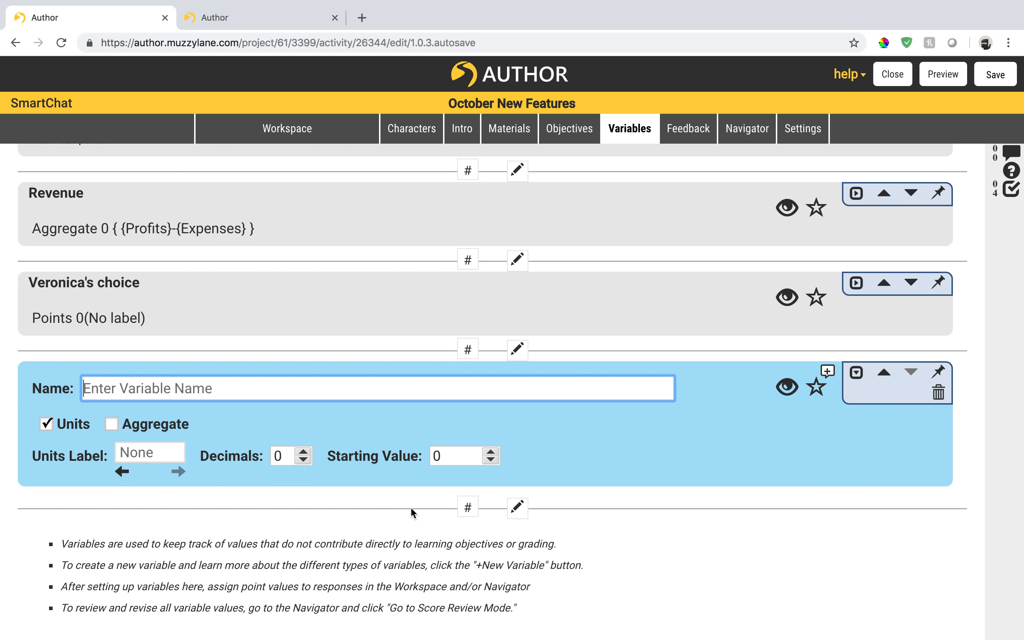
type("Buy or not?")
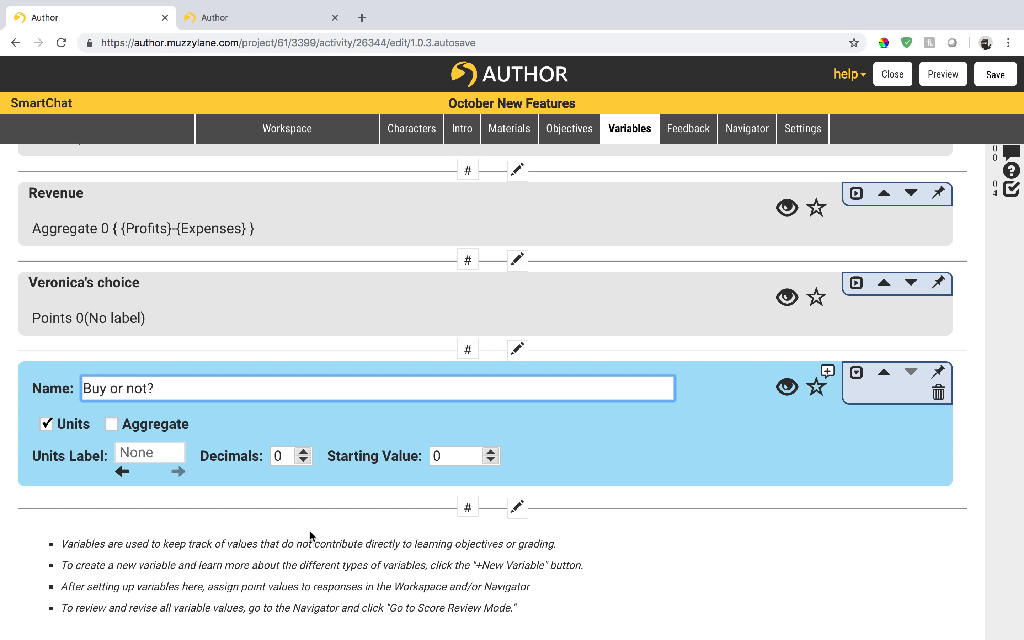
- Add a conditional node after the "I's like to buy my lamp back!" node that tests whether "Buy or not?" is greater than 0
left_click(748, 129)
scroll(545, 457, "down", 3)
left_click(543, 417)
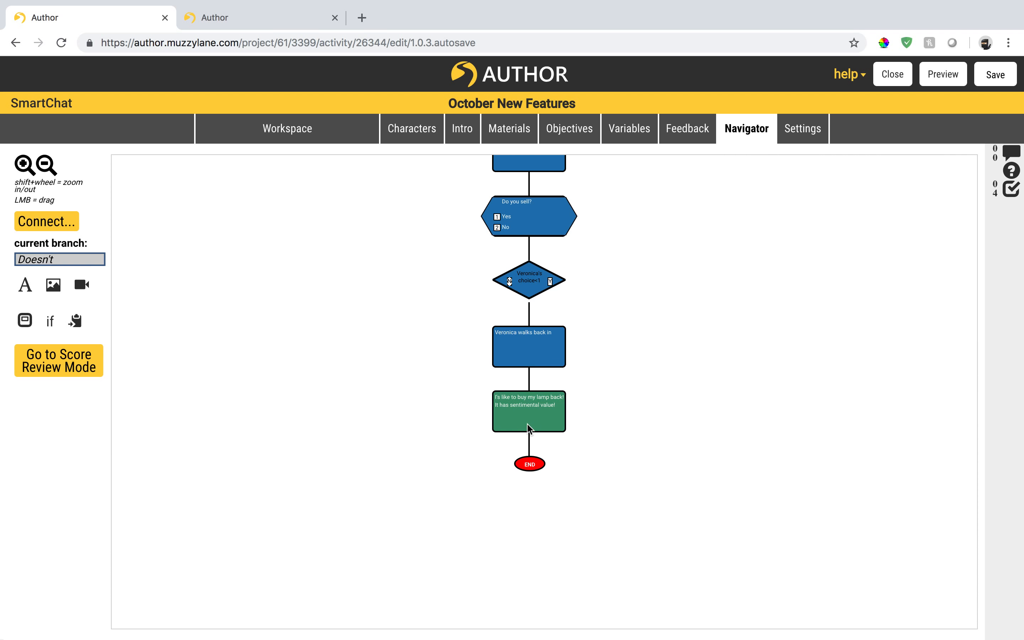
left_click(49, 320)
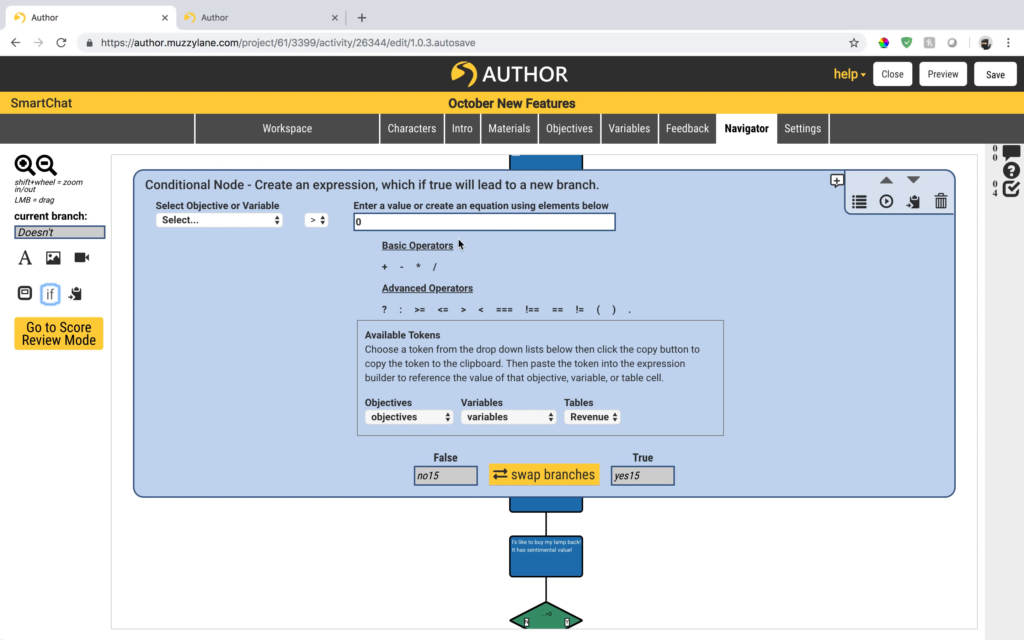
left_click(260, 220)
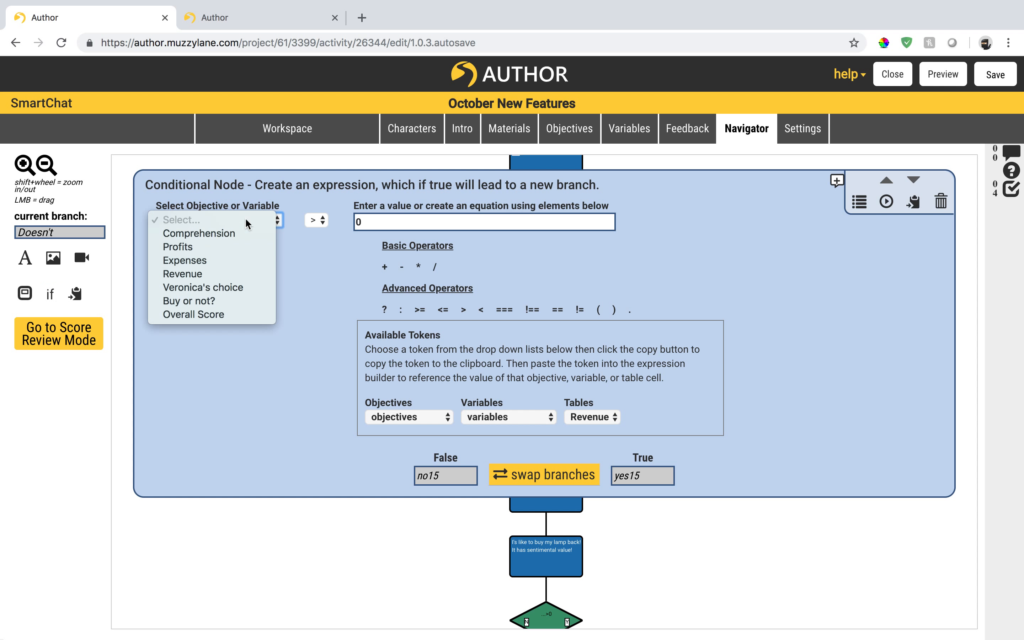
left_click(233, 303)
left_click(385, 222)
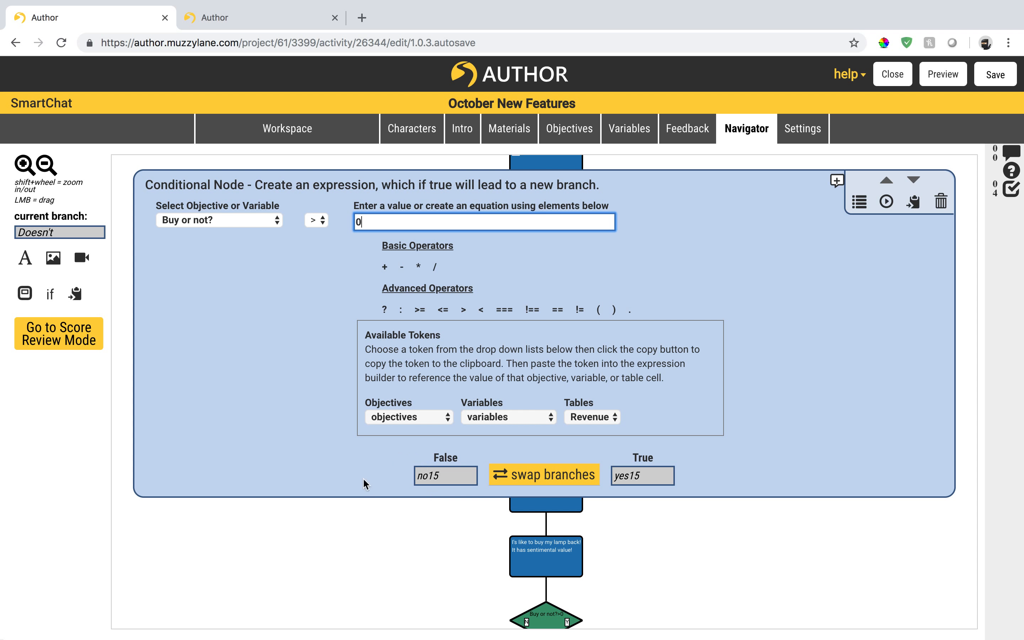
left_click(322, 220)
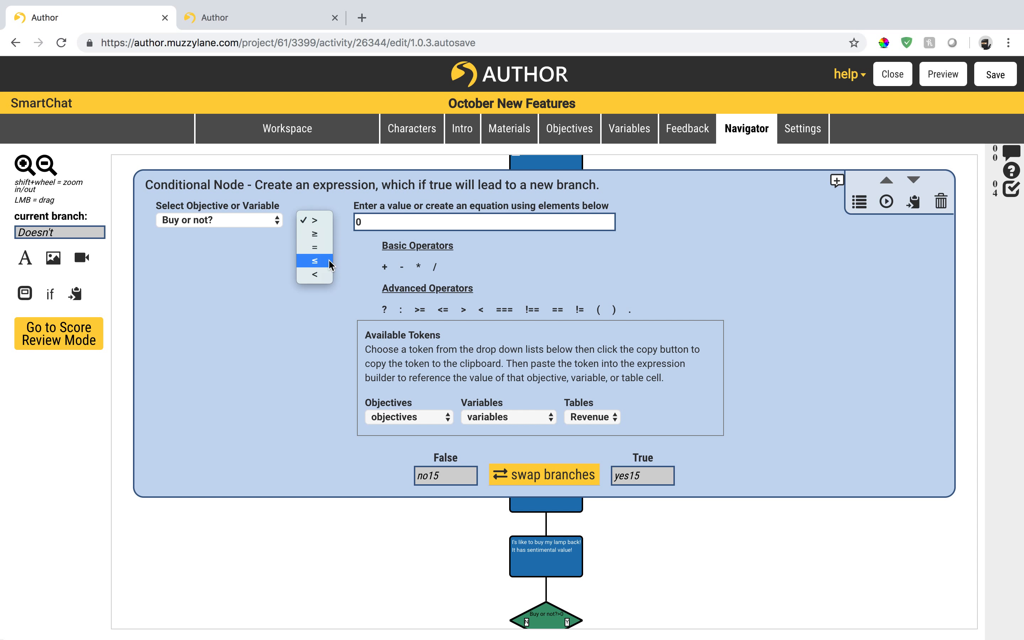
left_click(324, 434)
left_click(424, 225)
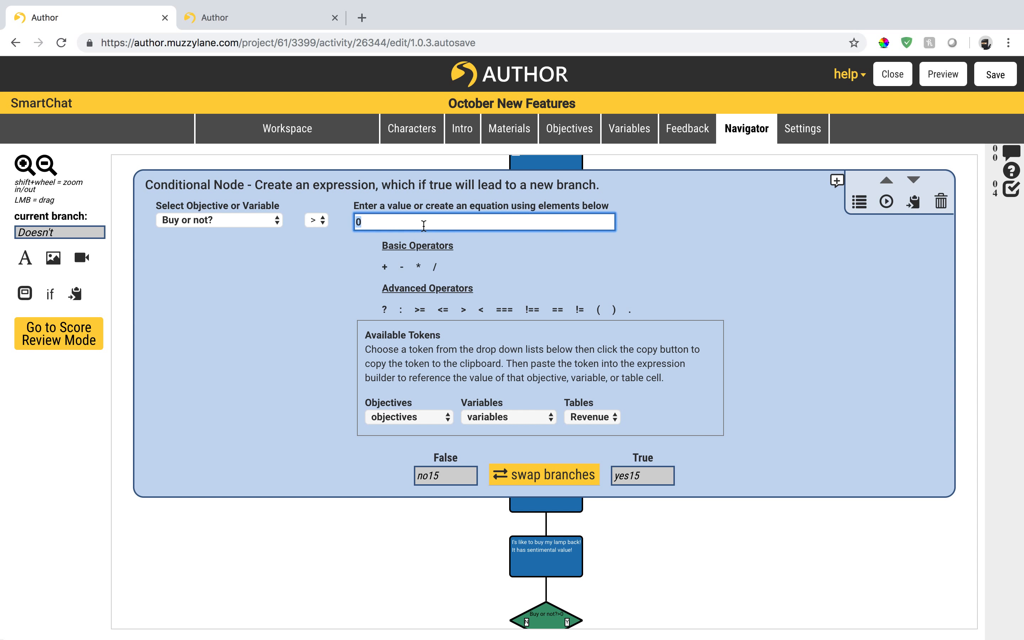
left_click(320, 220)
left_click(332, 370)
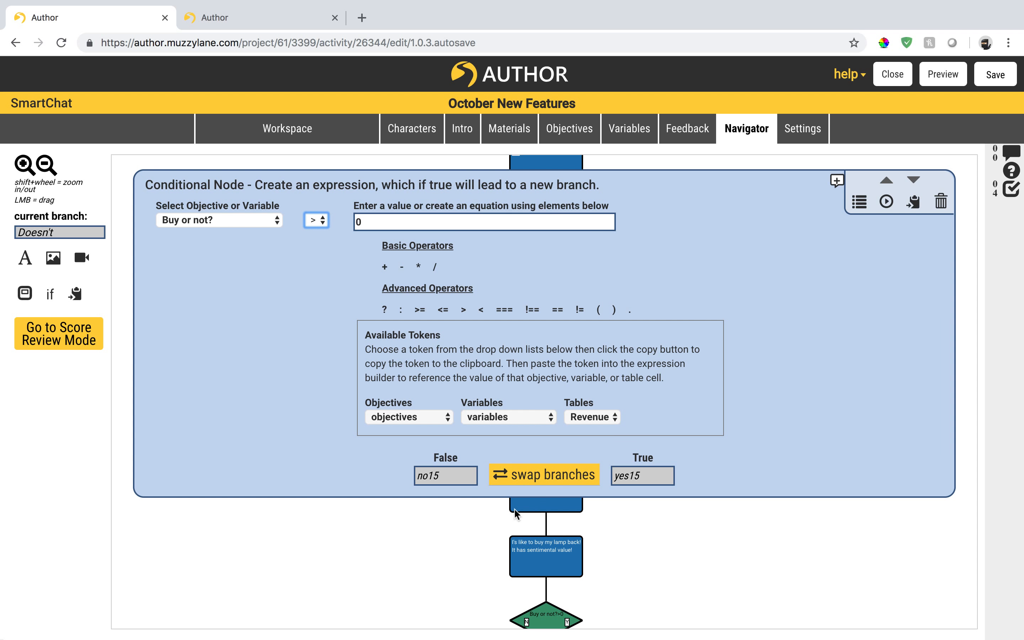
left_click(726, 555)
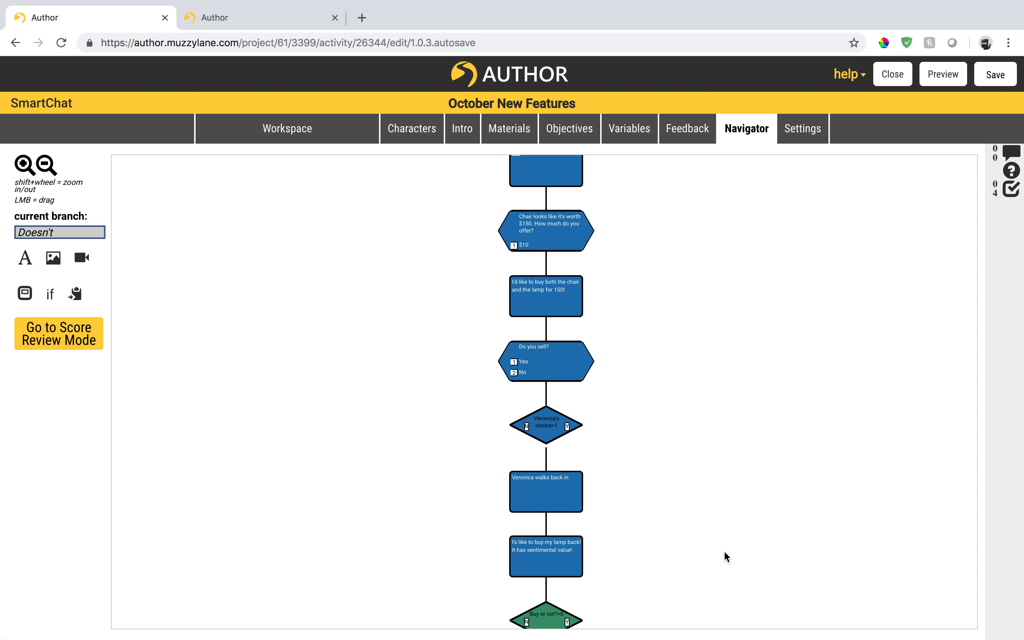
- Set the "Buy or not?" change to 1 for the Yes response of the "Do you sell?" node
scroll(718, 558, "down", 4)
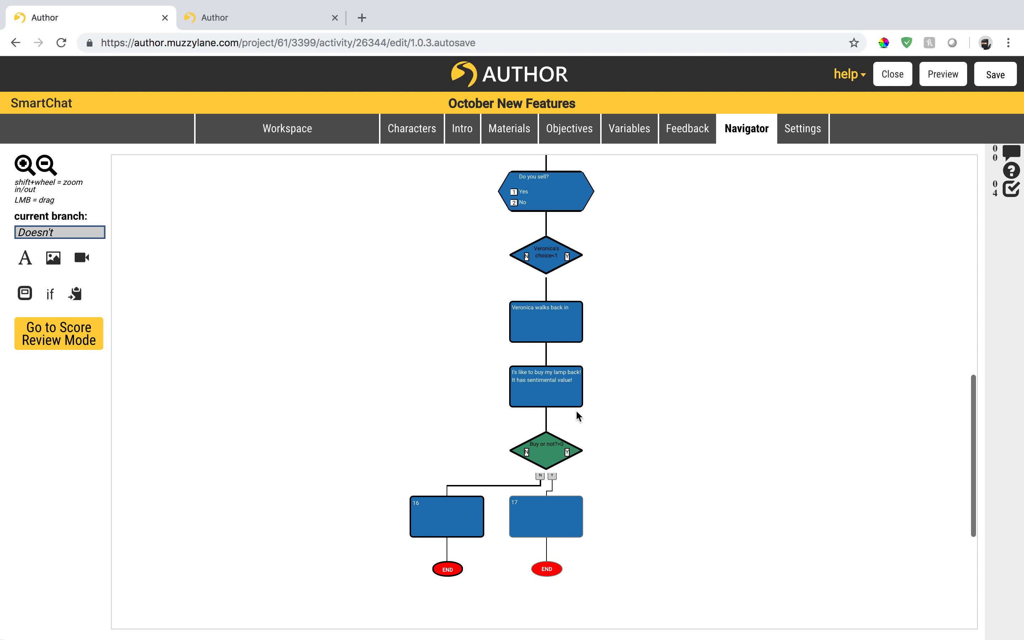
scroll(579, 334, "up", 1)
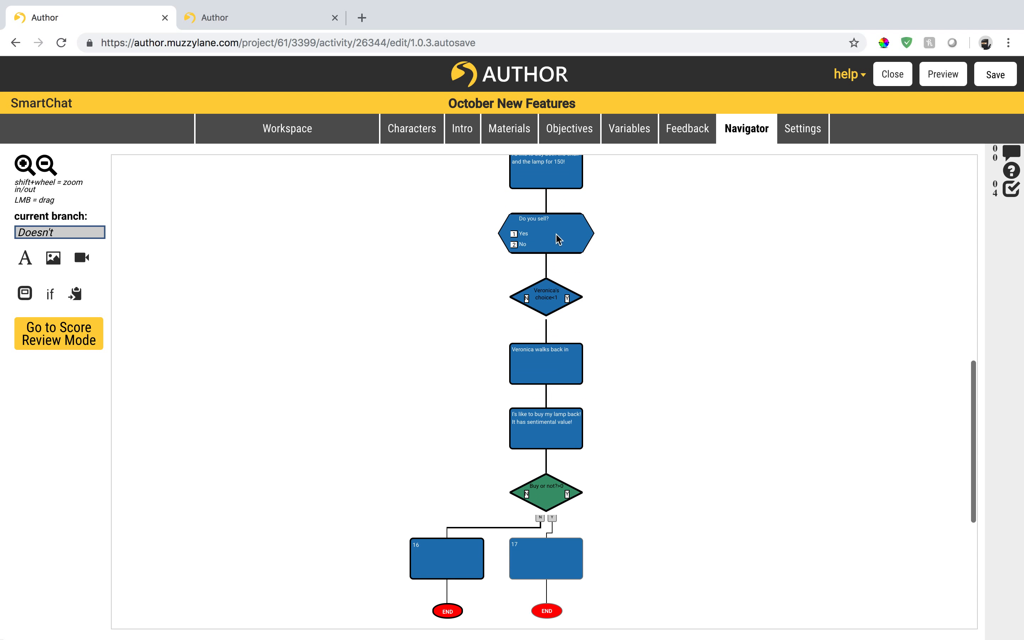
left_click(555, 245)
scroll(670, 447, "down", 7)
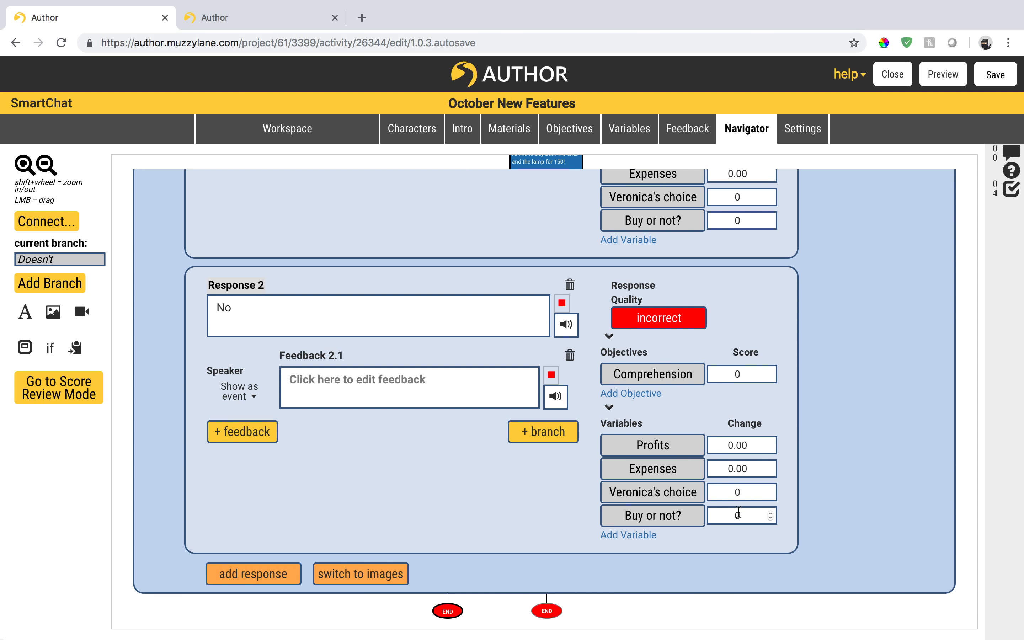
scroll(749, 516, "up", 1)
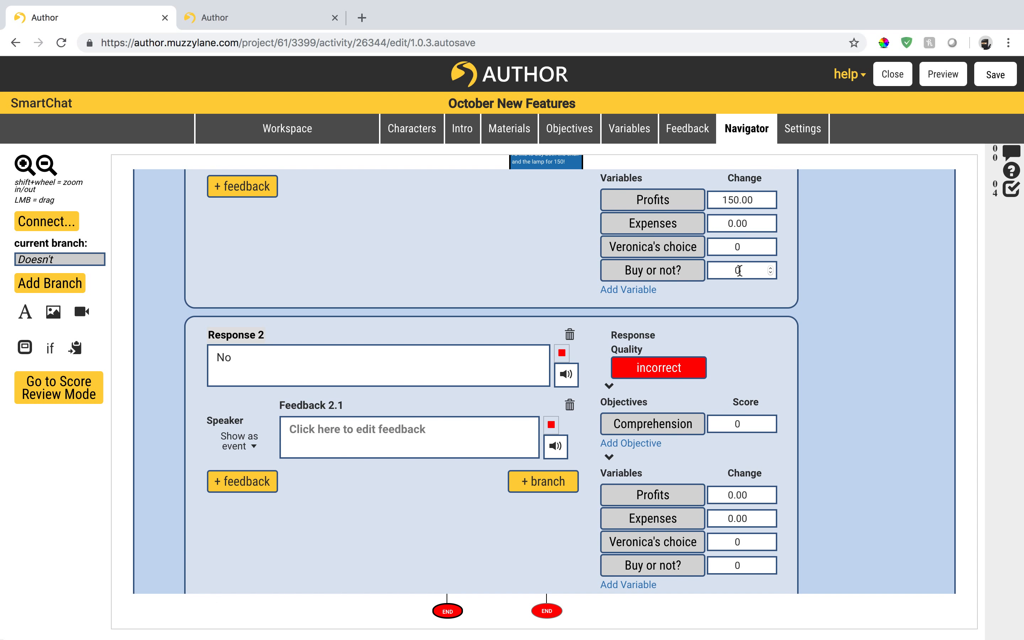
scroll(738, 270, "up", 1)
scroll(748, 320, "up", 1)
left_click(748, 356)
key("BackSpace")
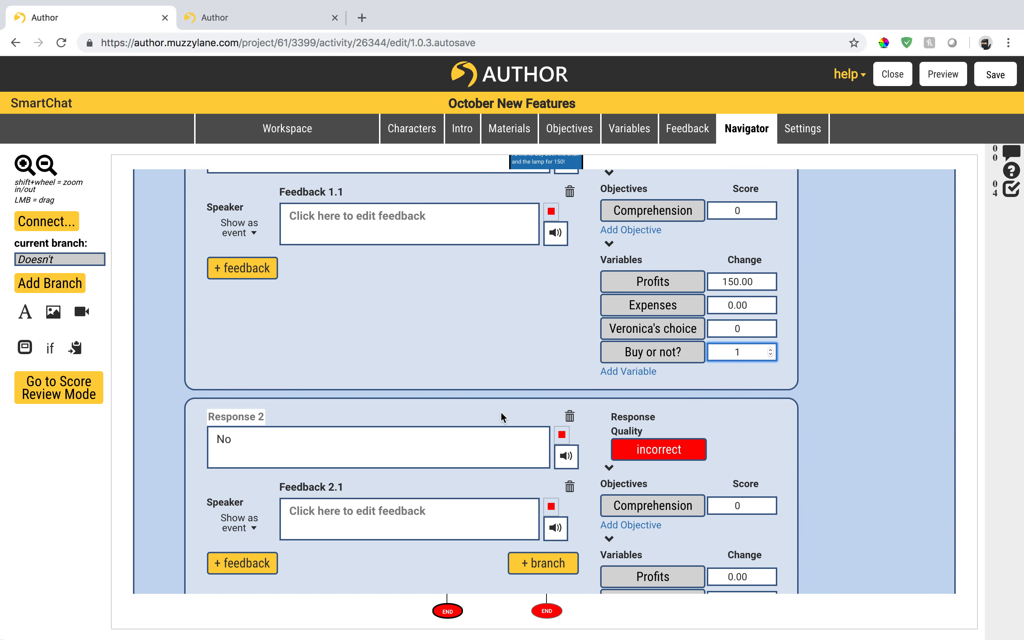
left_click(121, 503)
- Rename the "Buy or not?" conditional node's true branch to "Sold" and give its false branch a new name as well
scroll(538, 388, "down", 3)
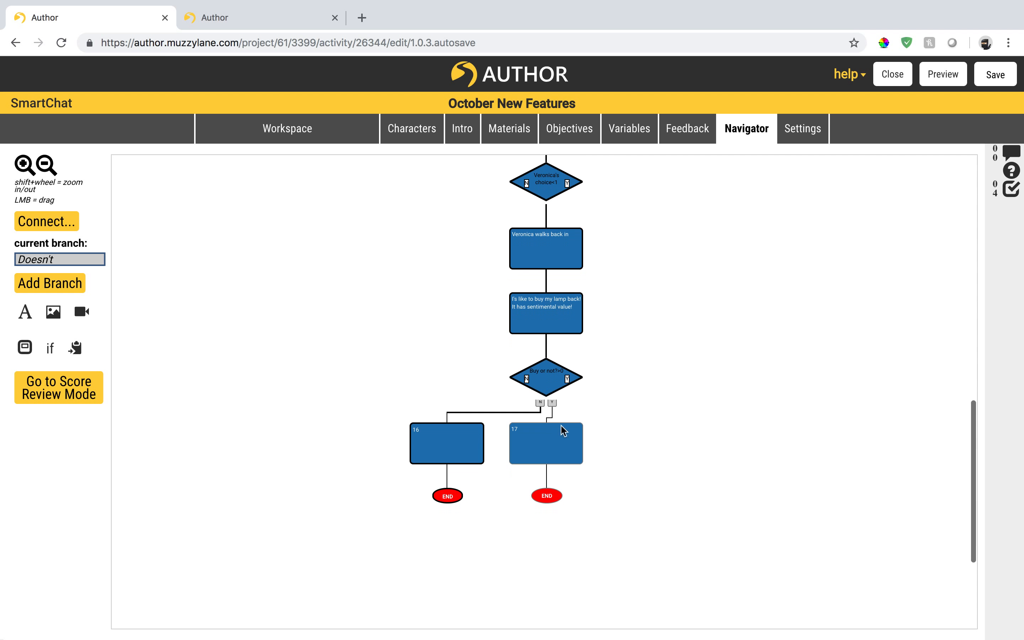
left_click(539, 449)
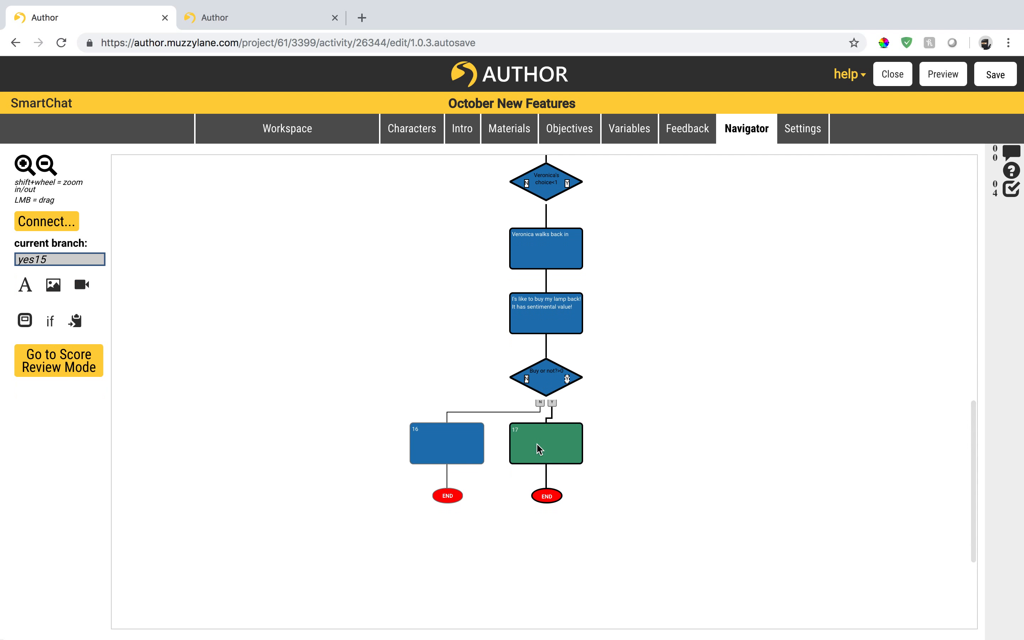
left_click(547, 389)
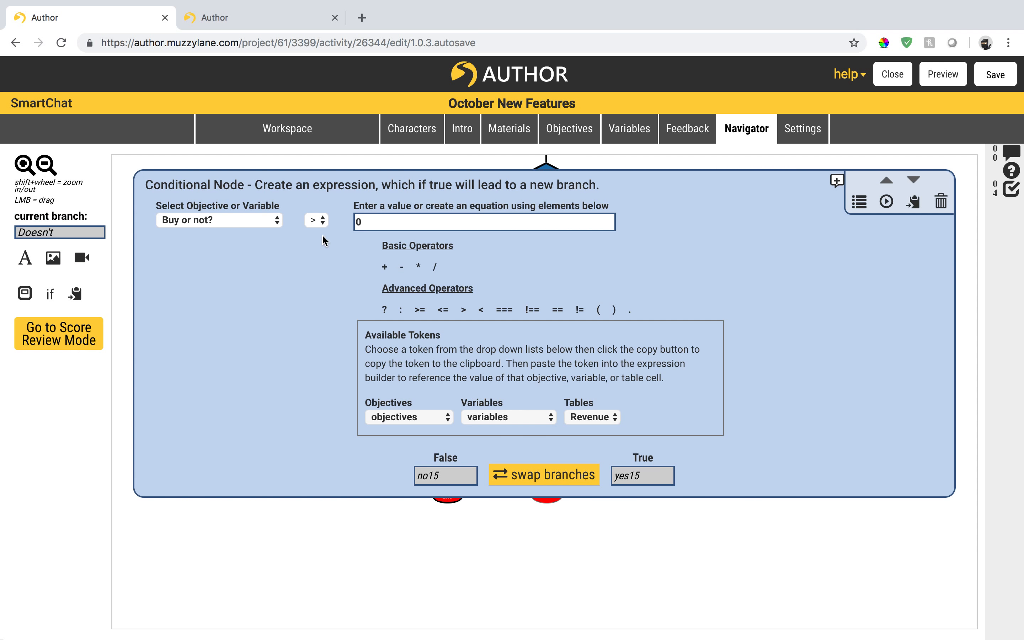
left_click(647, 474)
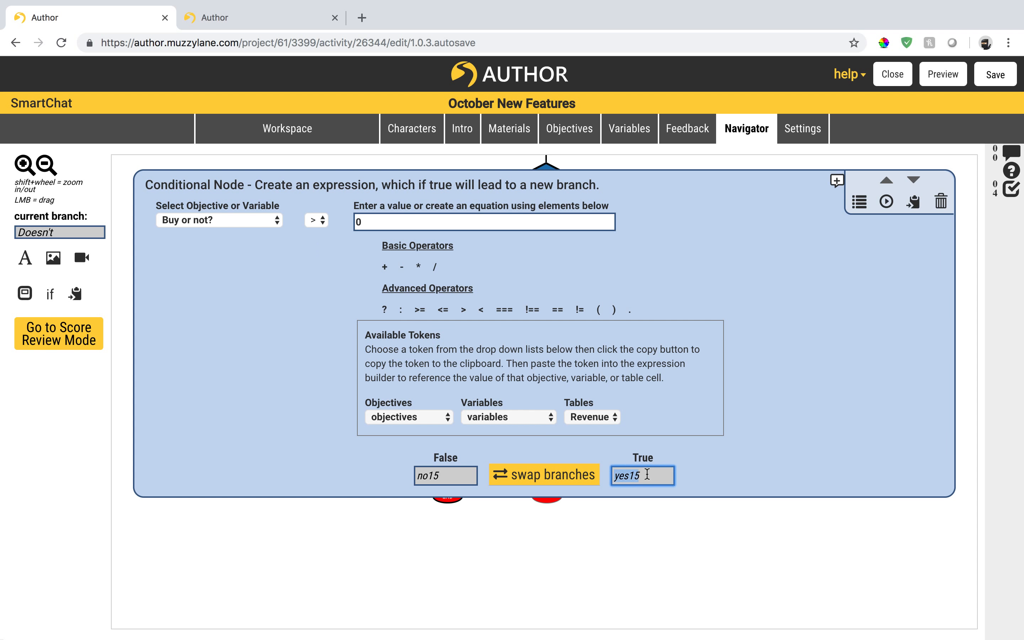
key("BackSpace")
type("Sol")
left_click(453, 478)
type("D")
left_click(466, 596)
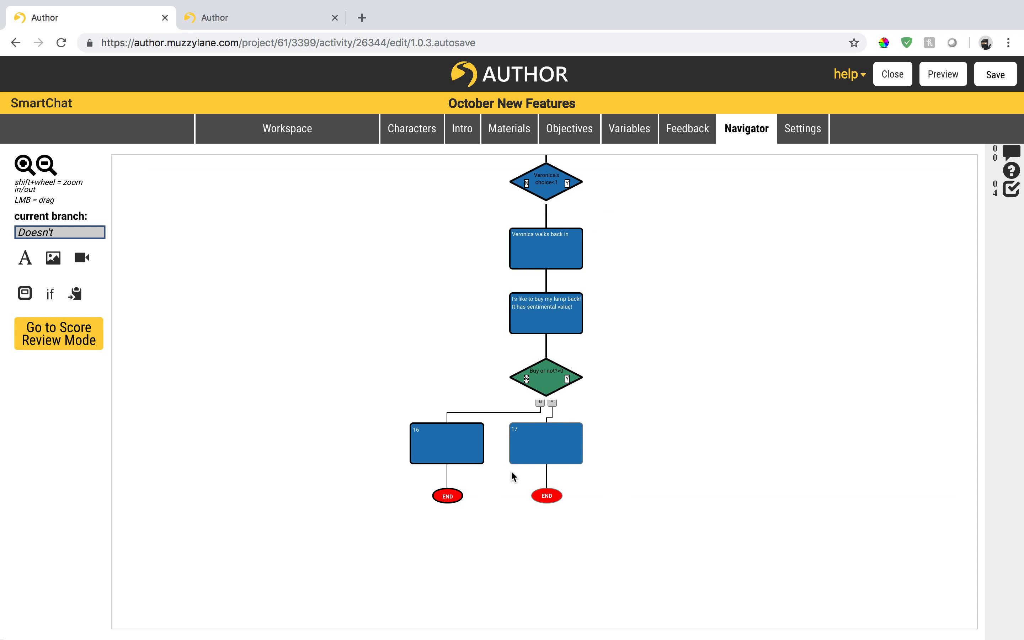
- Enter "Sorry! I already sold it" as event text in the empty node of the Sold branch
left_click(540, 442)
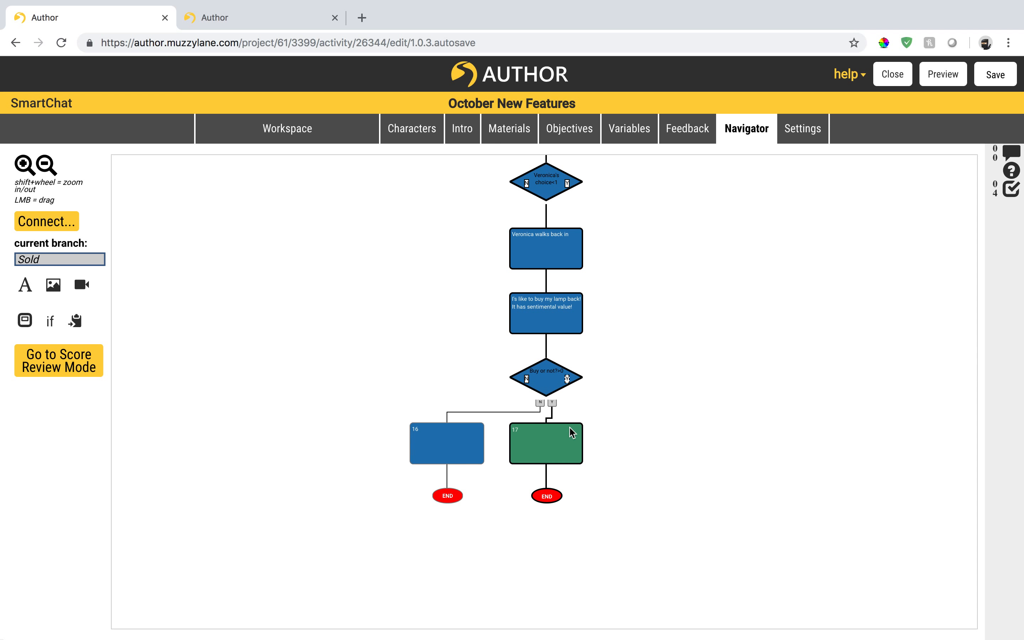
double_click(551, 448)
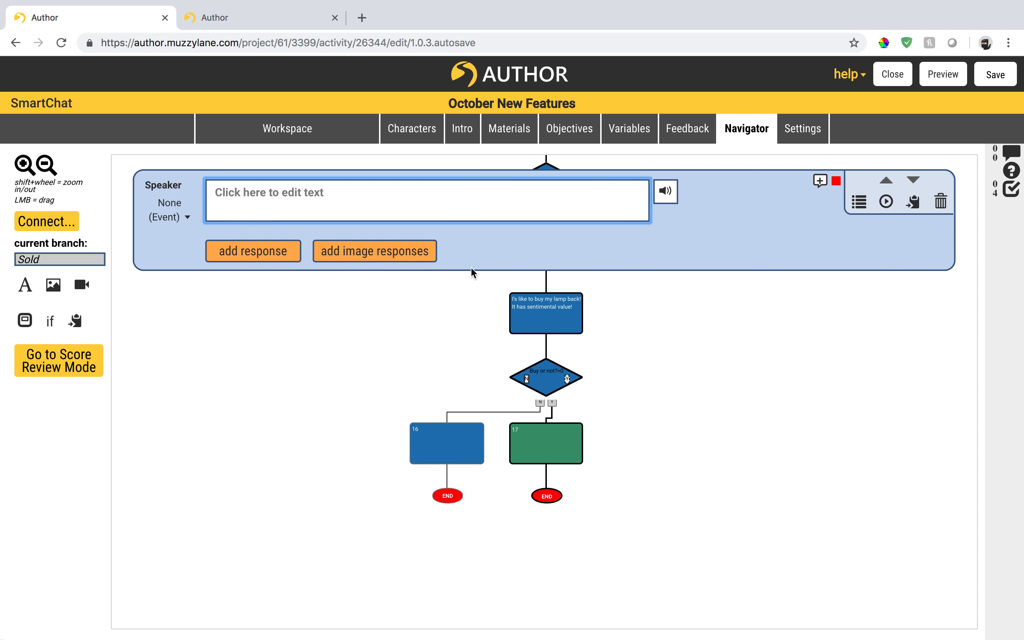
type("Sorry")
type("! We")
key("BackSpace")
key("BackSpace")
key("BackSpace")
key("BackSpace")
type("I already sold it")
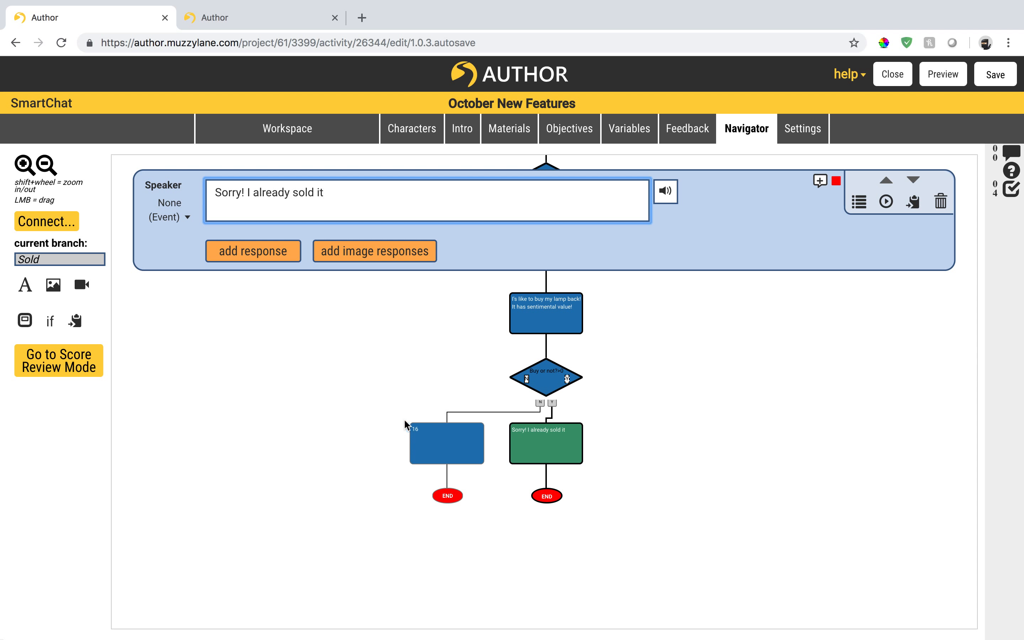
left_click(405, 419)
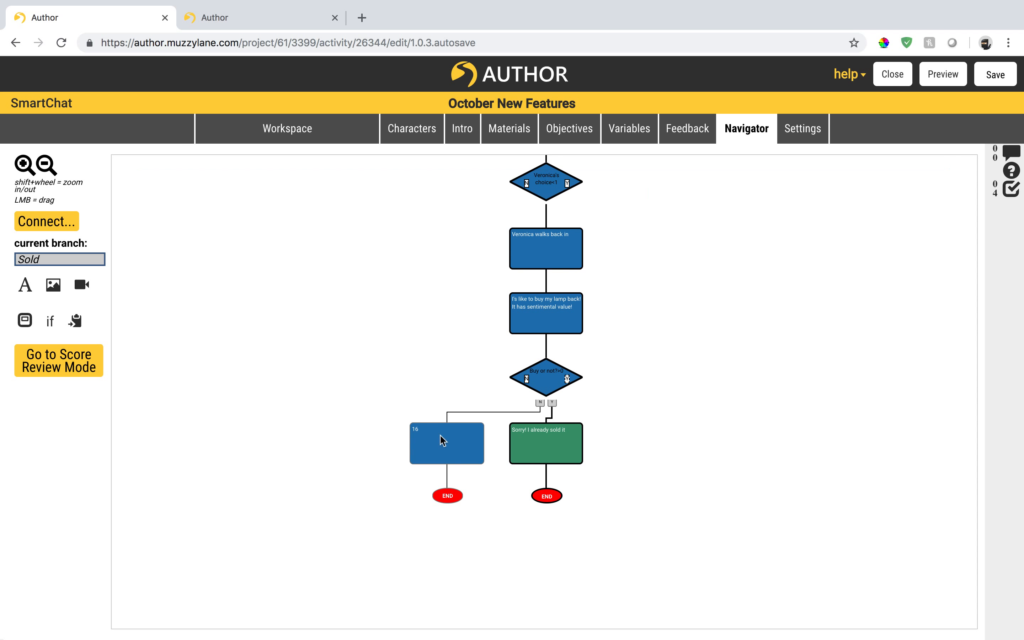
- Enter "Sure thing. That'll be" as event text in the empty node of the "Buy or not?" conditional node's false branch
left_click(456, 444)
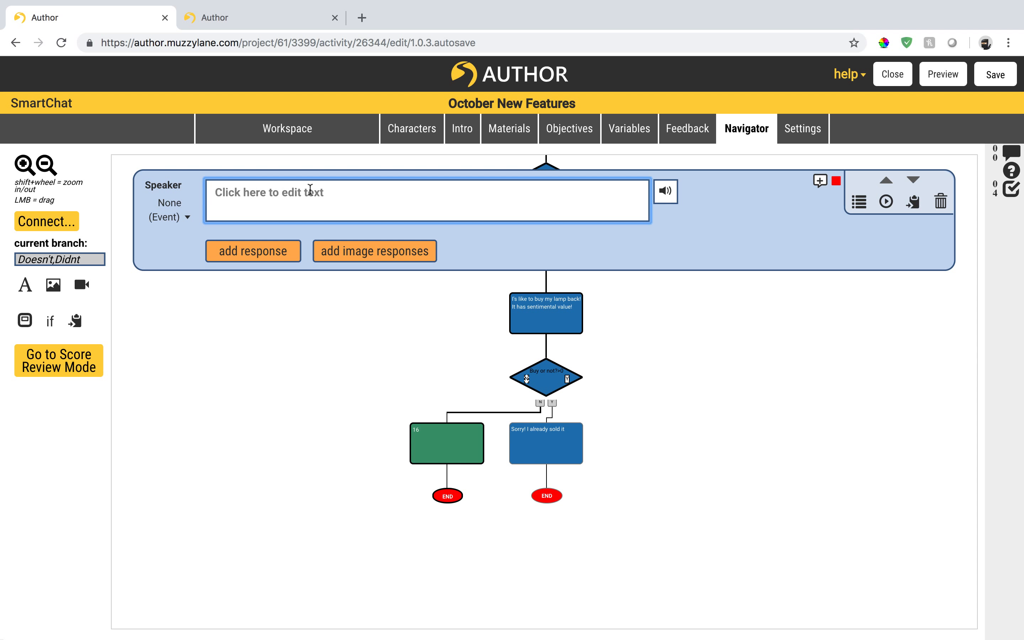
type("Sure thing")
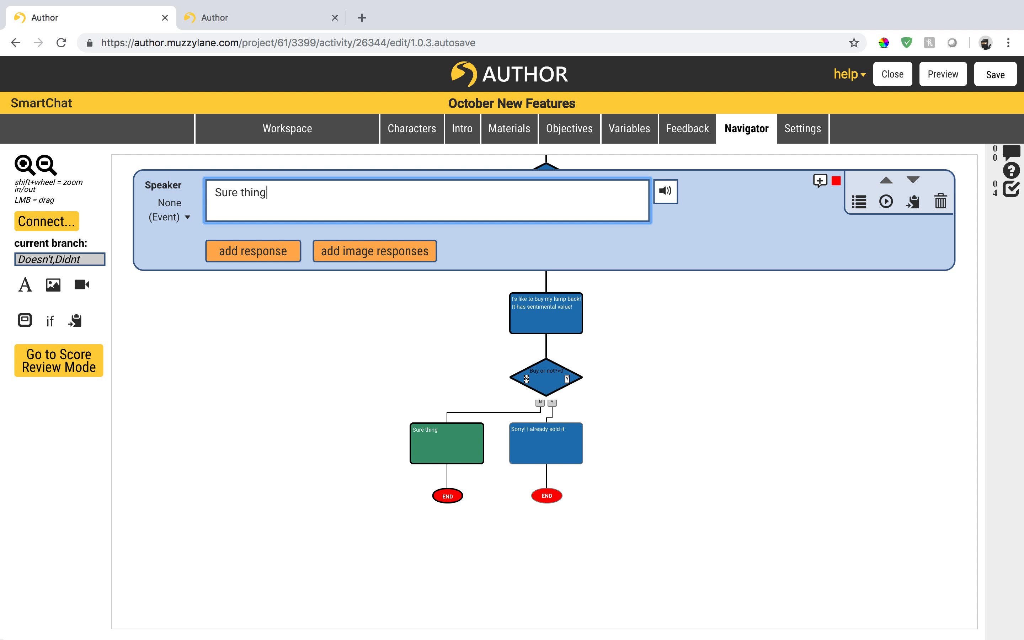
type(". That'll be")
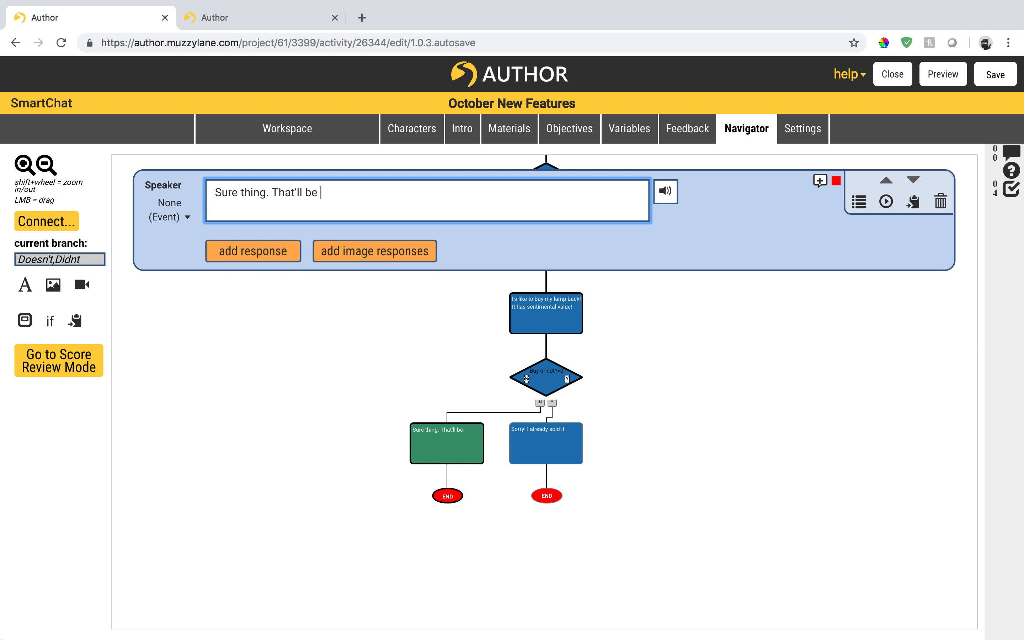
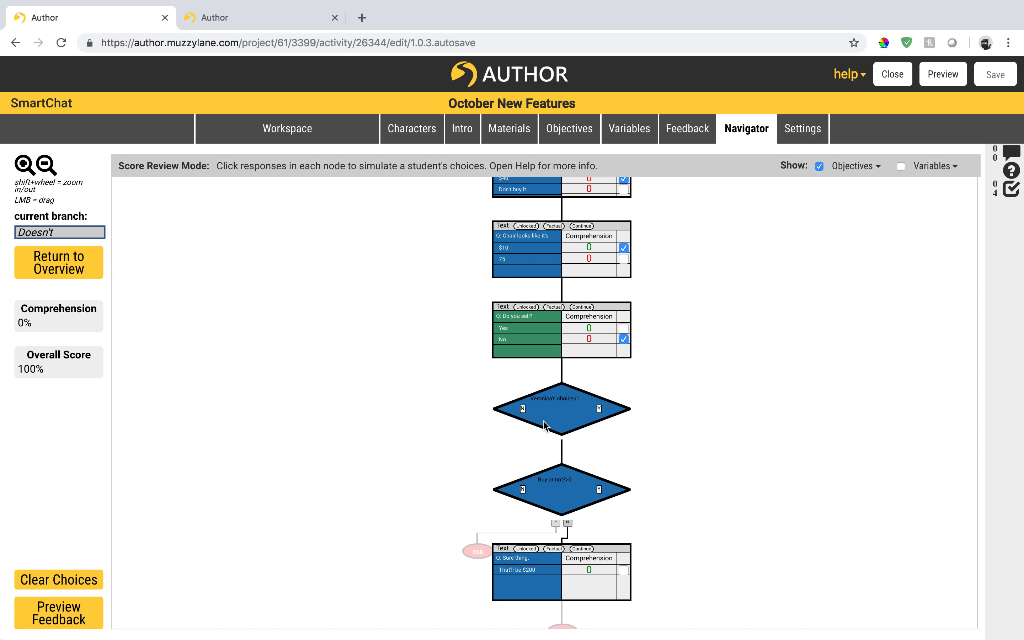
- Try switching the simulated answer of the "Do you sell?" node to Yes in score review, then return to the overview
scroll(563, 417, "down", 2)
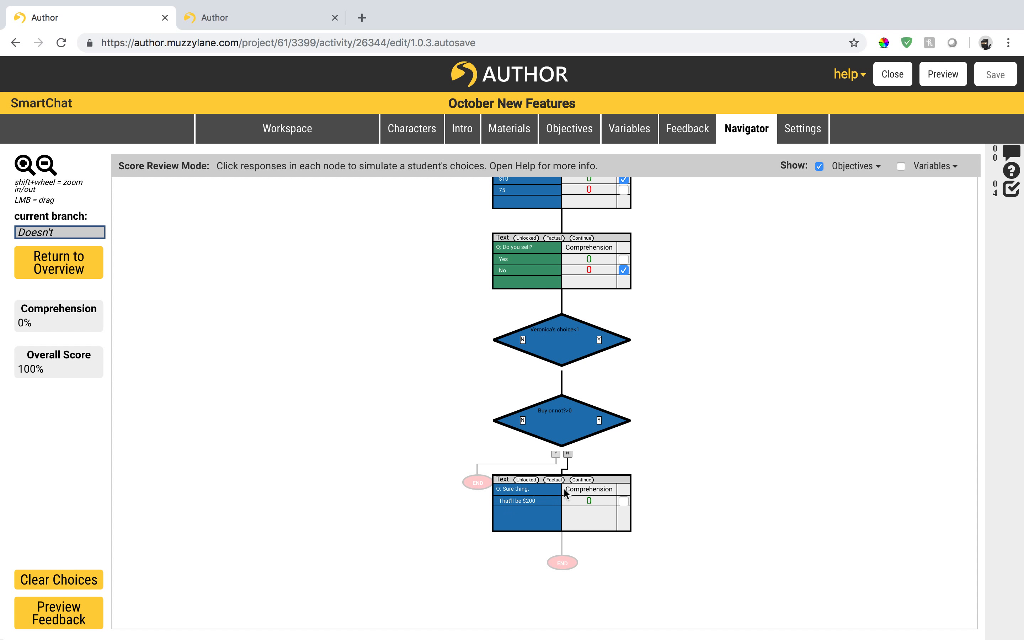
left_click(623, 270)
left_click(623, 259)
left_click(624, 260)
left_click(624, 259)
scroll(628, 283, "up", 1)
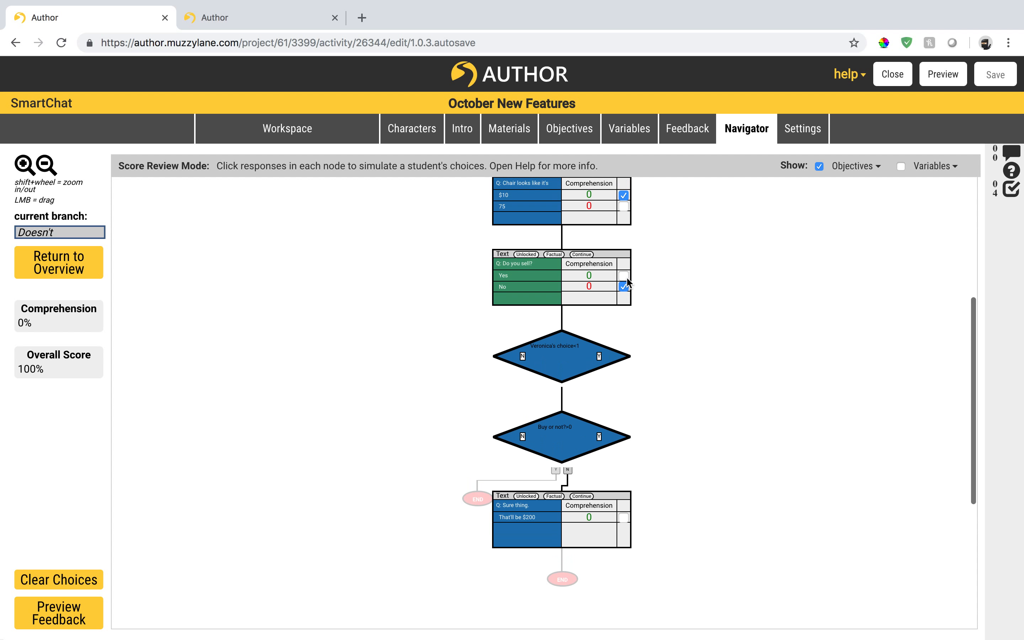
scroll(617, 433, "up", 1)
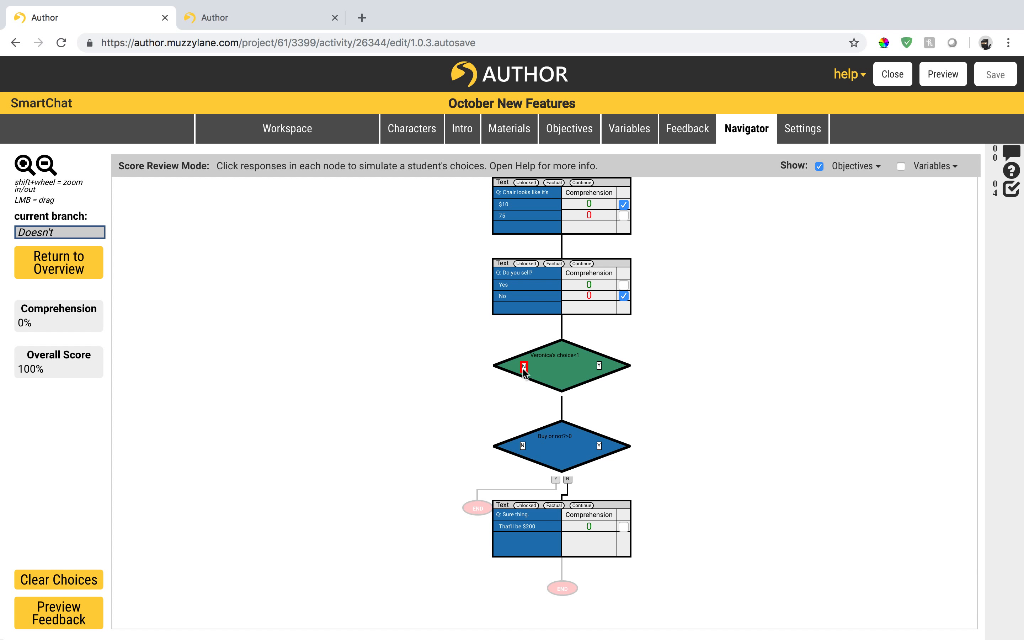
left_click(86, 271)
- Examine the "Veronica's choice" conditional node's expression and its Doesn't and Returns branches
scroll(519, 506, "down", 3)
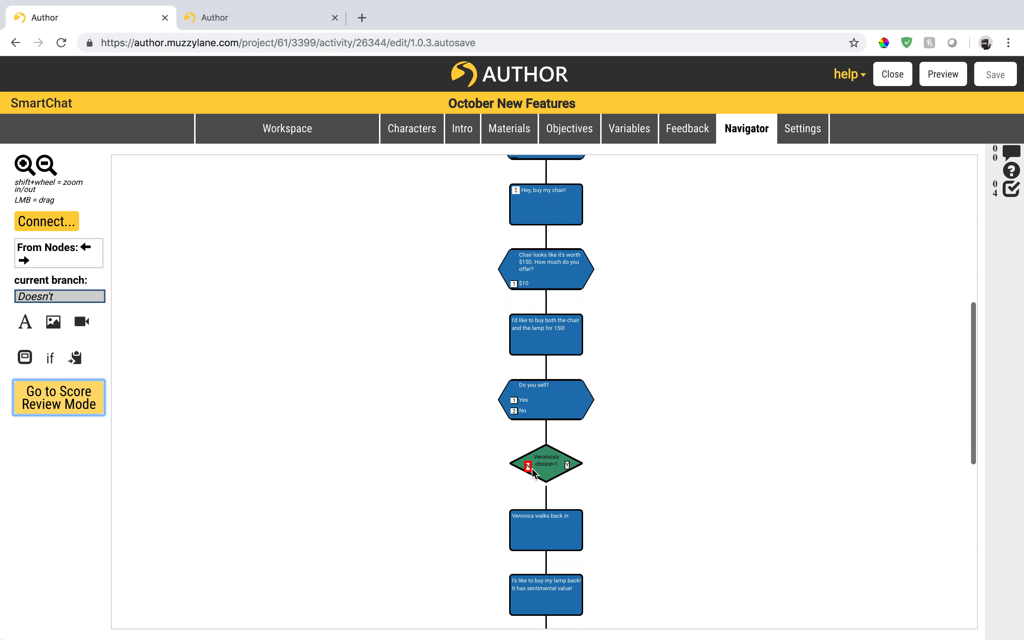
left_click(529, 466)
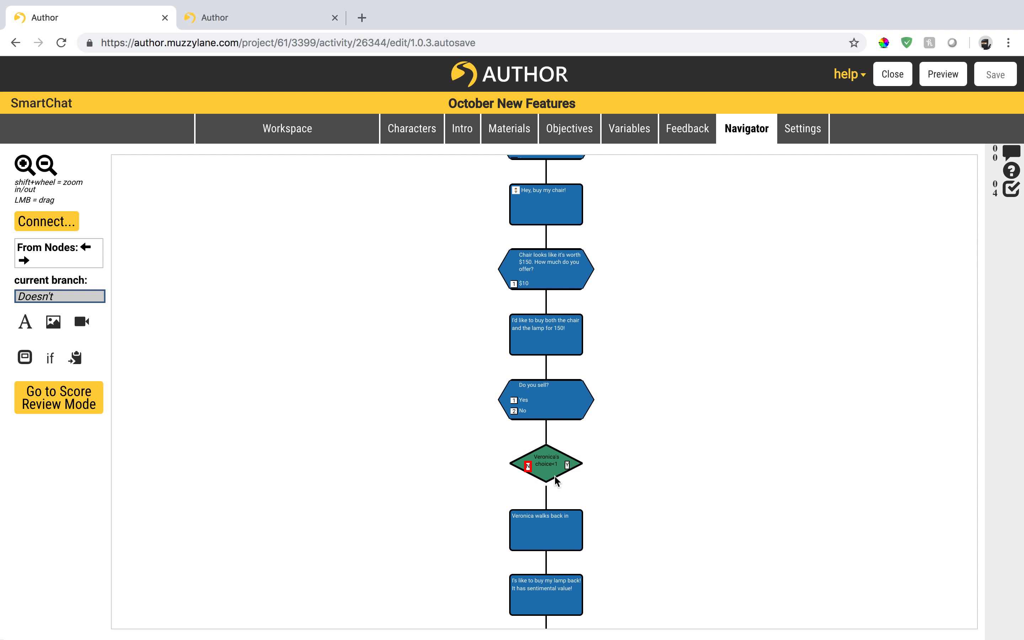
left_click(570, 466)
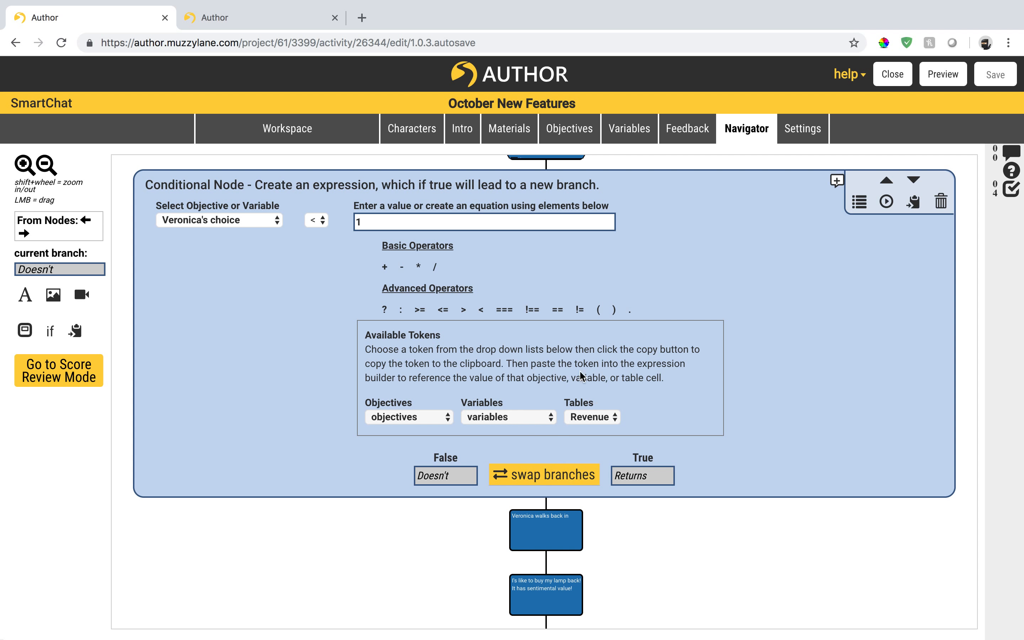
left_click(420, 534)
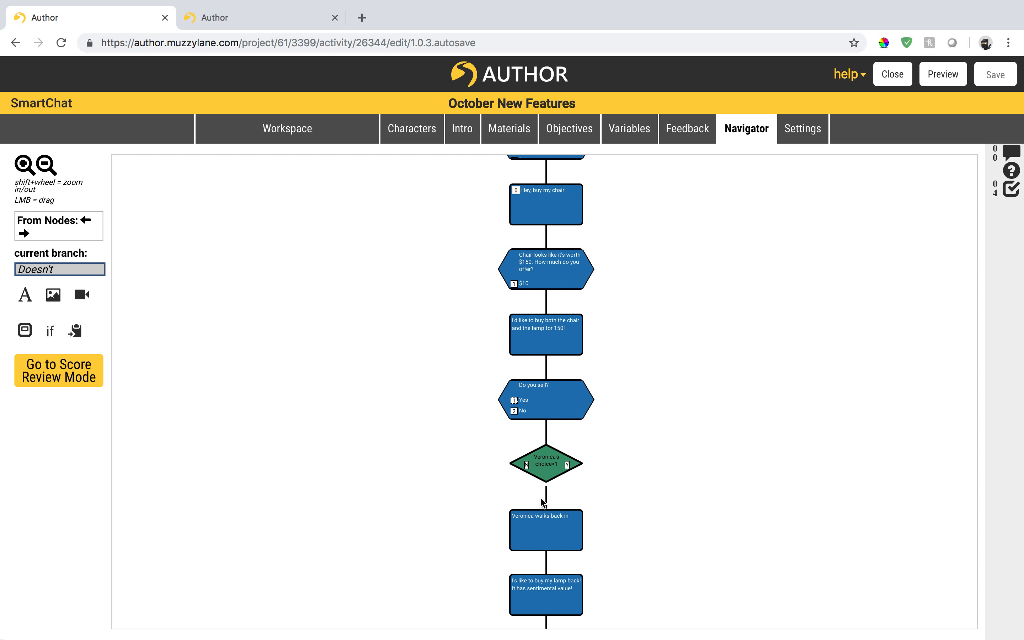
left_click(554, 468)
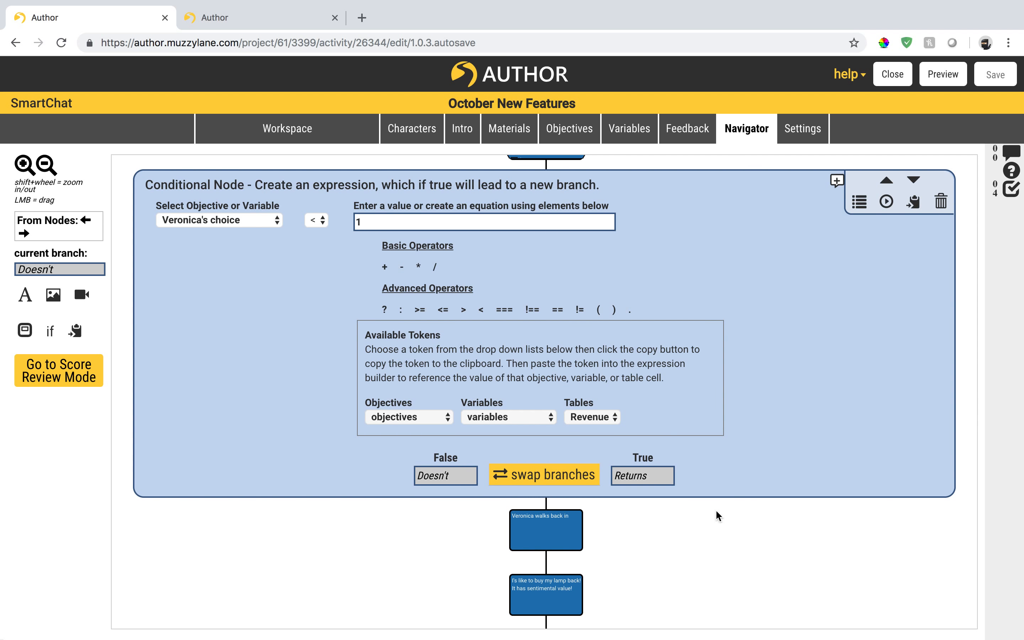
left_click(711, 524)
left_click(554, 466)
left_click(666, 524)
- Try to add a separate text node to each branch of the "Veronica's choice" conditional node
left_click(569, 466)
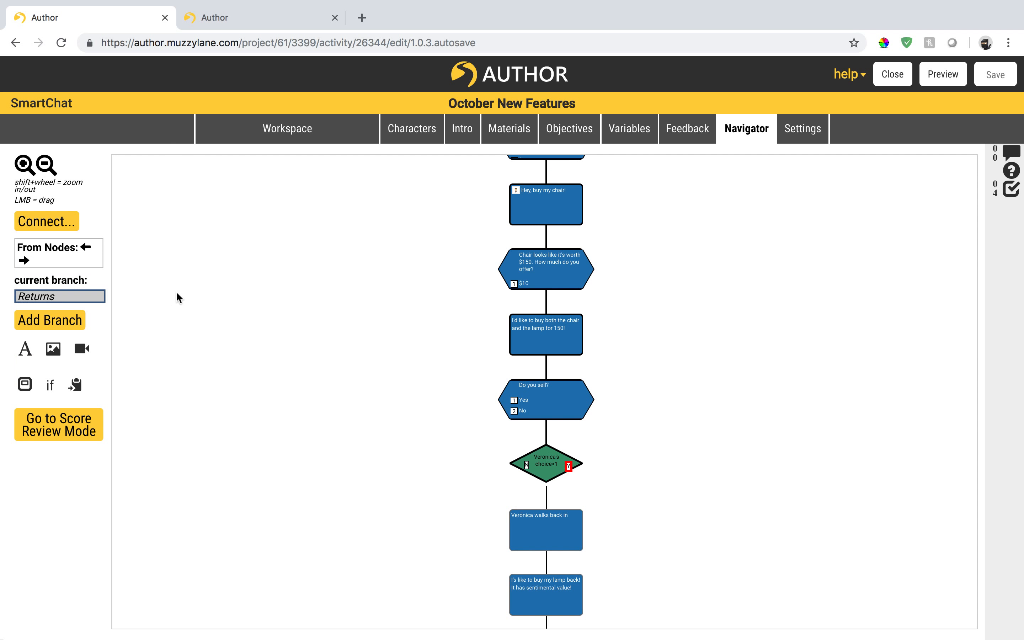
left_click(26, 350)
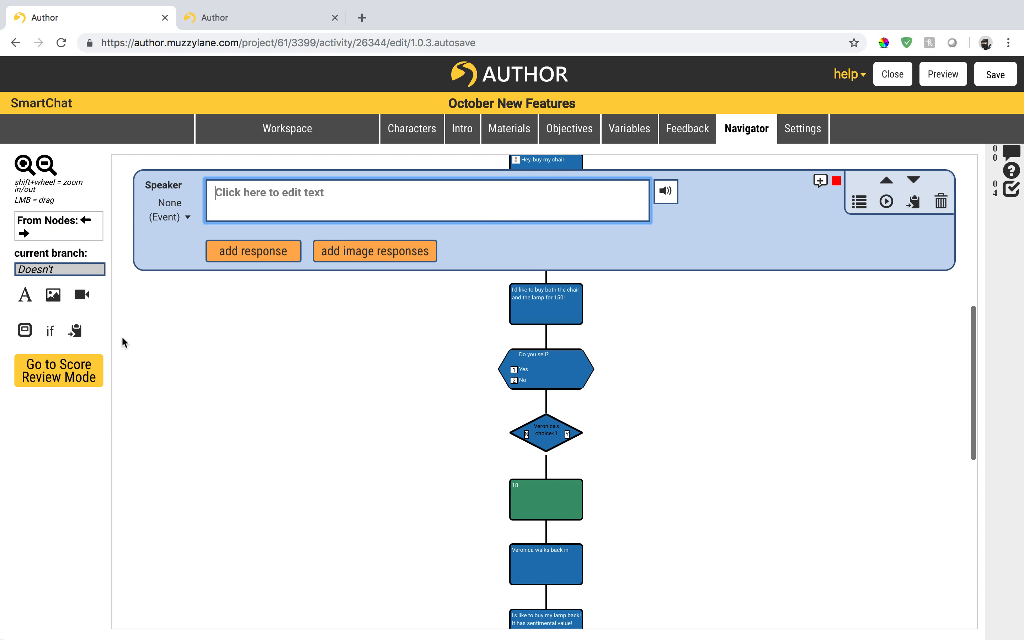
left_click(685, 436)
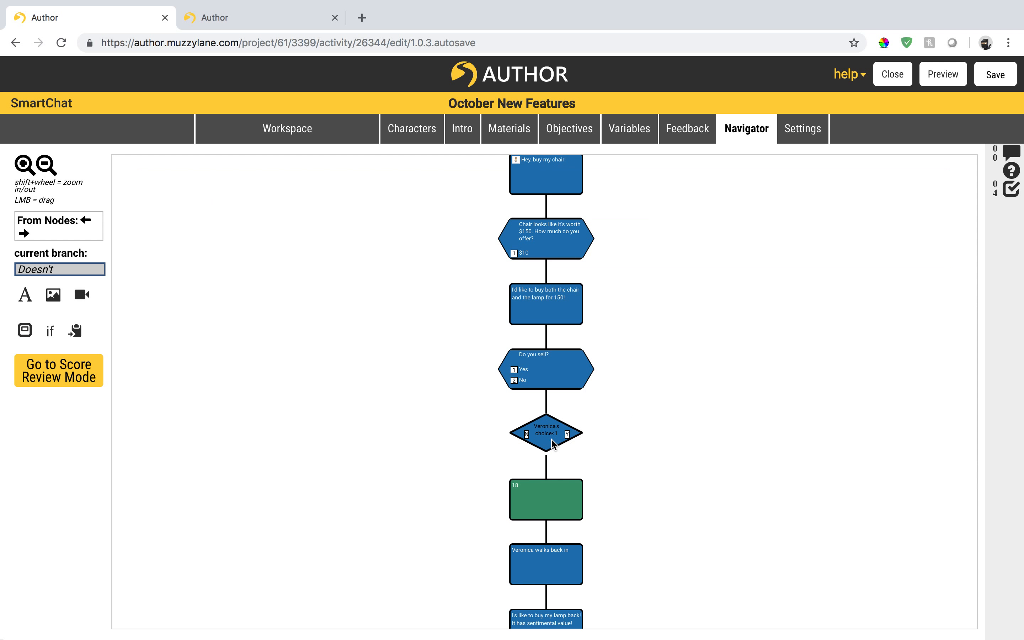
left_click(528, 435)
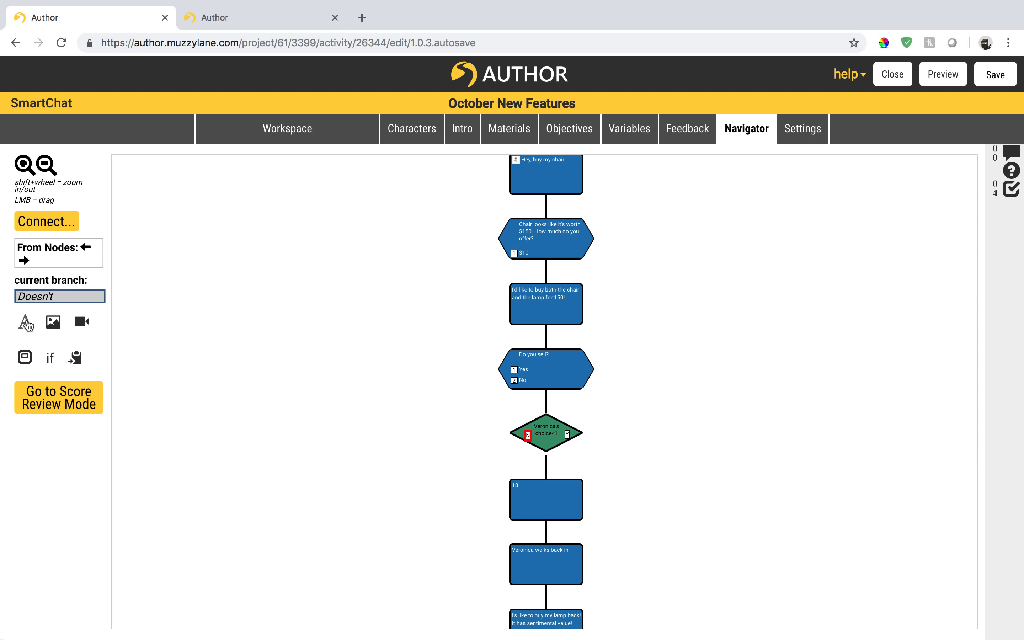
left_click(25, 322)
left_click(676, 385)
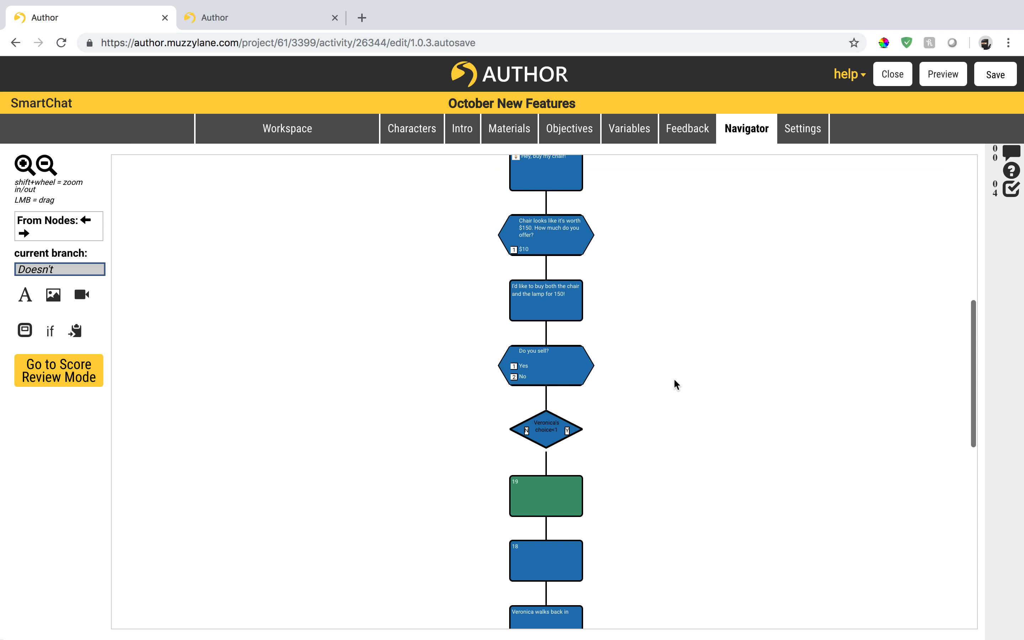
- Delete the "Veronica's choice" conditional node below the "Do you sell?" node
left_click(545, 430)
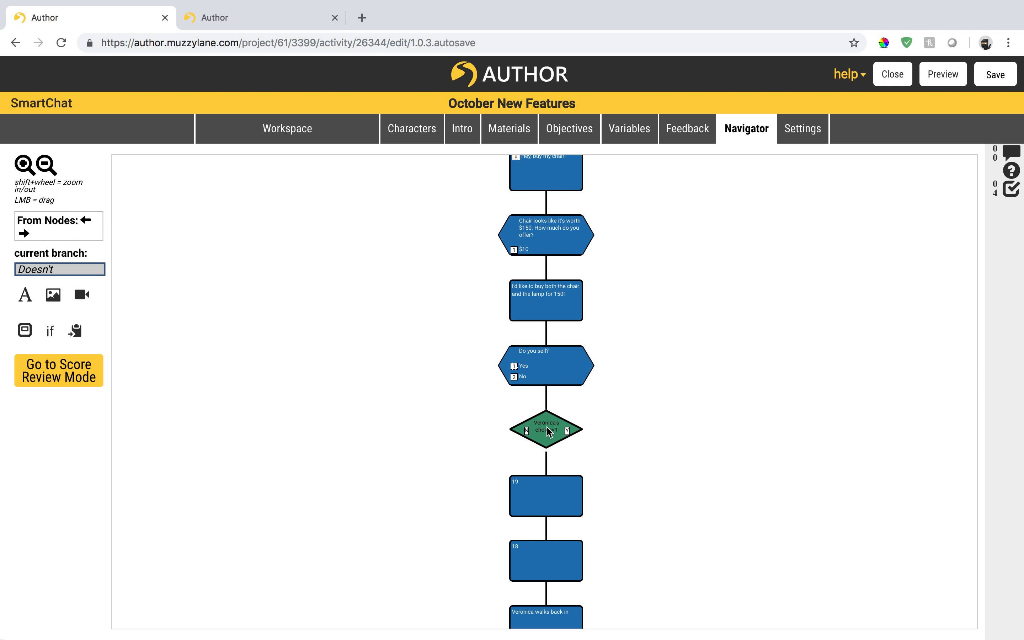
left_click(547, 431)
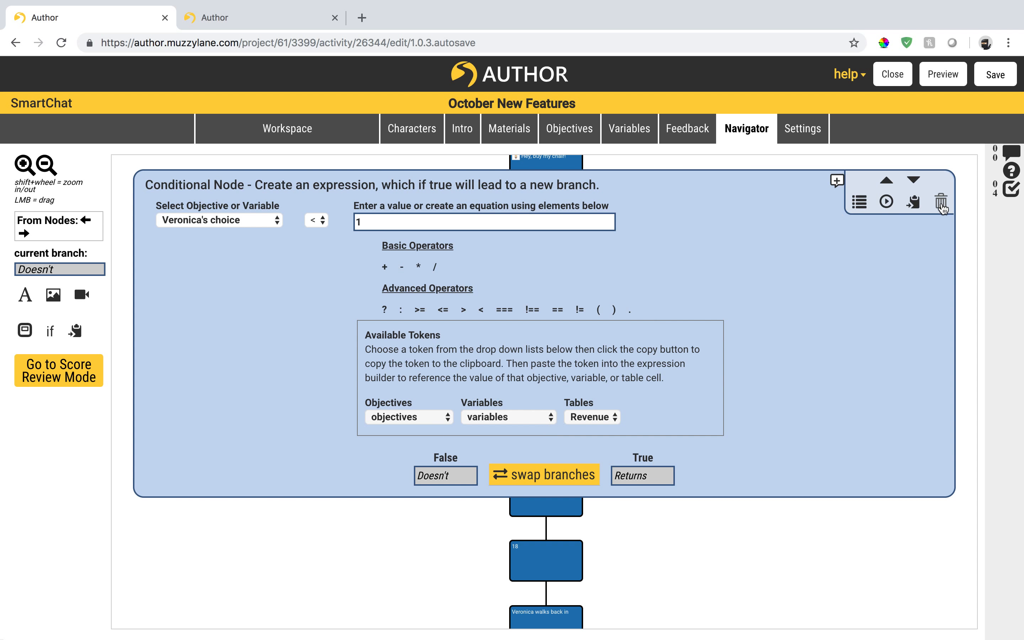
left_click(940, 202)
left_click(523, 303)
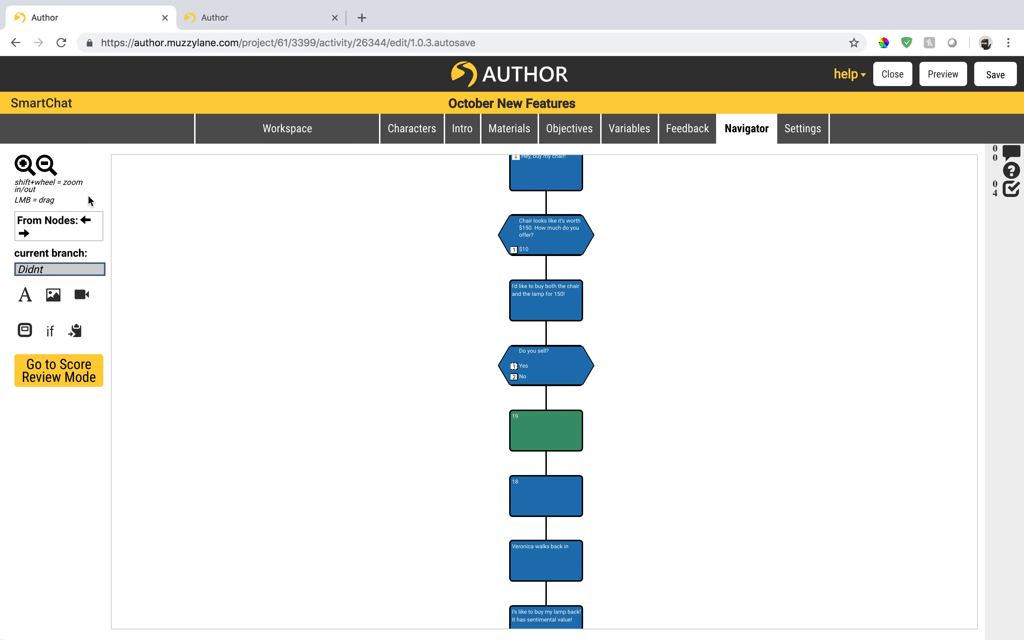
- Delete the two empty text nodes between the "Do you sell?" and "Veronica walks back in" nodes
left_click(545, 436)
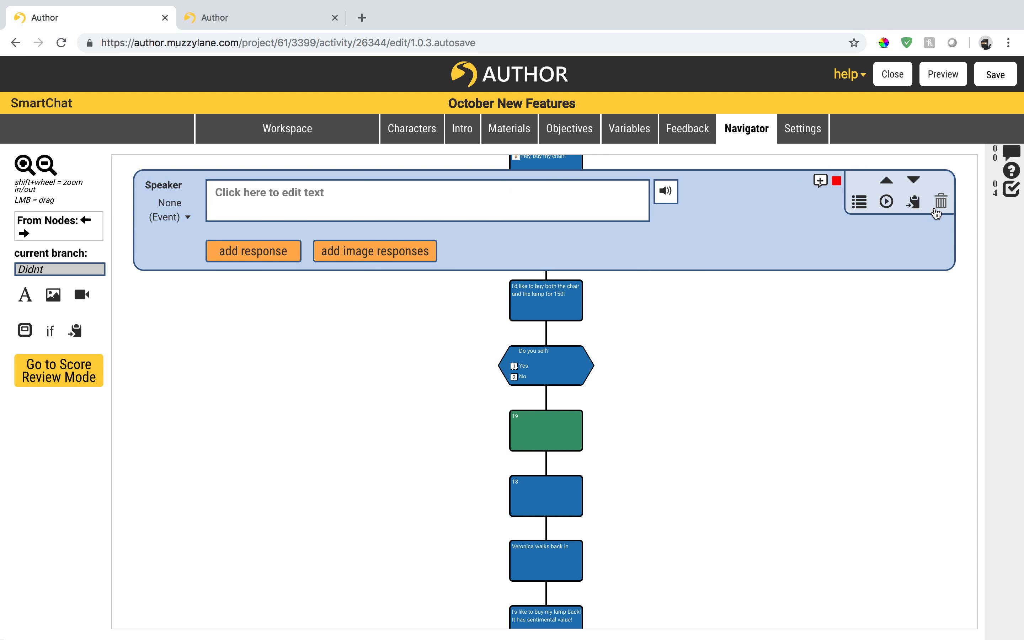
left_click(941, 202)
left_click(521, 302)
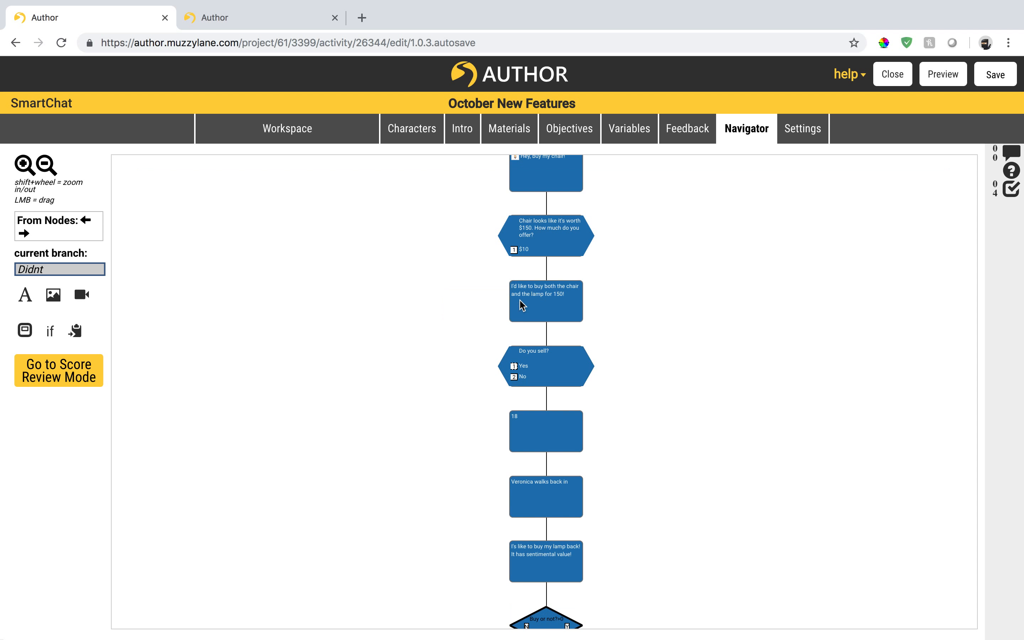
left_click(545, 446)
left_click(940, 202)
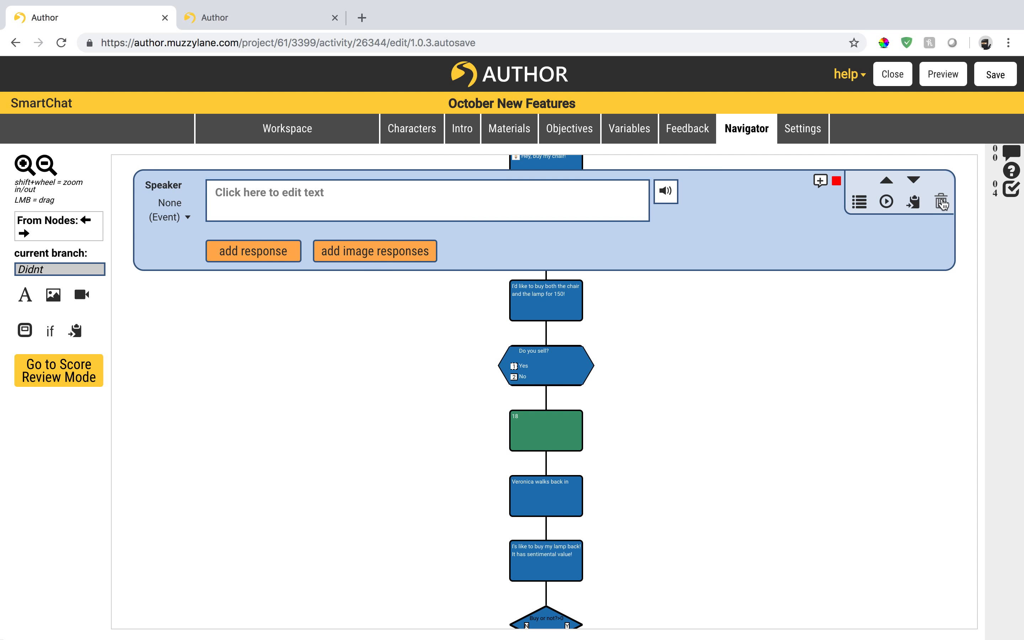
left_click(523, 304)
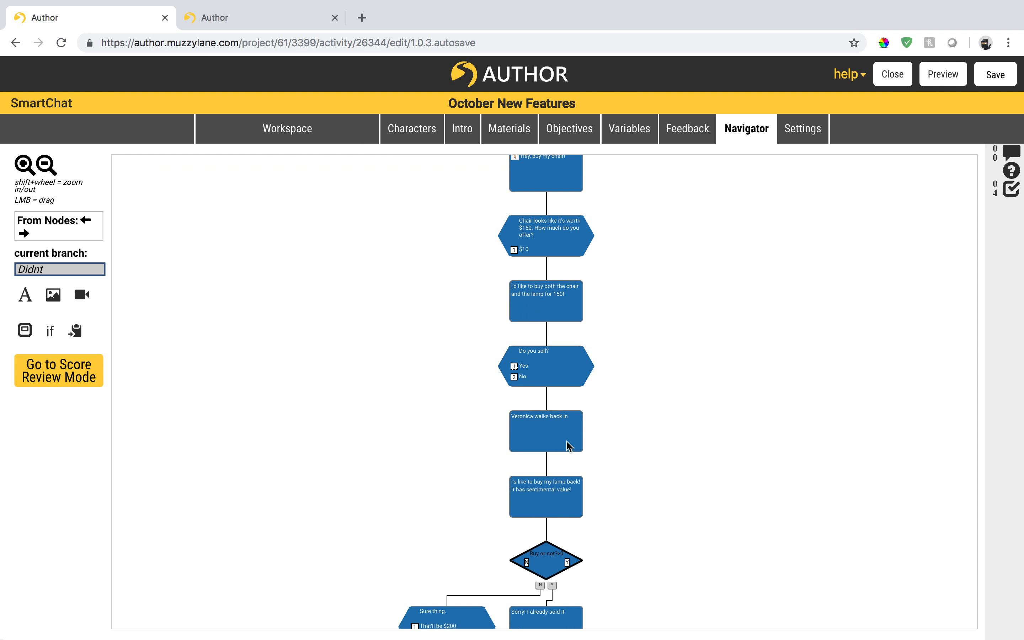
- Add a conditional node after the "Do you sell?" node that tests whether "Veronica's choice" is greater than 0
left_click(555, 383)
left_click(50, 347)
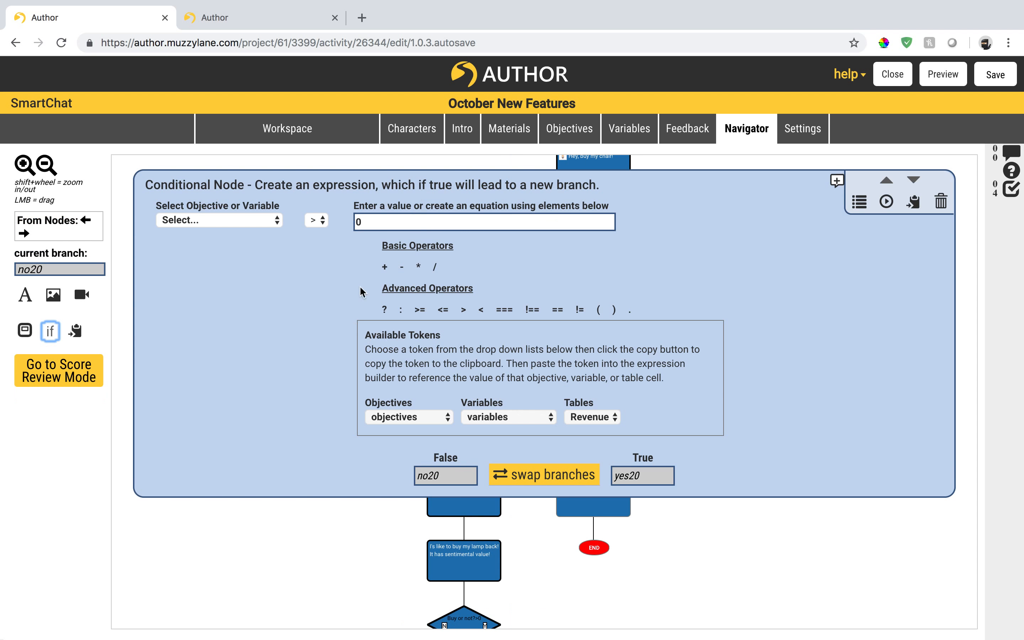
left_click(223, 227)
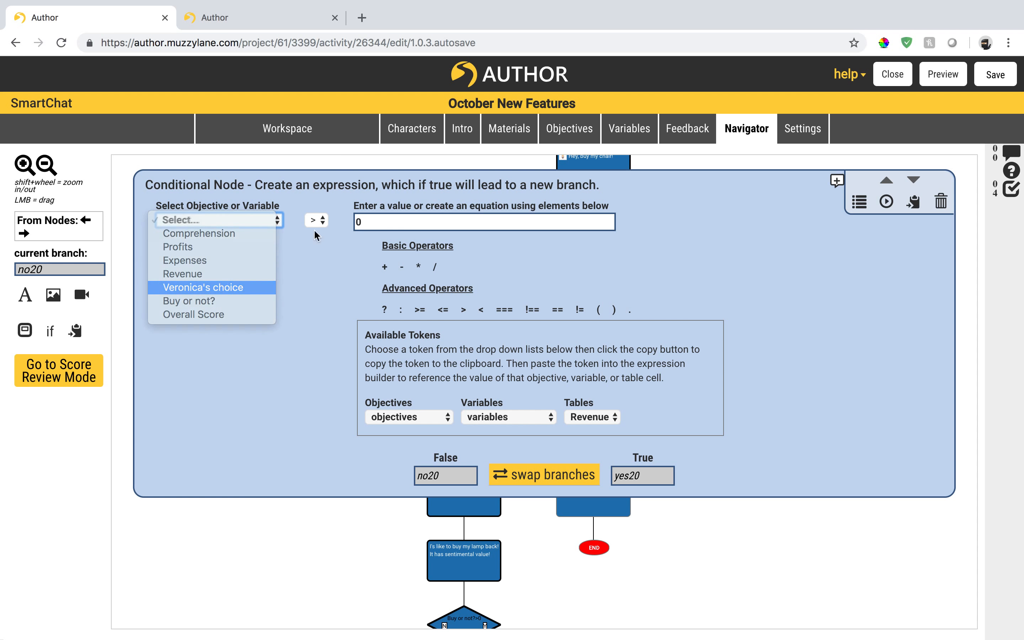
left_click(207, 289)
left_click(422, 225)
key("BackSpace")
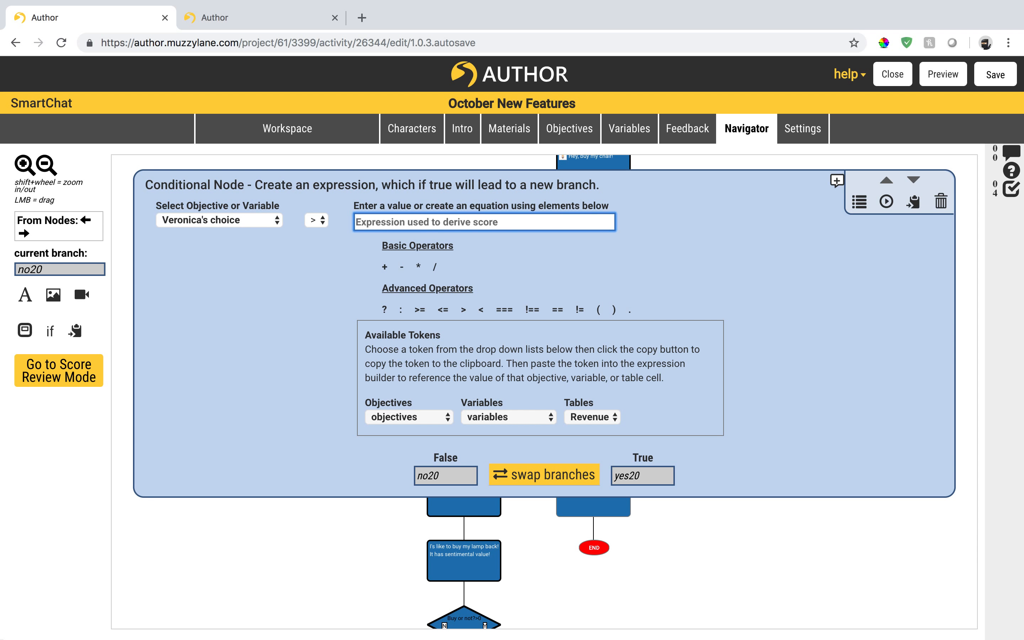
type("1")
key("BackSpace")
type("0")
left_click(311, 414)
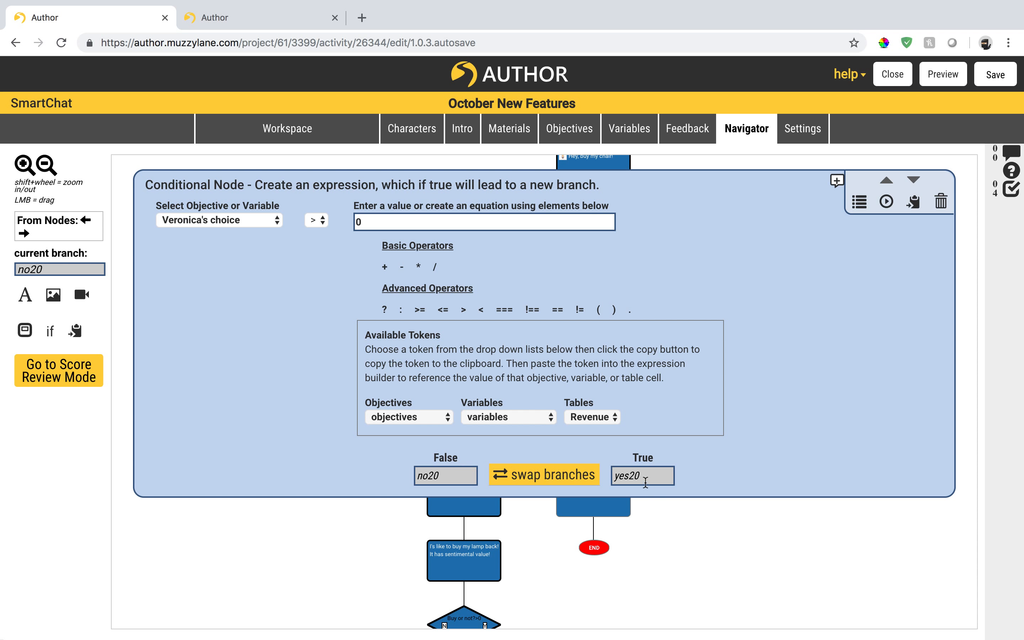
- Rename the "Veronica's choice" conditional node's true branch to "Didn't" and its false branch to "Sold"
double_click(638, 471)
type("Sc")
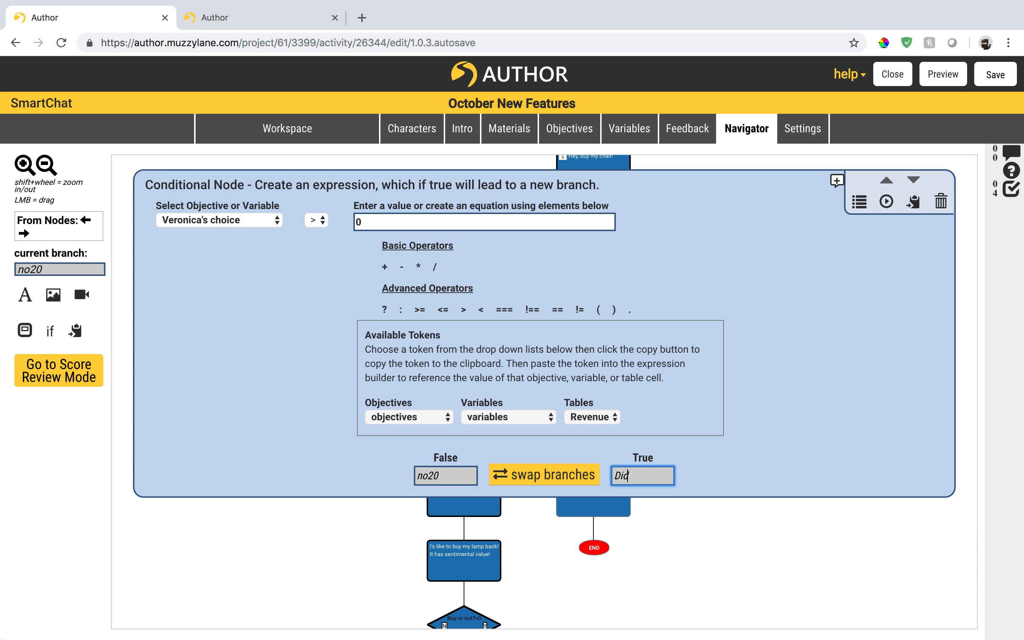
double_click(457, 471)
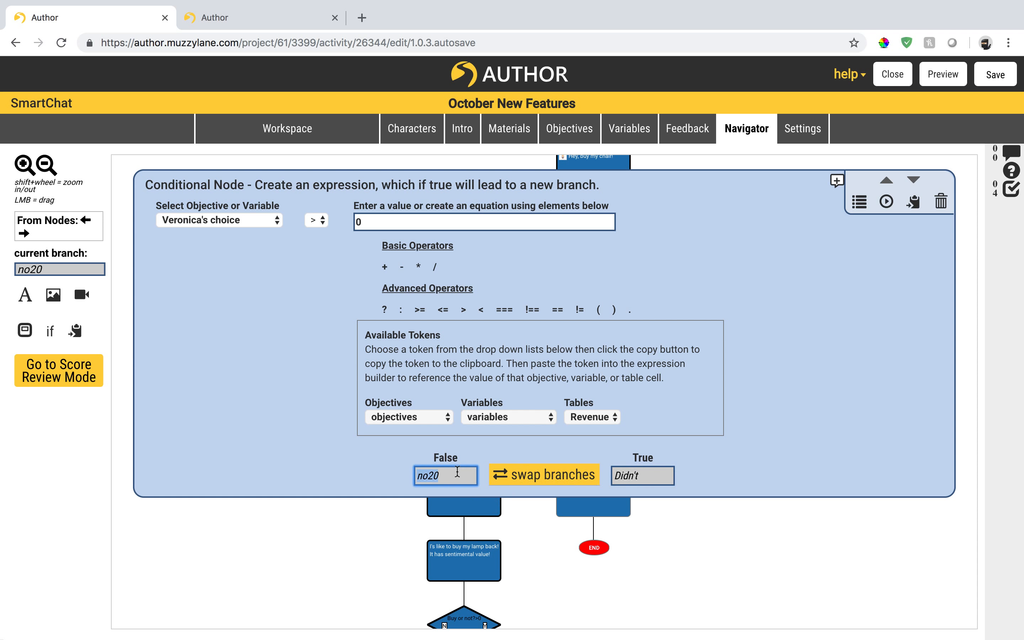
type("Sold")
left_click(333, 561)
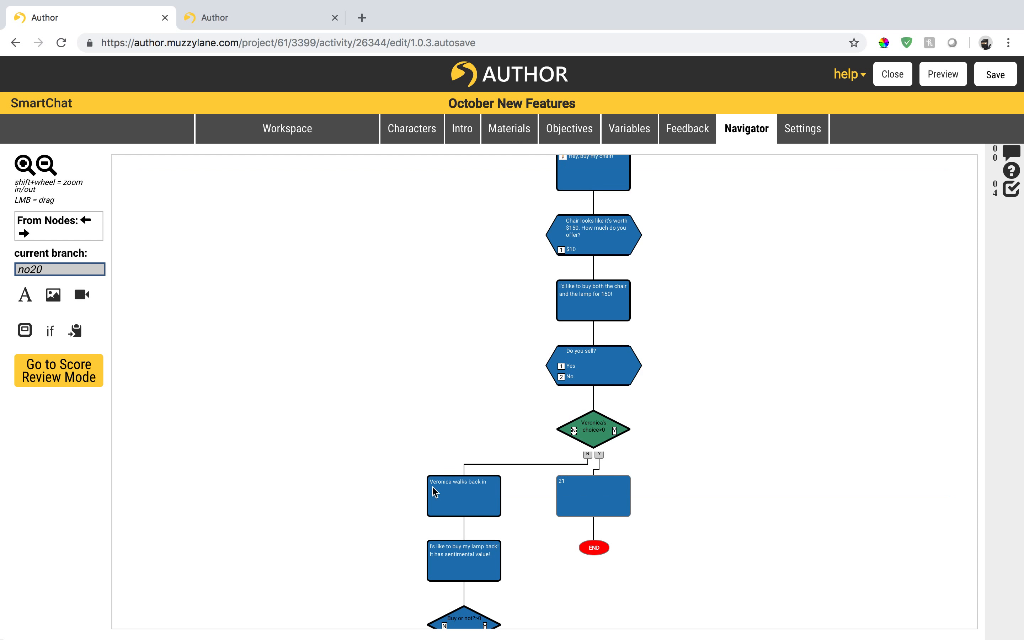
- Check the nodes on both branches and rename the "Veronica's choice" conditional node's false branch to "Bought"
left_click(497, 494)
left_click(609, 488)
left_click(477, 482)
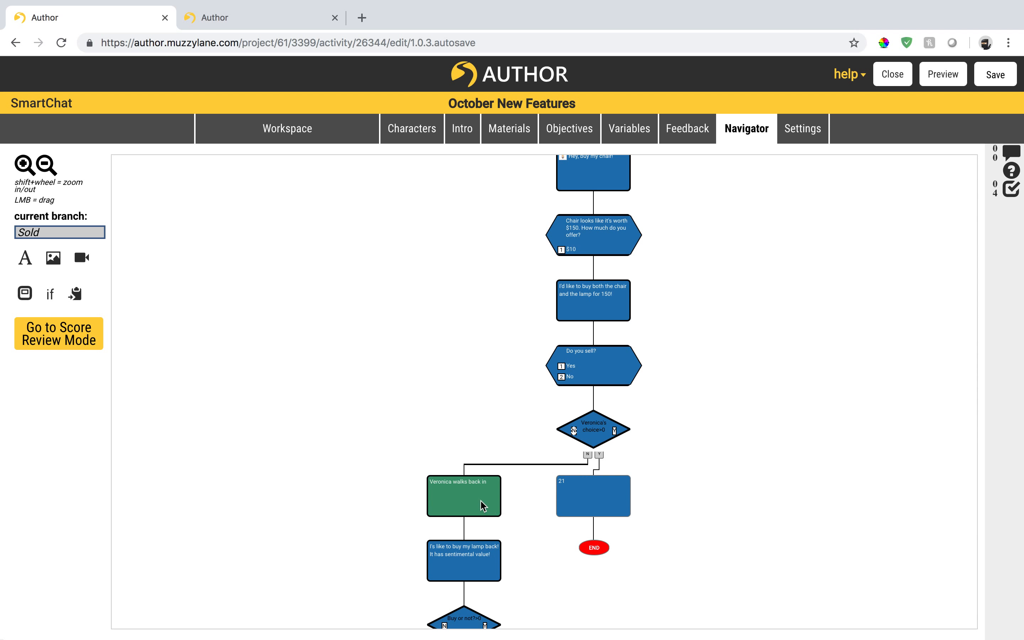
left_click(574, 506)
left_click(483, 508)
double_click(581, 431)
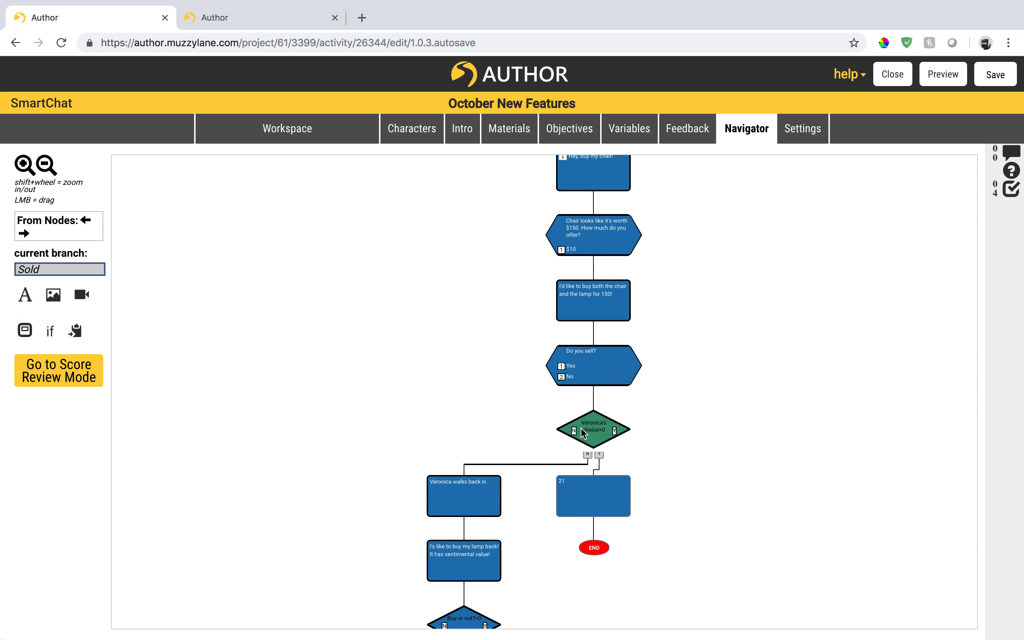
double_click(445, 474)
type("B")
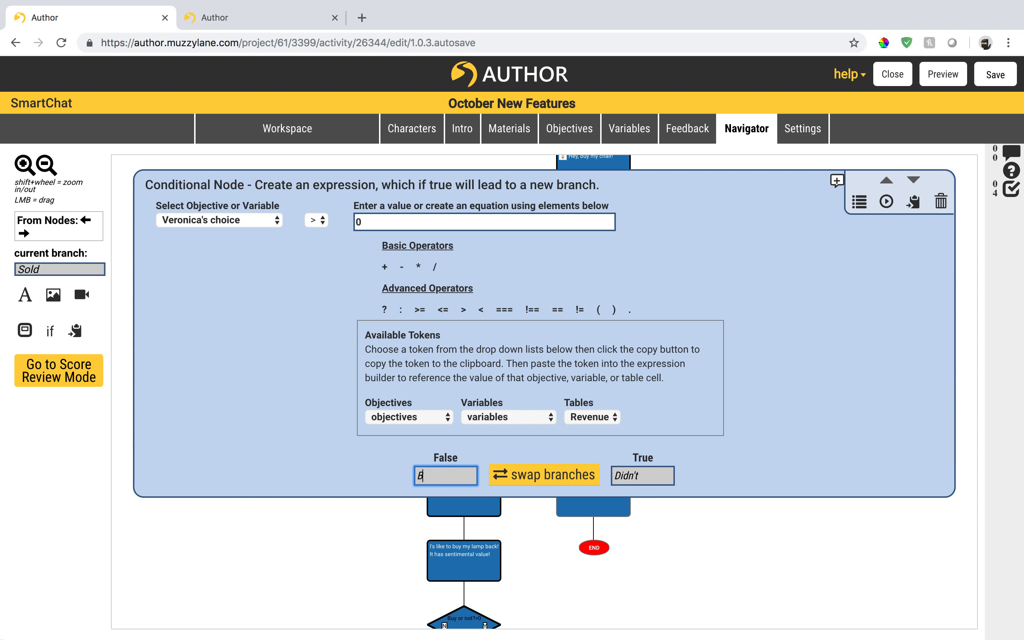
type("ought")
left_click(548, 566)
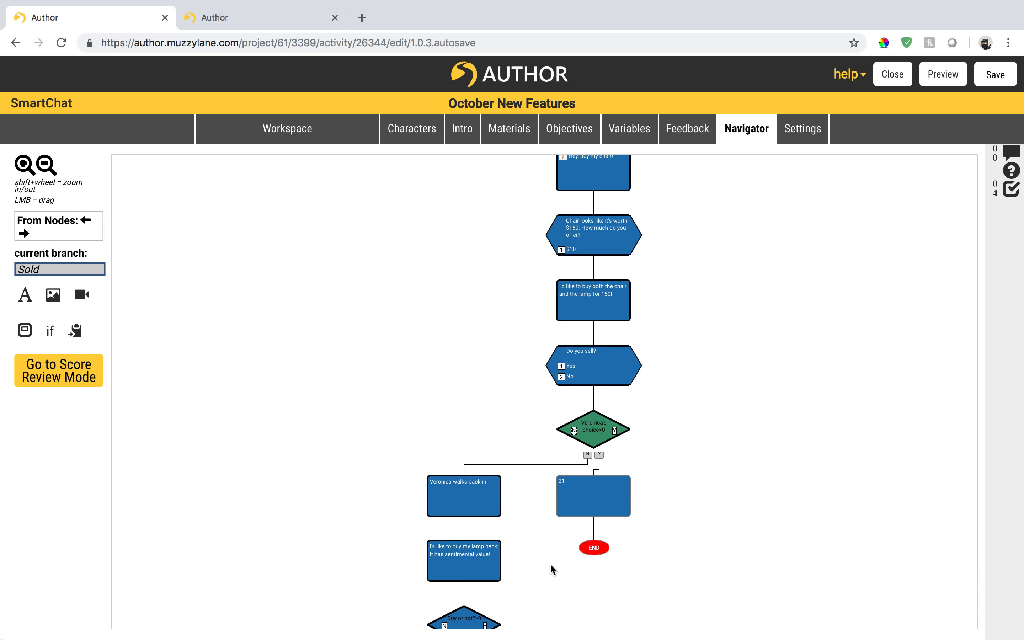
- Set the text of the node on the "Didn't" branch to "Okay. End of game"
left_click(476, 497)
double_click(579, 487)
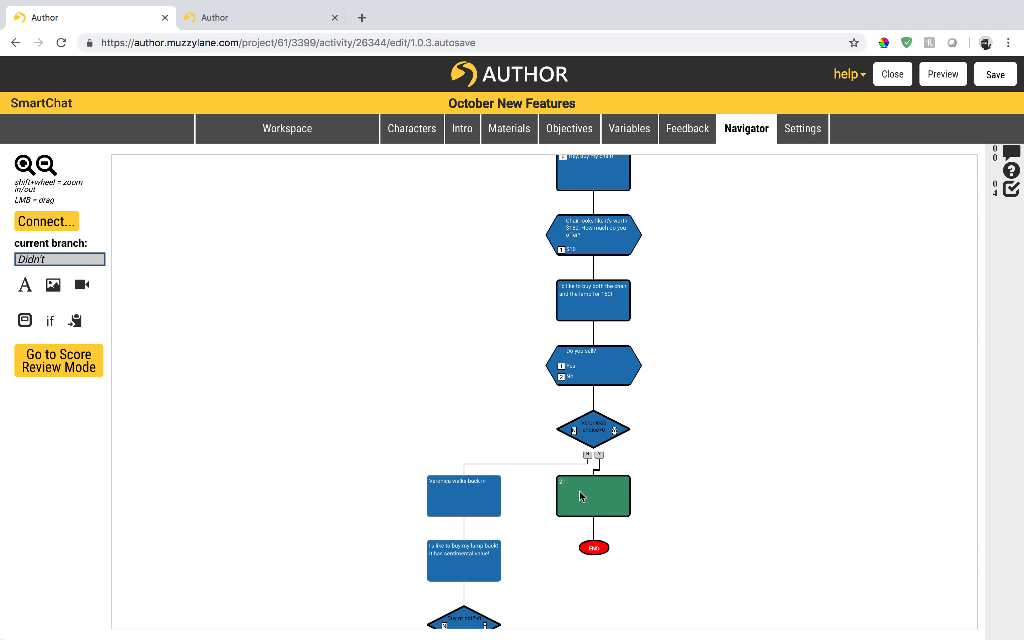
type("Ok")
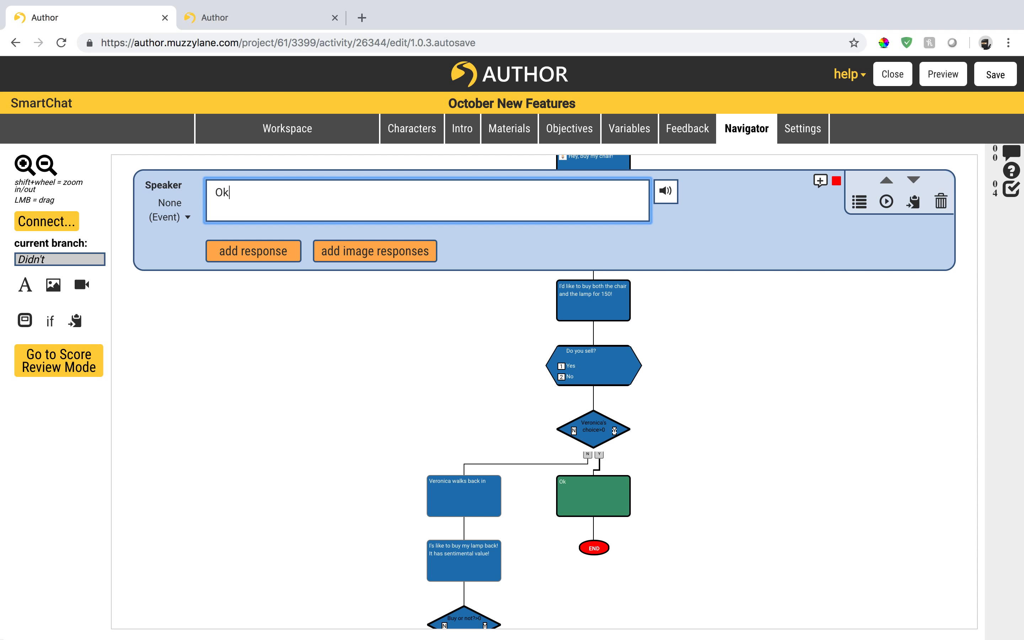
type("ay. End of game")
left_click(332, 333)
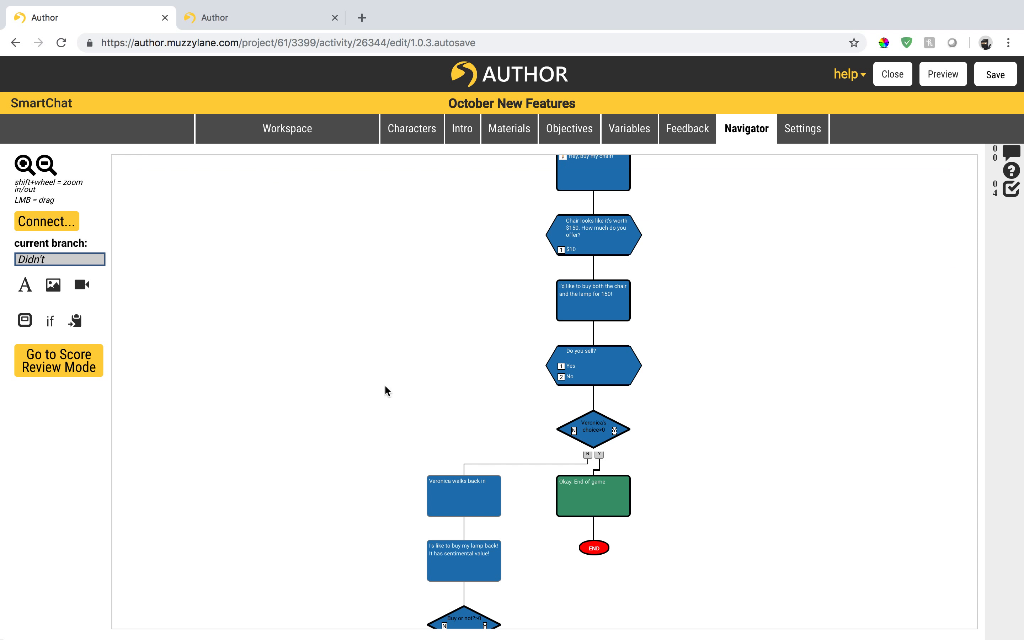
- Select the "Veronica walks back in" node on the "Bought" branch and inspect the whole flow in Score Review Mode
left_click(470, 506)
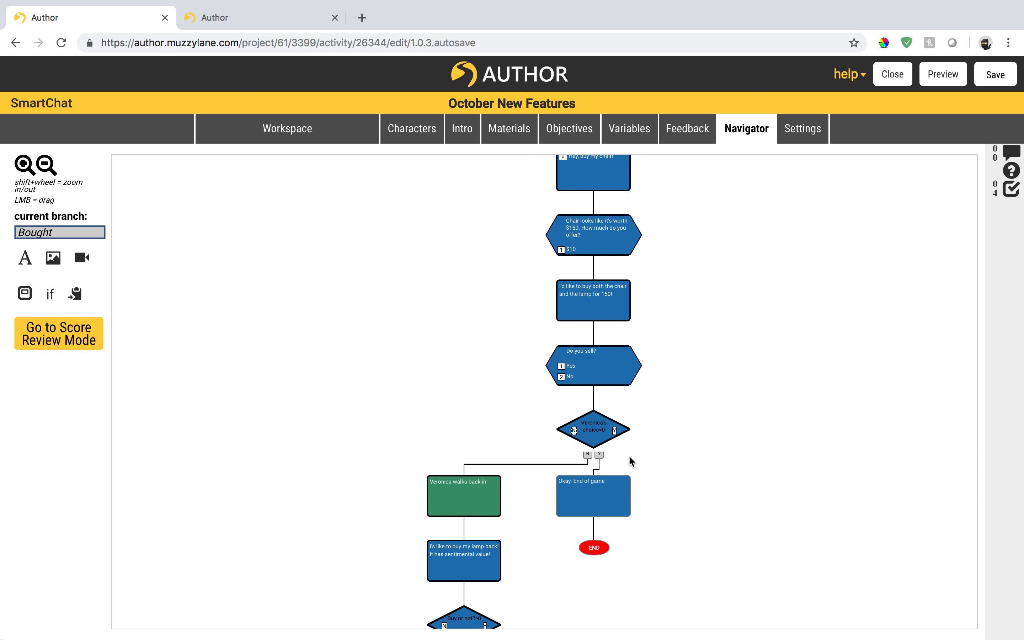
scroll(598, 217, "up", 1)
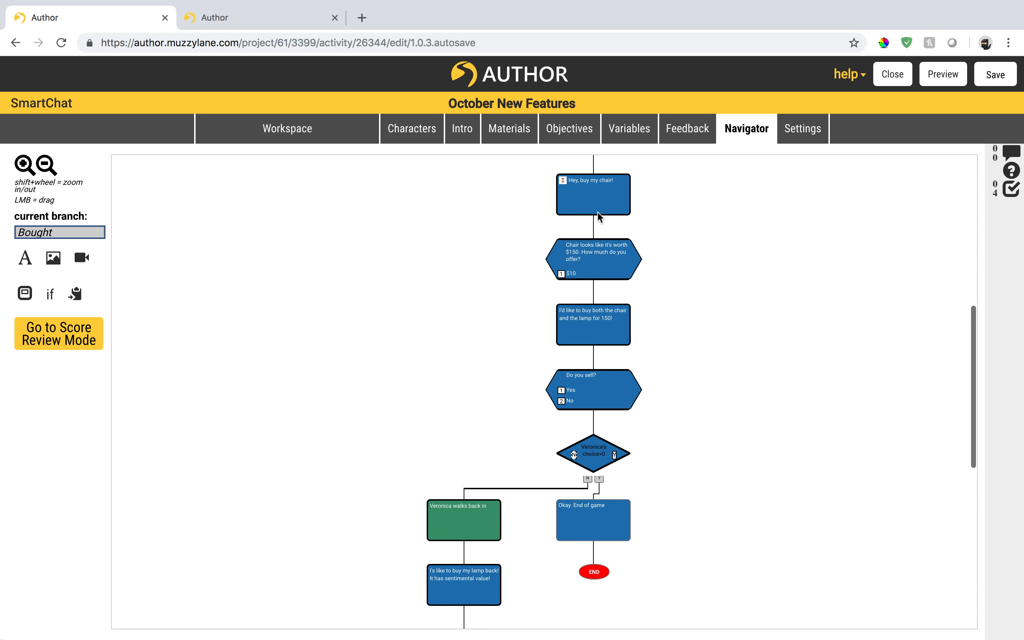
left_click(54, 348)
scroll(572, 352, "up", 5)
scroll(572, 352, "down", 3)
scroll(572, 351, "up", 1)
scroll(592, 348, "down", 3)
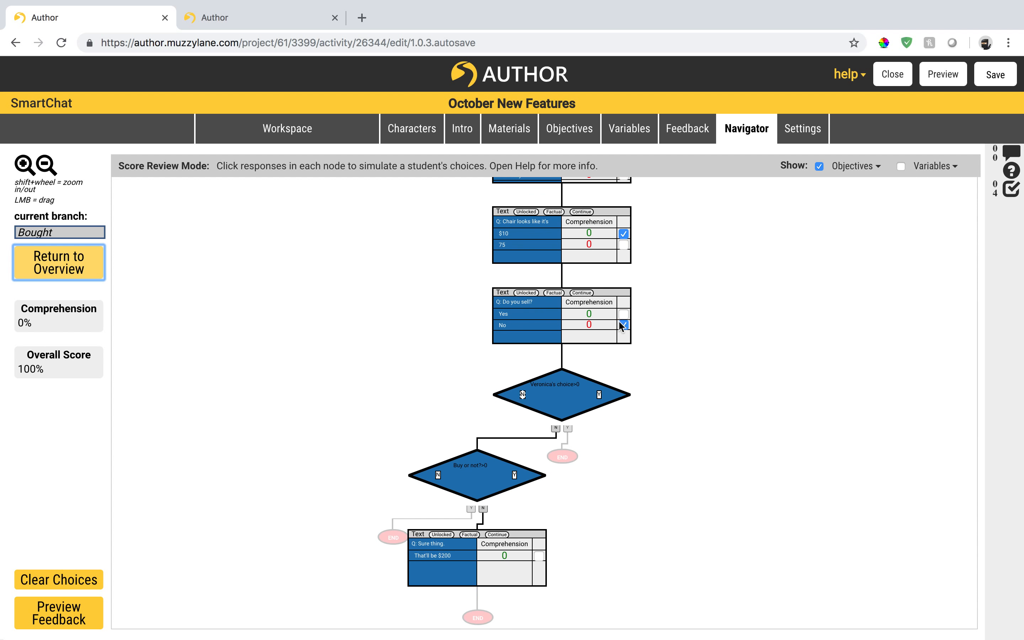
scroll(620, 326, "up", 3)
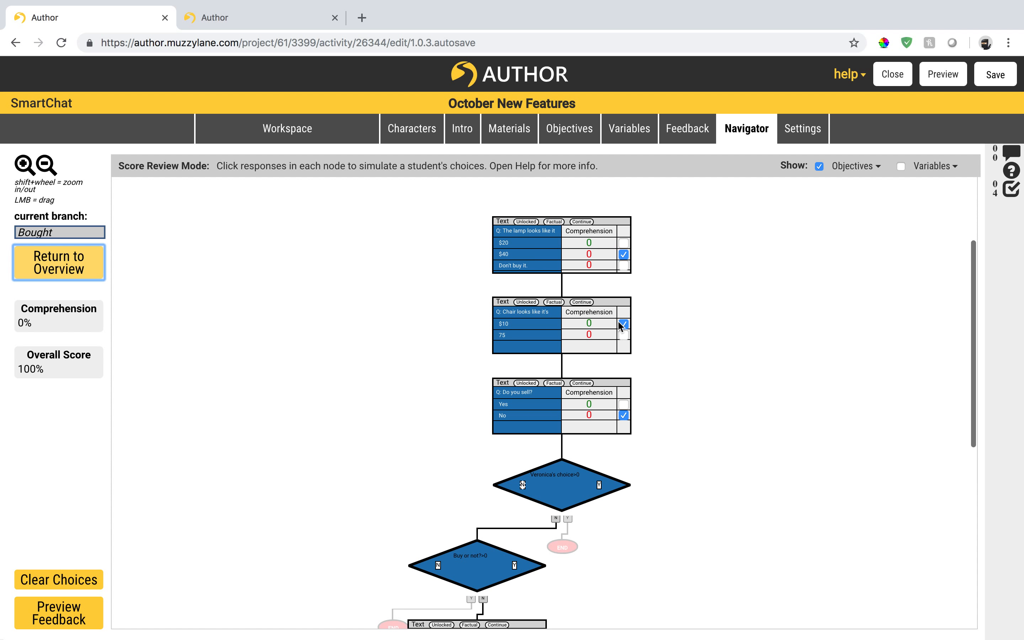
- Simulate the lamp question with "Don't buy it.", "$40" and "Don't buy it." again, checking which conditional branches are followed
left_click(623, 265)
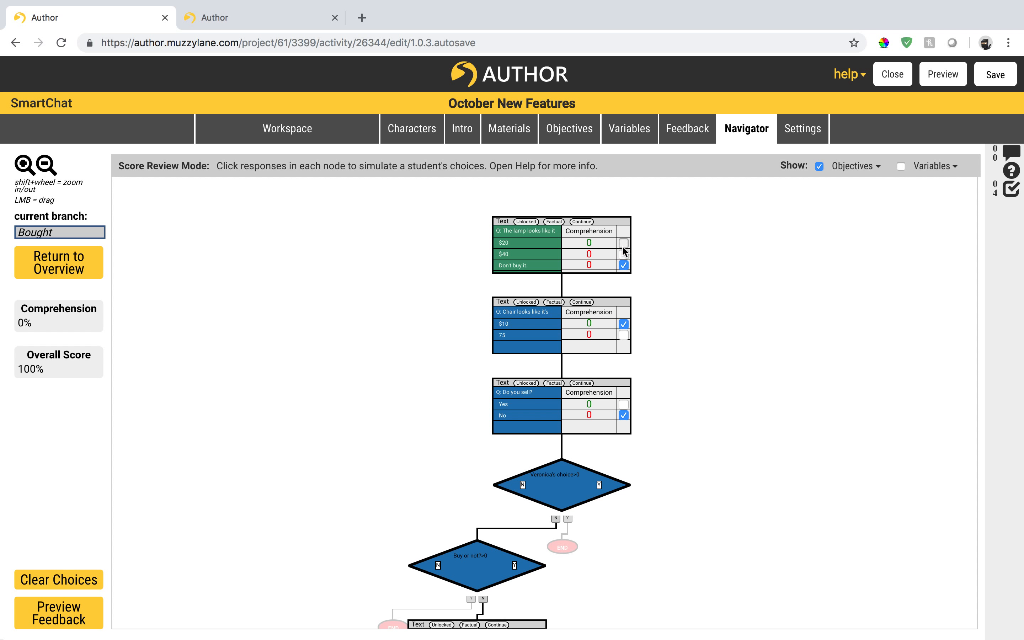
left_click(623, 254)
left_click(623, 254)
left_click_drag(543, 569, 563, 447)
scroll(564, 447, "up", 3)
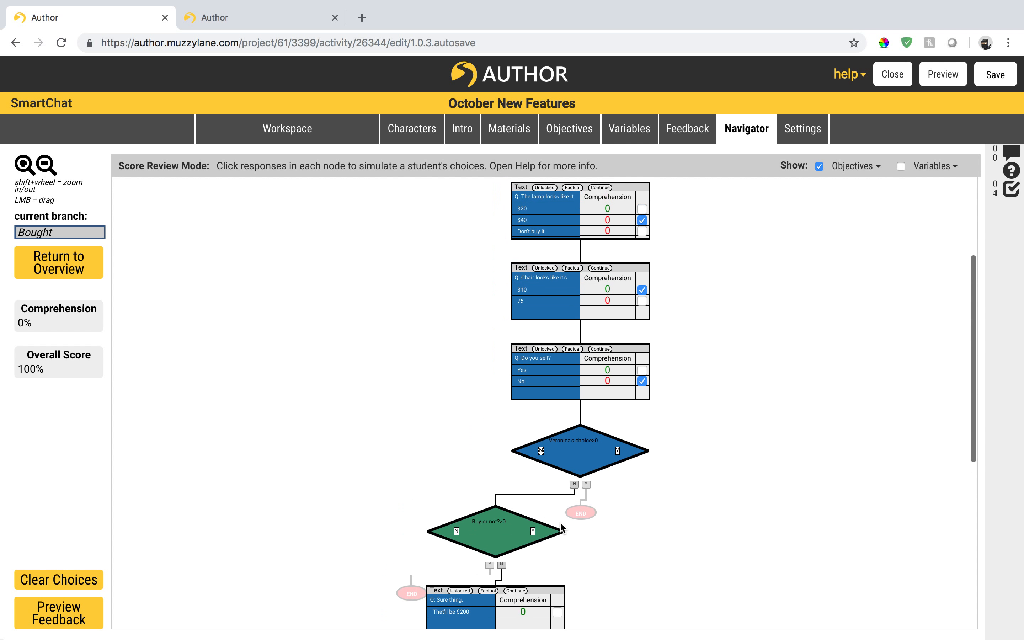
left_click(641, 235)
left_click(641, 235)
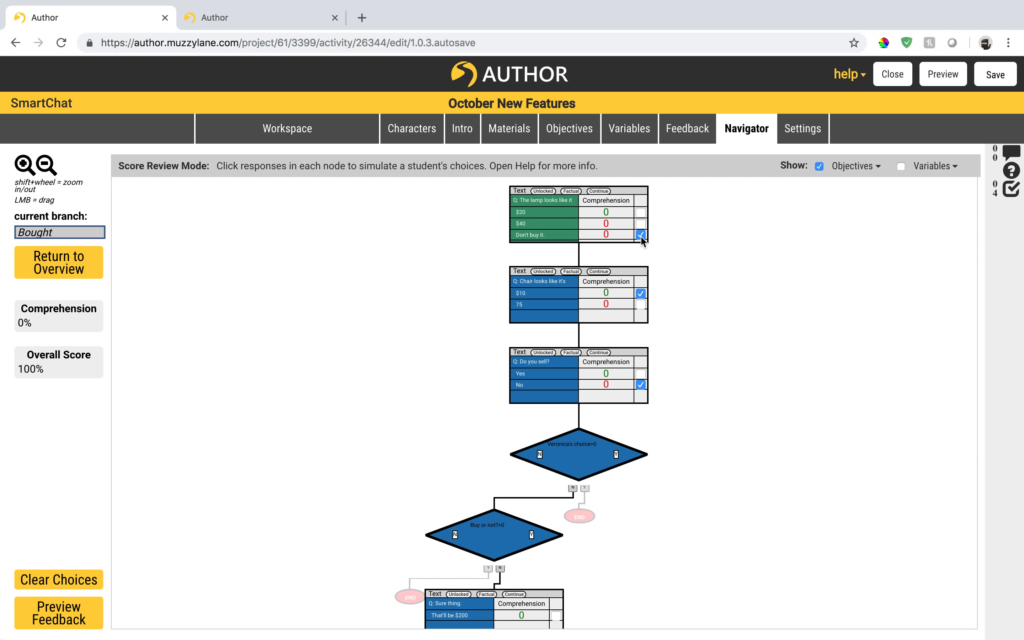
scroll(622, 386, "down", 3)
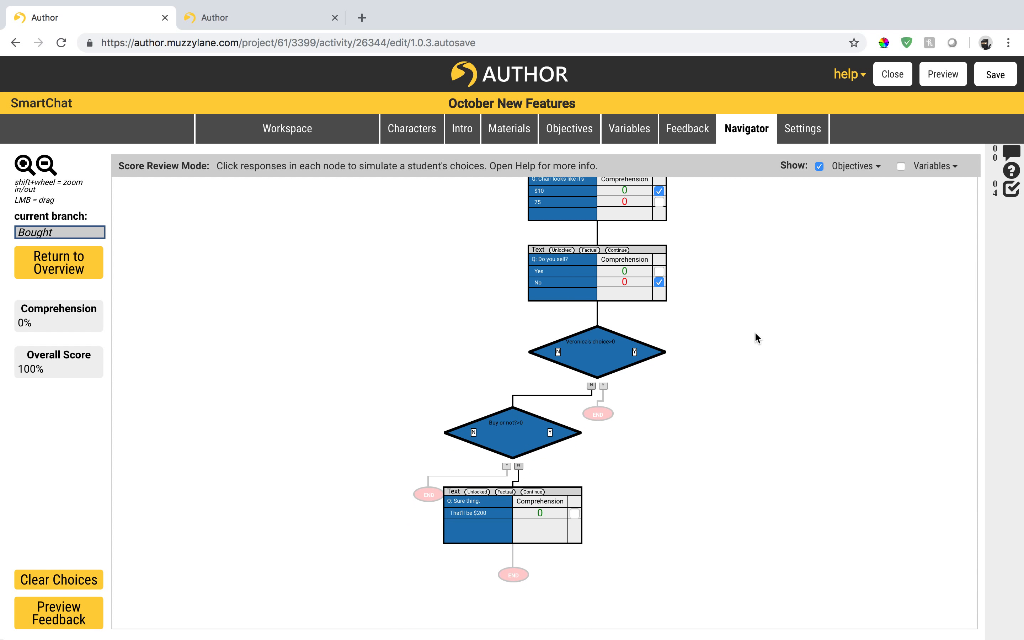
- Preview the activity, offering $20 for the lamp and $10 for the chair, answering "No" to selling, and continue past Veronica's return
left_click(950, 81)
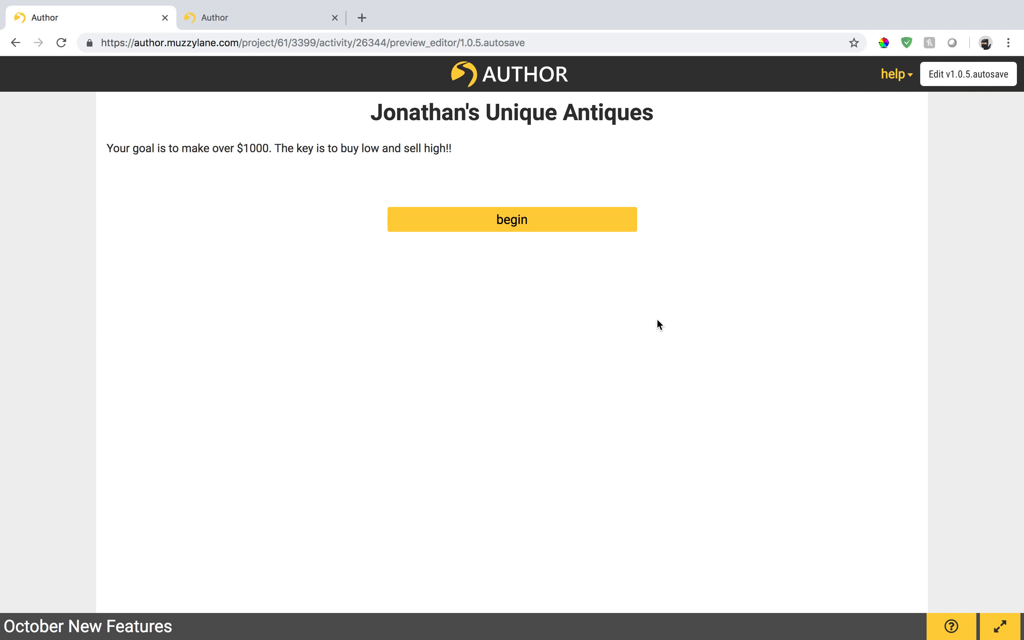
left_click(521, 221)
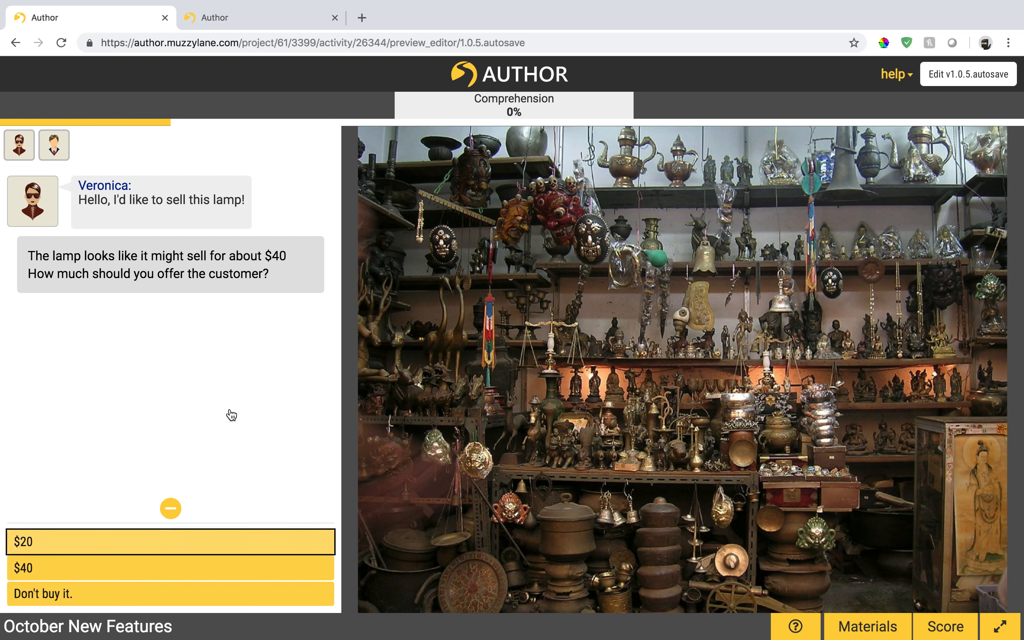
left_click(93, 543)
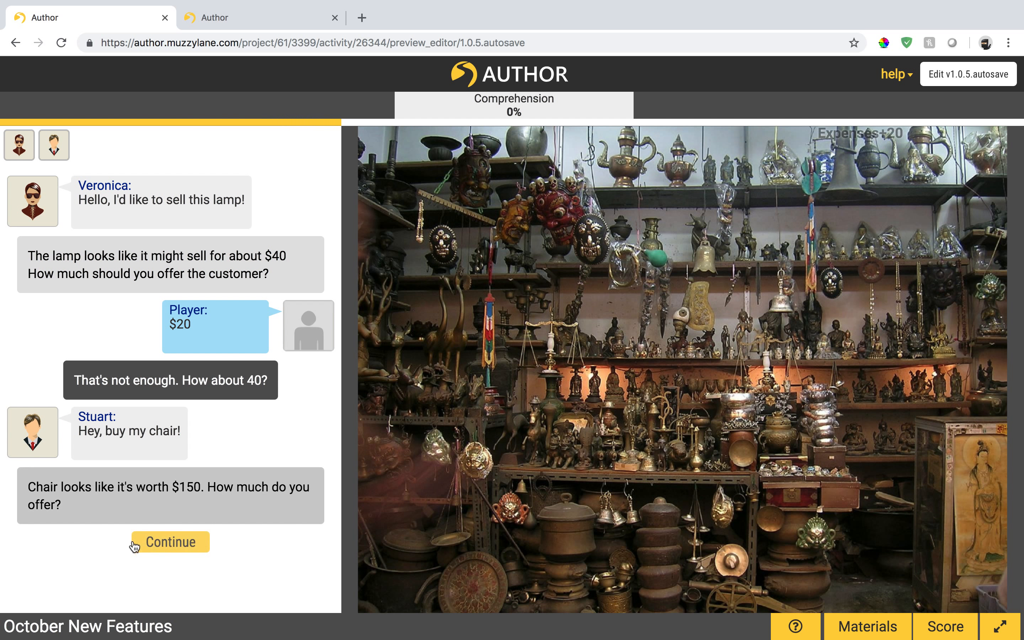
left_click(141, 551)
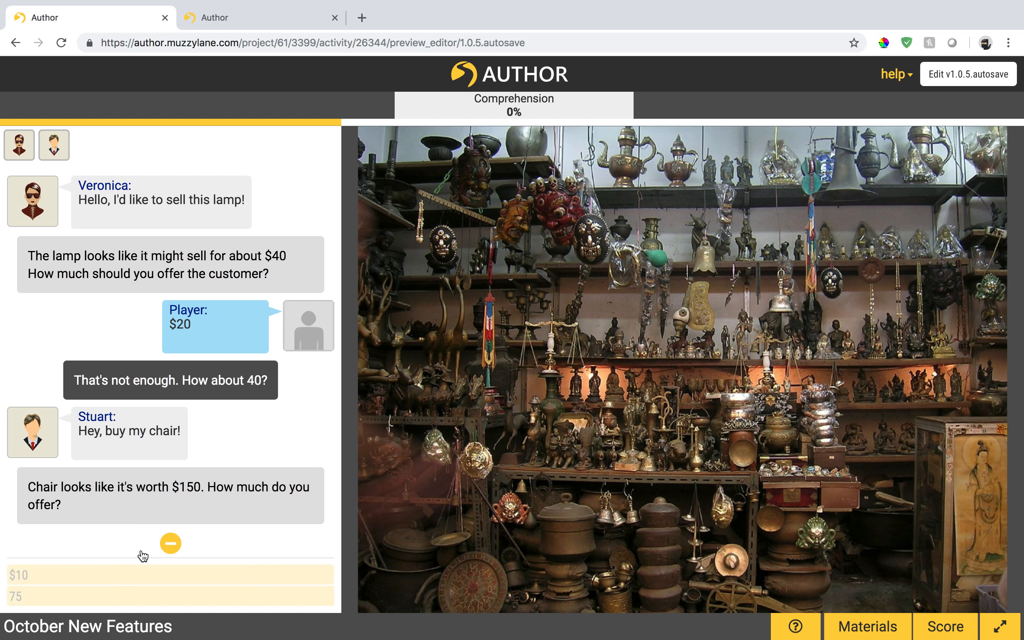
left_click(157, 565)
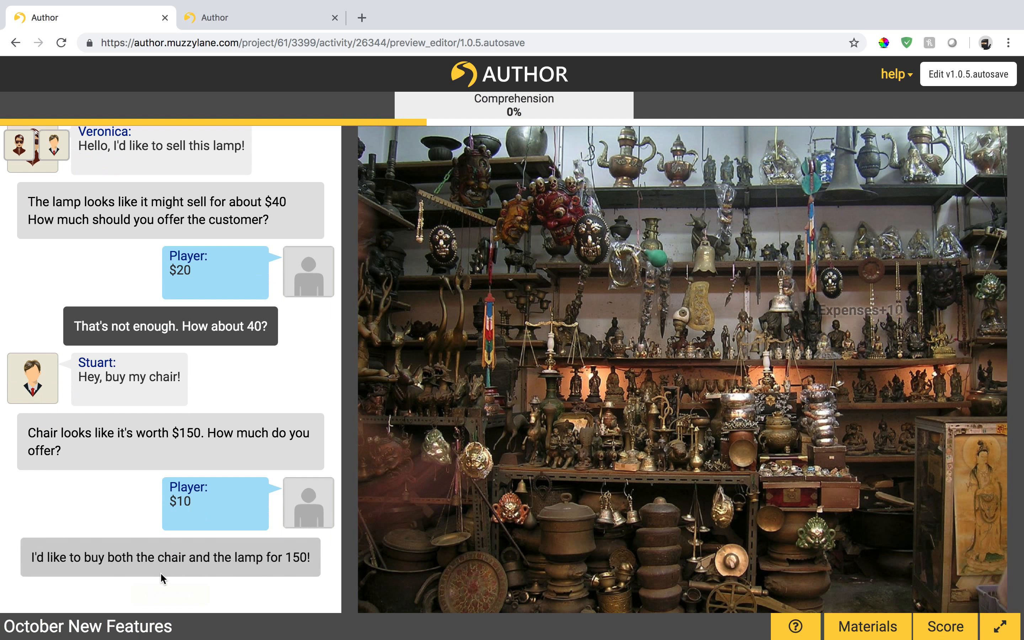
left_click(162, 586)
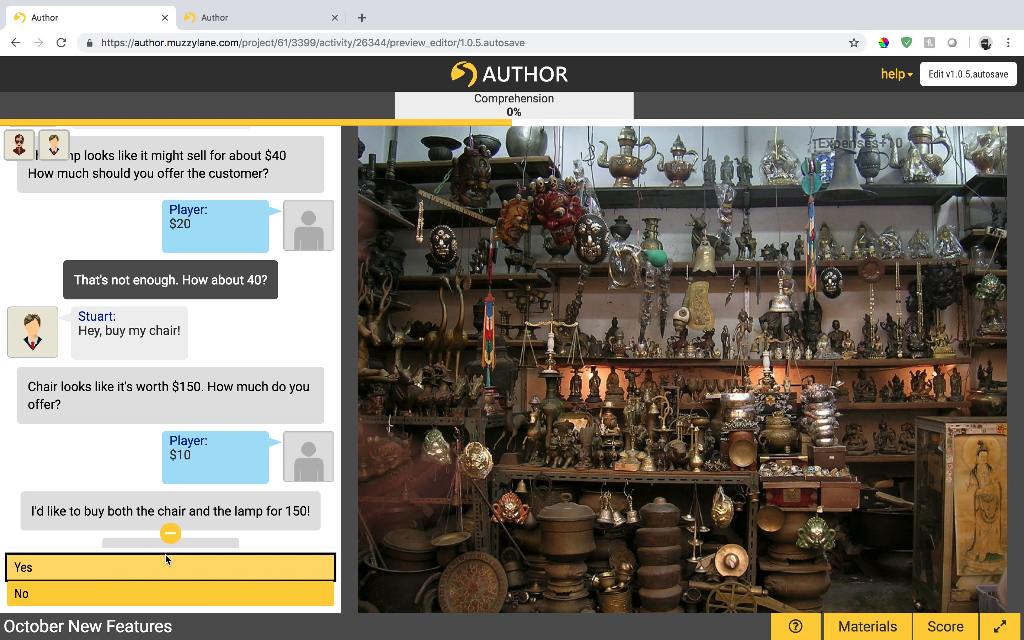
left_click(155, 600)
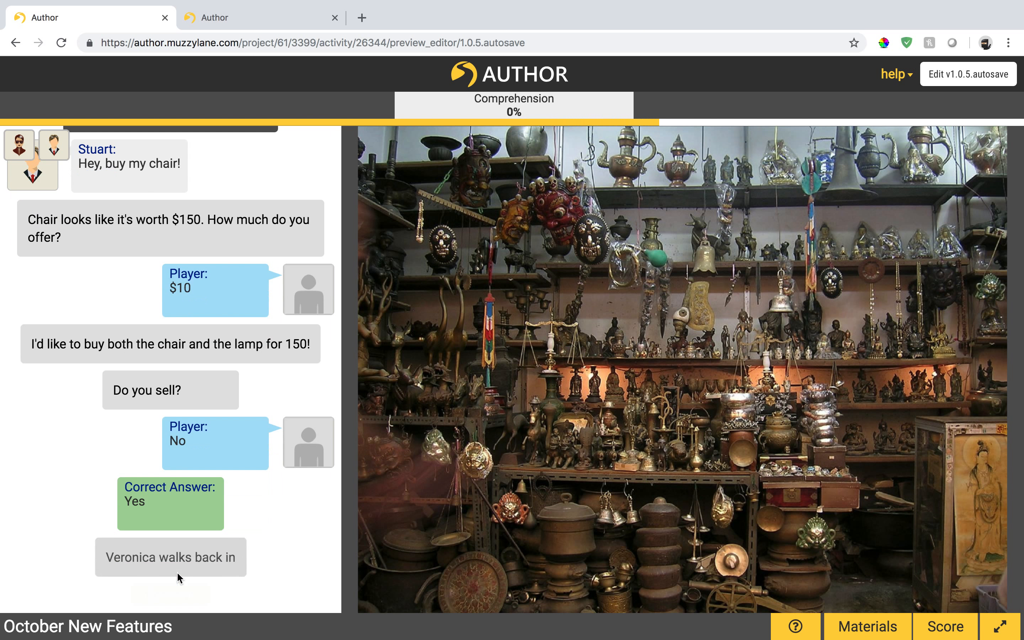
left_click(173, 589)
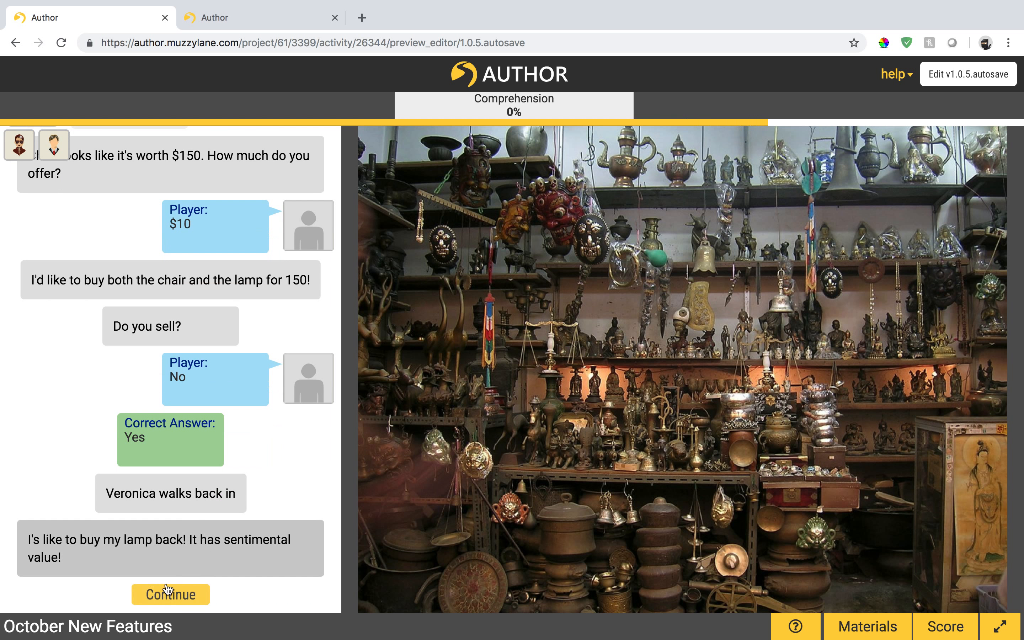
- Check the Revenue table in the preview's materials, finish with the answer "That'll be $200", and read the final feedback
left_click(884, 622)
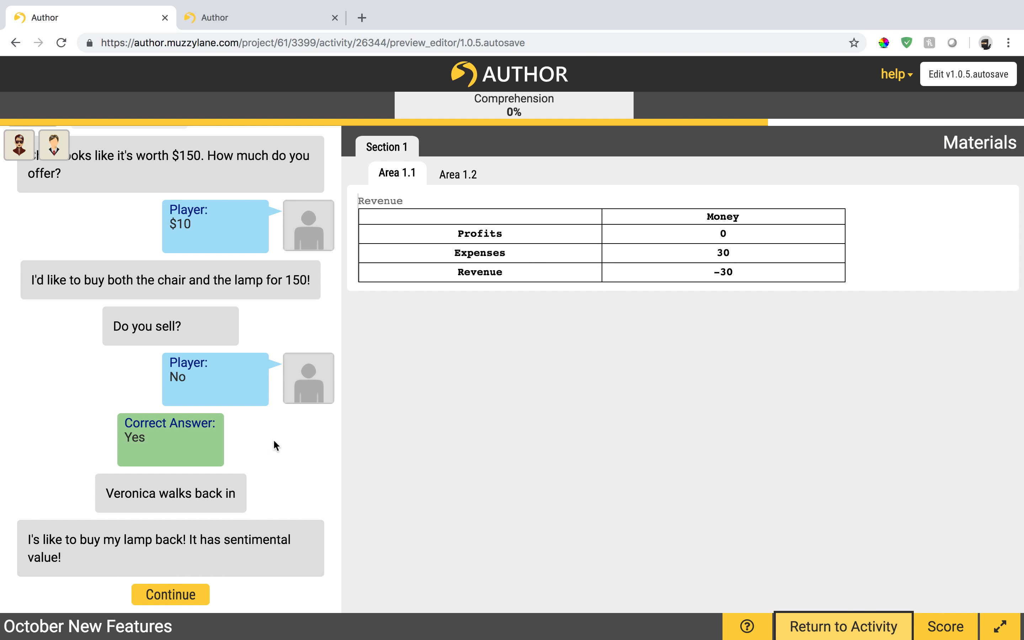
left_click(173, 593)
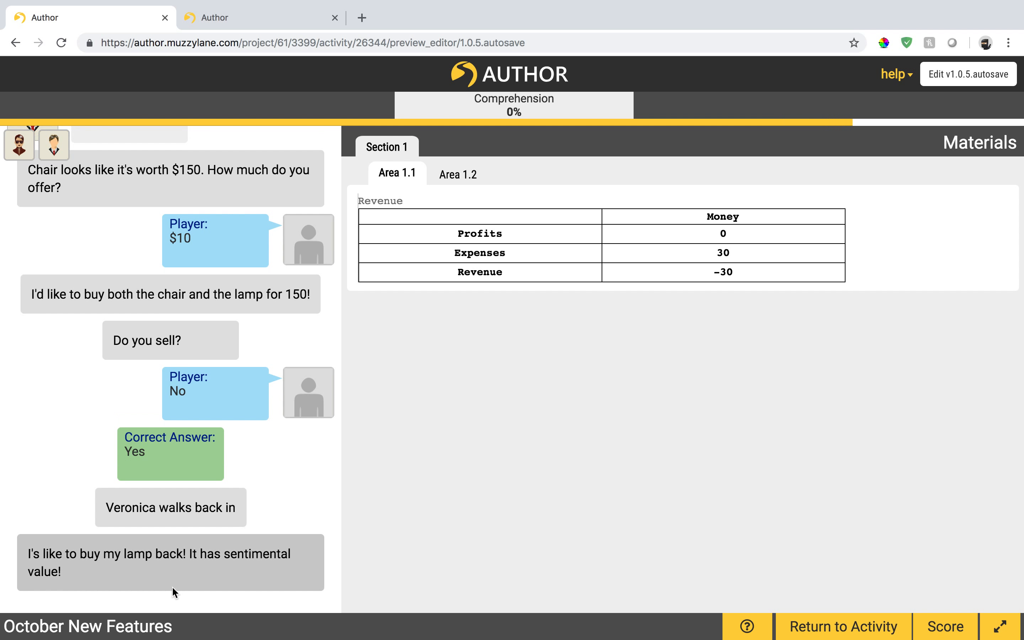
left_click(174, 593)
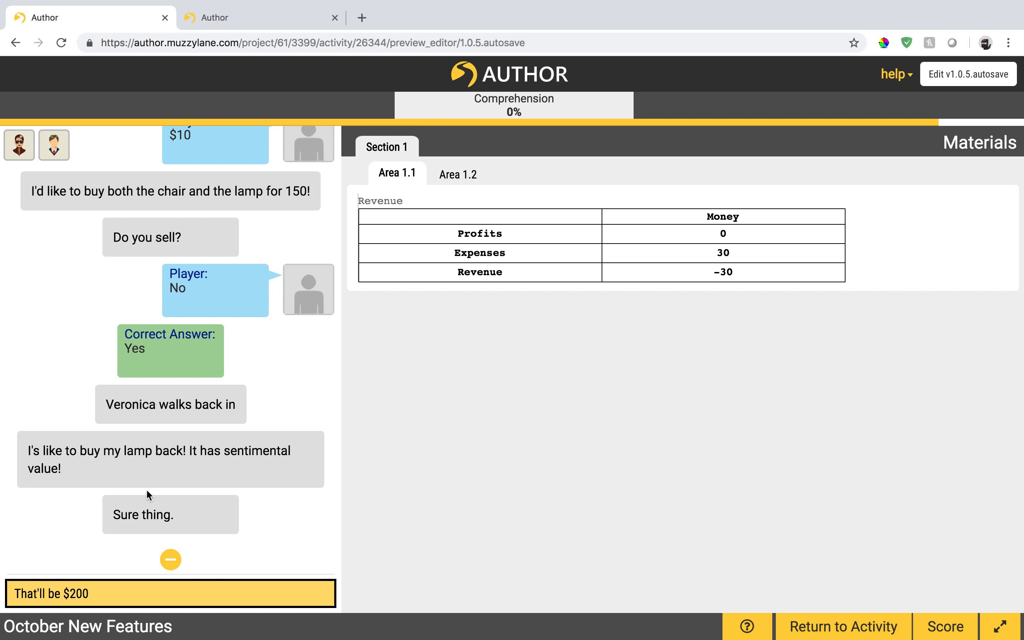
left_click(81, 594)
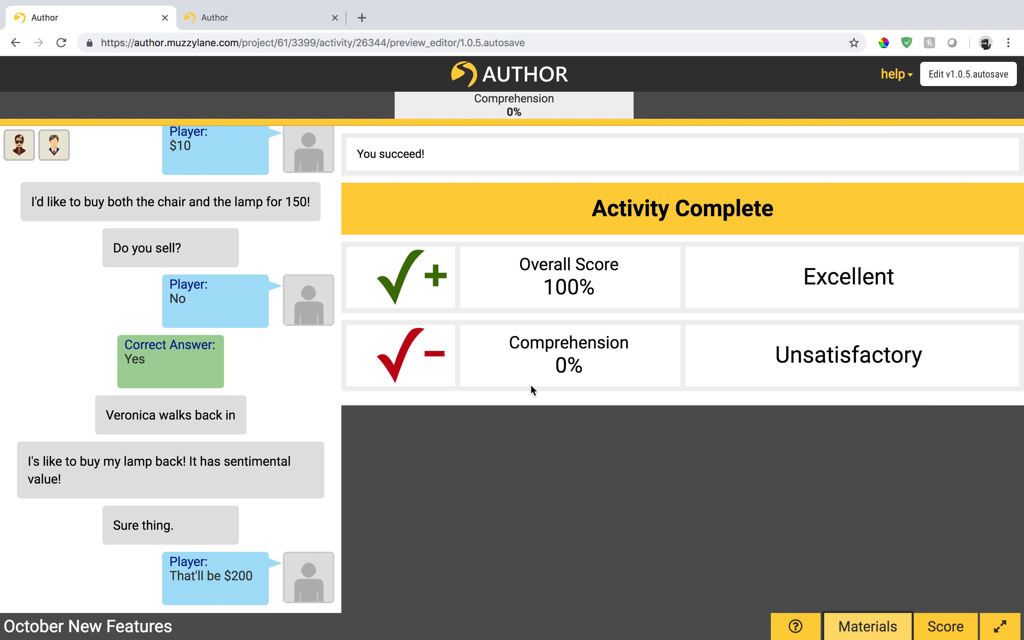
left_click_drag(360, 155, 437, 156)
left_click(438, 157)
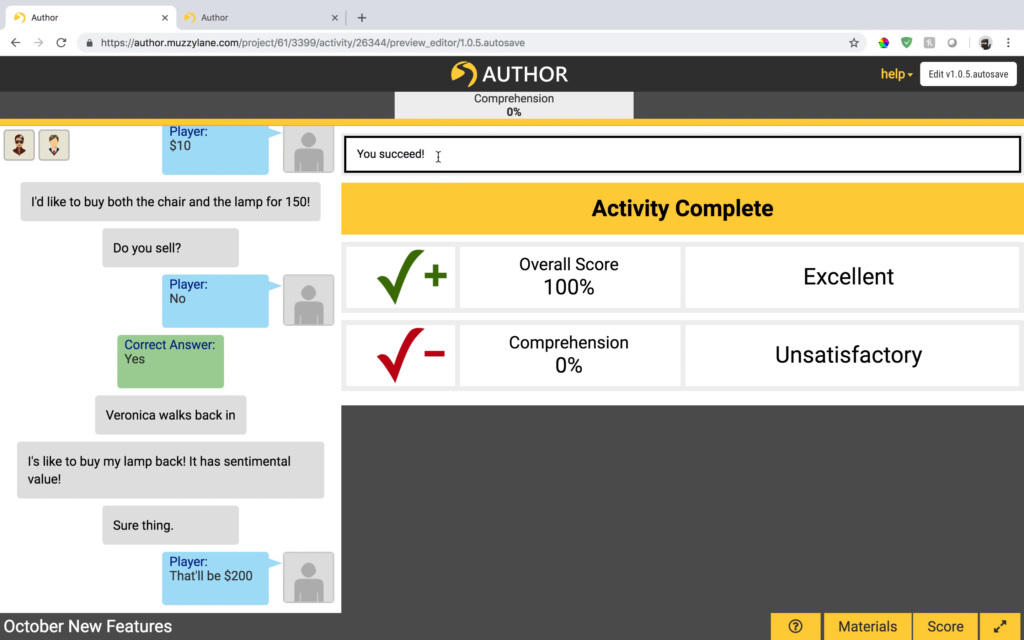
- Return to editing the activity, review the nodes in the workspace, and view the activity's objectives
left_click(982, 75)
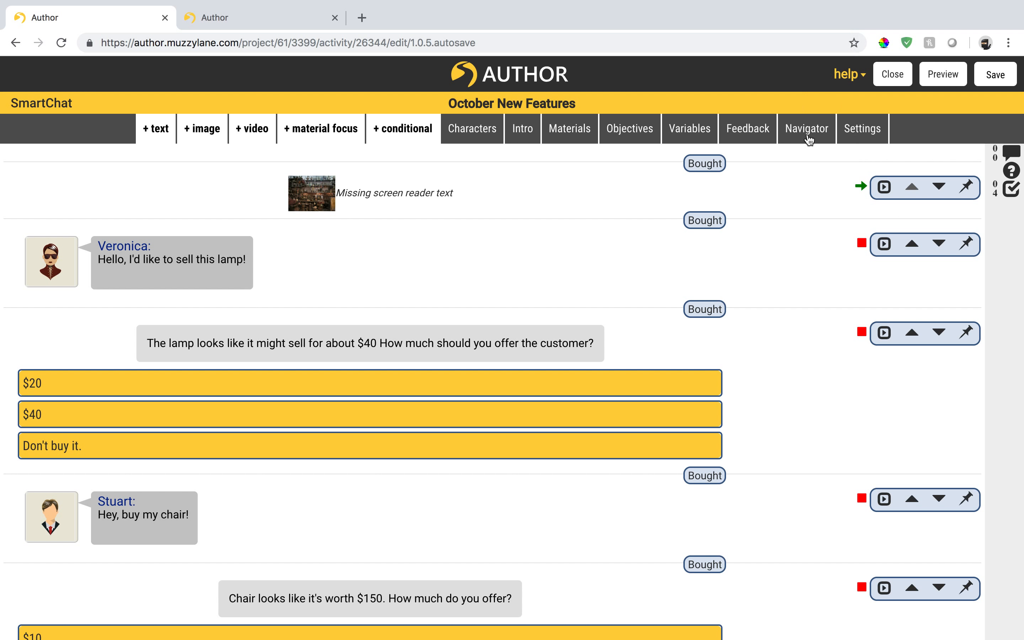
scroll(692, 322, "down", 15)
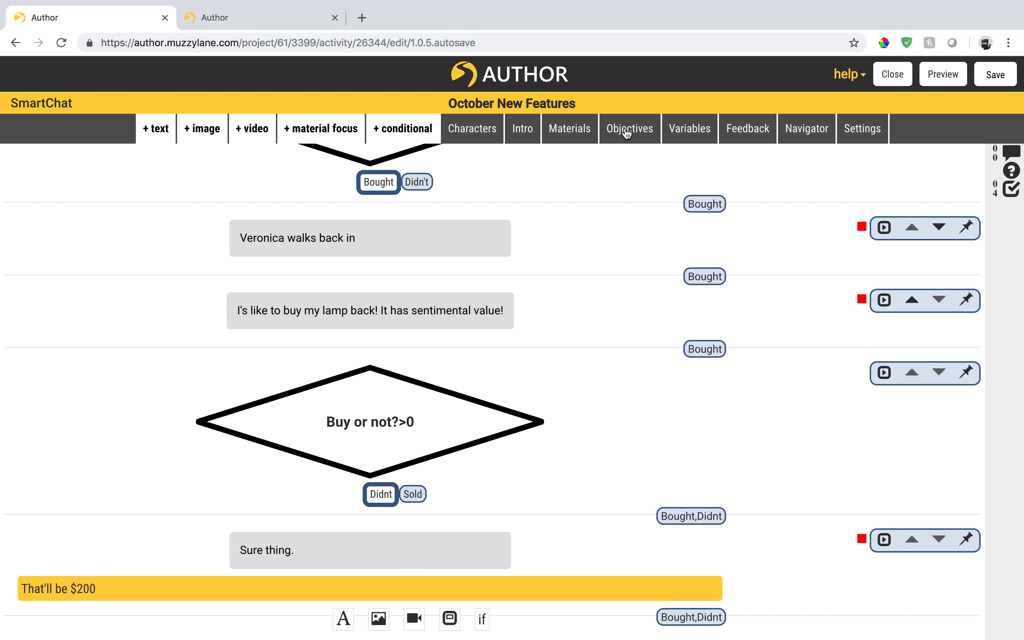
left_click(628, 129)
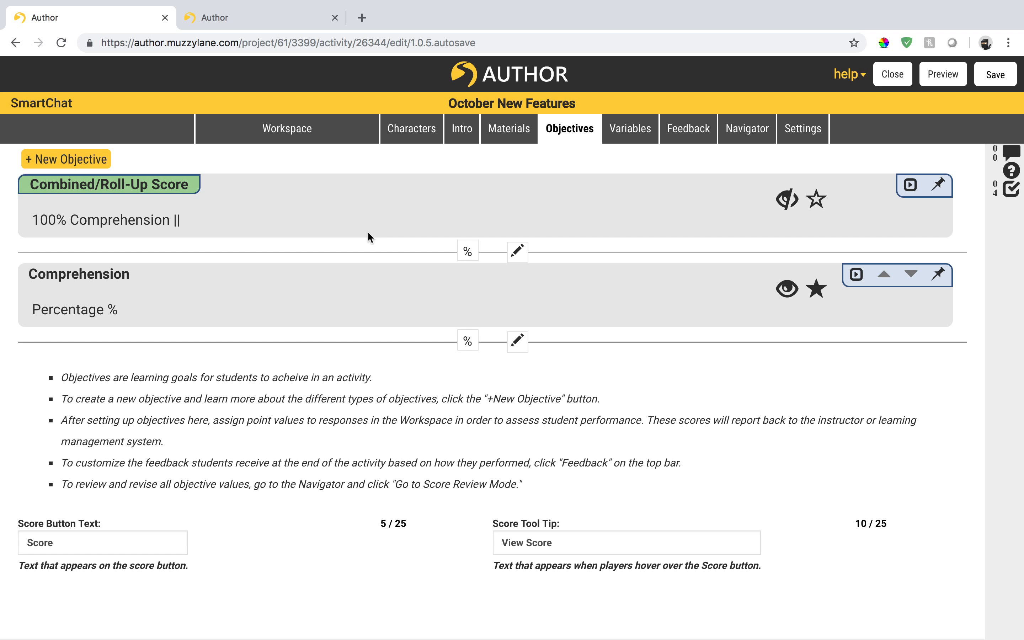
- Switch to the "ROI with Selected values Copy" activity, examine the 10 Year Loan table's formulas, and close the material editor
key("ctrl+Tab")
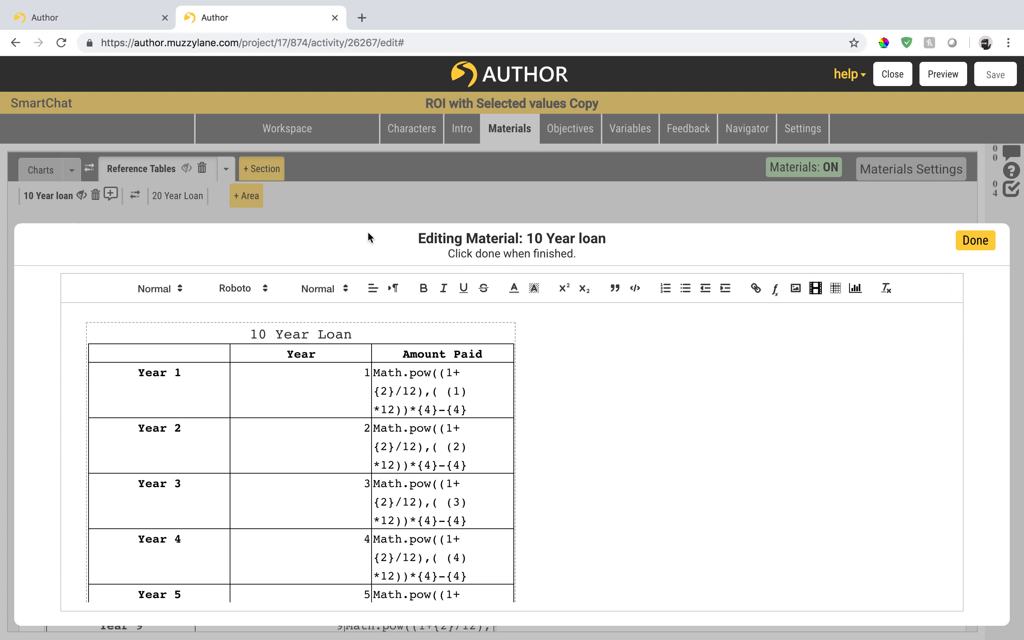
scroll(483, 372, "down", 2)
scroll(469, 389, "up", 1)
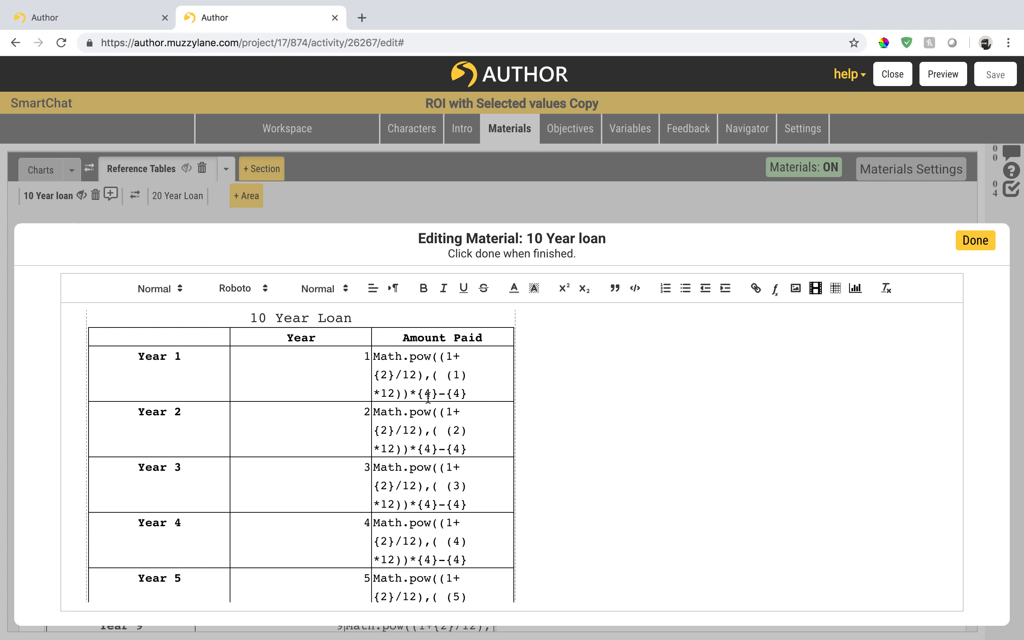
scroll(428, 398, "down", 1)
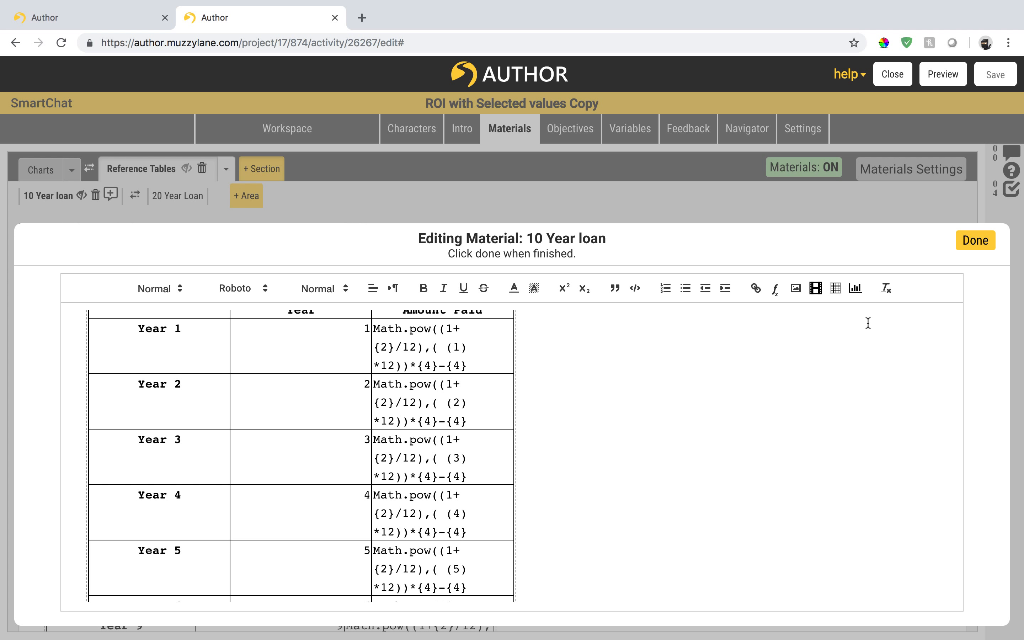
left_click(977, 244)
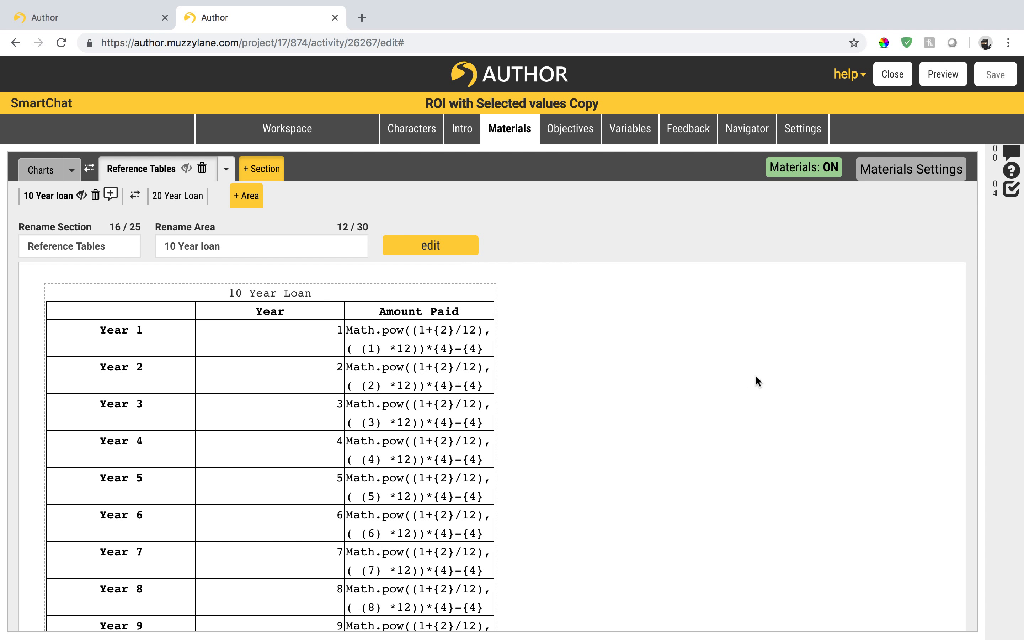